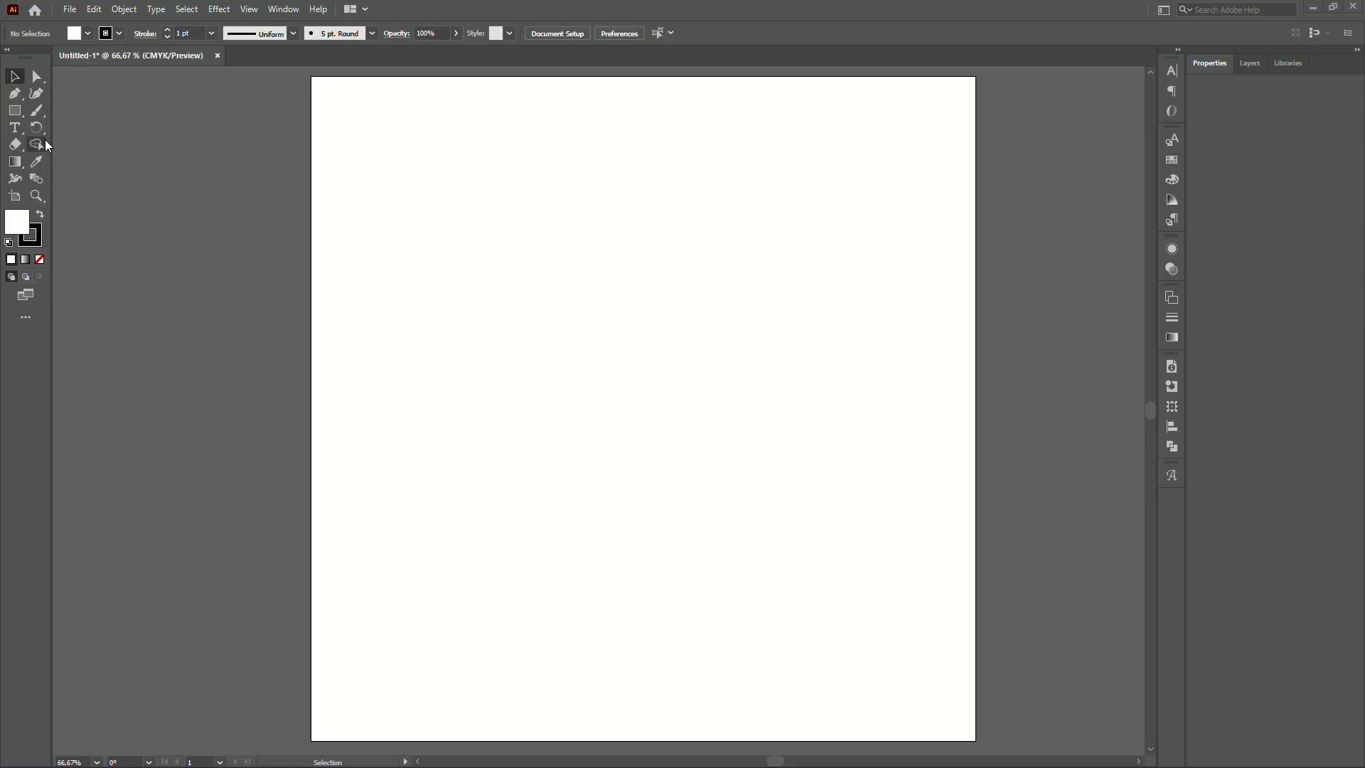
- Draw a wide ellipse near the artboard centre with the Ellipse Tool
{"action": "left_click", "coordinate": [16, 113]}
{"action": "left_click_drag", "start_coordinate": [17, 118], "coordinate": [59, 130]}
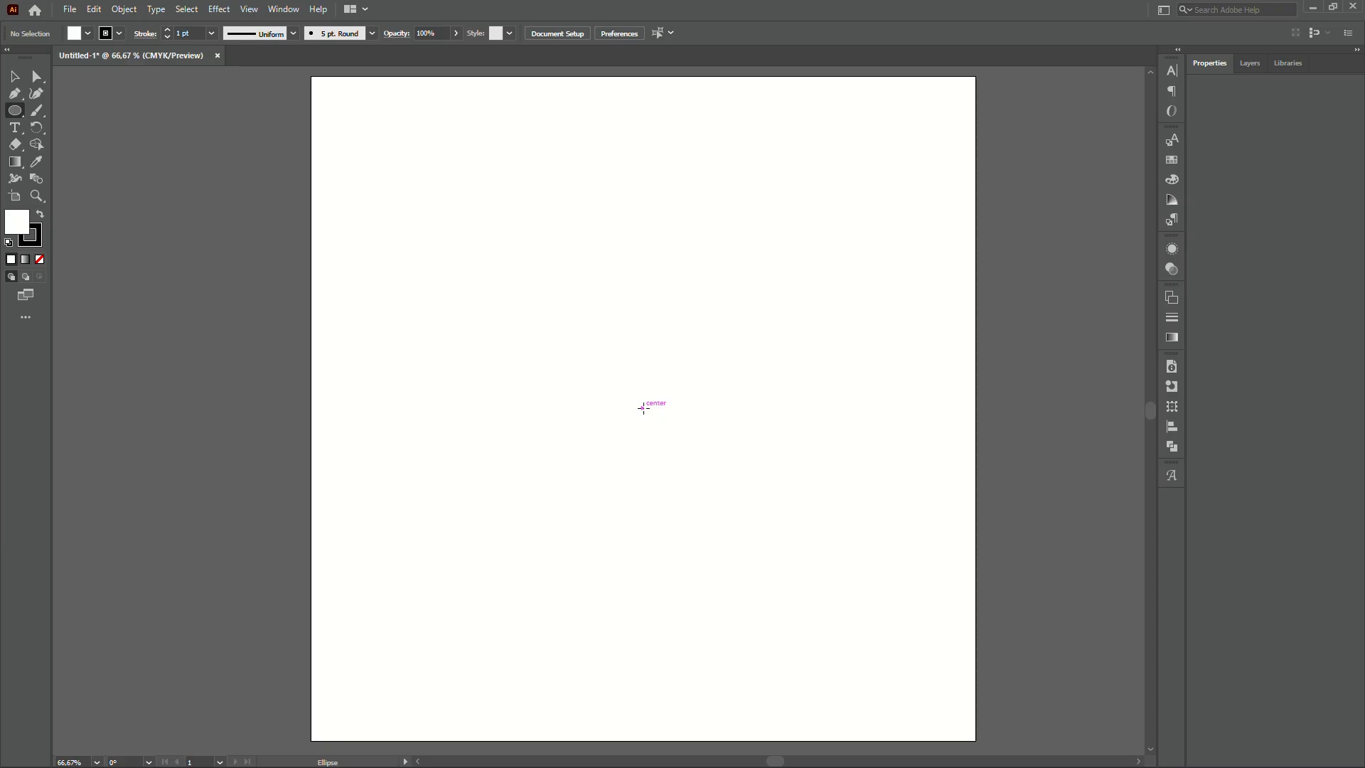
{"action": "left_click_drag", "start_coordinate": [647, 408], "coordinate": [754, 479]}
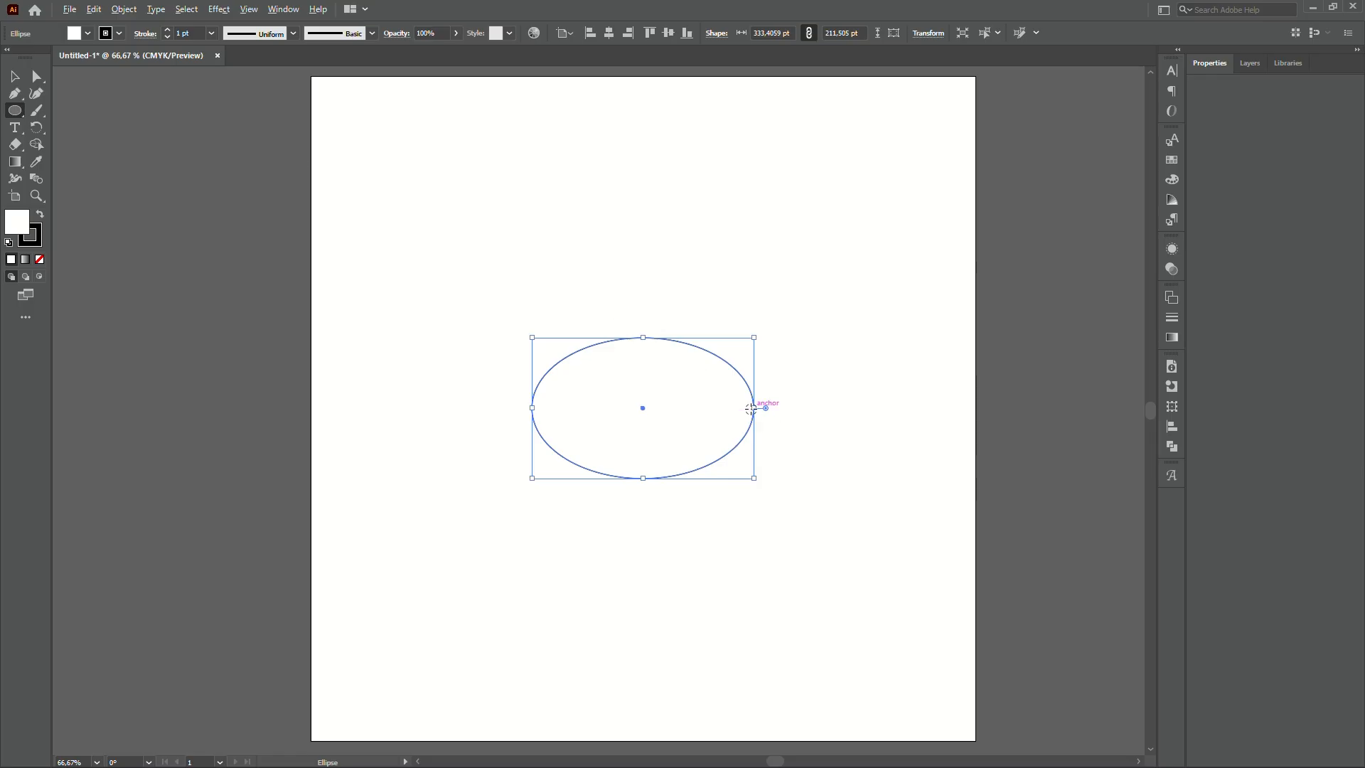
- Narrow the ellipse from its right side to about 301 × 211 pt, deselect, and view at 100%
{"action": "scroll", "coordinate": [747, 405], "scroll_direction": "up", "scroll_amount": 2}
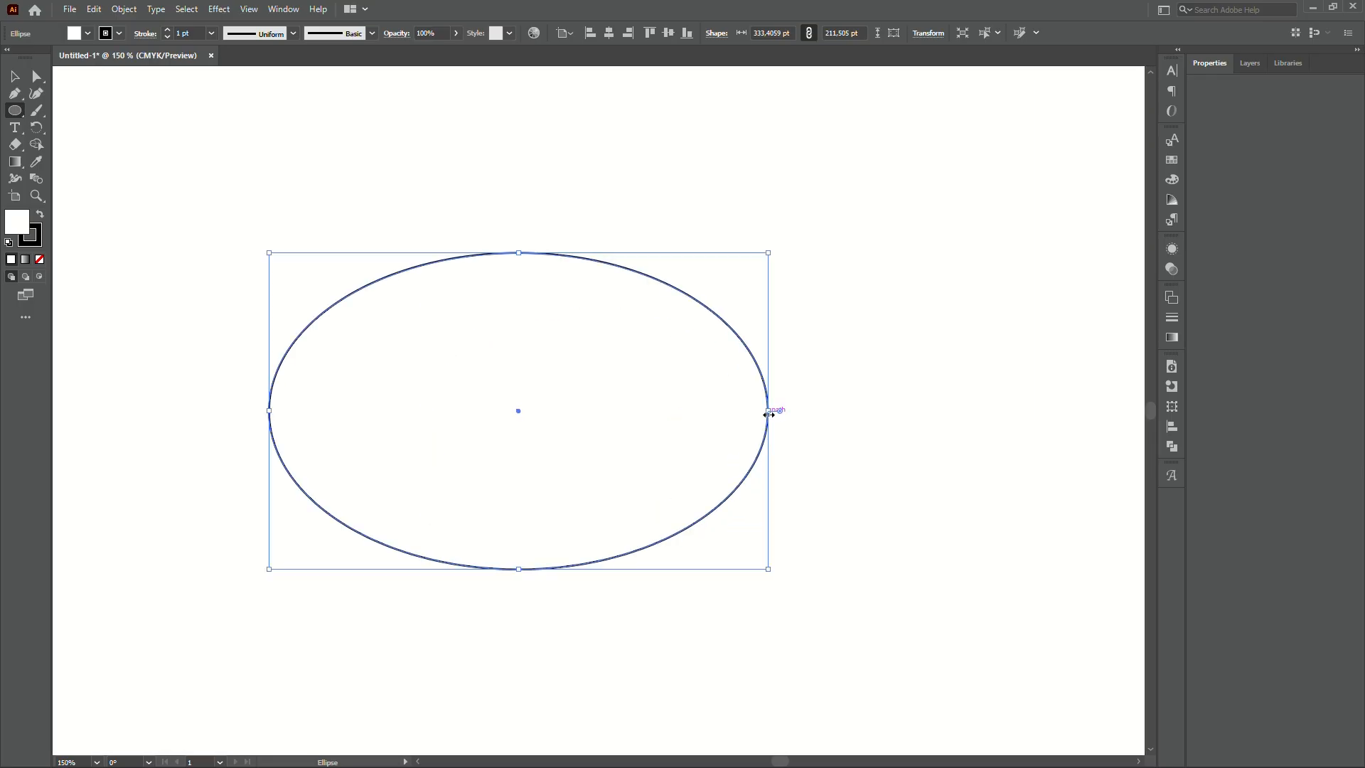
{"action": "left_click_drag", "start_coordinate": [768, 414], "coordinate": [745, 411]}
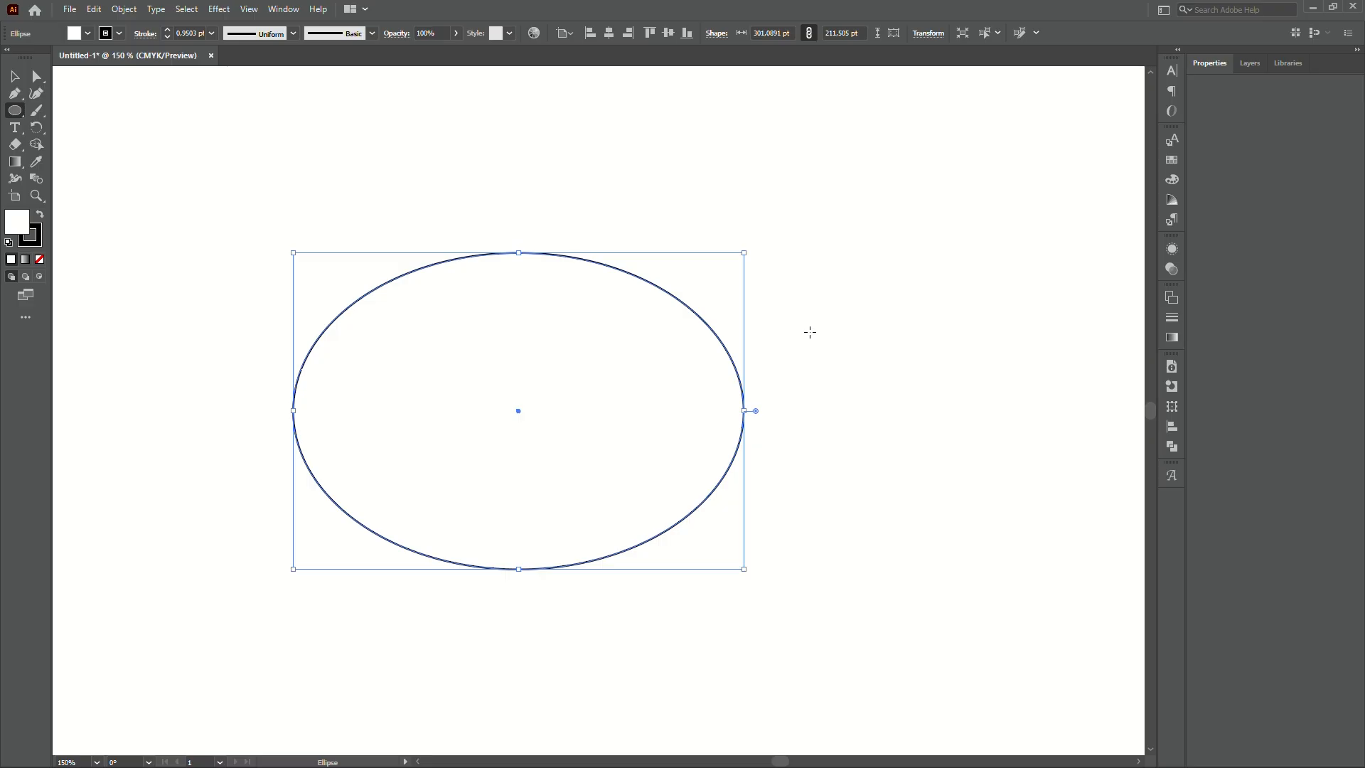
{"action": "key", "text": "v"}
{"action": "left_click", "coordinate": [812, 330]}
{"action": "key", "text": "ctrl+0"}
{"action": "key", "text": "ctrl+1"}
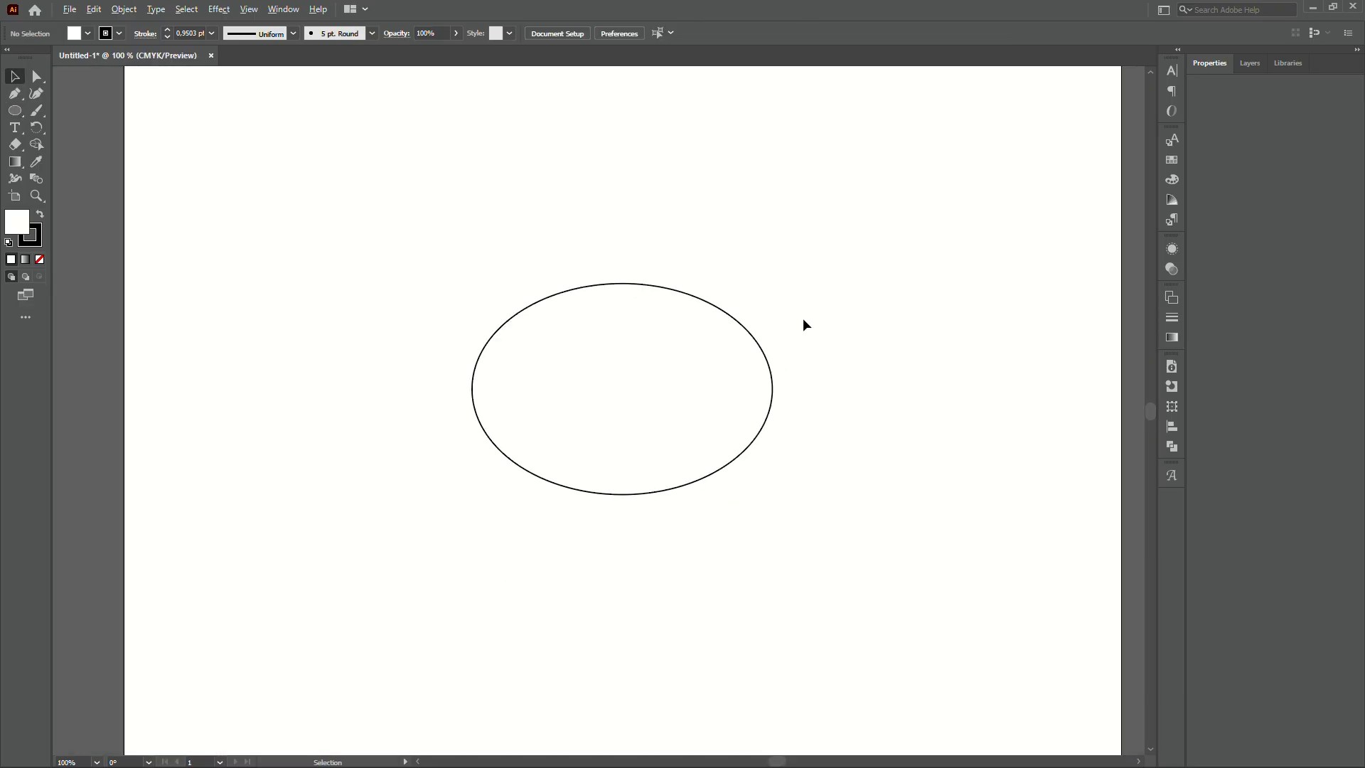
{"action": "scroll", "coordinate": [526, 359], "scroll_direction": "up", "scroll_amount": 1}
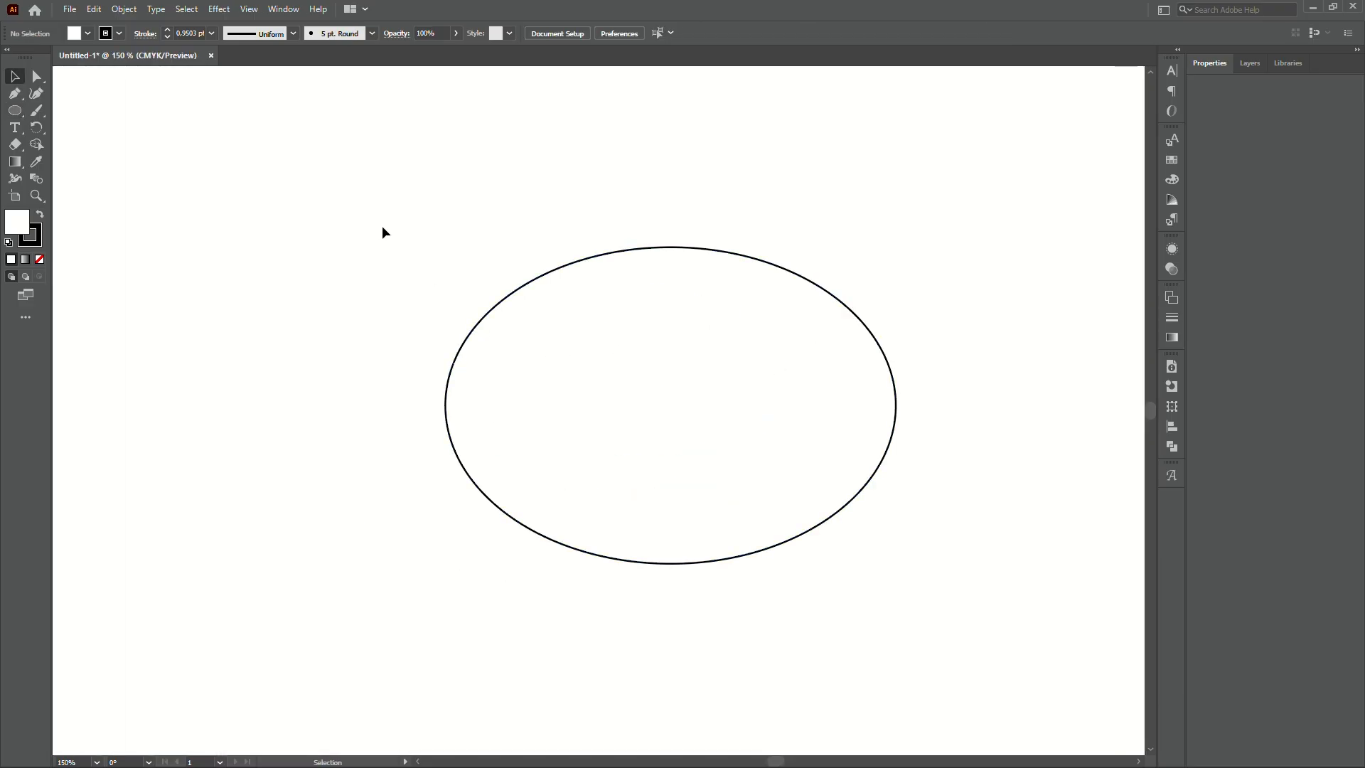
- Start a Pen curve at the ellipse's left edge with a dip, then a gentle hump
{"action": "left_click", "coordinate": [14, 93]}
{"action": "left_click", "coordinate": [444, 329]}
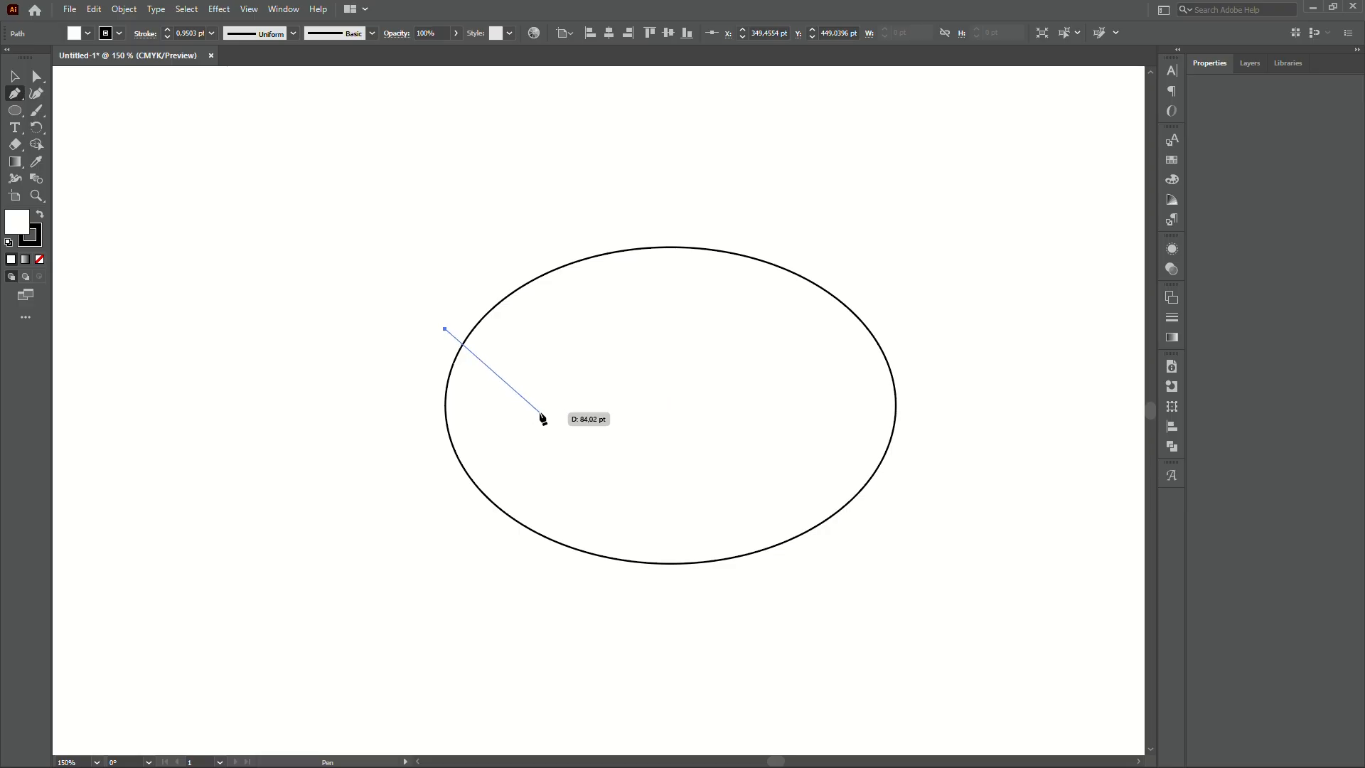
{"action": "key", "text": "ctrl+z"}
{"action": "left_click_drag", "start_coordinate": [507, 389], "coordinate": [546, 403]}
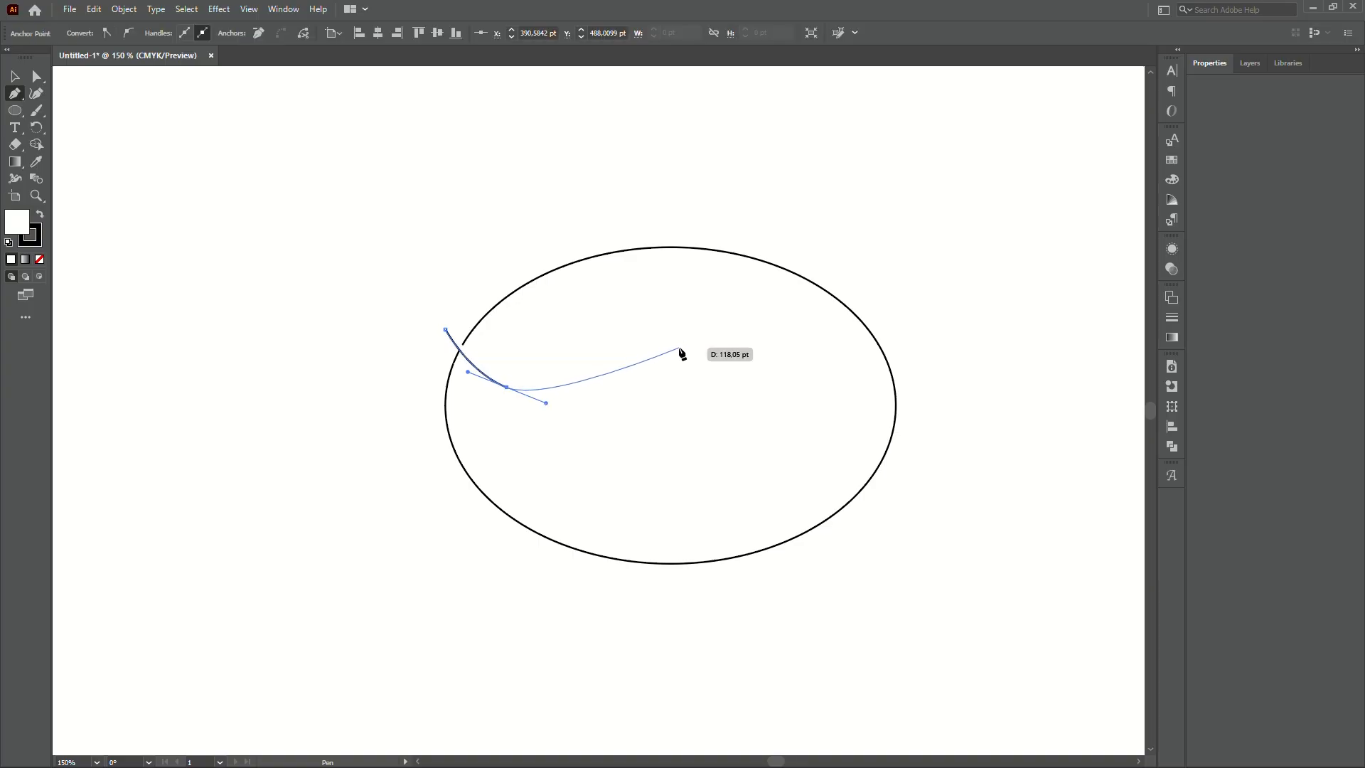
{"action": "left_click_drag", "start_coordinate": [679, 347], "coordinate": [756, 342]}
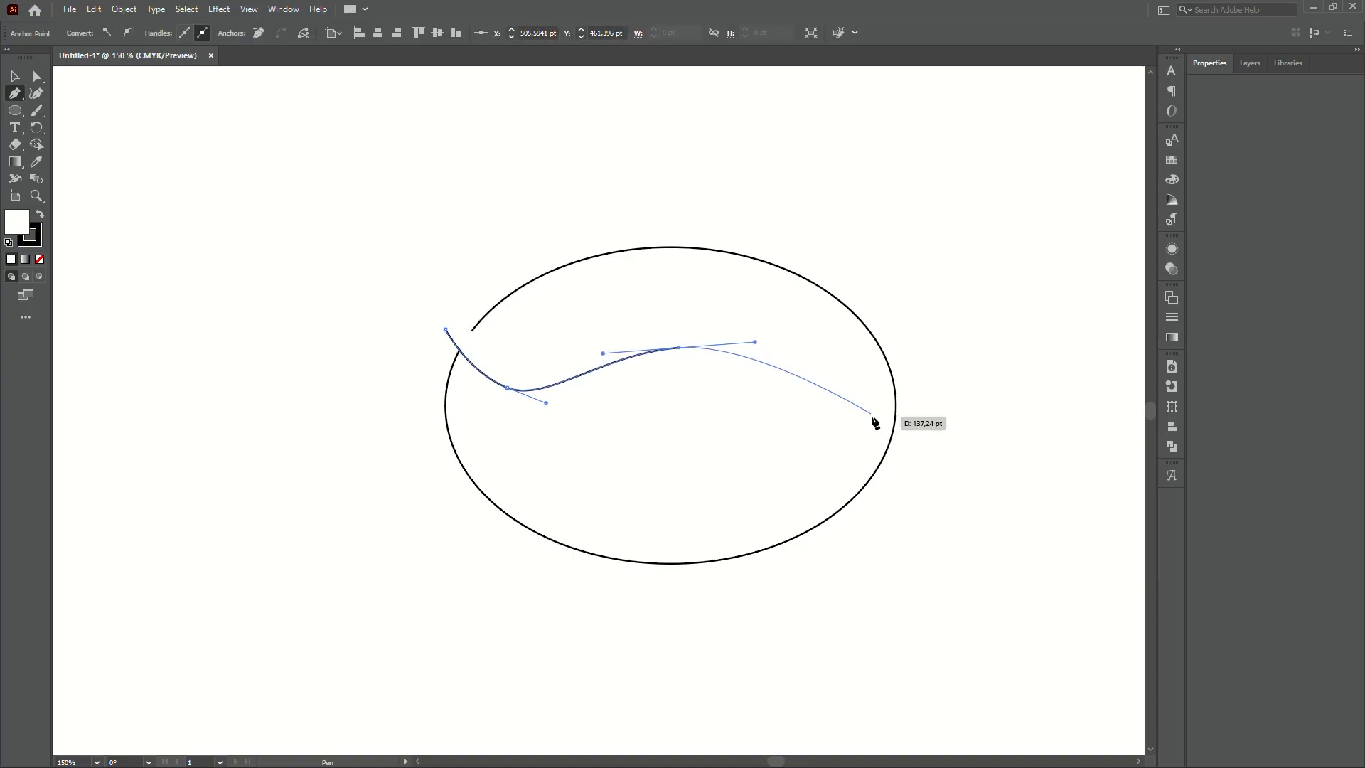
- End the wave smoothly inside the ellipse's right side and finish the open path
{"action": "left_click_drag", "start_coordinate": [911, 433], "coordinate": [983, 499]}
{"action": "left_click_drag", "start_coordinate": [983, 499], "coordinate": [953, 495]}
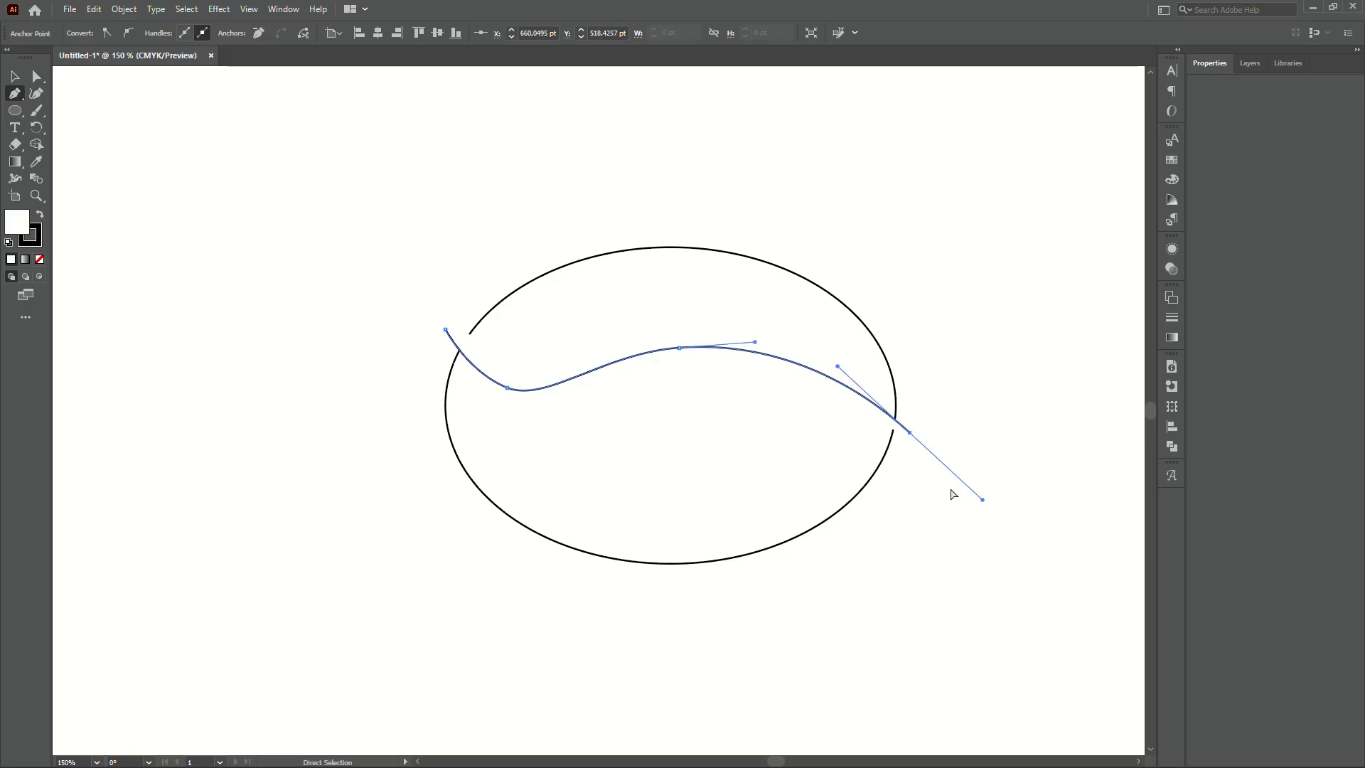
{"action": "key", "text": "ctrl+z"}
{"action": "key", "text": "ctrl+z"}
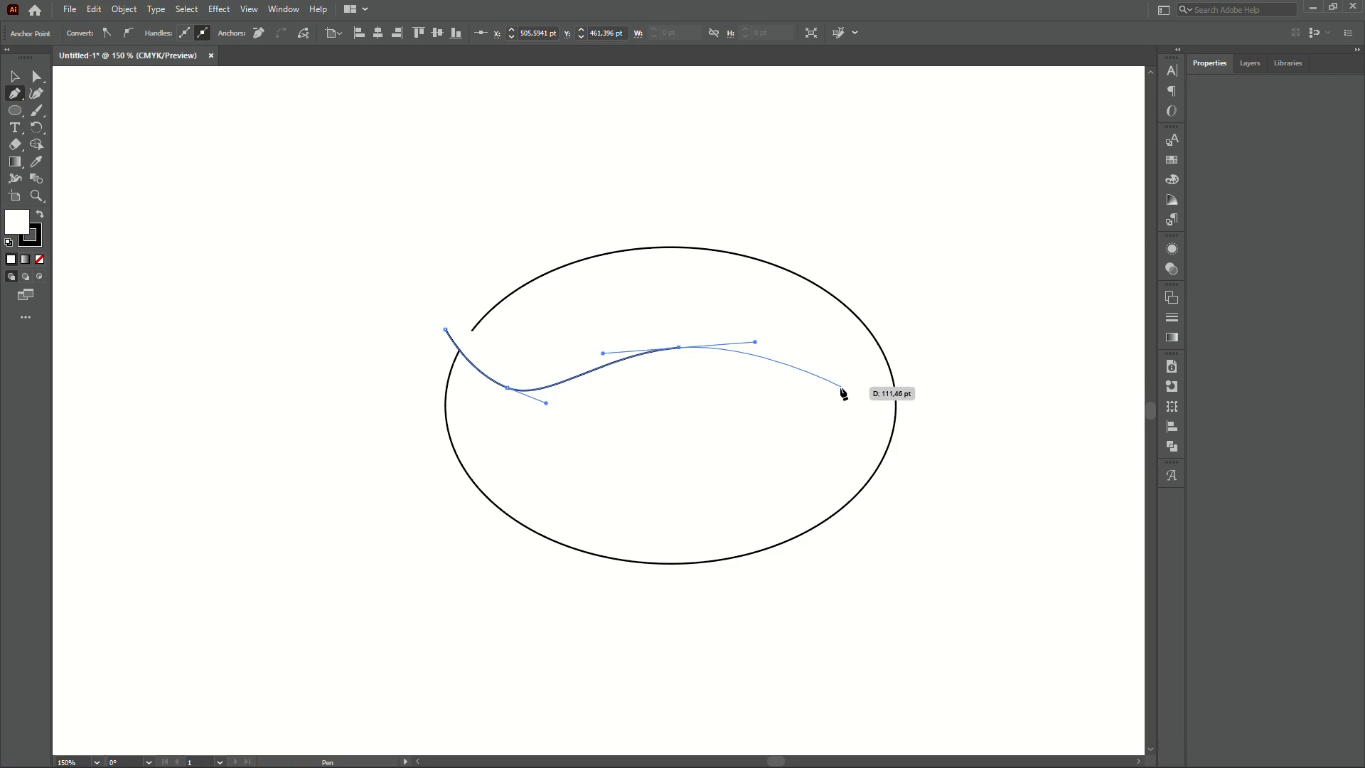
{"action": "left_click_drag", "start_coordinate": [841, 389], "coordinate": [874, 409]}
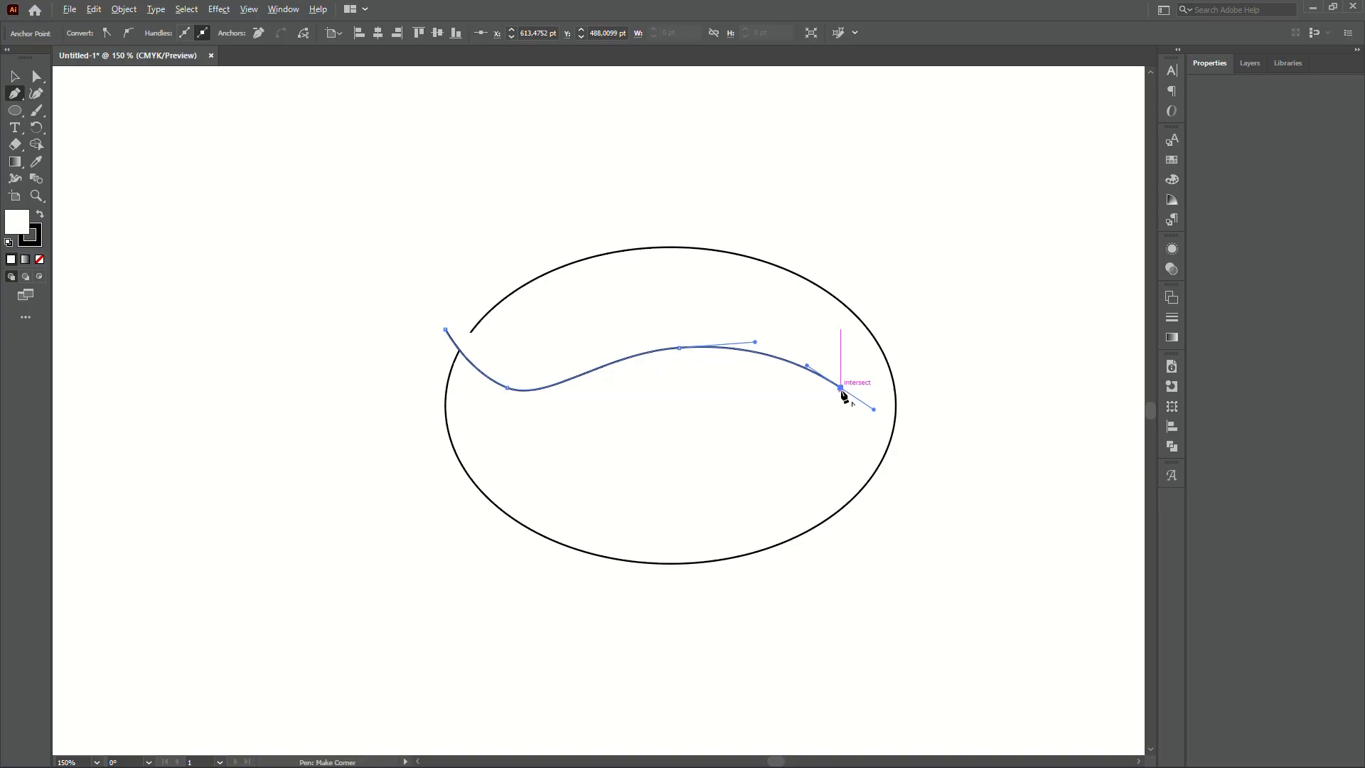
{"action": "left_click", "coordinate": [842, 389]}
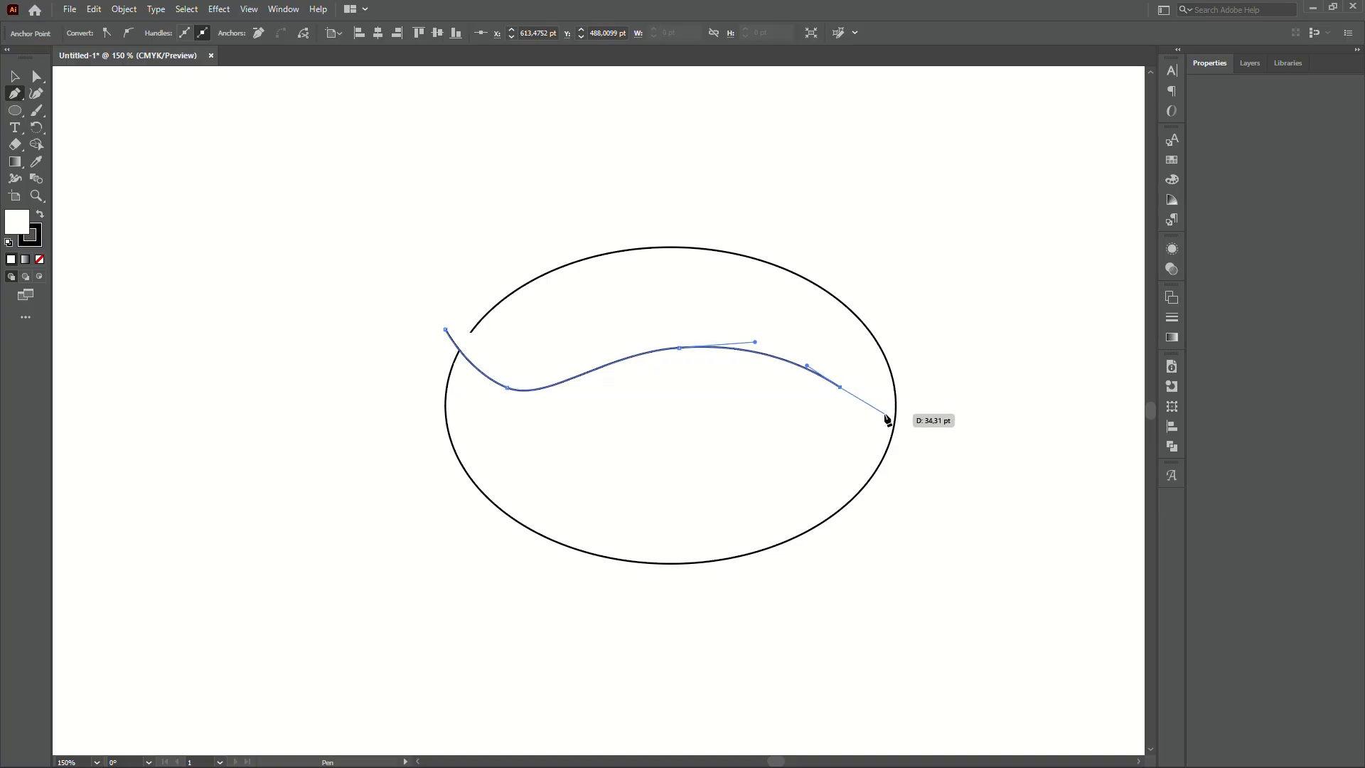
{"action": "key", "text": "Escape"}
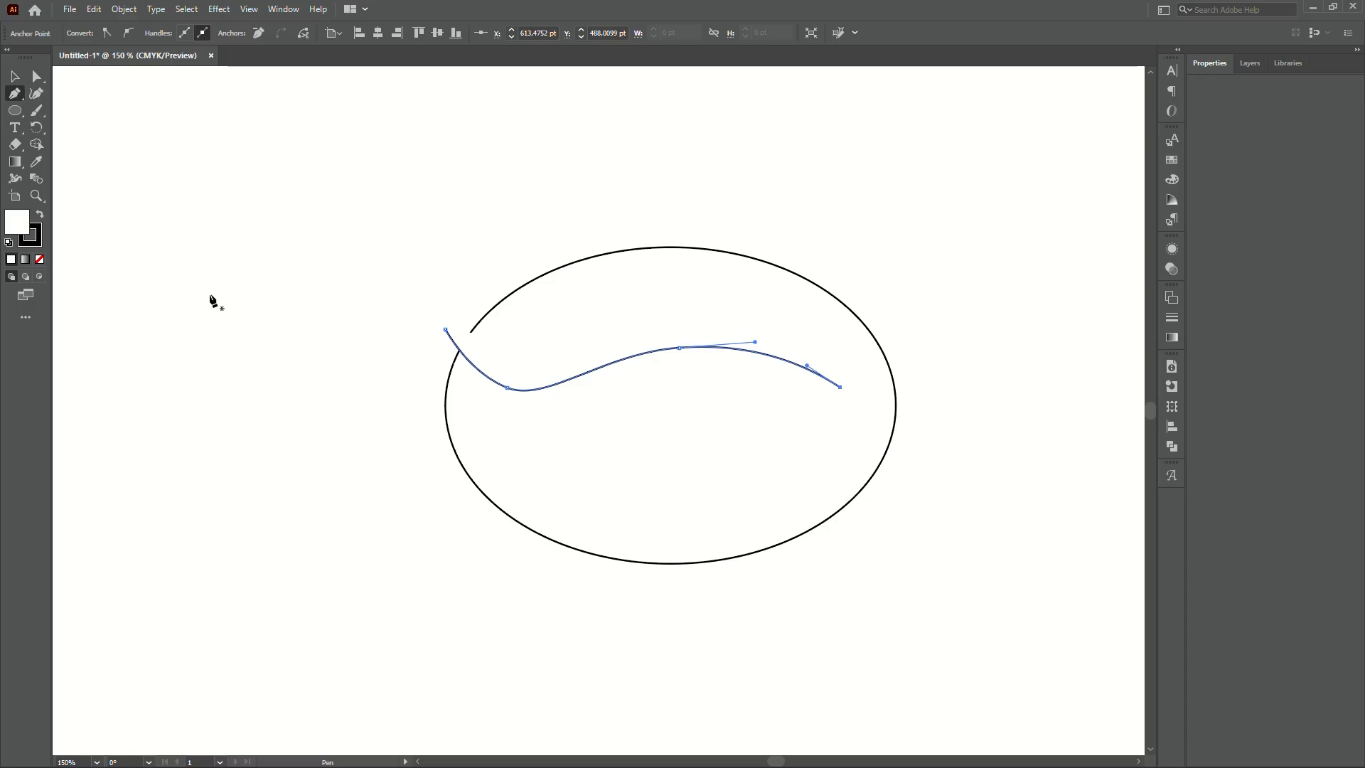
- Draw a tall ellipse over the right side and set its fill to None
{"action": "left_click", "coordinate": [15, 111]}
{"action": "left_click_drag", "start_coordinate": [663, 251], "coordinate": [926, 604]}
{"action": "key", "text": "v"}
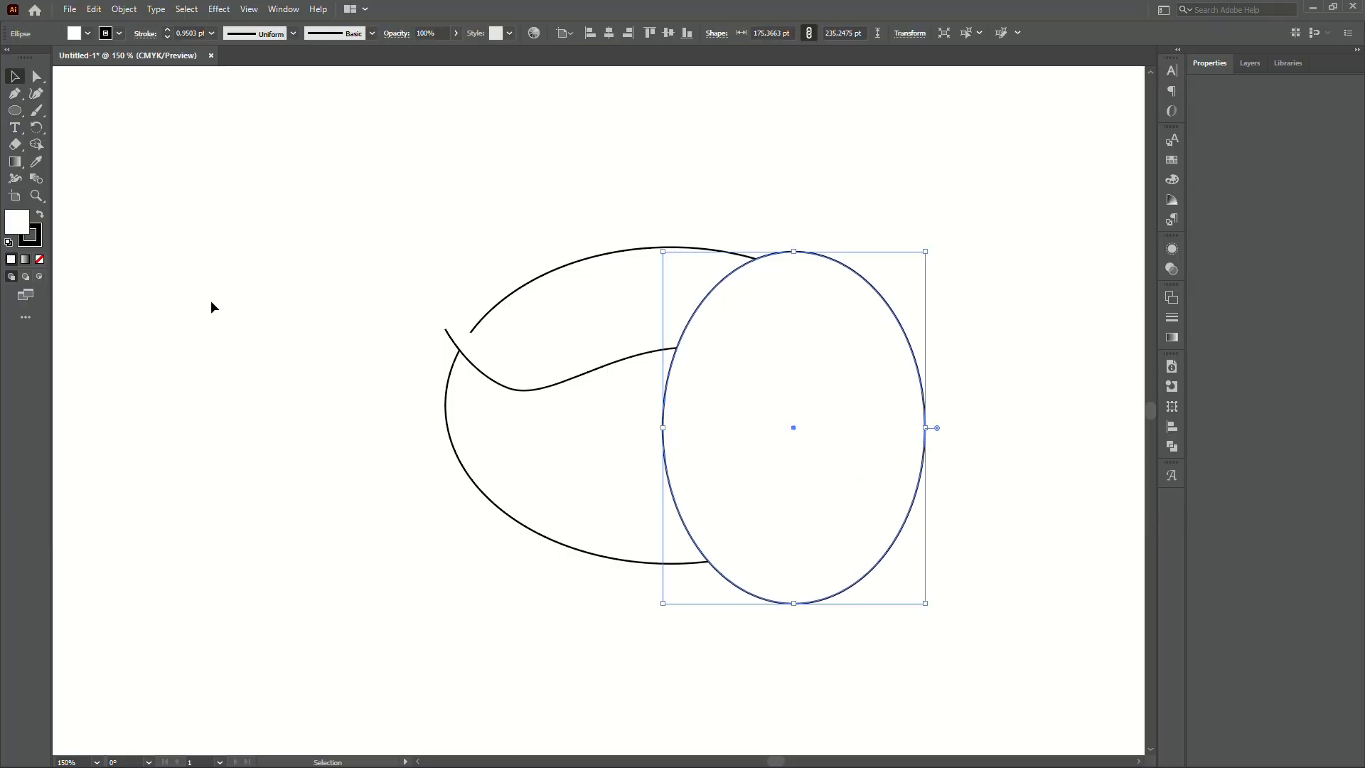
{"action": "left_click", "coordinate": [39, 259]}
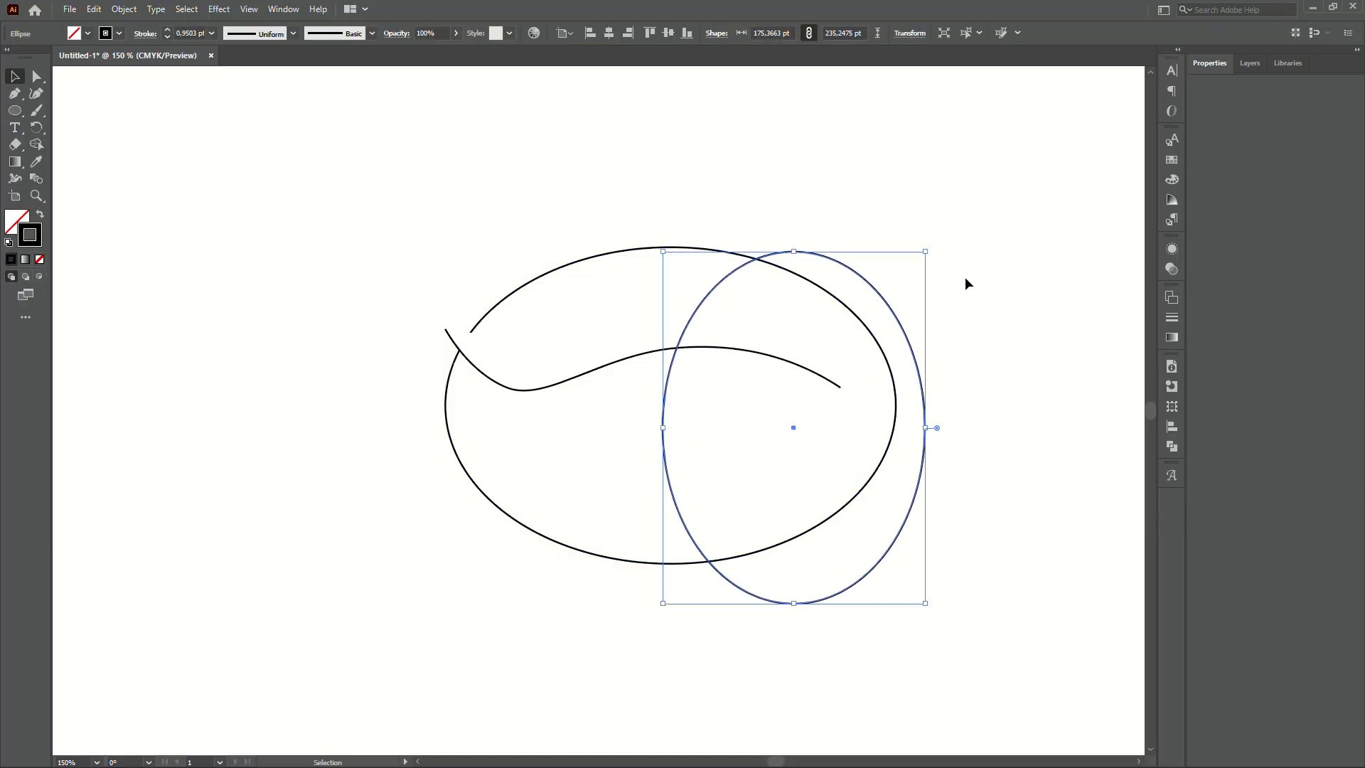
- Tilt the tall ellipse counter-clockwise and move it up and left
{"action": "left_click_drag", "start_coordinate": [931, 247], "coordinate": [829, 218]}
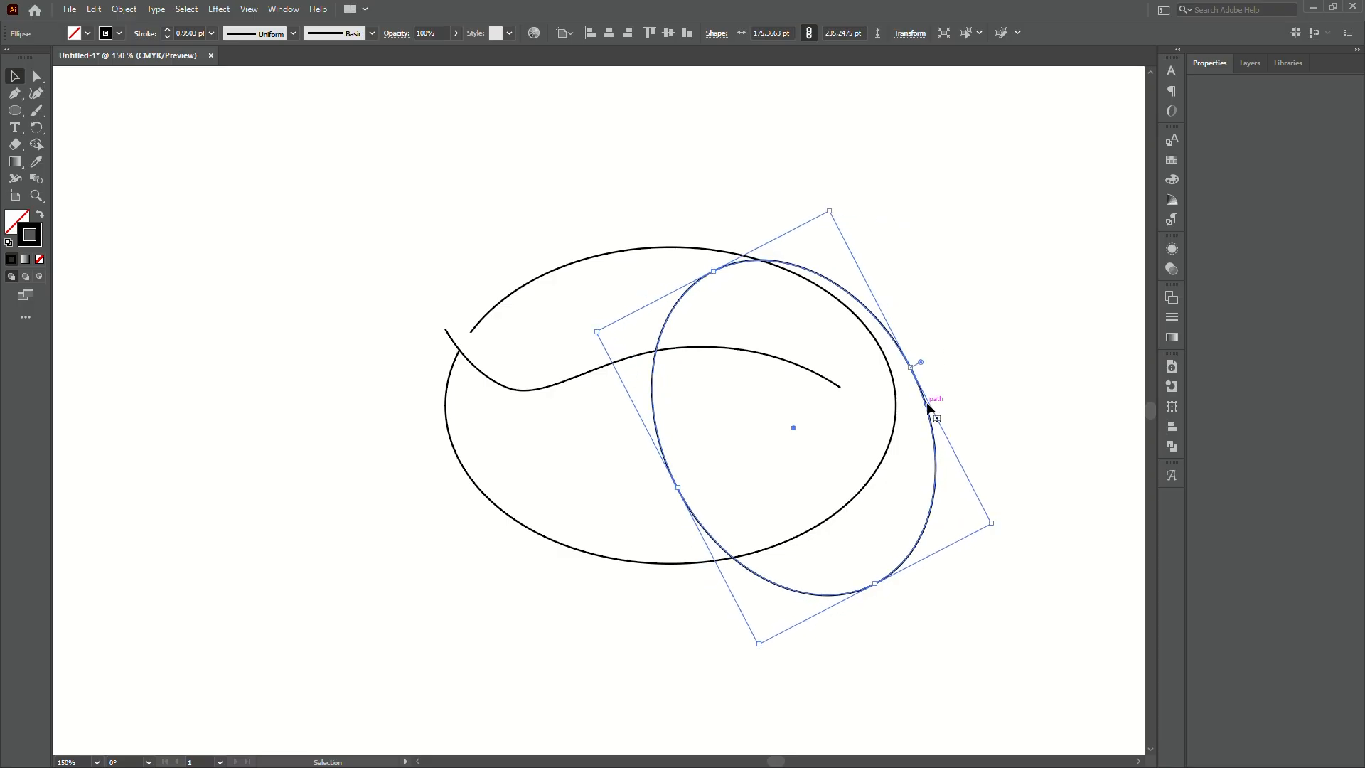
{"action": "left_click_drag", "start_coordinate": [929, 402], "coordinate": [899, 391]}
{"action": "scroll", "coordinate": [875, 368], "scroll_direction": "up", "scroll_amount": 2}
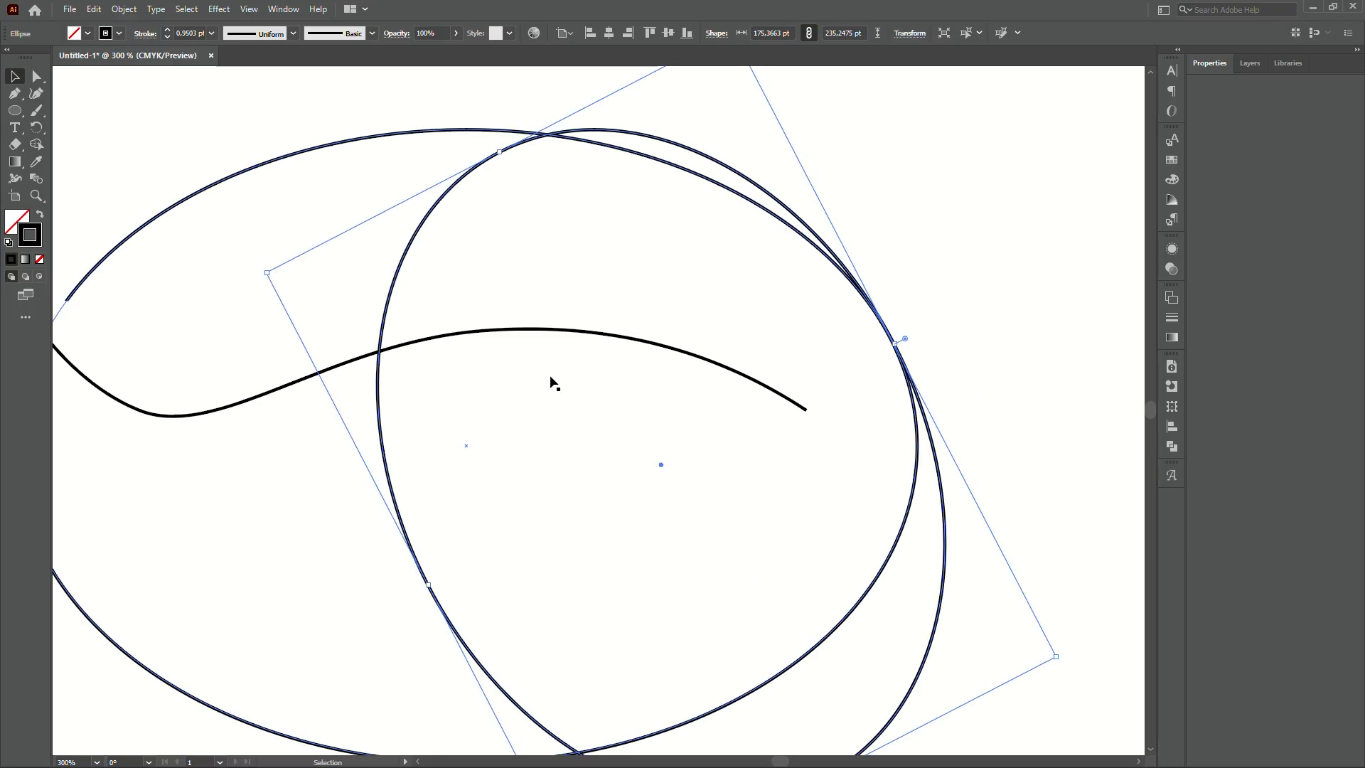
{"action": "scroll", "coordinate": [542, 377], "scroll_direction": "down", "scroll_amount": 2}
{"action": "scroll", "coordinate": [471, 351], "scroll_direction": "up", "scroll_amount": 1}
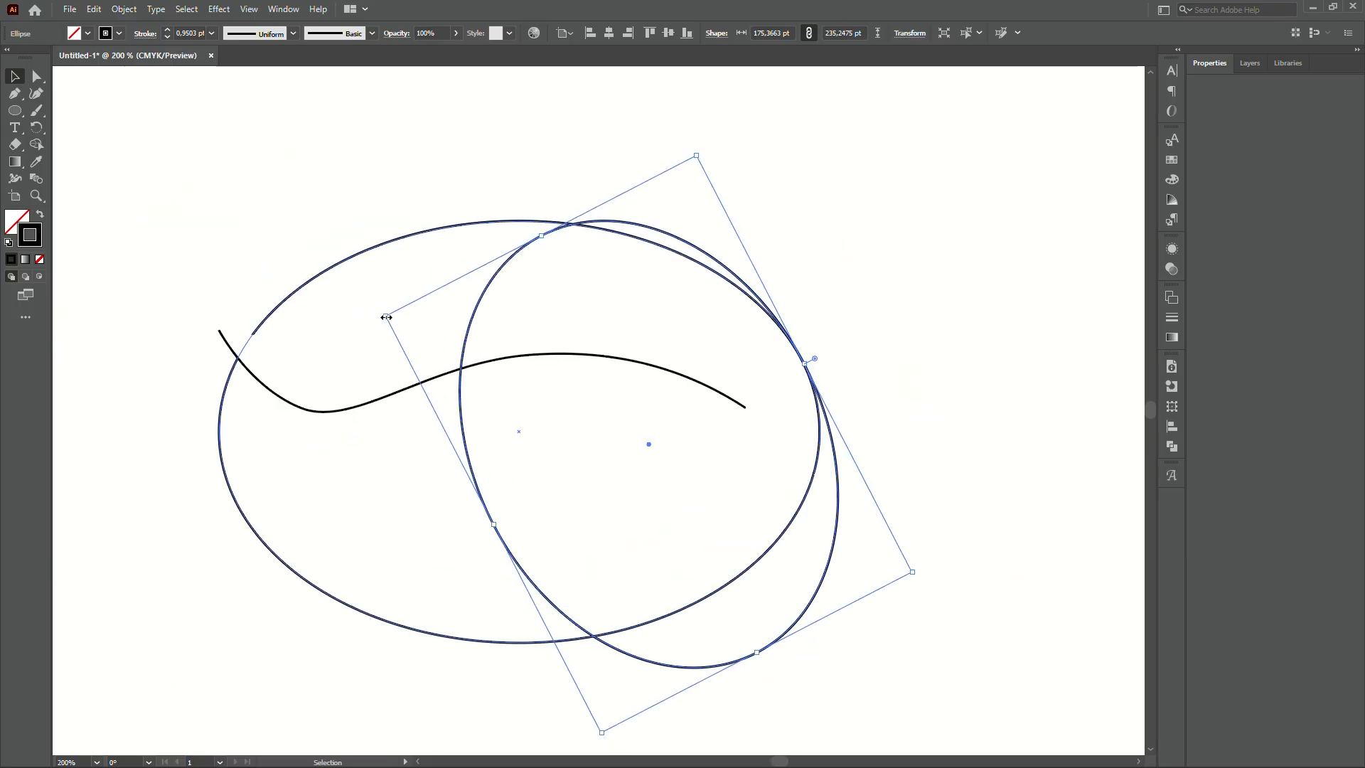
- Shrink the tilted ellipse slightly to about 170 × 228 pt so it touches the first ellipse's right edge
{"action": "left_click_drag", "start_coordinate": [386, 317], "coordinate": [403, 324]}
{"action": "scroll", "coordinate": [906, 428], "scroll_direction": "up", "scroll_amount": 3}
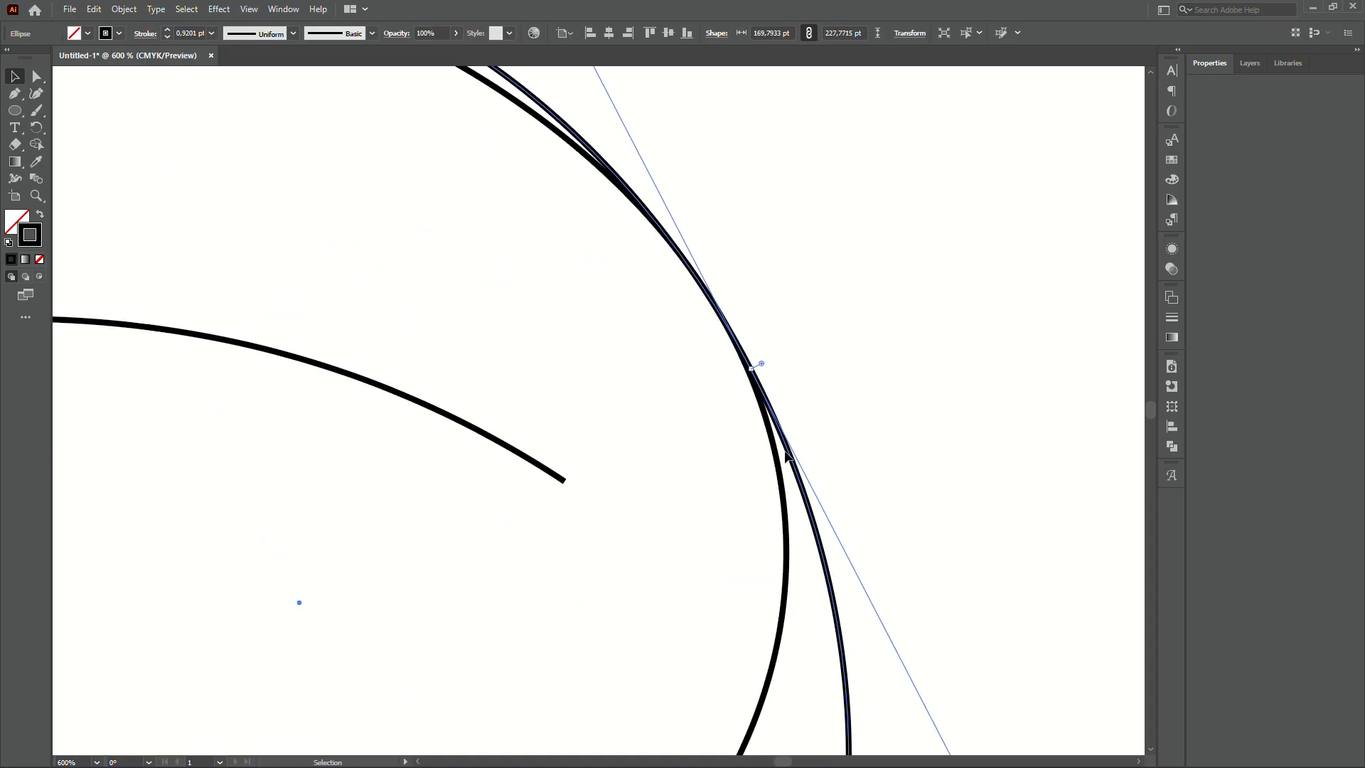
{"action": "left_click_drag", "start_coordinate": [792, 454], "coordinate": [782, 434]}
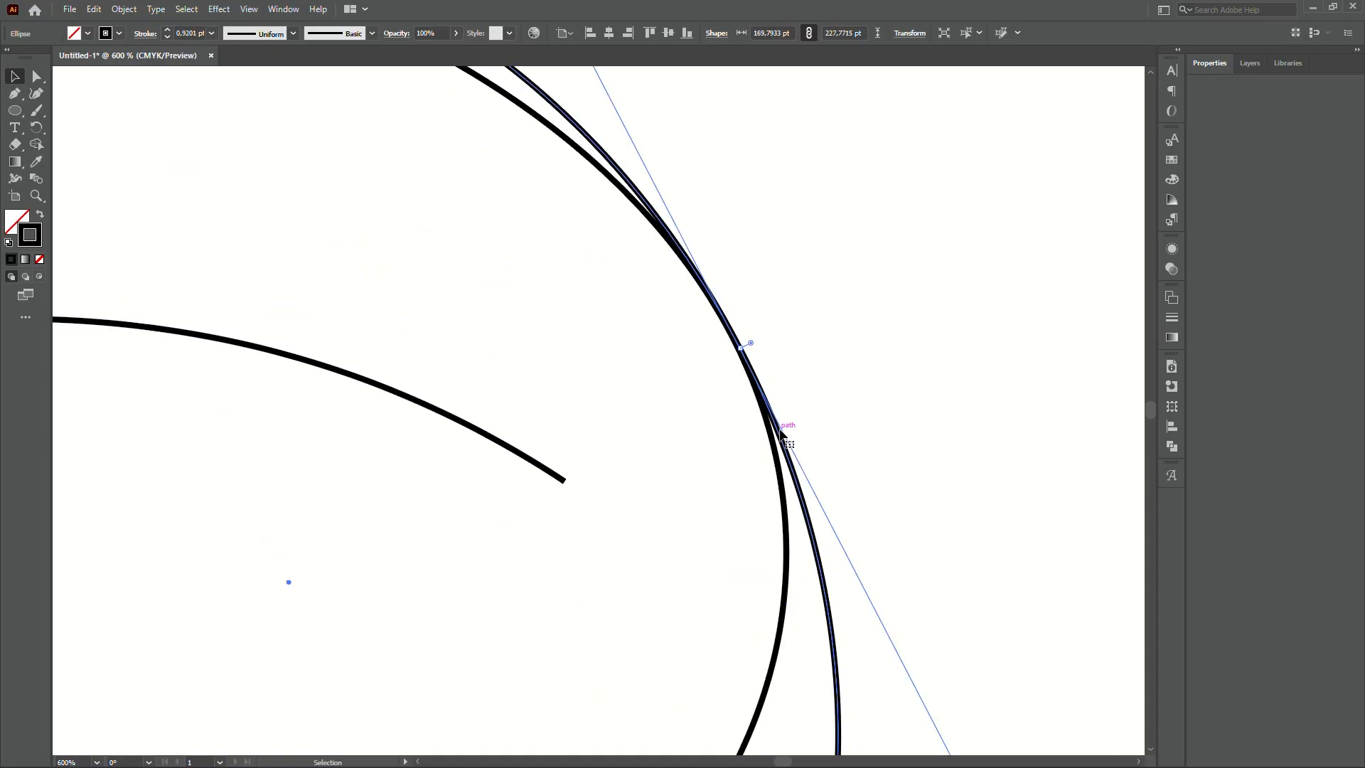
{"action": "scroll", "coordinate": [869, 381], "scroll_direction": "down", "scroll_amount": 2}
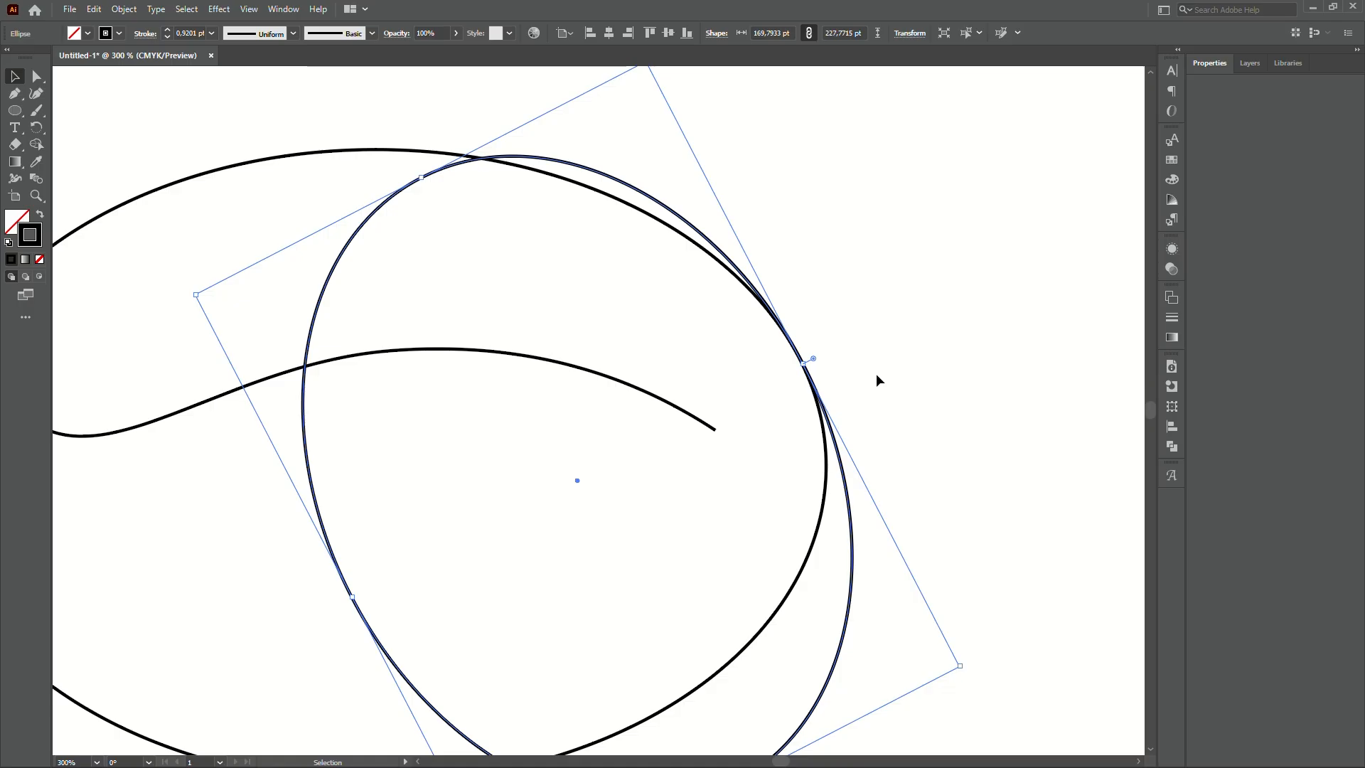
{"action": "scroll", "coordinate": [876, 380], "scroll_direction": "down", "scroll_amount": 2}
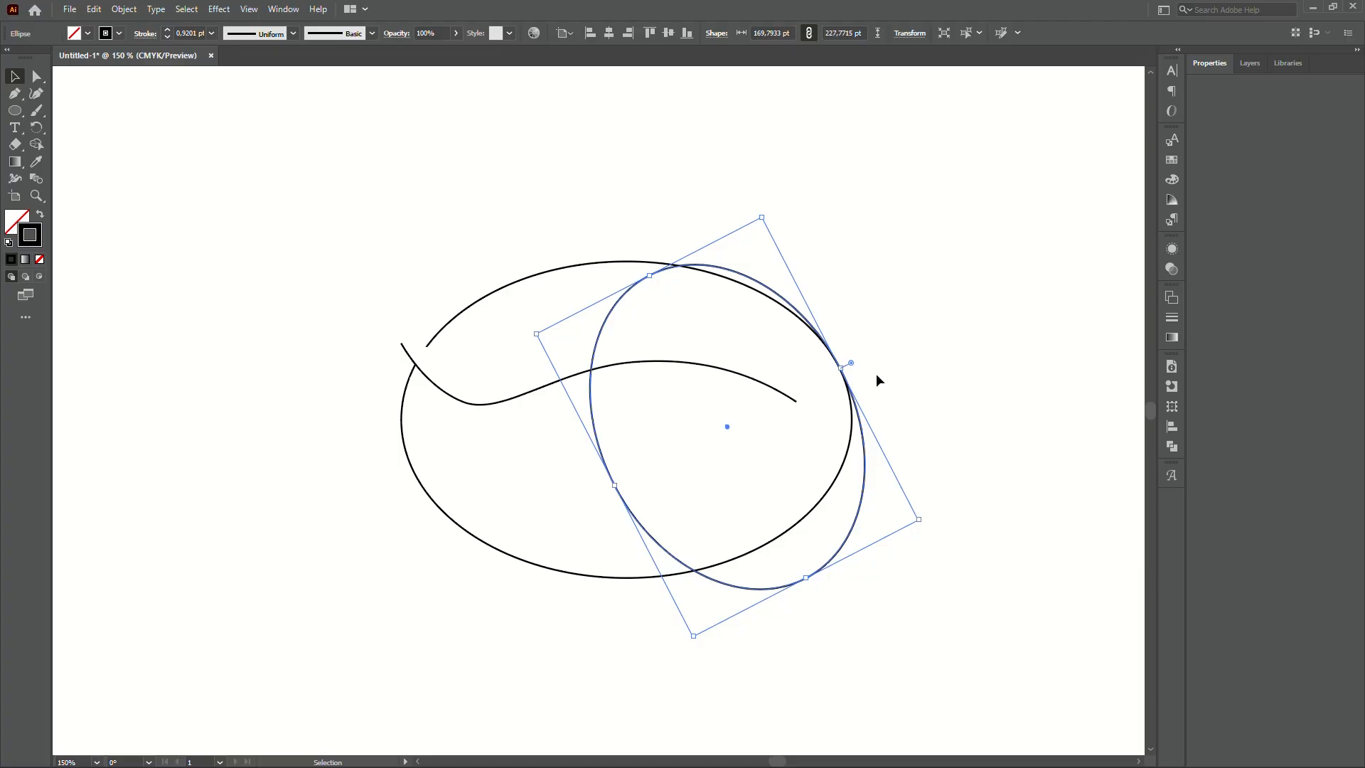
{"action": "scroll", "coordinate": [848, 385], "scroll_direction": "up", "scroll_amount": 2}
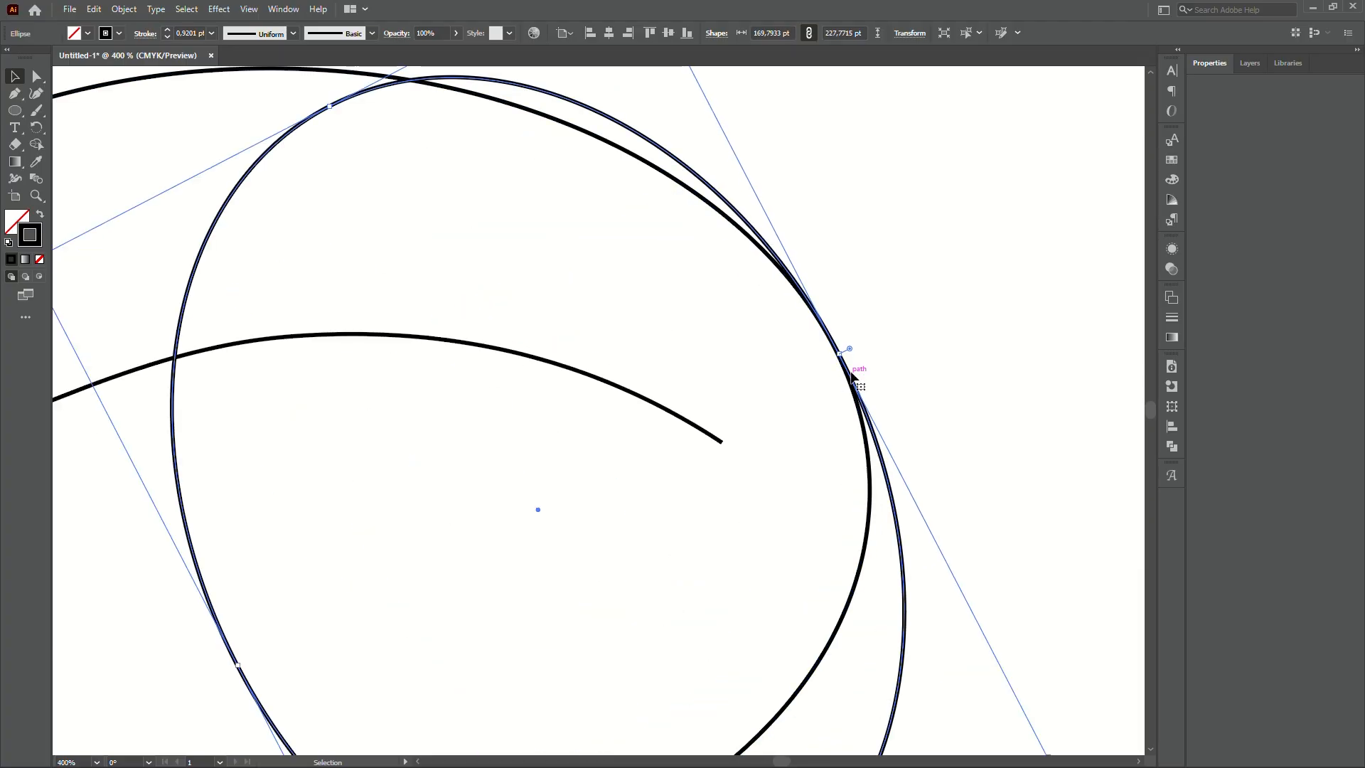
{"action": "scroll", "coordinate": [868, 396], "scroll_direction": "up", "scroll_amount": 3}
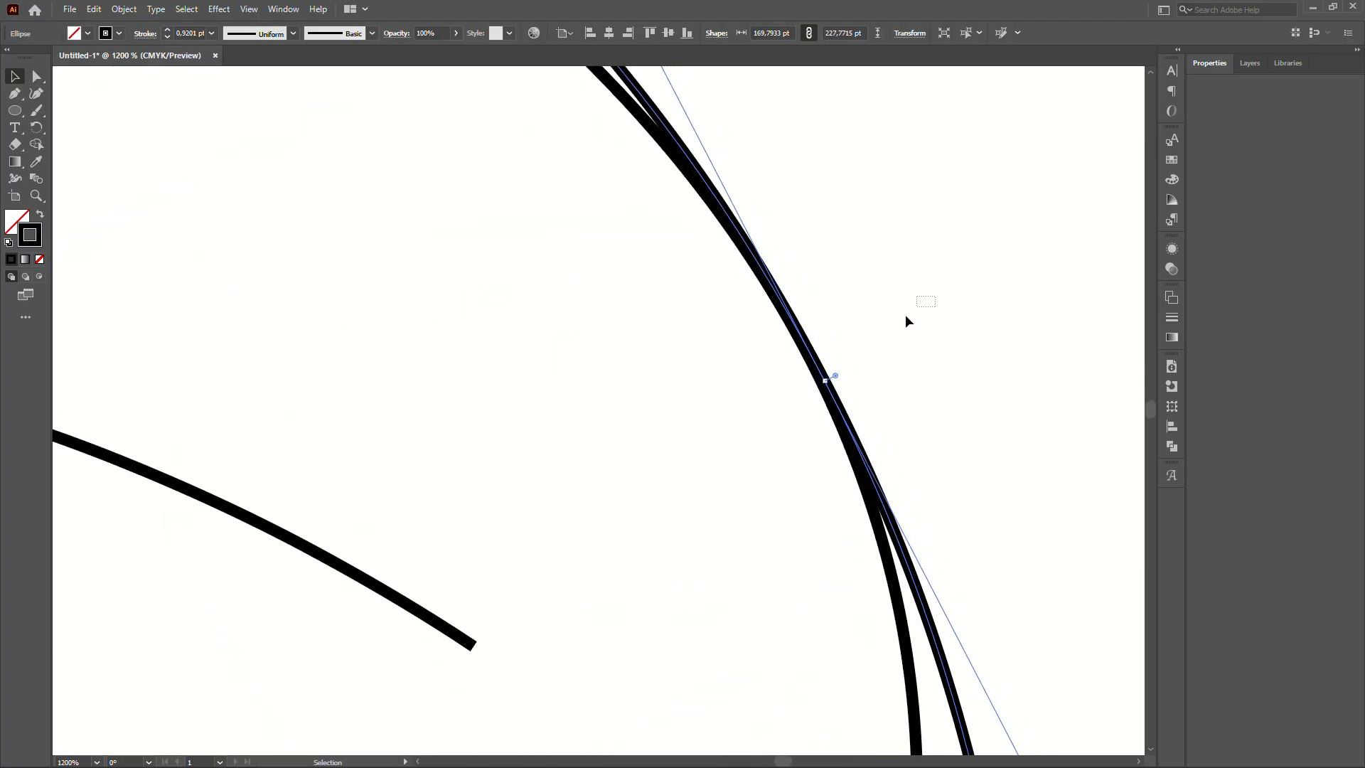
{"action": "left_click_drag", "start_coordinate": [906, 315], "coordinate": [634, 511]}
{"action": "scroll", "coordinate": [896, 431], "scroll_direction": "down", "scroll_amount": 3}
{"action": "left_click", "coordinate": [966, 438]}
{"action": "scroll", "coordinate": [946, 412], "scroll_direction": "down", "scroll_amount": 3}
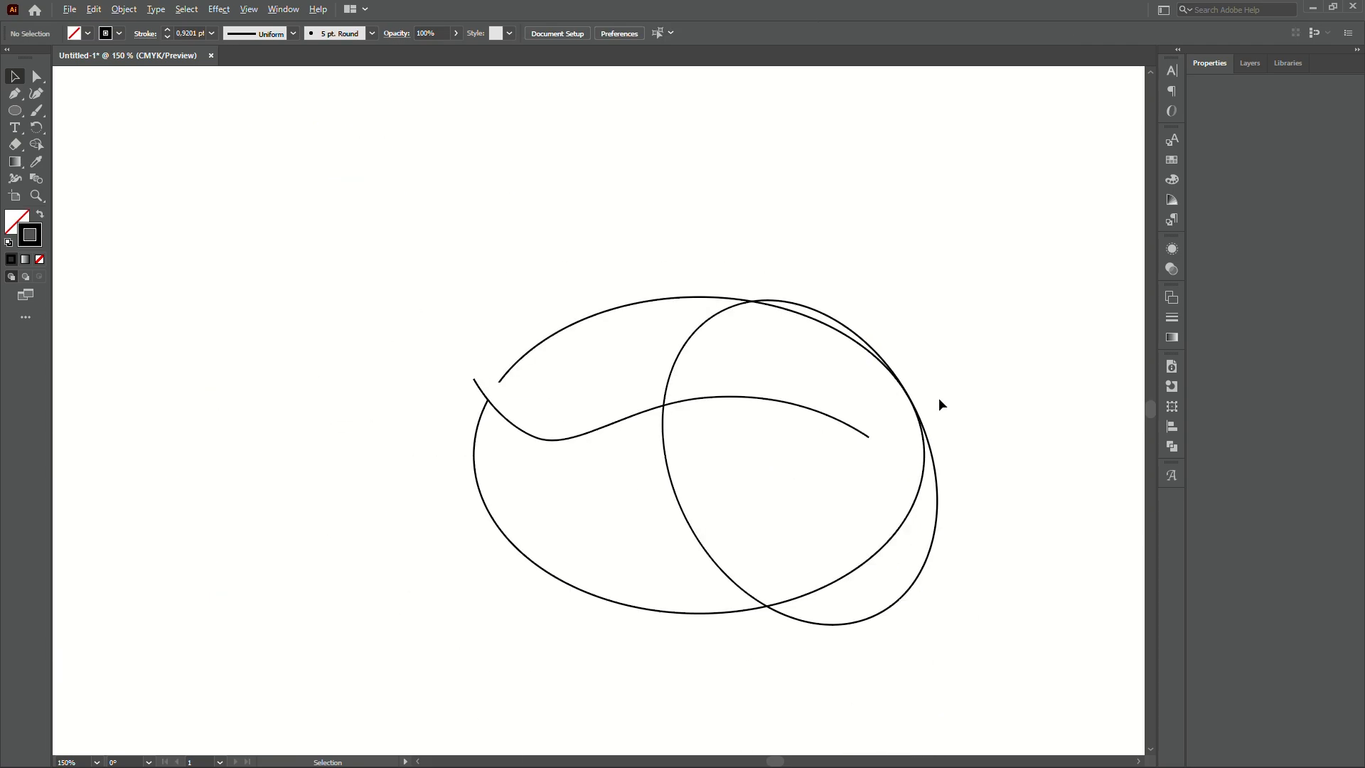
{"action": "scroll", "coordinate": [926, 389], "scroll_direction": "up", "scroll_amount": 1}
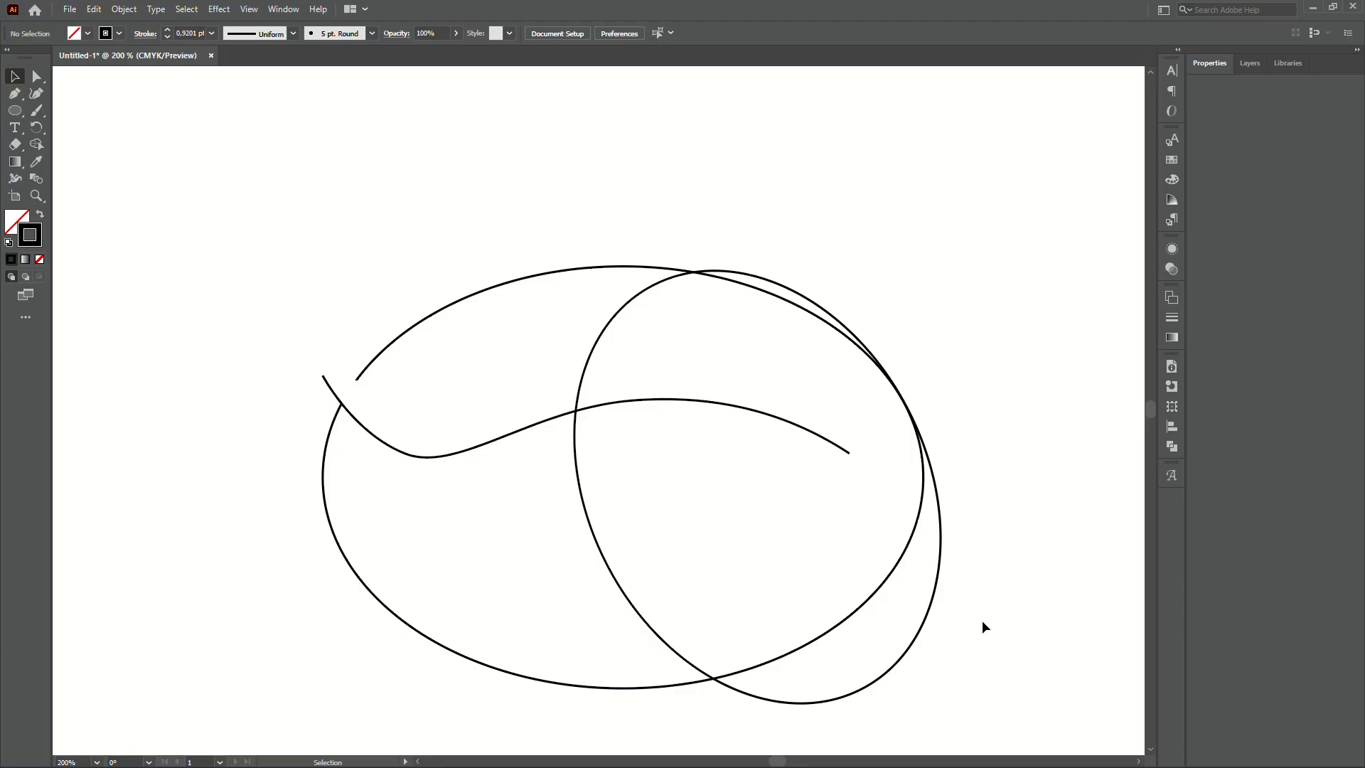
- Resize the inner tilted ellipse to about 96 × 146 pt, nested inside the middle one
{"action": "left_click_drag", "start_coordinate": [982, 686], "coordinate": [963, 613]}
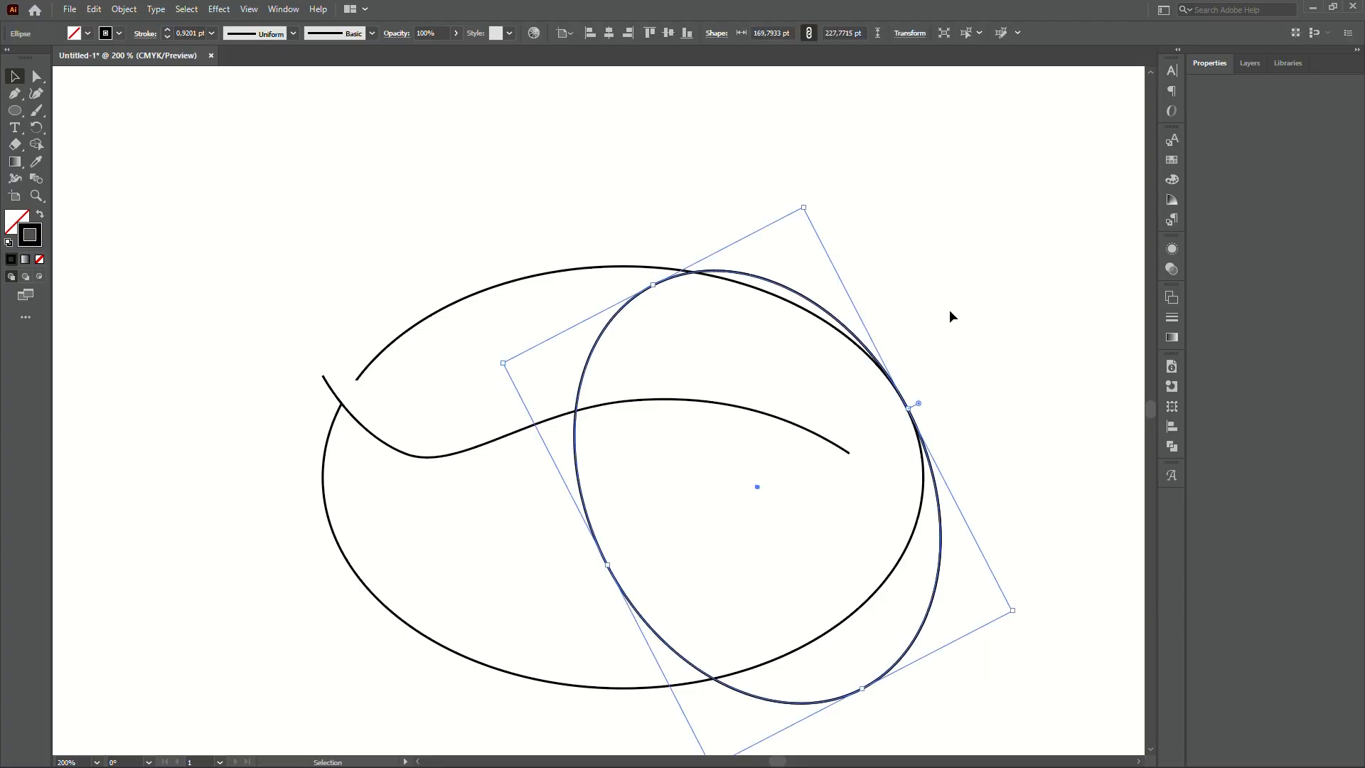
{"action": "left_click_drag", "start_coordinate": [805, 210], "coordinate": [770, 273]}
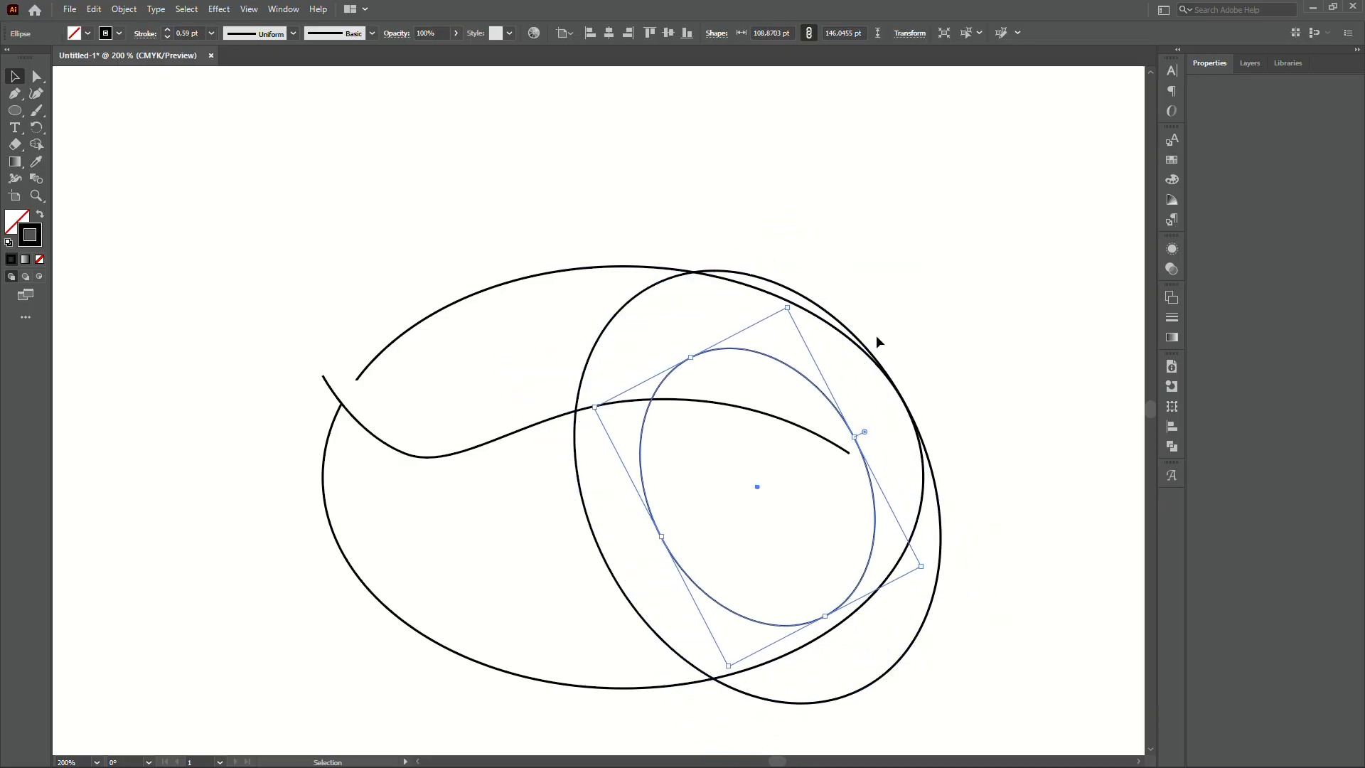
{"action": "left_click_drag", "start_coordinate": [661, 536], "coordinate": [673, 532]}
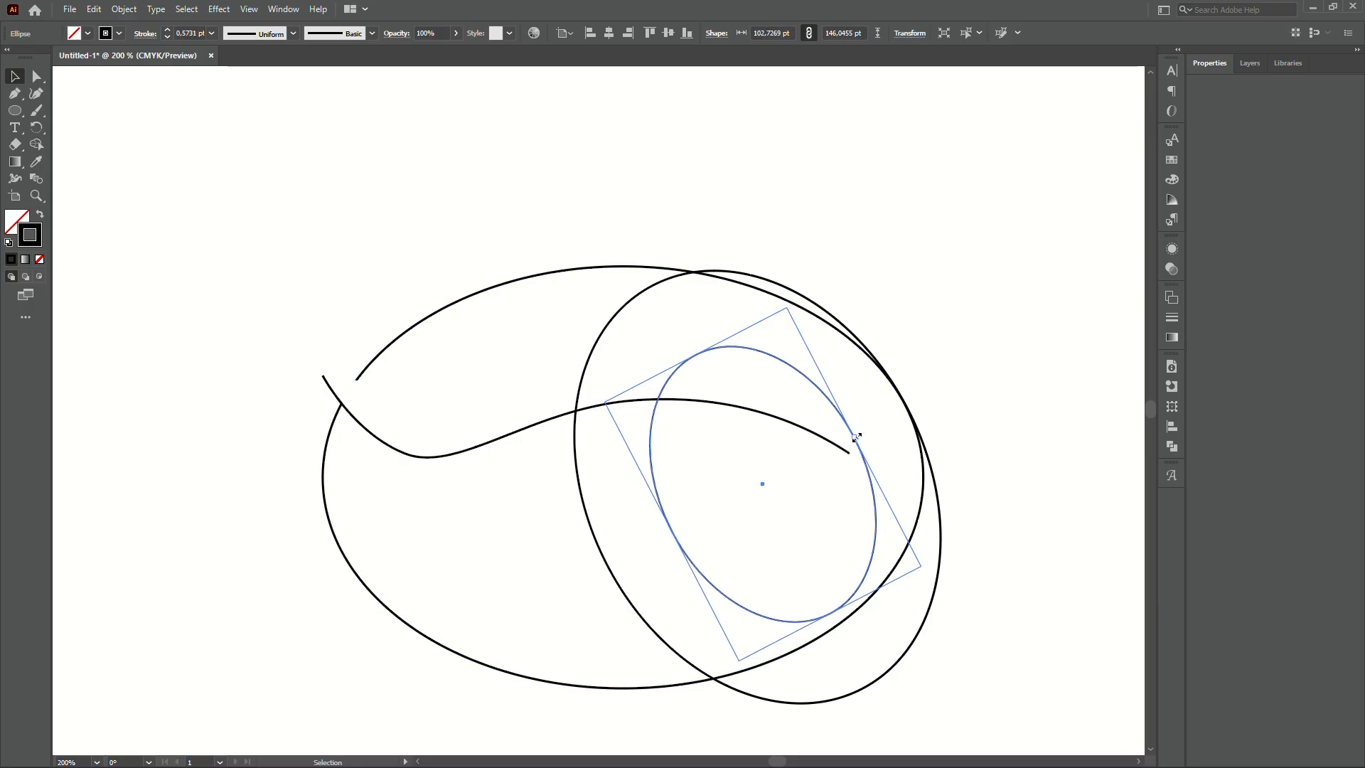
{"action": "mouse_move", "coordinate": [856, 436]}
{"action": "left_mouse_down"}
{"action": "mouse_move", "coordinate": [845, 444]}
{"action": "mouse_move", "coordinate": [874, 436]}
{"action": "mouse_move", "coordinate": [863, 445]}
{"action": "left_mouse_up"}
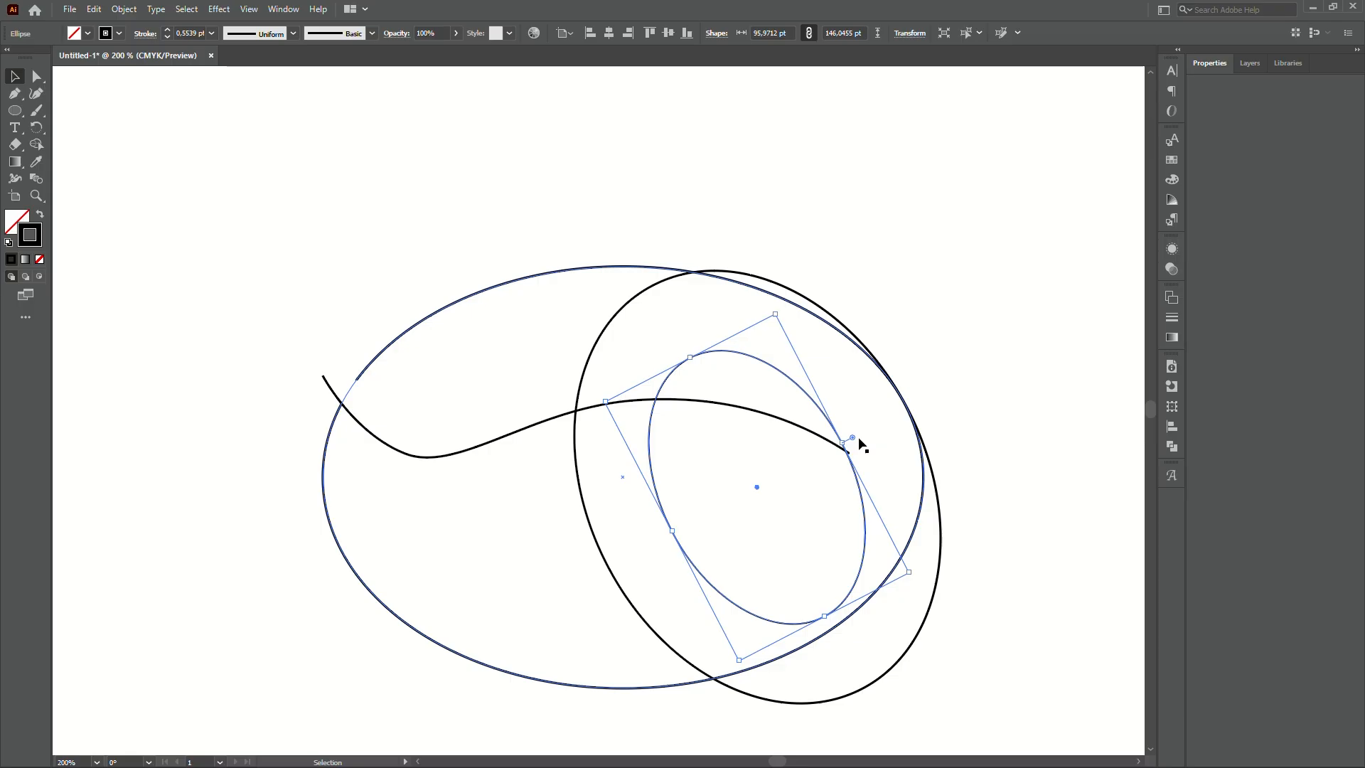
{"action": "left_click", "coordinate": [979, 358]}
{"action": "scroll", "coordinate": [979, 359], "scroll_direction": "down", "scroll_amount": 1}
{"action": "scroll", "coordinate": [971, 359], "scroll_direction": "down", "scroll_amount": 1}
{"action": "scroll", "coordinate": [965, 359], "scroll_direction": "up", "scroll_amount": 3}
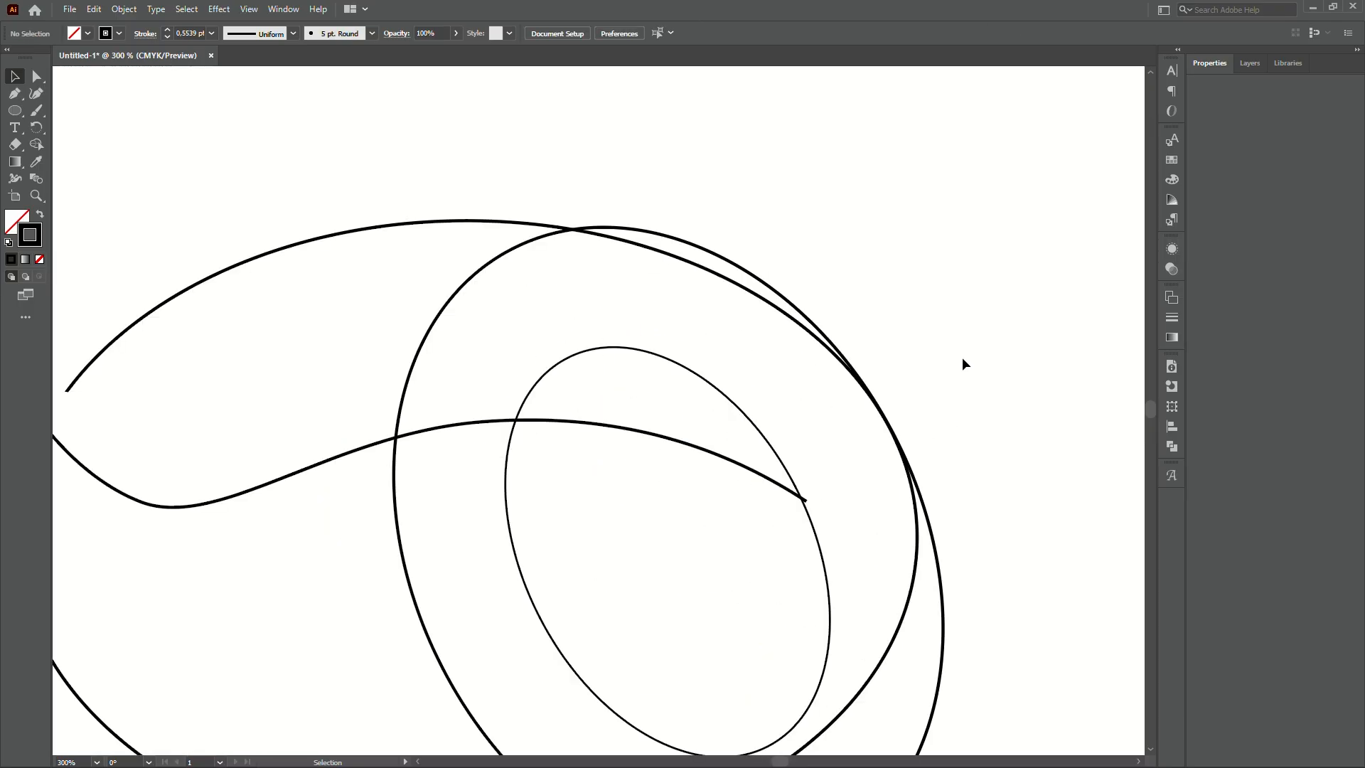
{"action": "scroll", "coordinate": [960, 363], "scroll_direction": "down", "scroll_amount": 2}
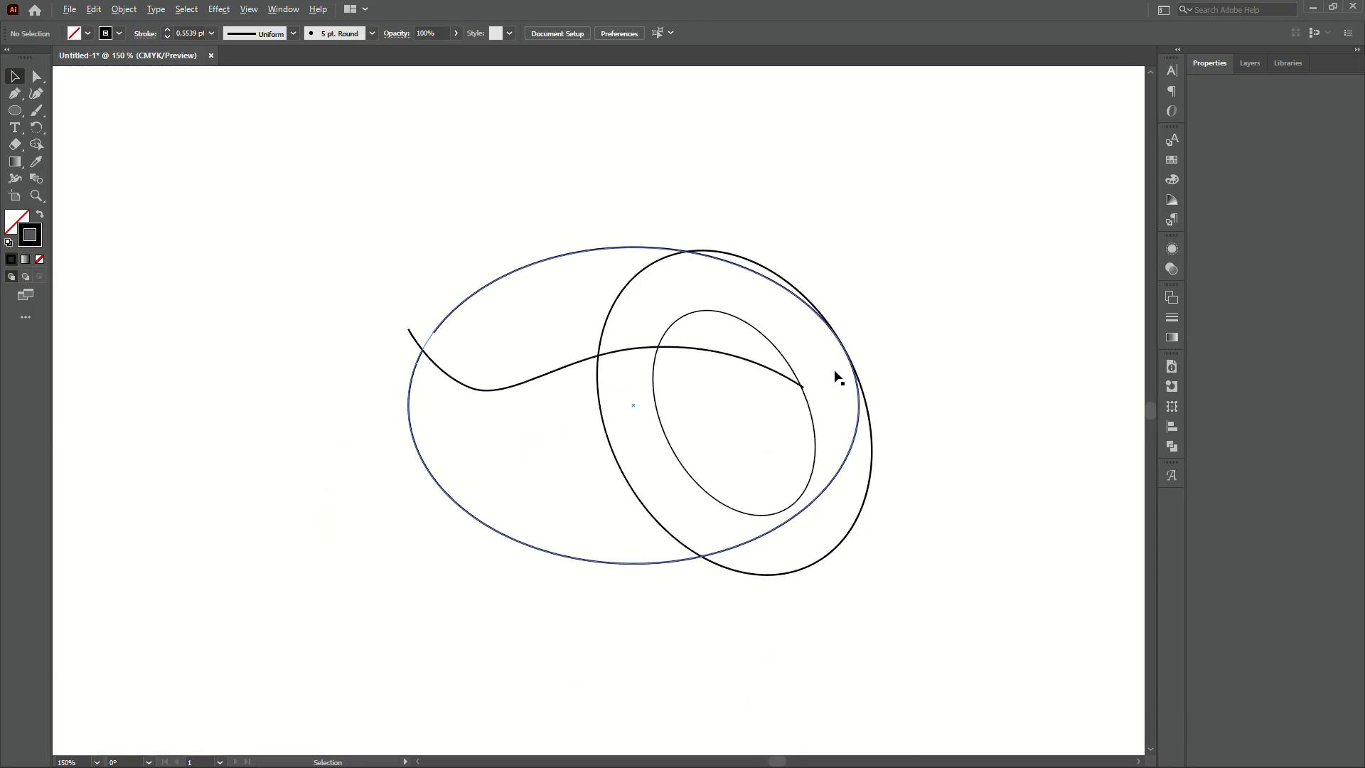
- Subtract the inner ellipse from the middle one using Pathfinder Minus Front, forming a tilted ring
{"action": "left_click", "coordinate": [810, 422]}
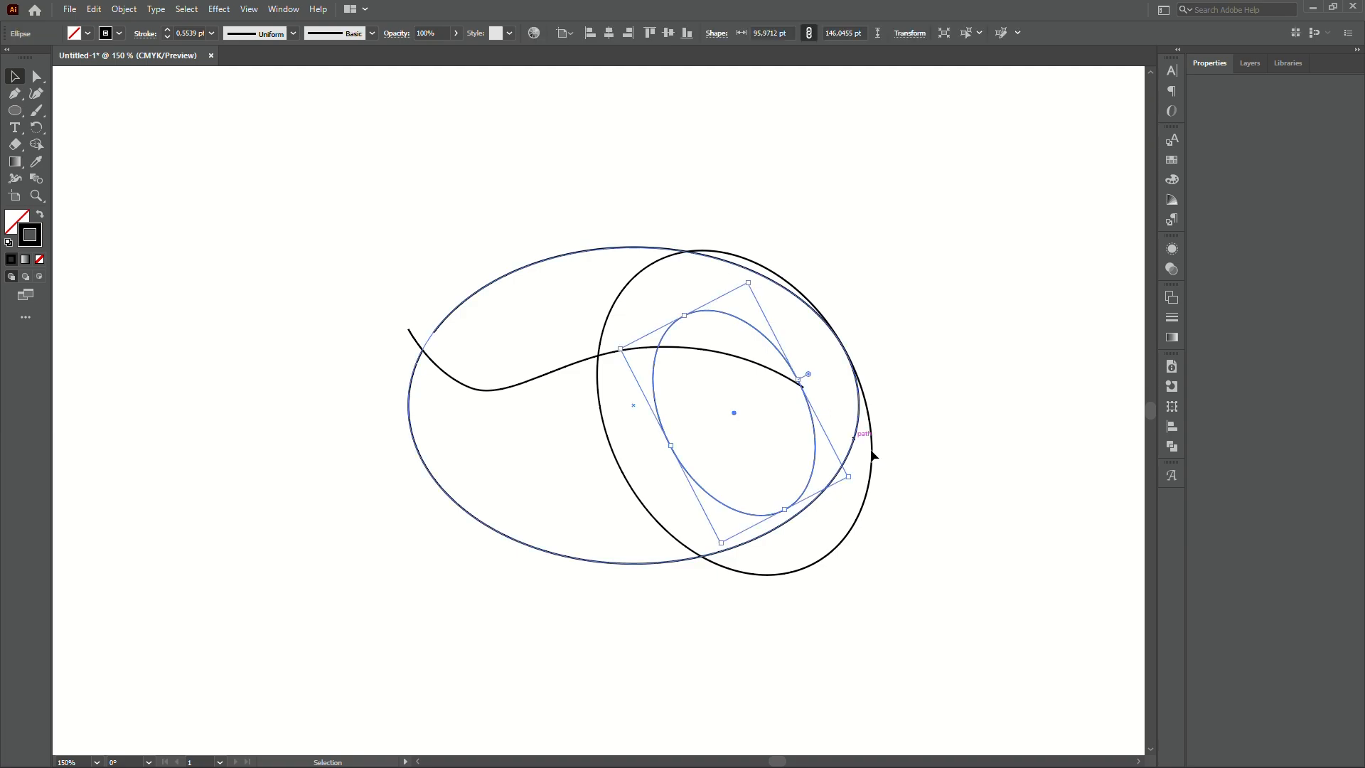
{"action": "left_click", "coordinate": [870, 485], "text": "shift"}
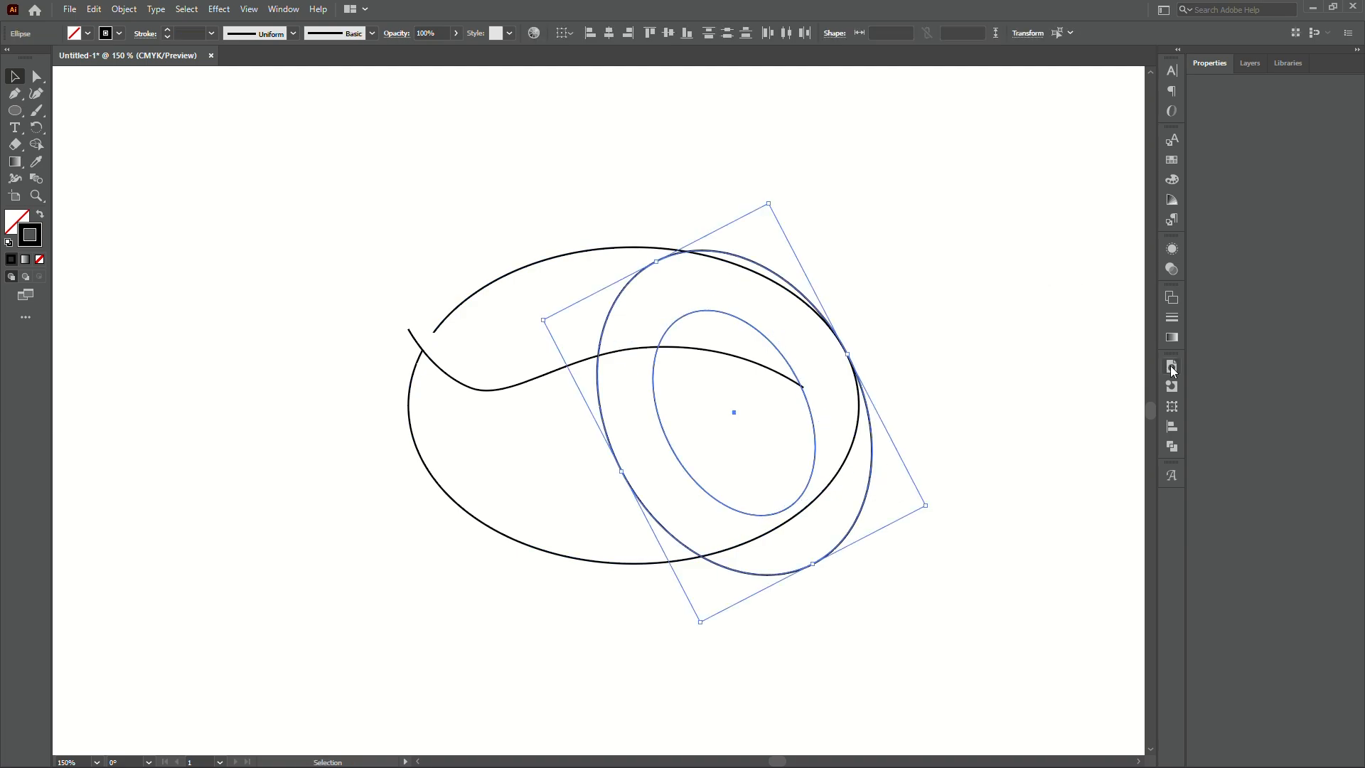
{"action": "left_click", "coordinate": [1171, 450]}
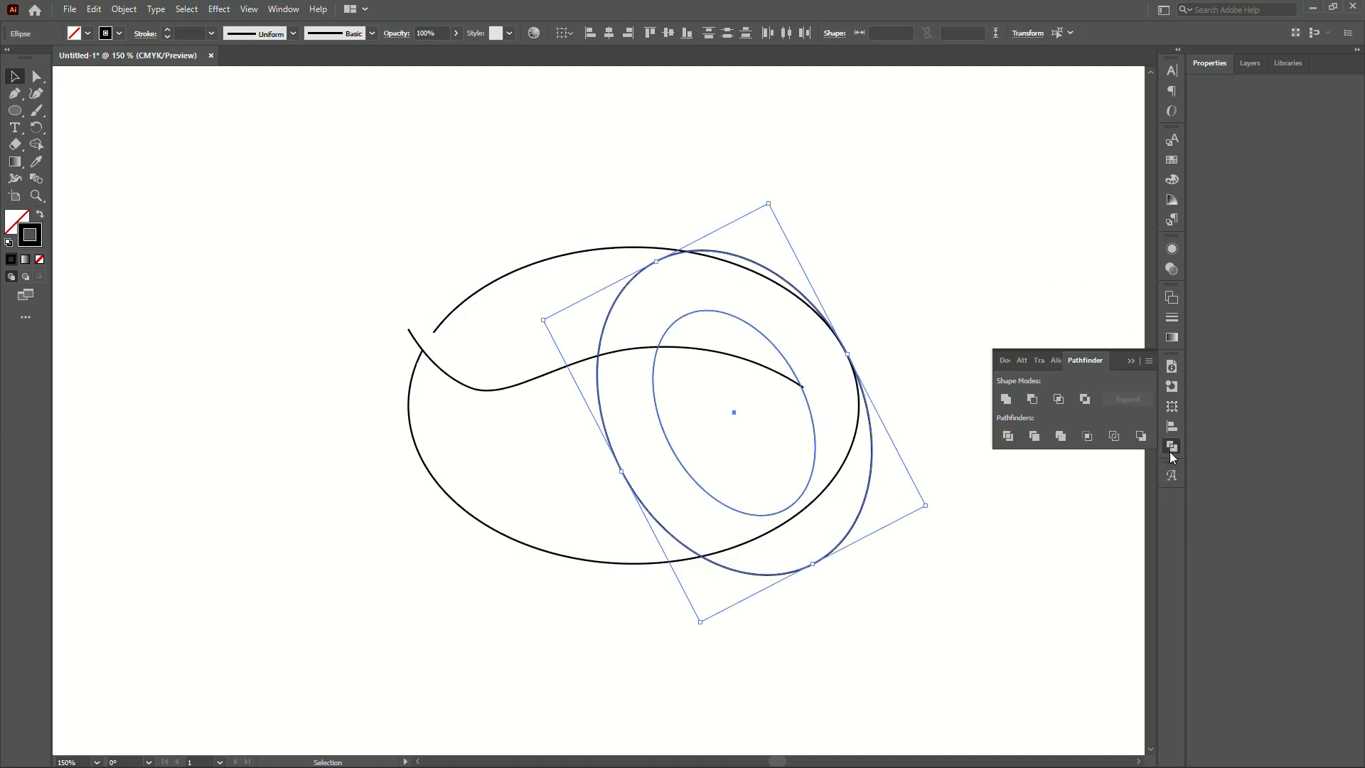
{"action": "left_click", "coordinate": [1039, 401]}
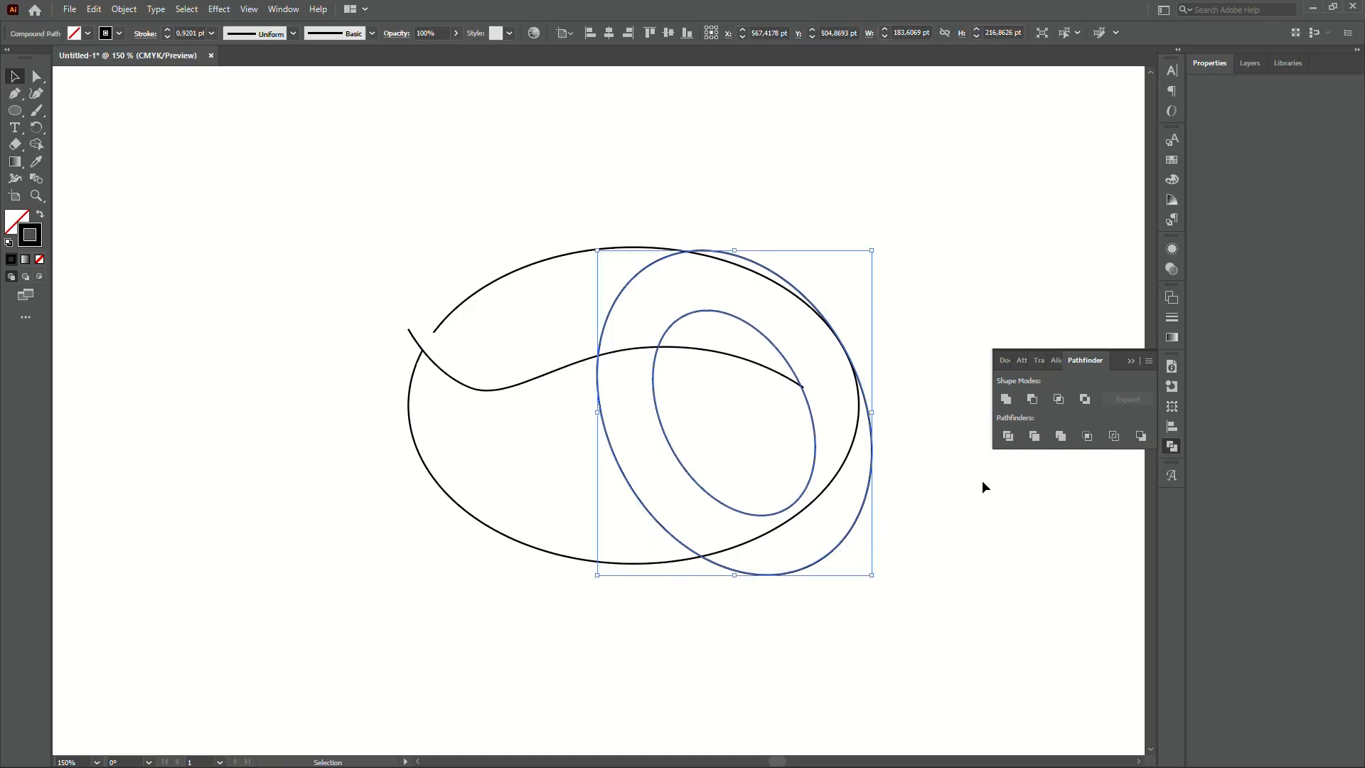
{"action": "left_click", "coordinate": [886, 439]}
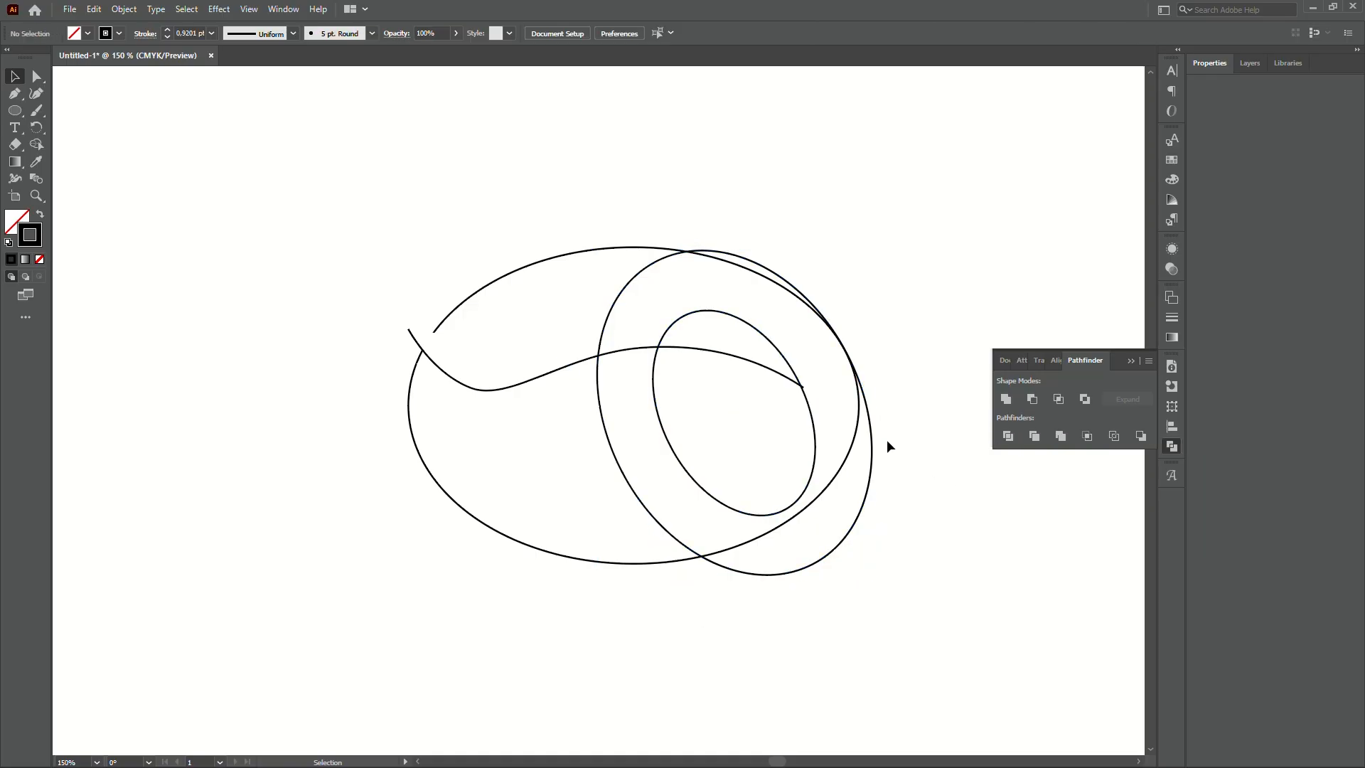
- Continue the wave path from its right end anchor with straight Pen segments
{"action": "left_click", "coordinate": [551, 370]}
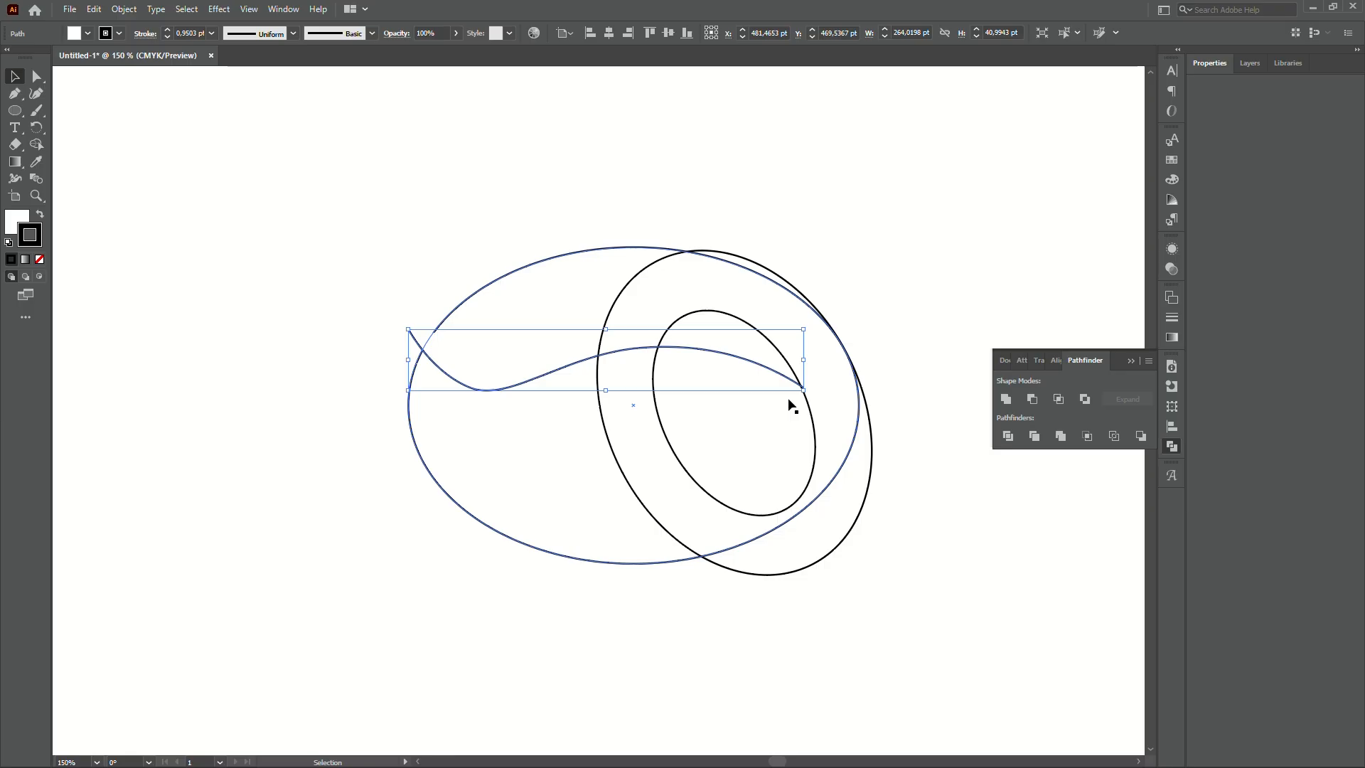
{"action": "key", "text": "p"}
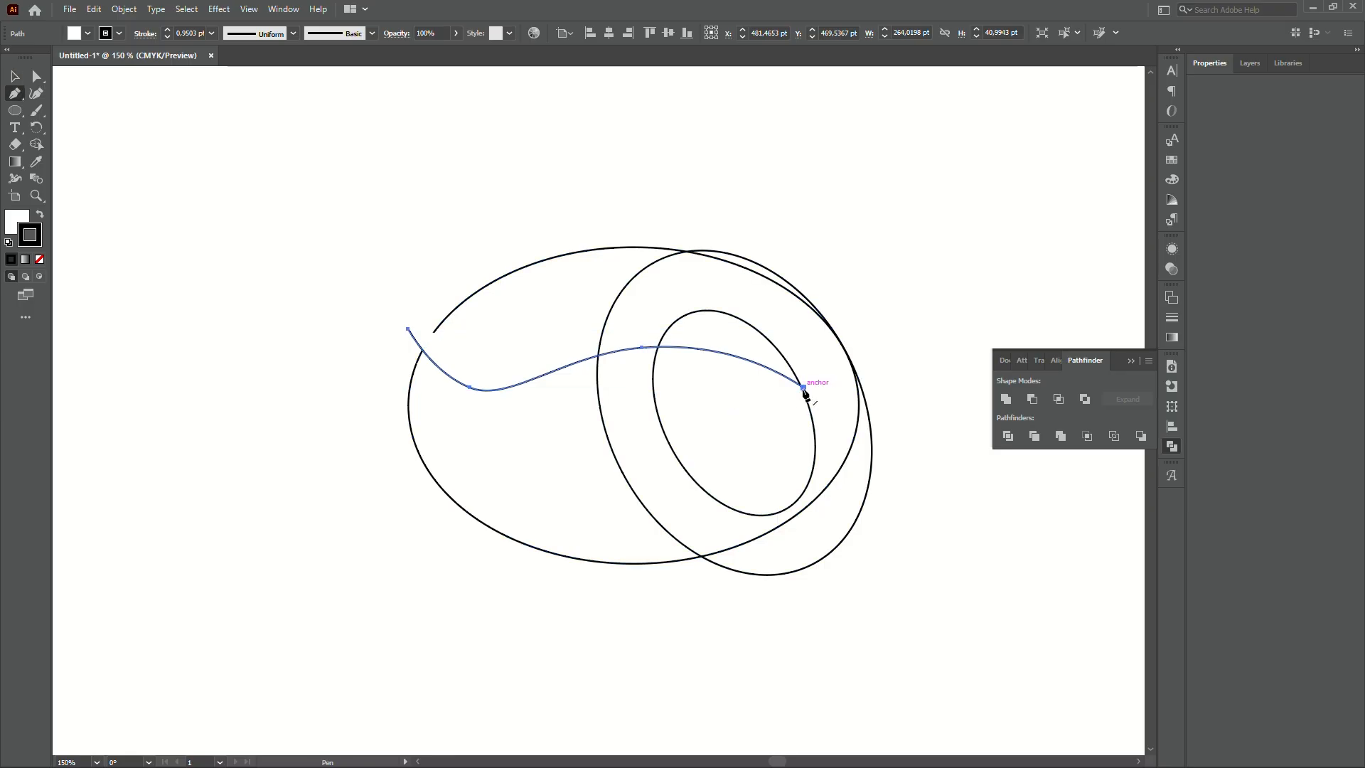
{"action": "left_click", "coordinate": [803, 388]}
{"action": "left_click", "coordinate": [804, 389]}
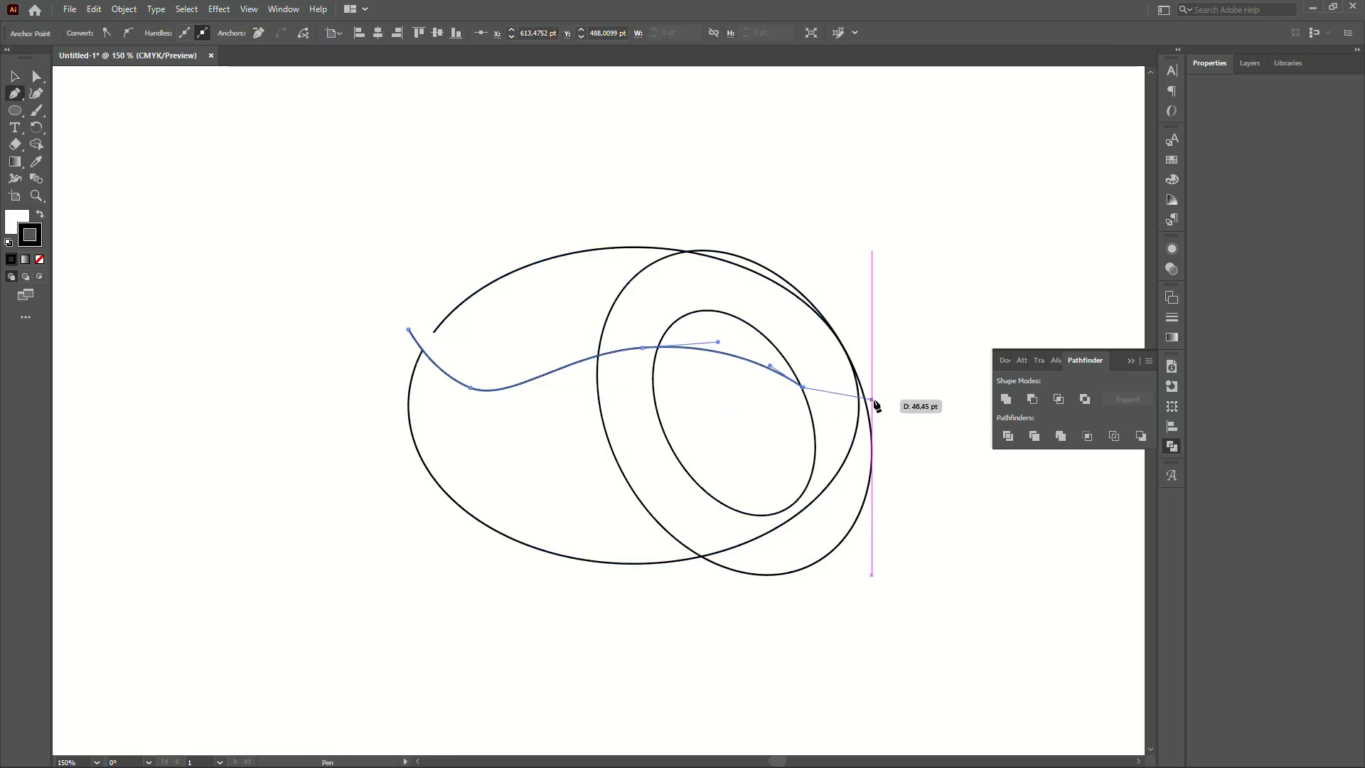
{"action": "left_click", "coordinate": [882, 408], "text": "ctrl"}
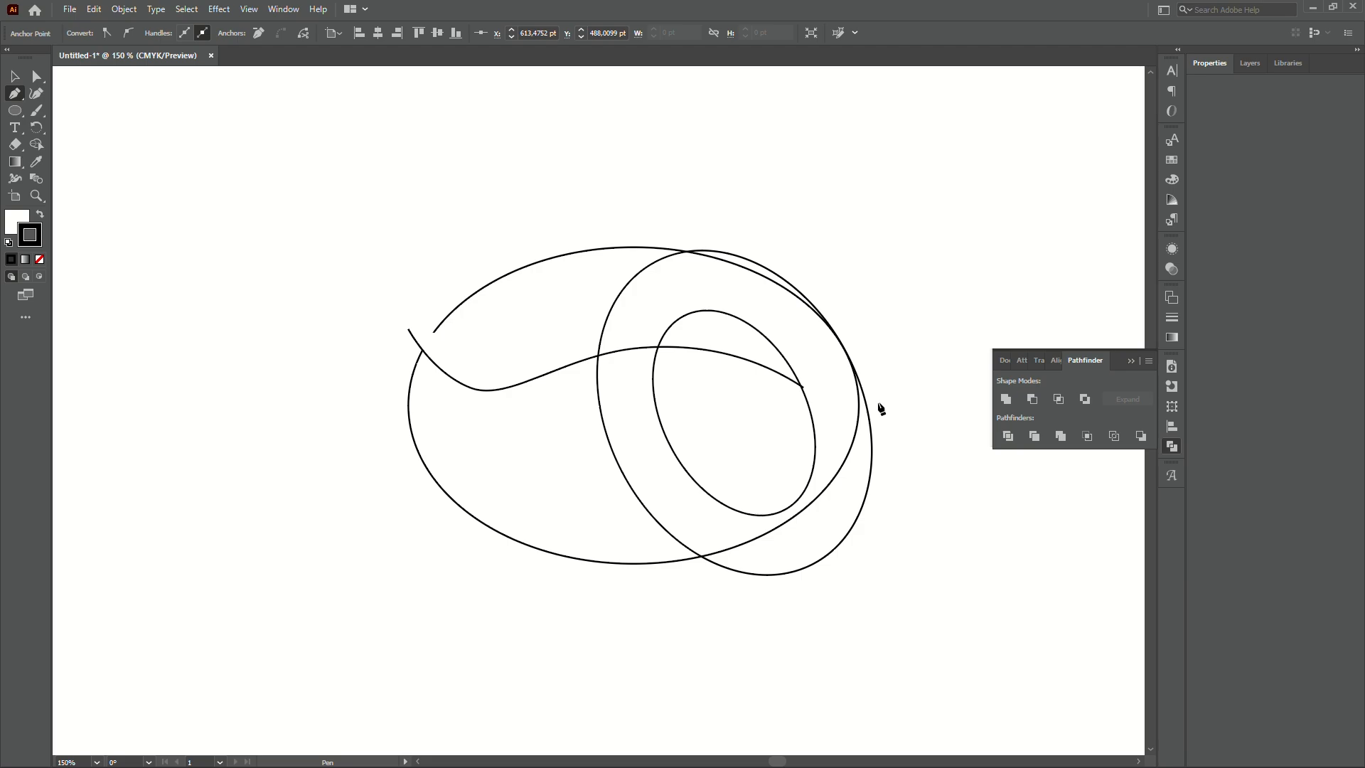
{"action": "left_click", "coordinate": [880, 404]}
- Add corner points above the large ellipse and trial a Minus Front with it
{"action": "left_click", "coordinate": [469, 189]}
{"action": "left_click", "coordinate": [383, 232]}
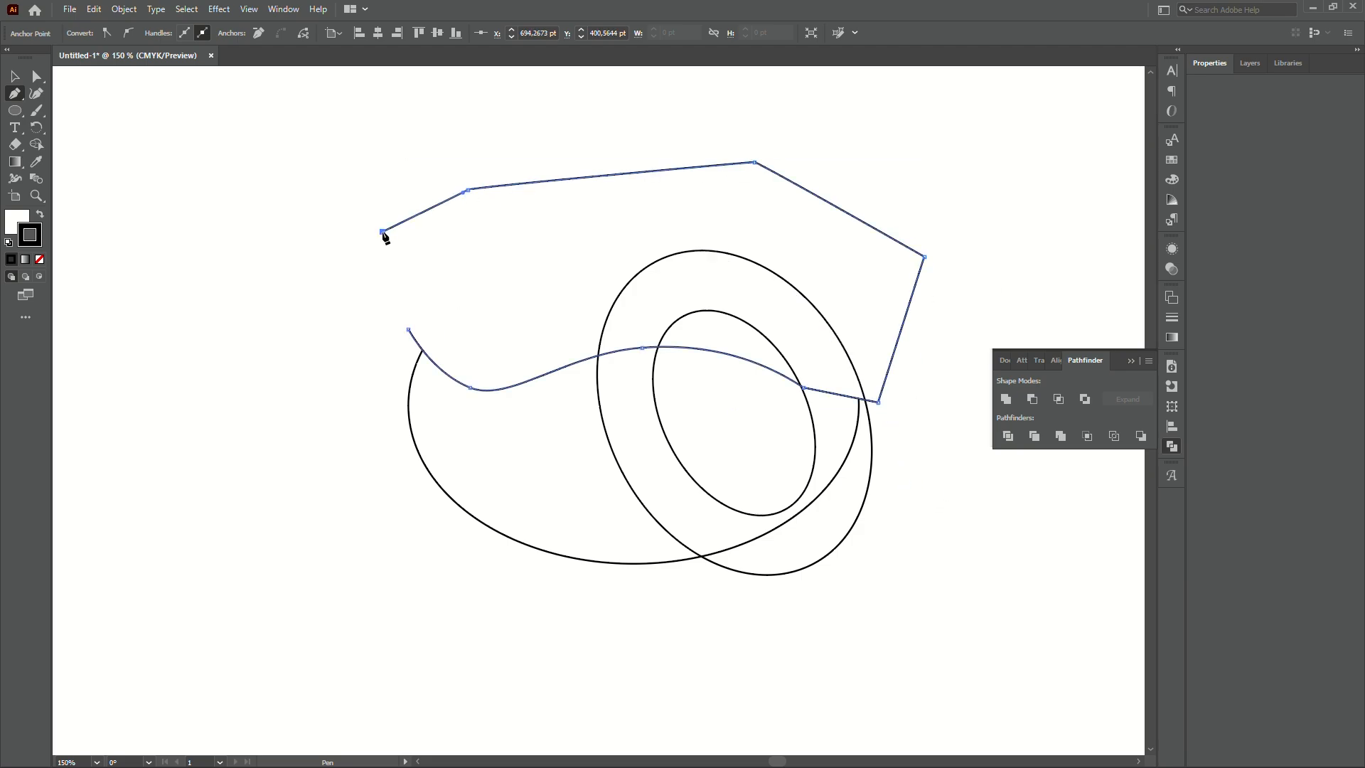
{"action": "key", "text": "v"}
{"action": "left_click", "coordinate": [522, 502], "text": "shift"}
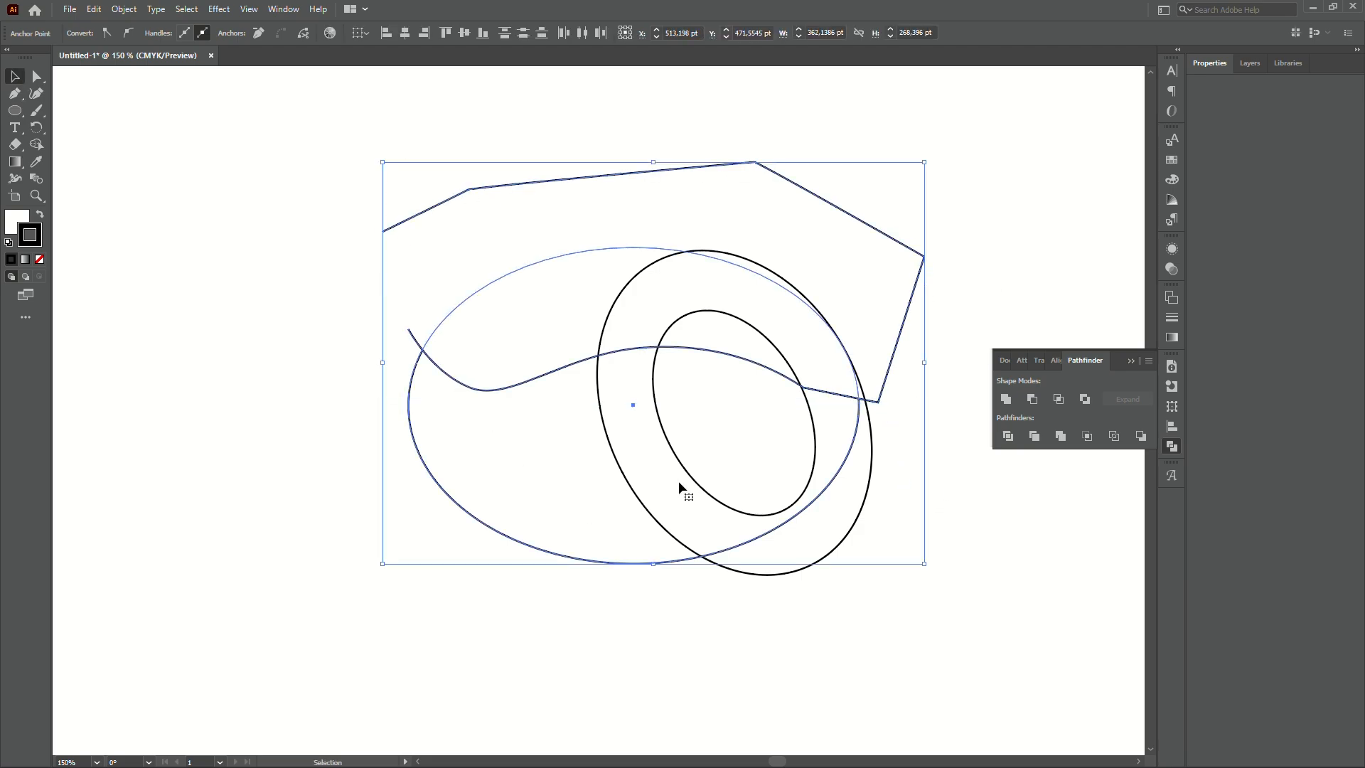
{"action": "left_click", "coordinate": [1036, 401]}
{"action": "left_click", "coordinate": [940, 525]}
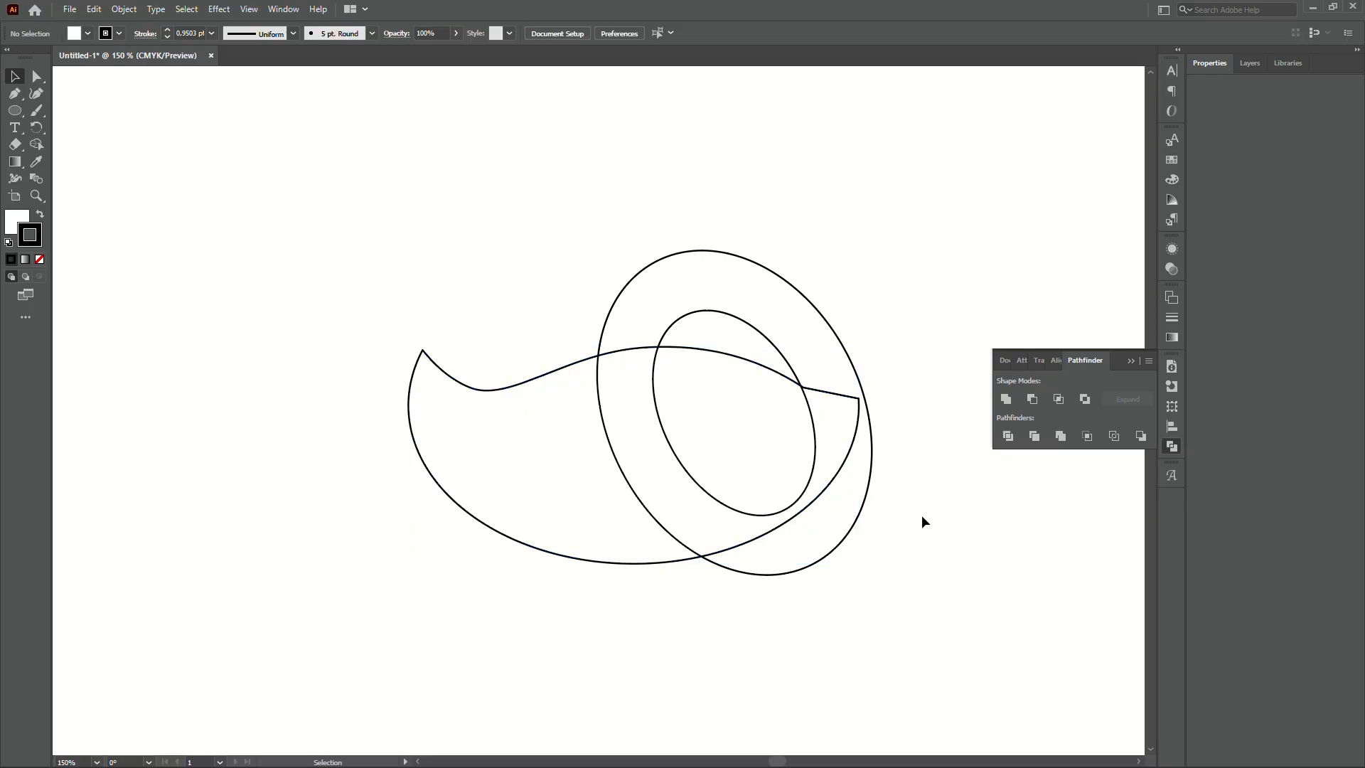
- Undo the subtraction and the extra straight-segment points on the wave
{"action": "key", "text": "ctrl+z"}
{"action": "key", "text": "ctrl+z"}
{"action": "key", "text": "ctrl+z"}
{"action": "key", "text": "ctrl+z"}
{"action": "key", "text": "ctrl+z"}
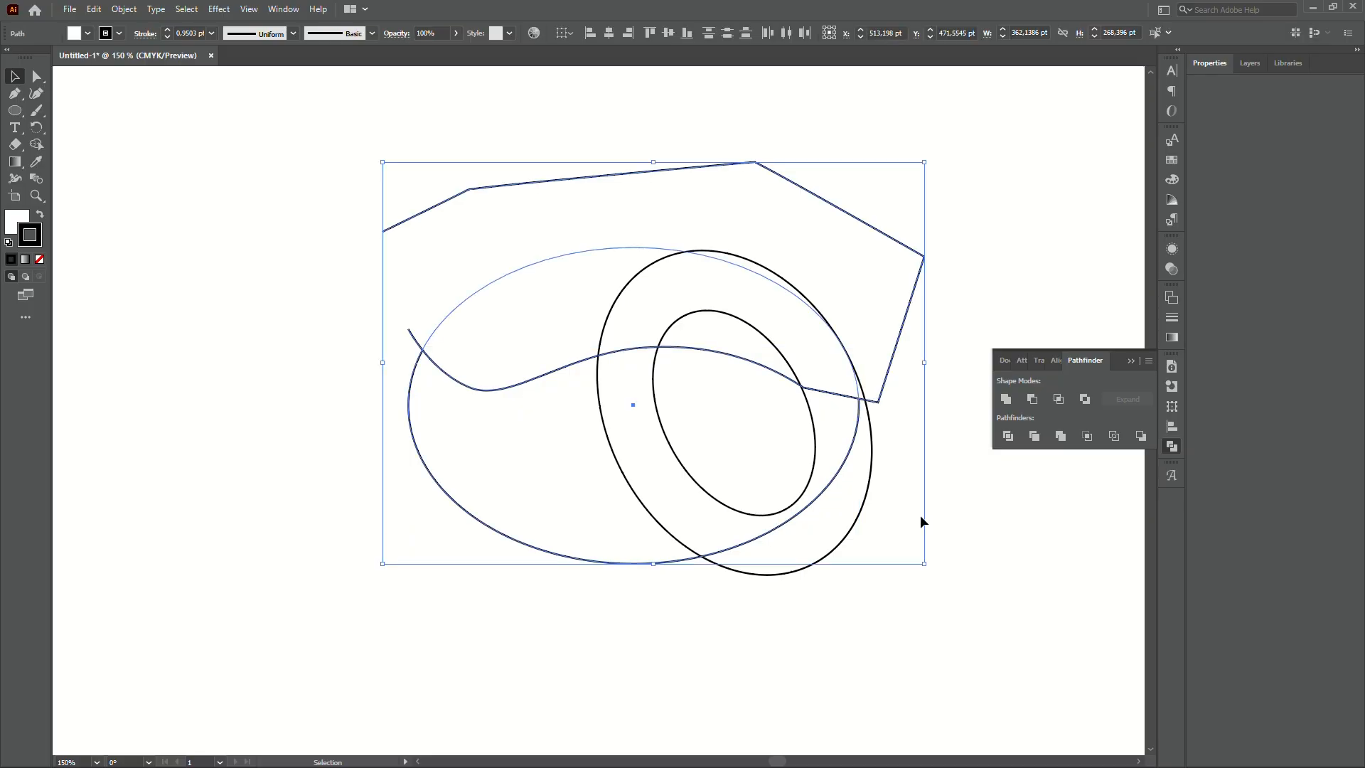
{"action": "key", "text": "ctrl+z"}
{"action": "key", "text": "ctrl+z"}
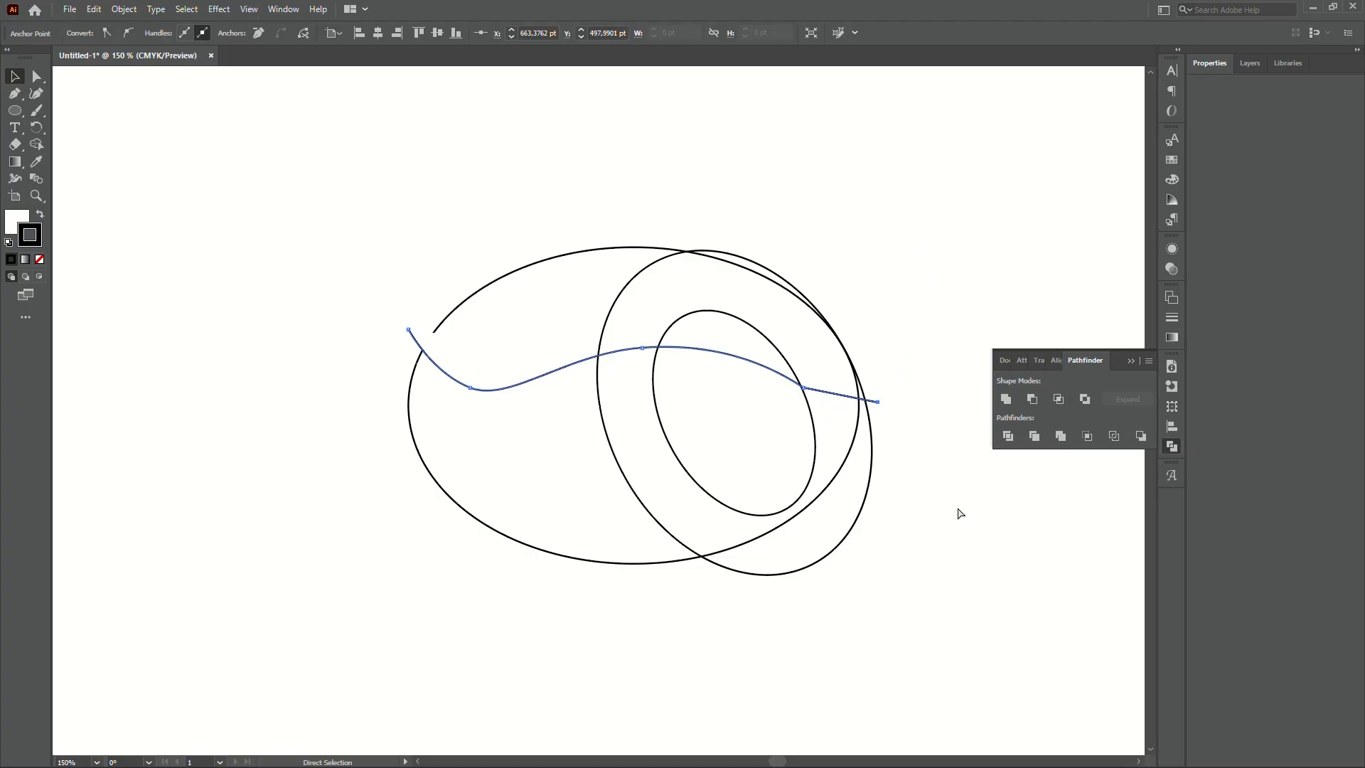
{"action": "key", "text": "v"}
{"action": "left_click", "coordinate": [914, 425]}
- Start a Pen cutting shape in the large ellipse's lower half, notched at the wave's end
{"action": "scroll", "coordinate": [909, 414], "scroll_direction": "up", "scroll_amount": 2}
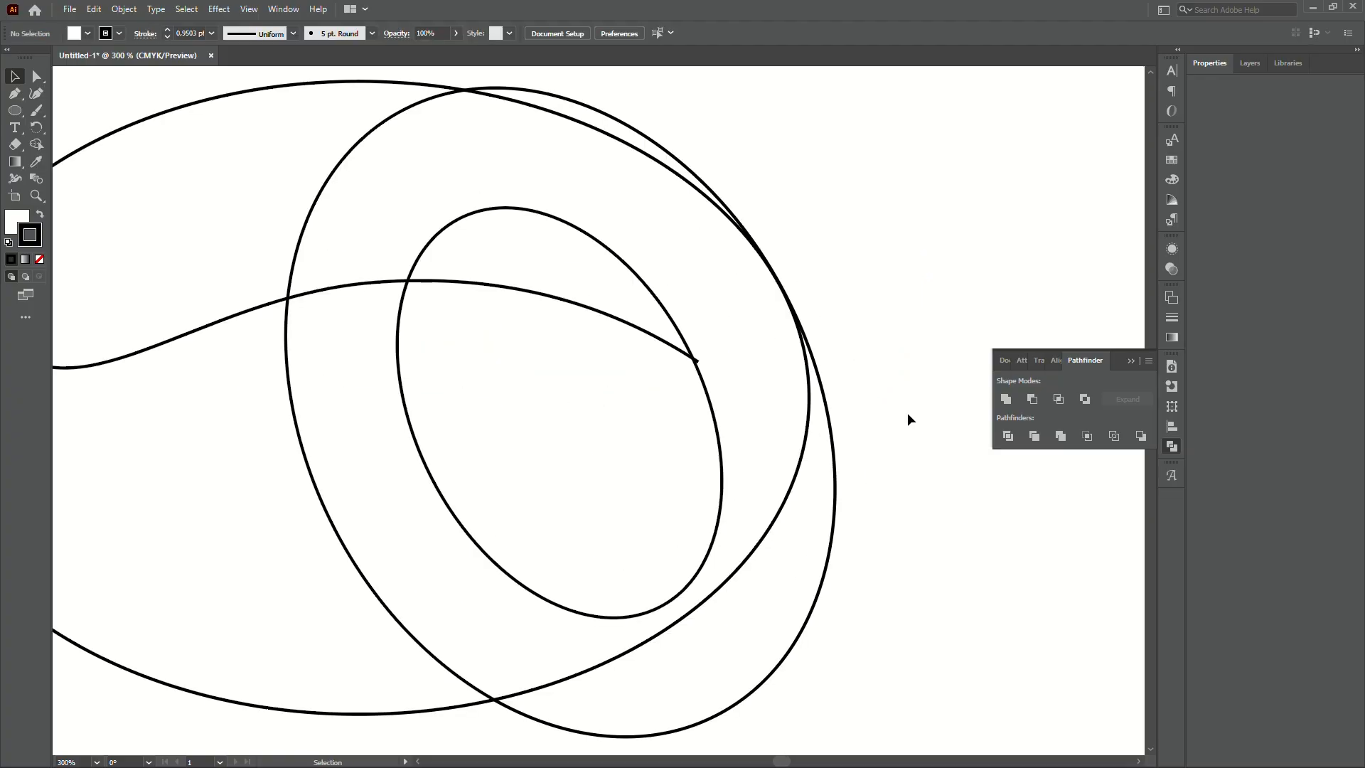
{"action": "left_click_drag", "start_coordinate": [907, 413], "coordinate": [928, 473]}
{"action": "scroll", "coordinate": [927, 473], "scroll_direction": "down", "scroll_amount": 1}
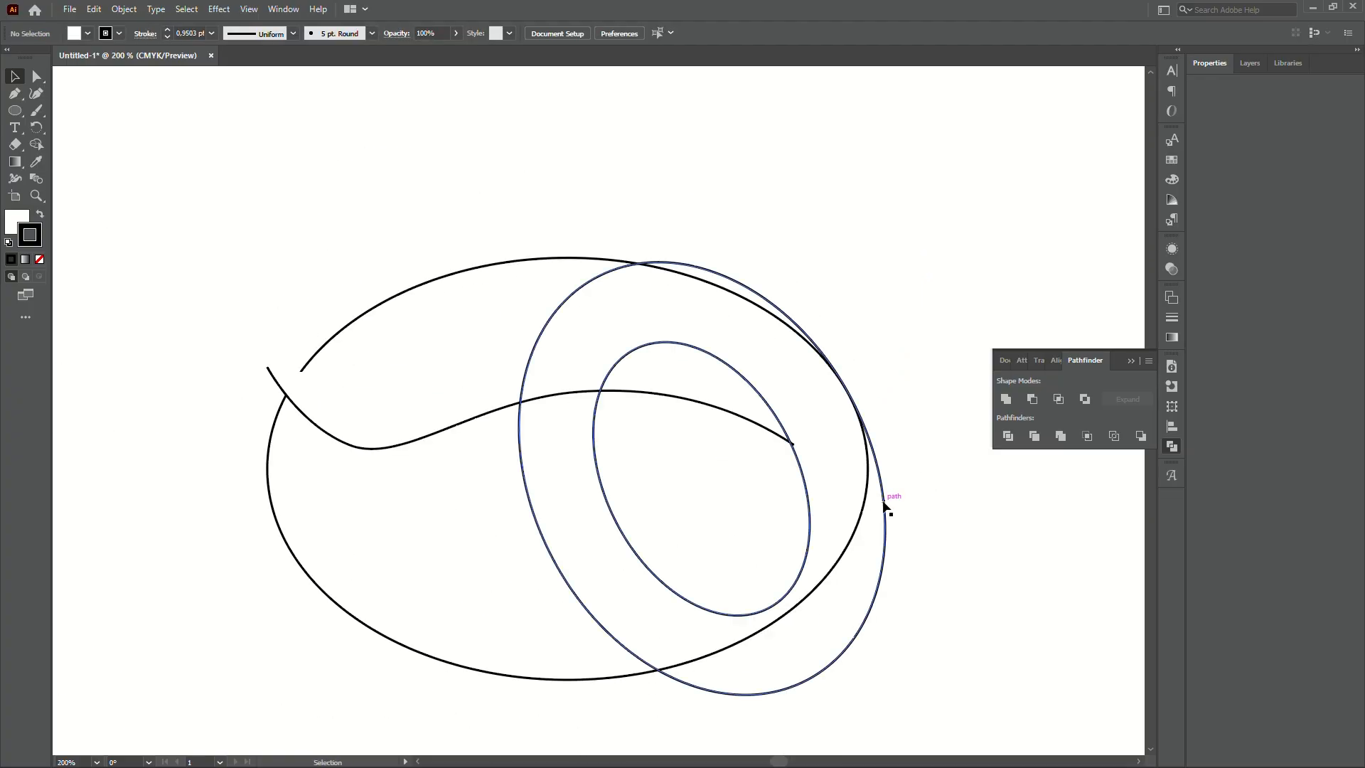
{"action": "left_click", "coordinate": [887, 432]}
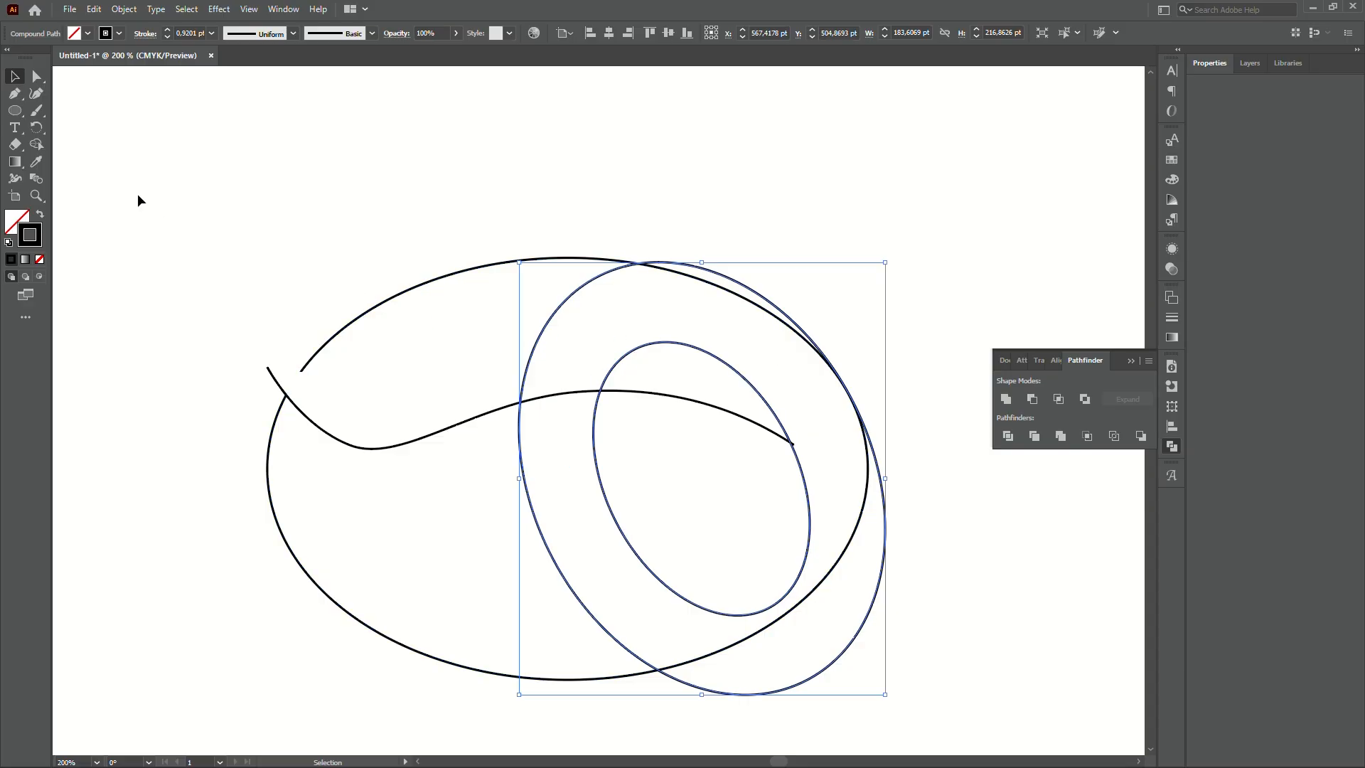
{"action": "left_click", "coordinate": [15, 94]}
{"action": "left_click_drag", "start_coordinate": [670, 443], "coordinate": [624, 398]}
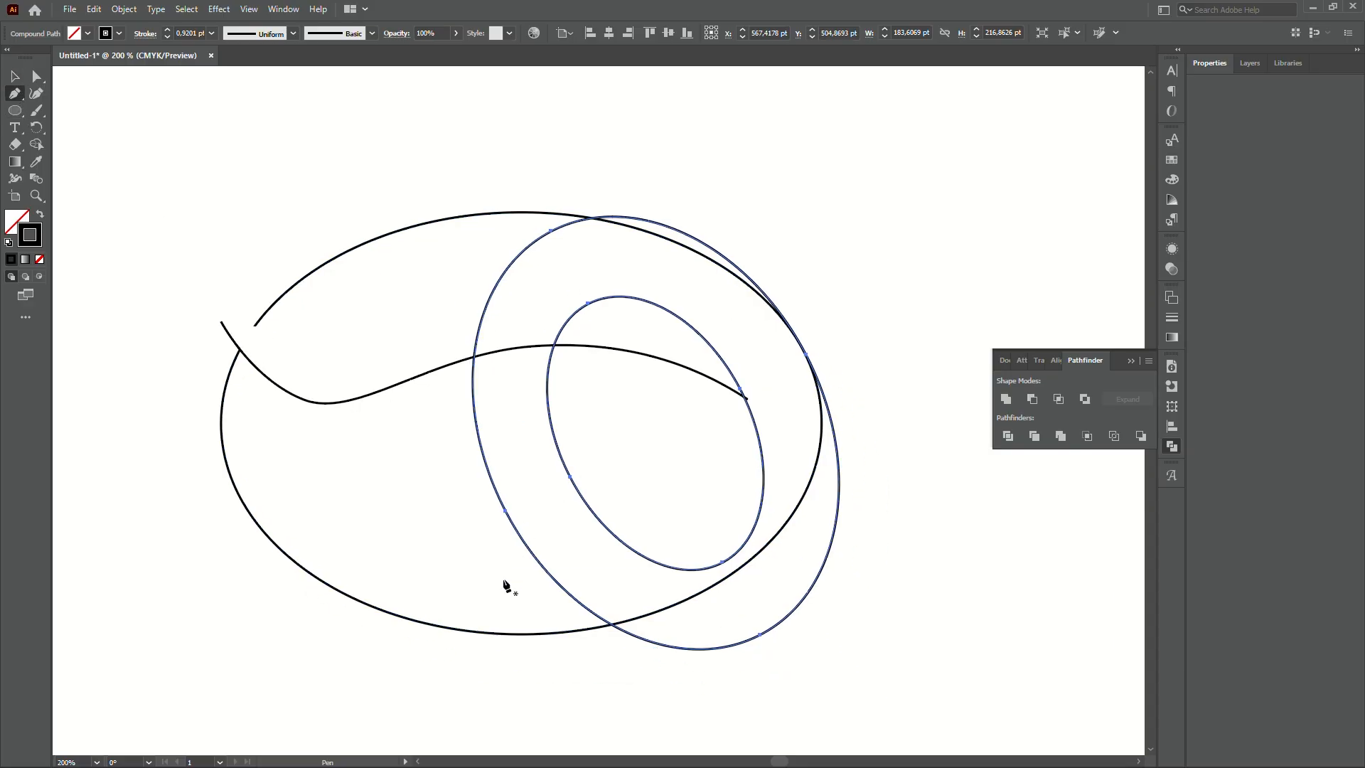
{"action": "left_click", "coordinate": [493, 577]}
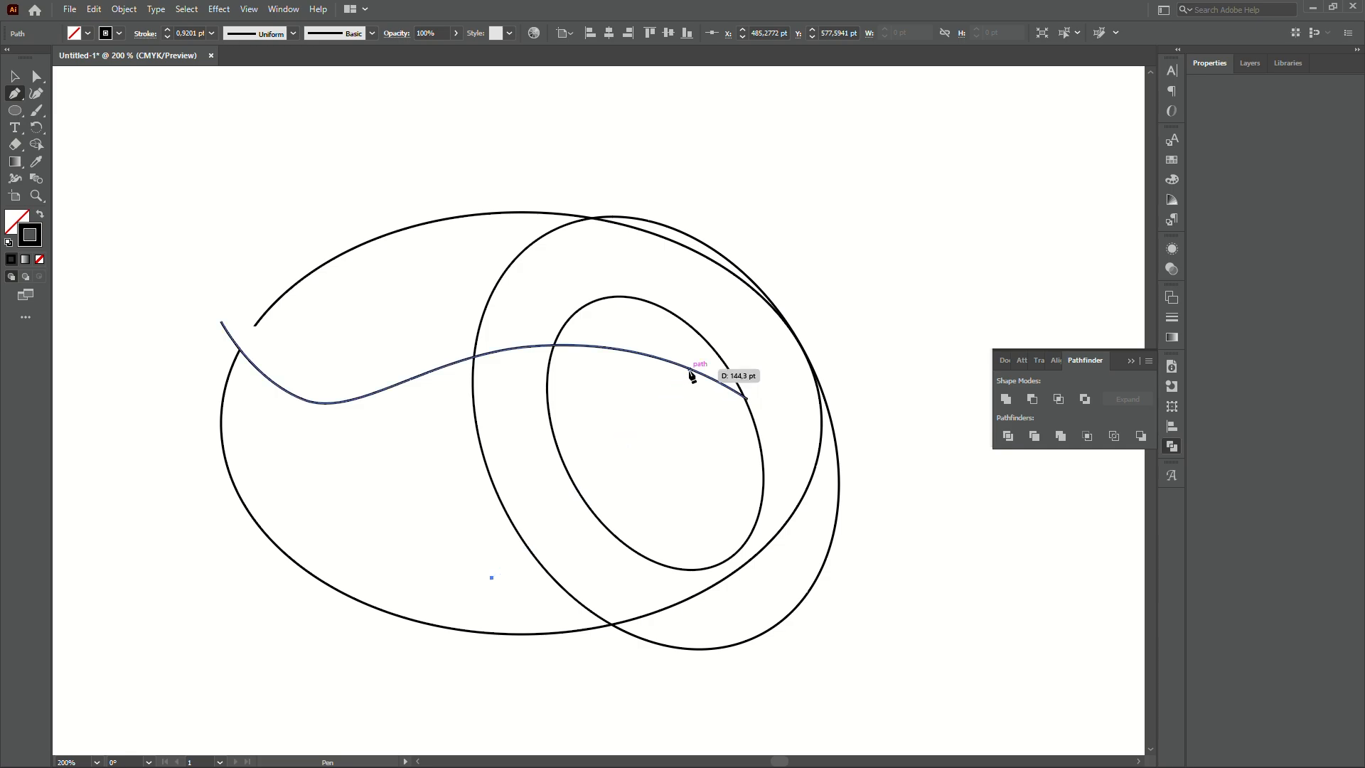
{"action": "left_click", "coordinate": [690, 371]}
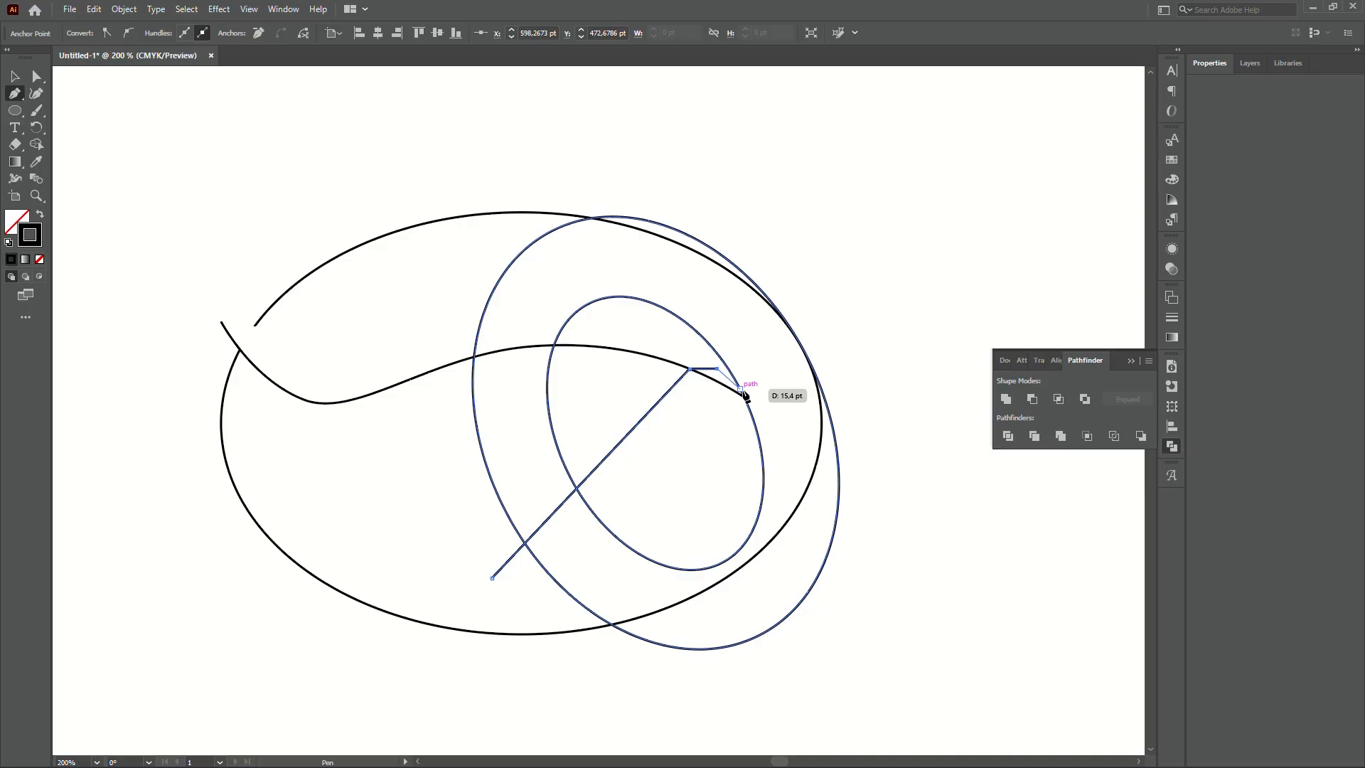
{"action": "left_click", "coordinate": [742, 390]}
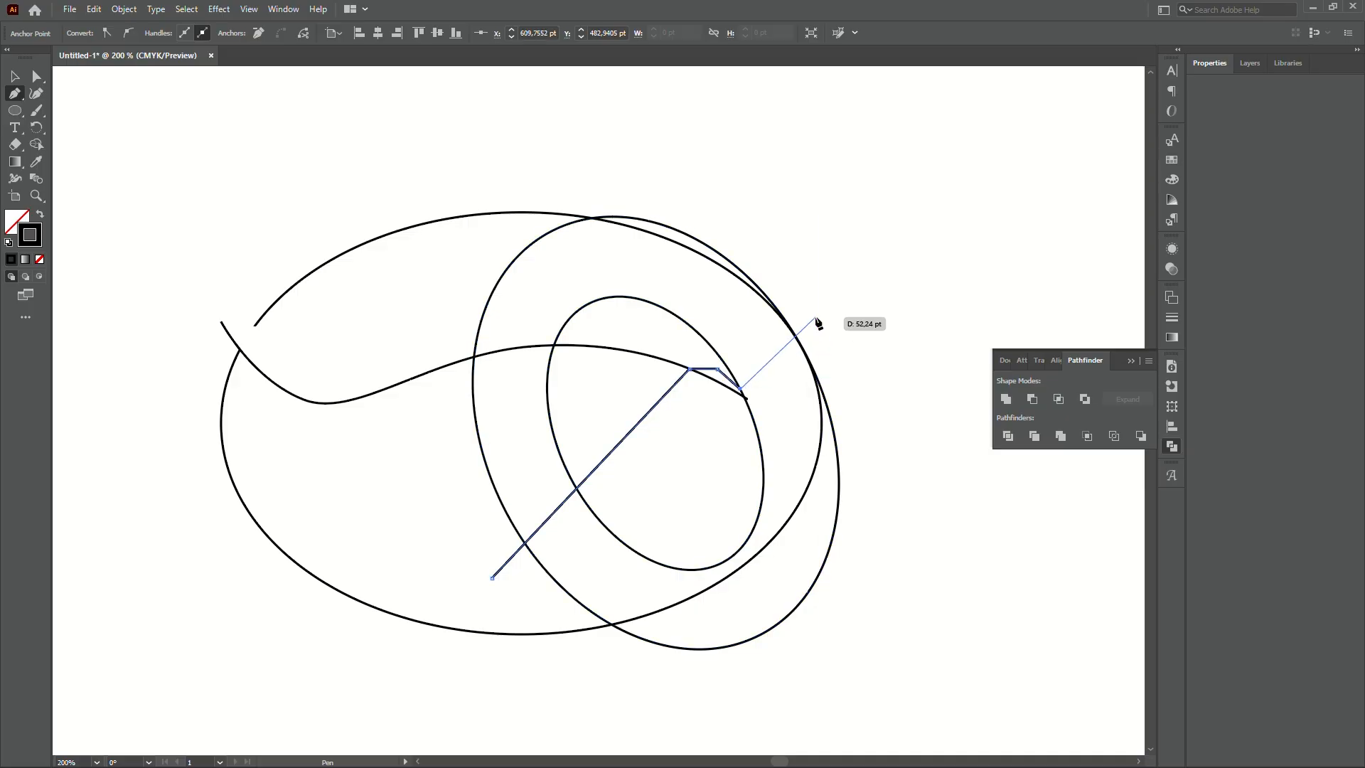
- Close the cutting polygon around the ring's lower right and subtract it with Minus Front
{"action": "left_click", "coordinate": [816, 318]}
{"action": "left_click", "coordinate": [931, 531]}
{"action": "left_click", "coordinate": [849, 716]}
{"action": "left_click", "coordinate": [703, 738]}
{"action": "left_click", "coordinate": [689, 737]}
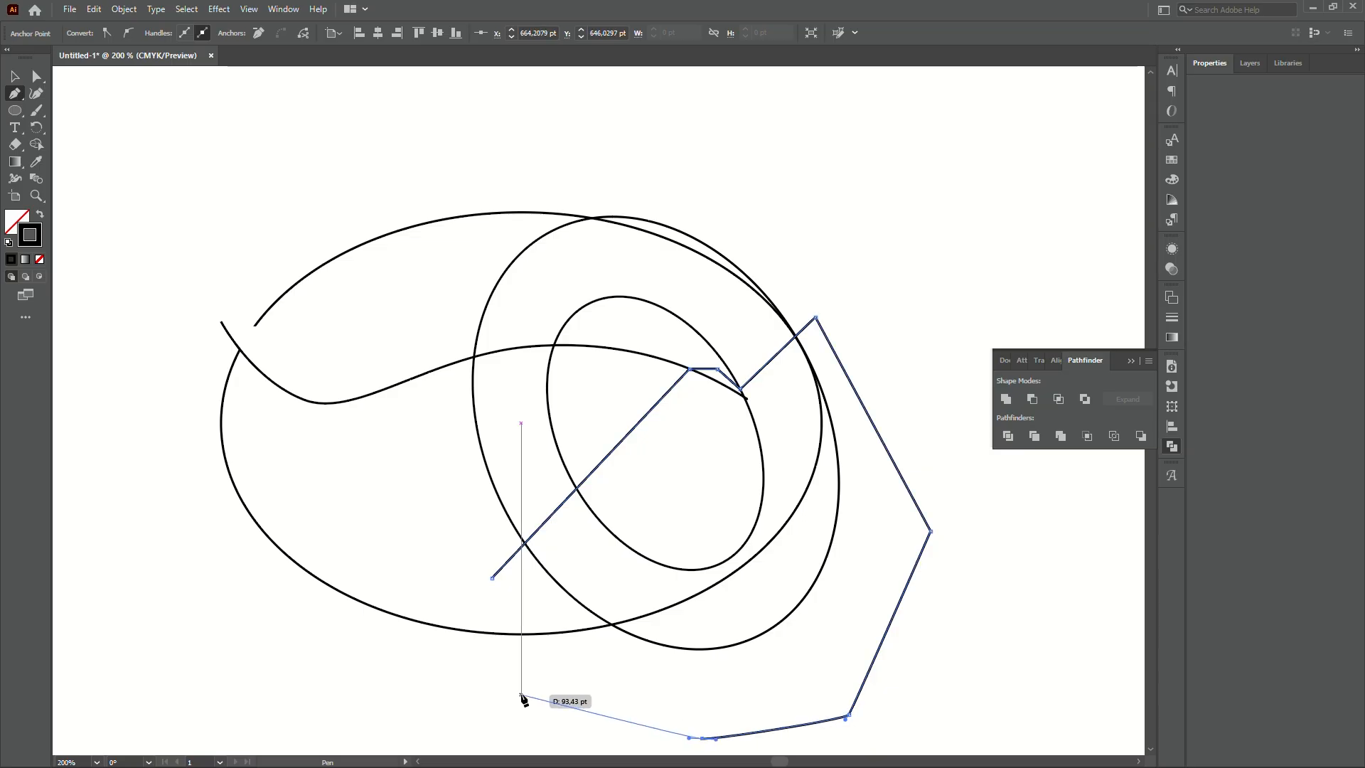
{"action": "left_click", "coordinate": [466, 674]}
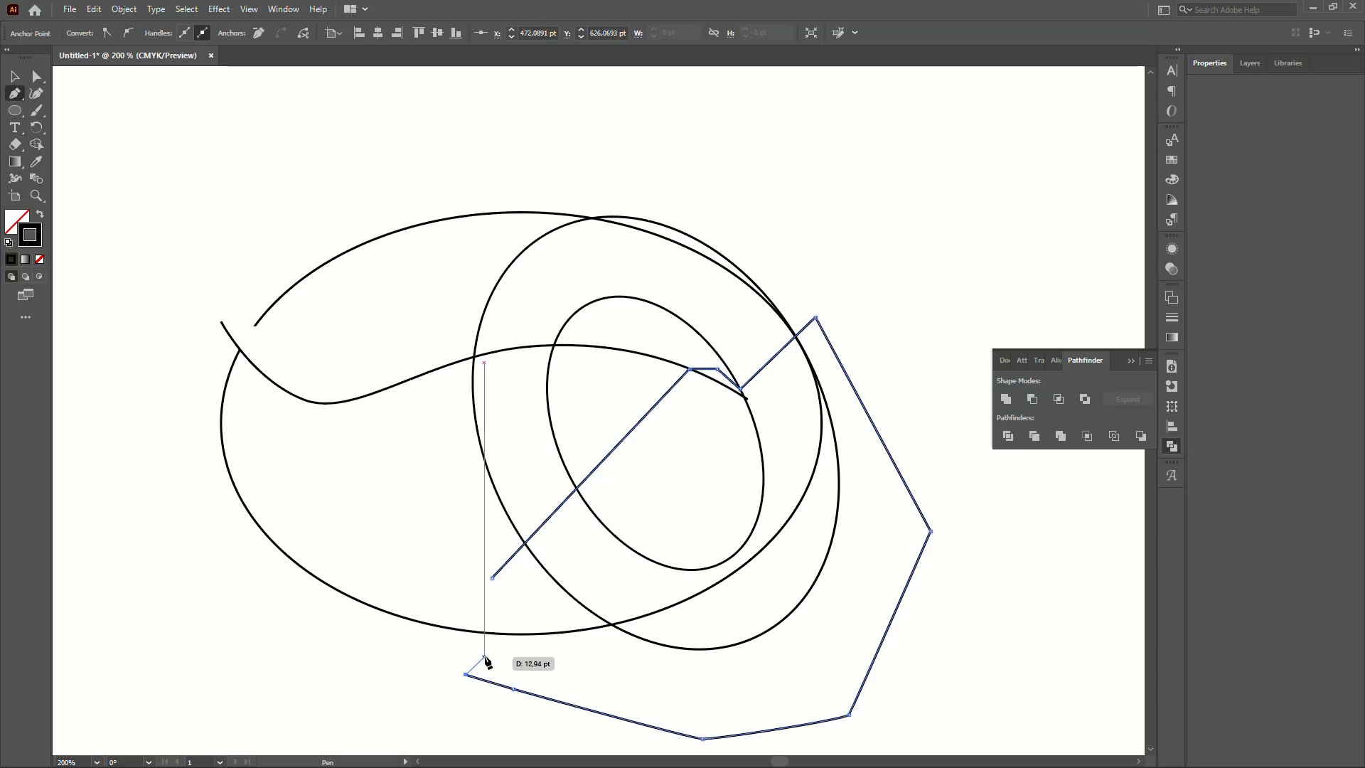
{"action": "left_click", "coordinate": [492, 578]}
{"action": "key", "text": "v"}
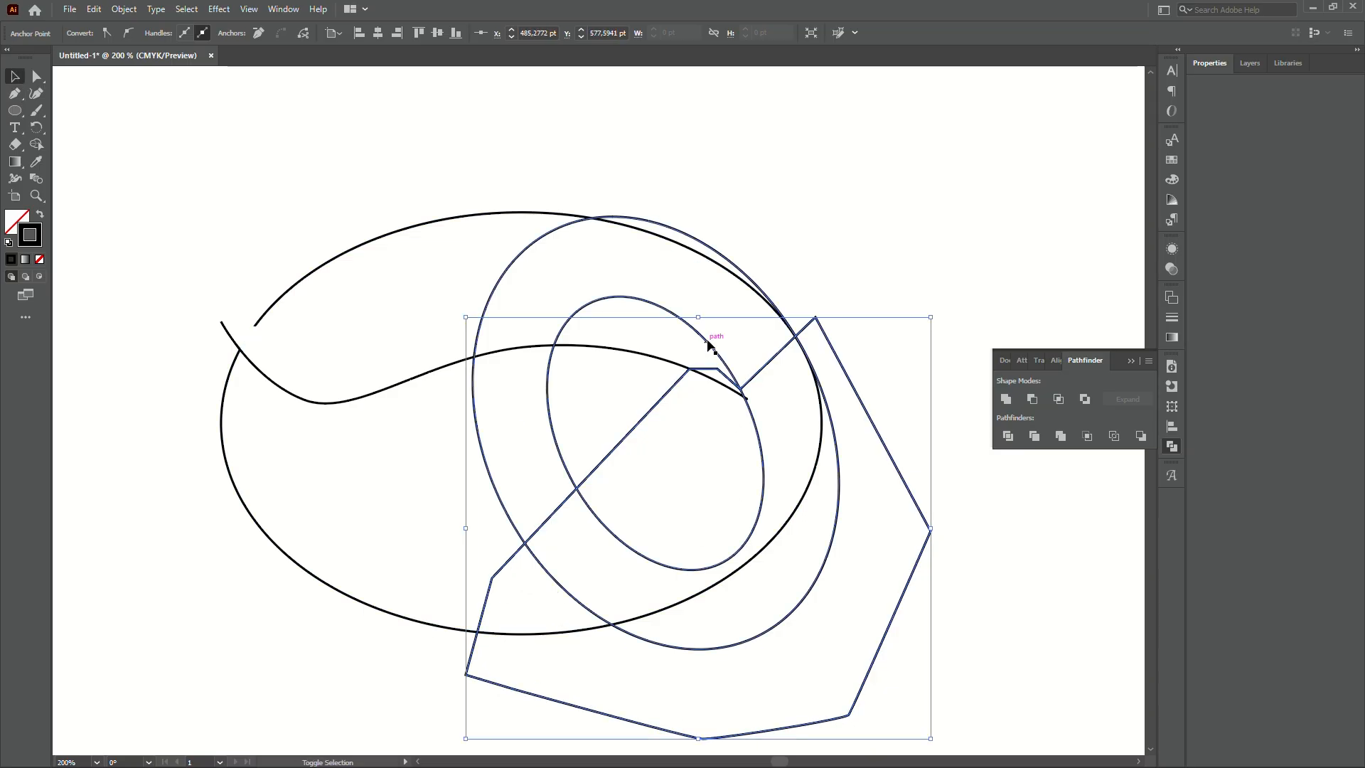
{"action": "left_click", "coordinate": [1035, 399]}
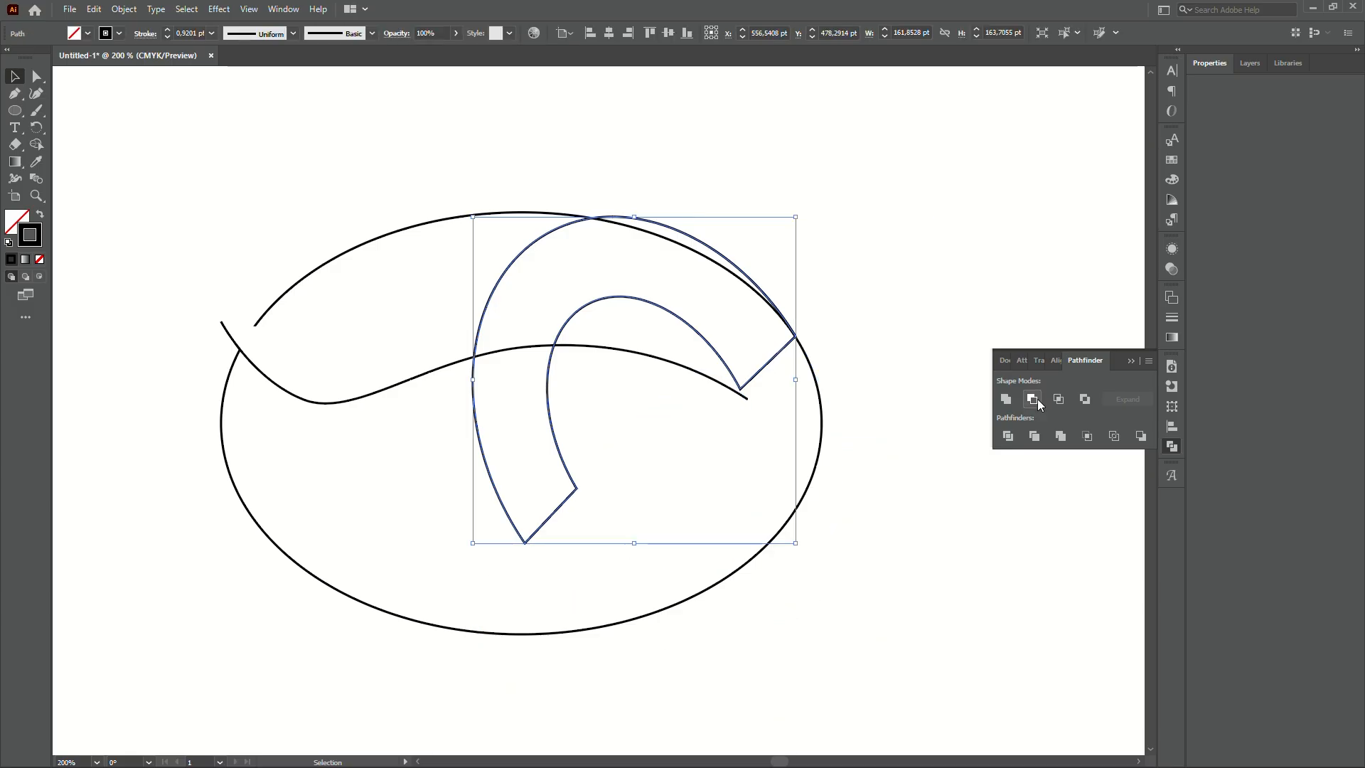
{"action": "left_click", "coordinate": [953, 546]}
- Delete the curl's straight notch segment with Direct Selection
{"action": "scroll", "coordinate": [846, 365], "scroll_direction": "up", "scroll_amount": 2}
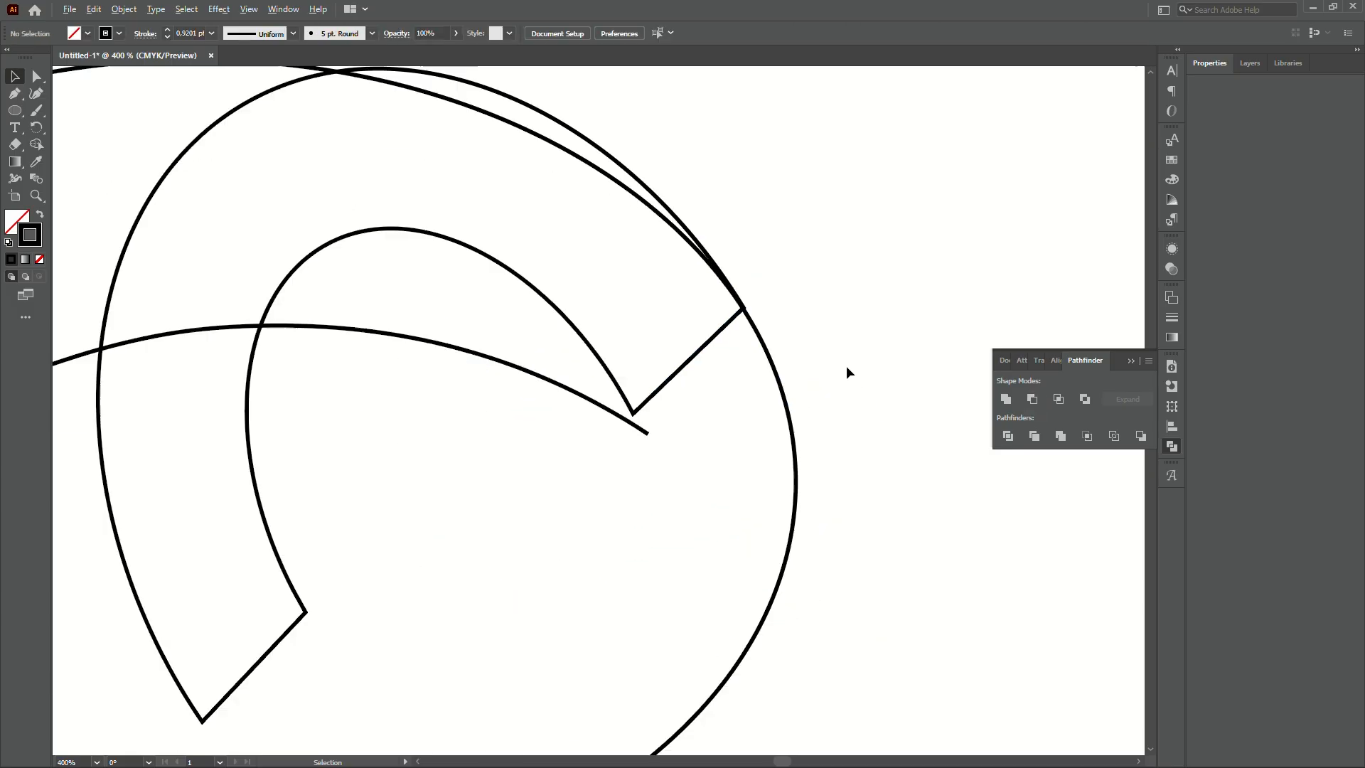
{"action": "left_click", "coordinate": [778, 357]}
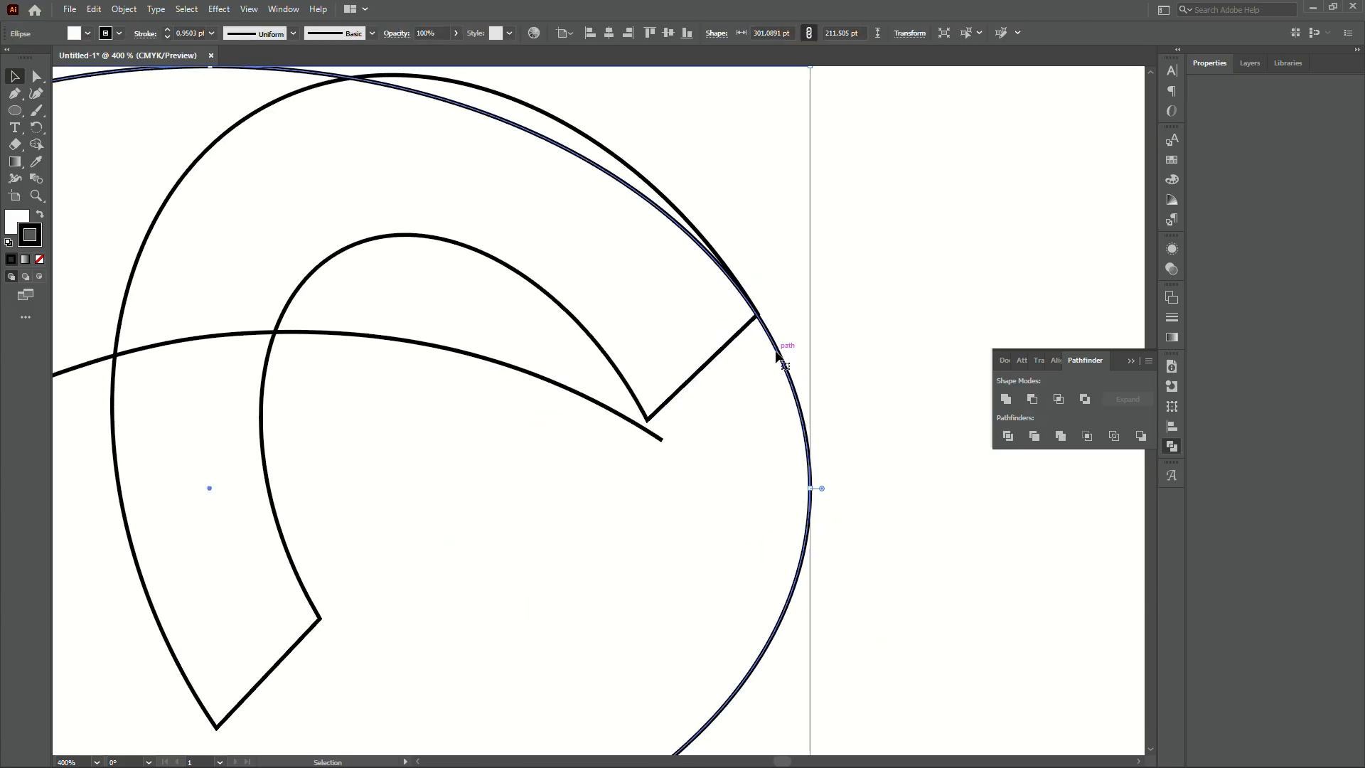
{"action": "scroll", "coordinate": [754, 389], "scroll_direction": "down", "scroll_amount": 3}
{"action": "scroll", "coordinate": [749, 362], "scroll_direction": "up", "scroll_amount": 2}
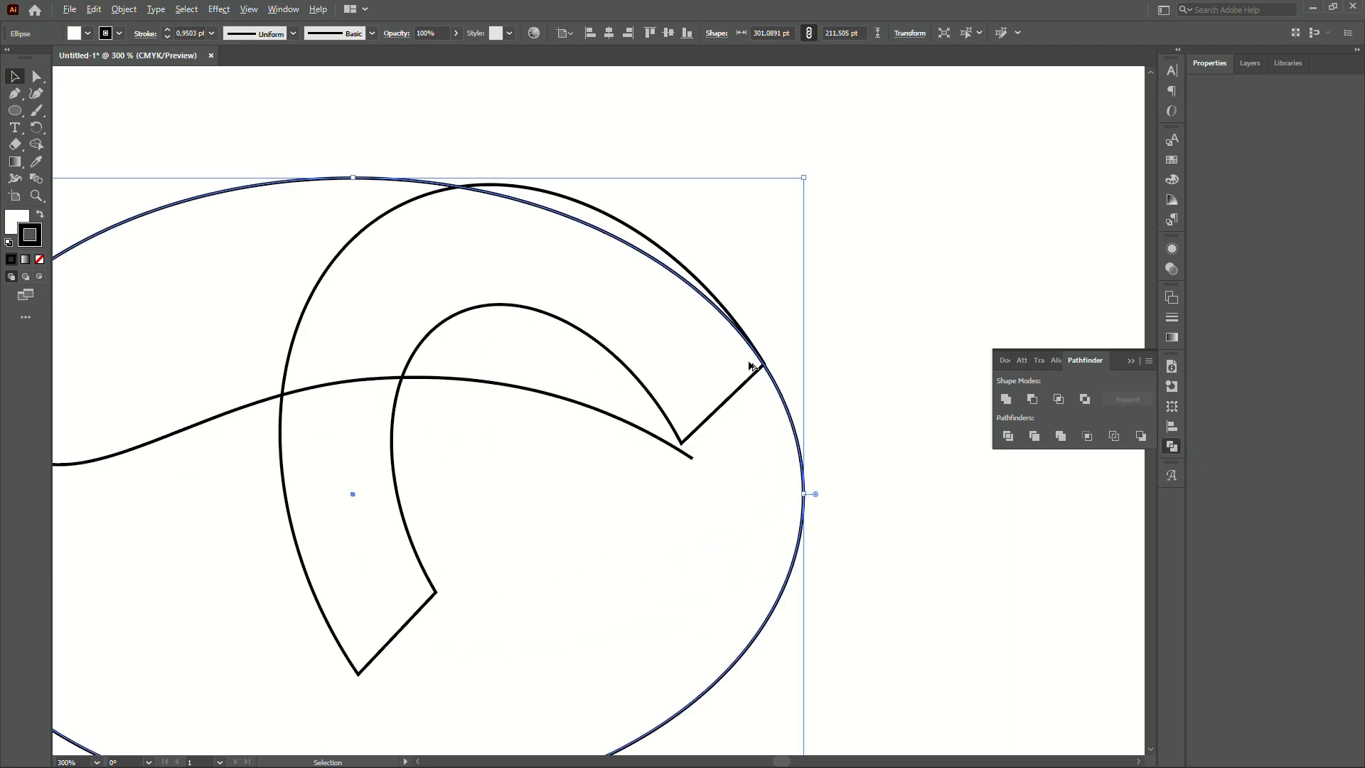
{"action": "left_click", "coordinate": [877, 357]}
{"action": "scroll", "coordinate": [781, 287], "scroll_direction": "down", "scroll_amount": 2}
{"action": "scroll", "coordinate": [846, 309], "scroll_direction": "up", "scroll_amount": 1}
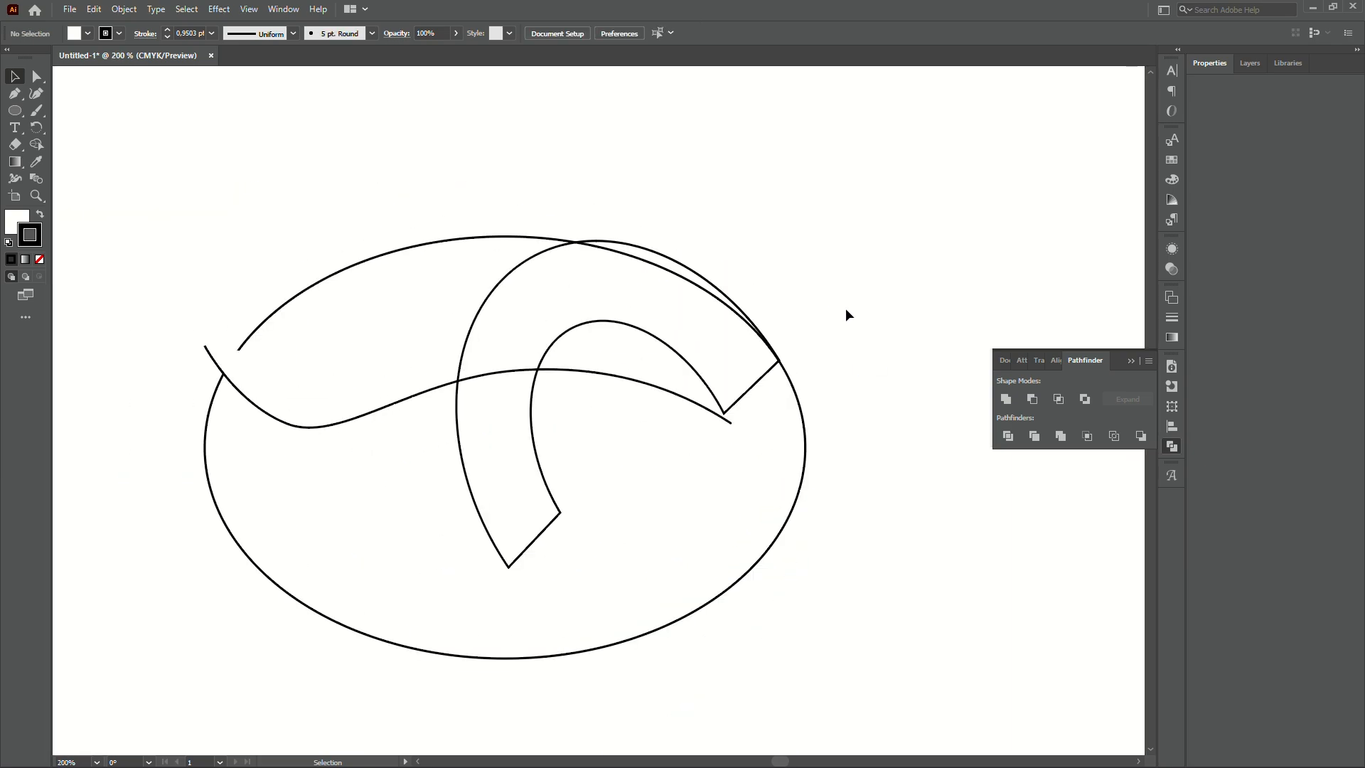
{"action": "scroll", "coordinate": [828, 384], "scroll_direction": "up", "scroll_amount": 1}
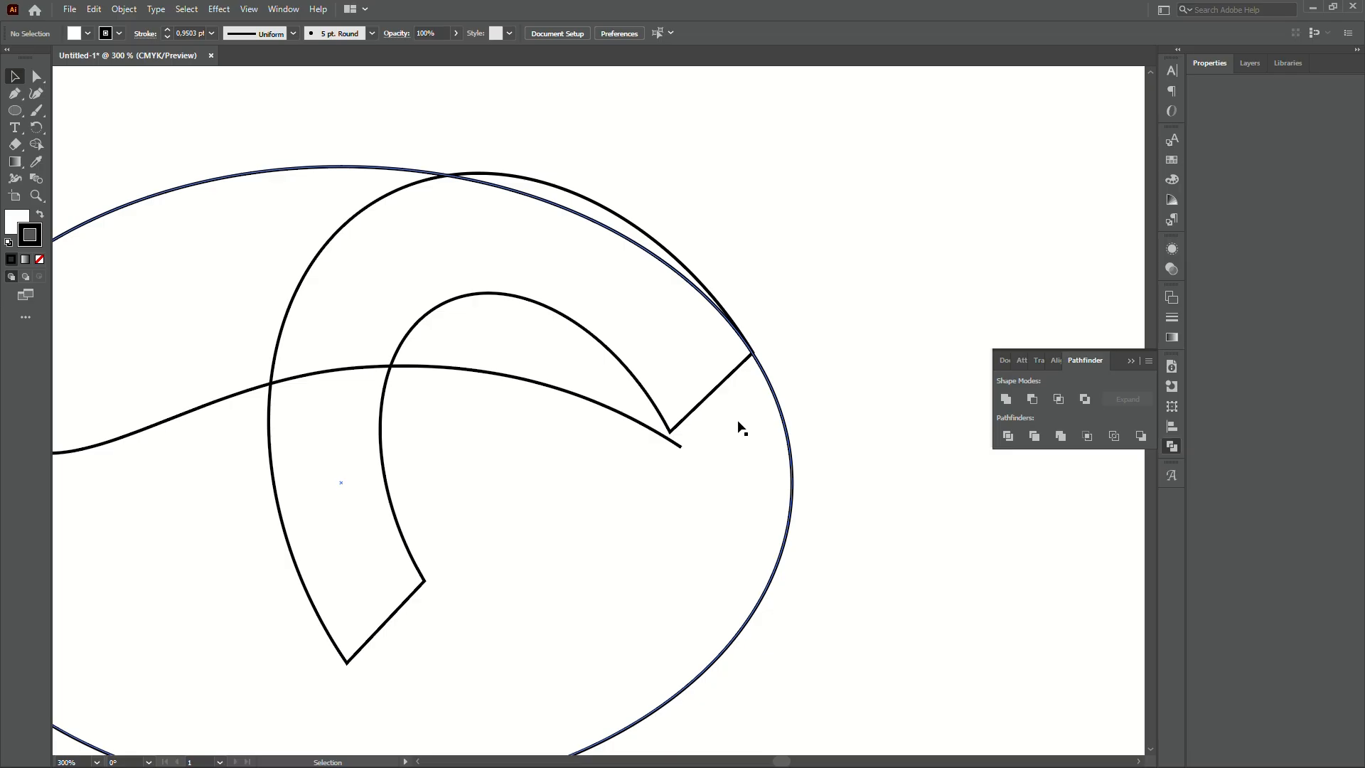
{"action": "key", "text": "a"}
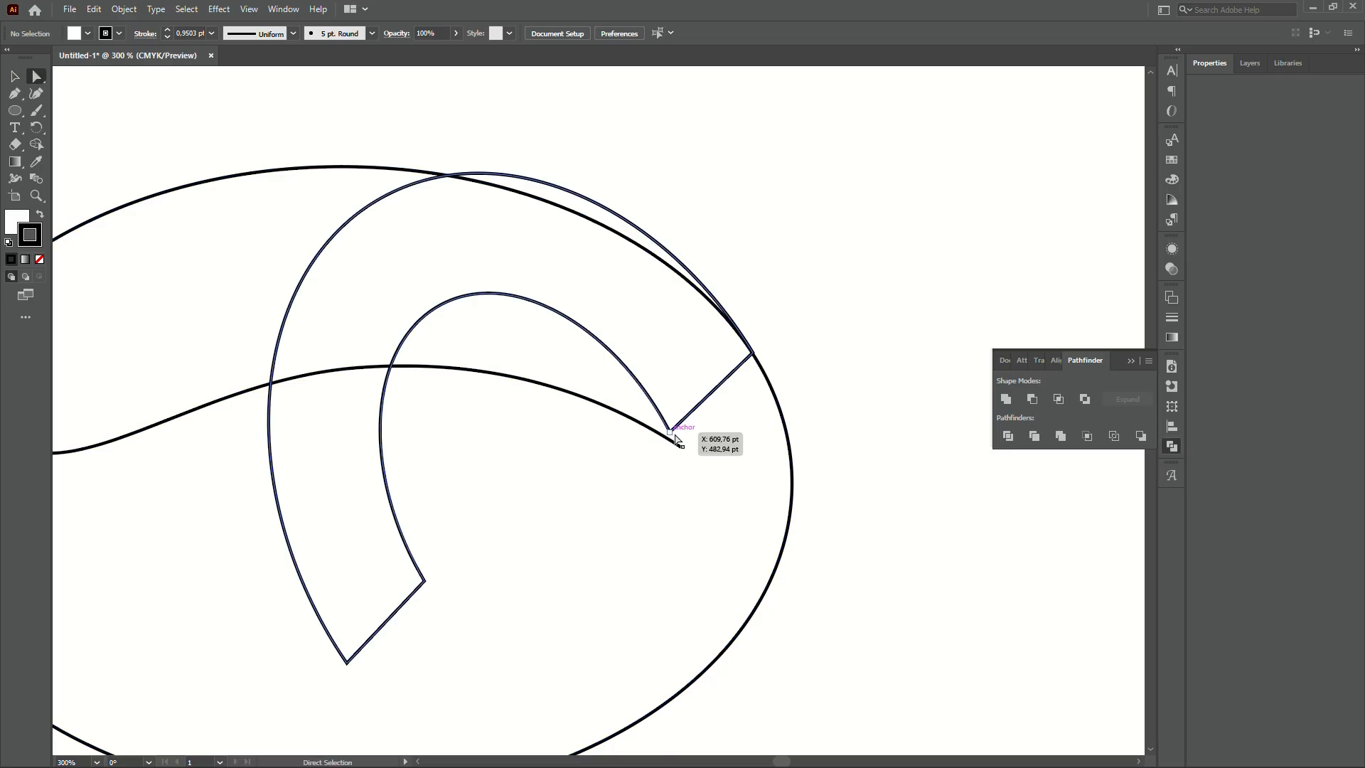
{"action": "left_click", "coordinate": [706, 419]}
{"action": "left_click", "coordinate": [863, 430]}
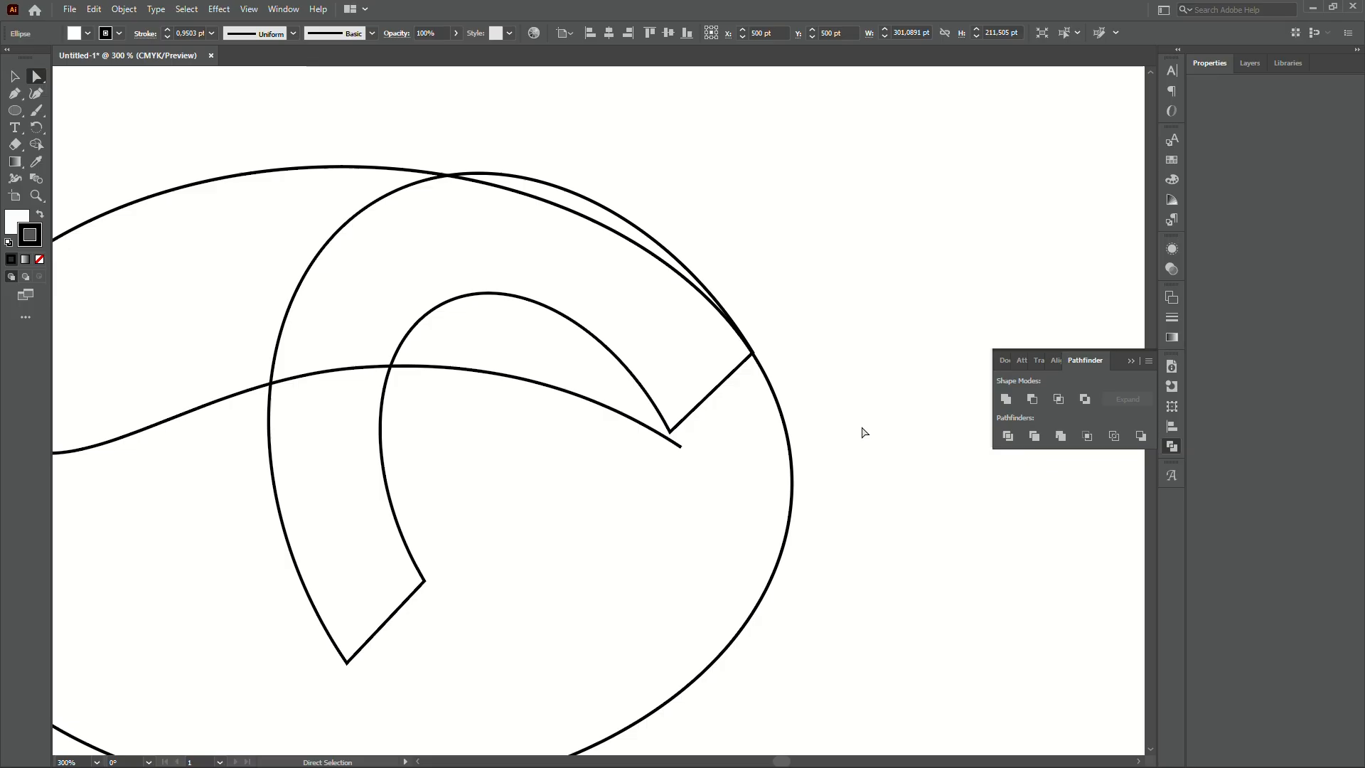
{"action": "left_click", "coordinate": [707, 403]}
{"action": "key", "text": "Delete"}
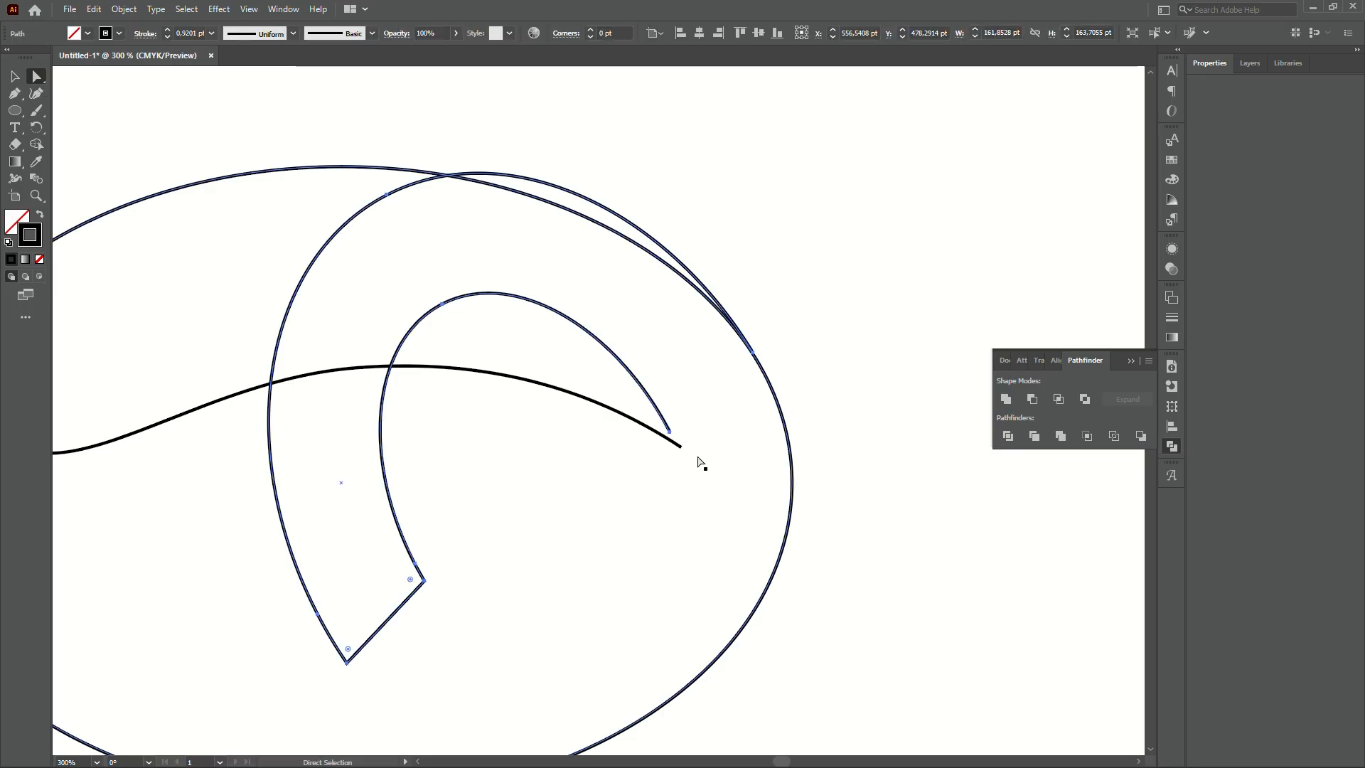
- Join the two curve endpoints with the Pen tool into a sharp beak tip
{"action": "scroll", "coordinate": [685, 459], "scroll_direction": "up", "scroll_amount": 3}
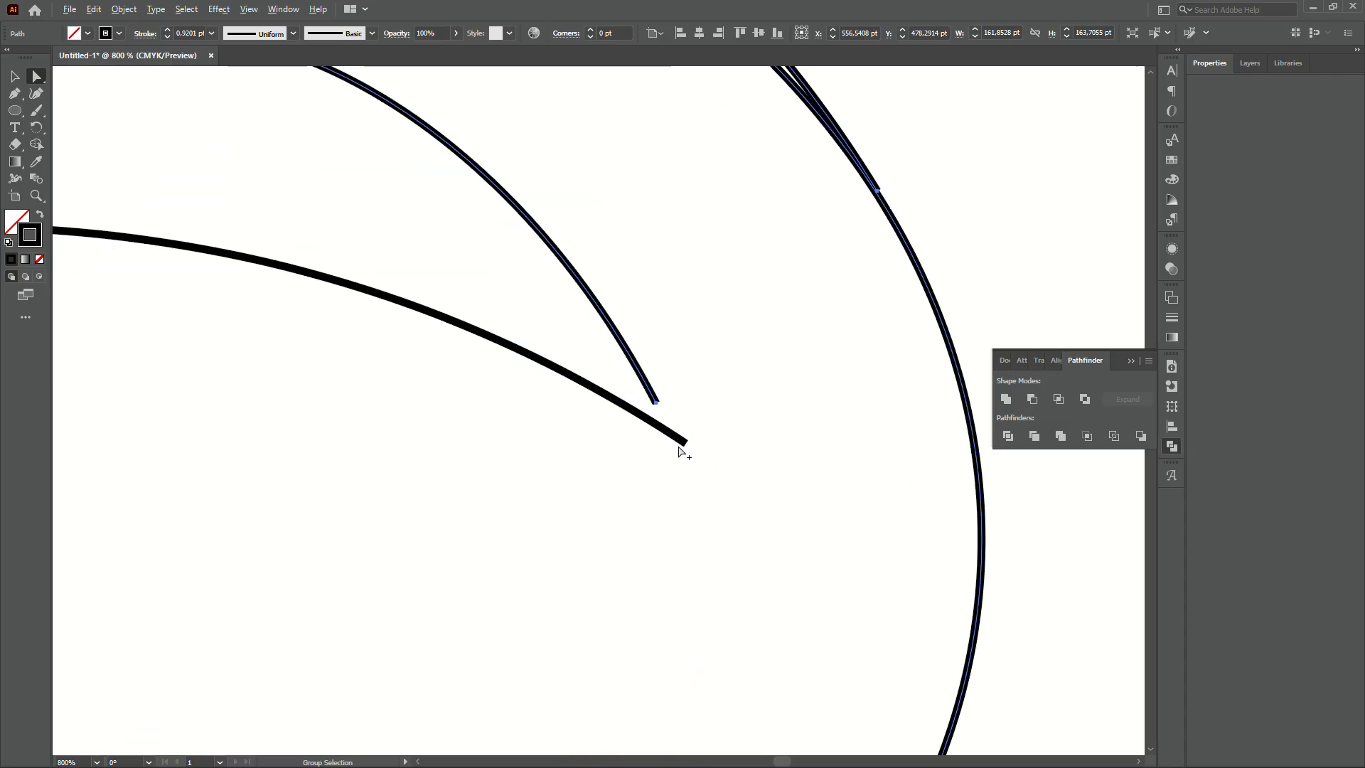
{"action": "left_click_drag", "start_coordinate": [683, 442], "coordinate": [647, 387]}
{"action": "key", "text": "p"}
{"action": "left_click", "coordinate": [655, 403]}
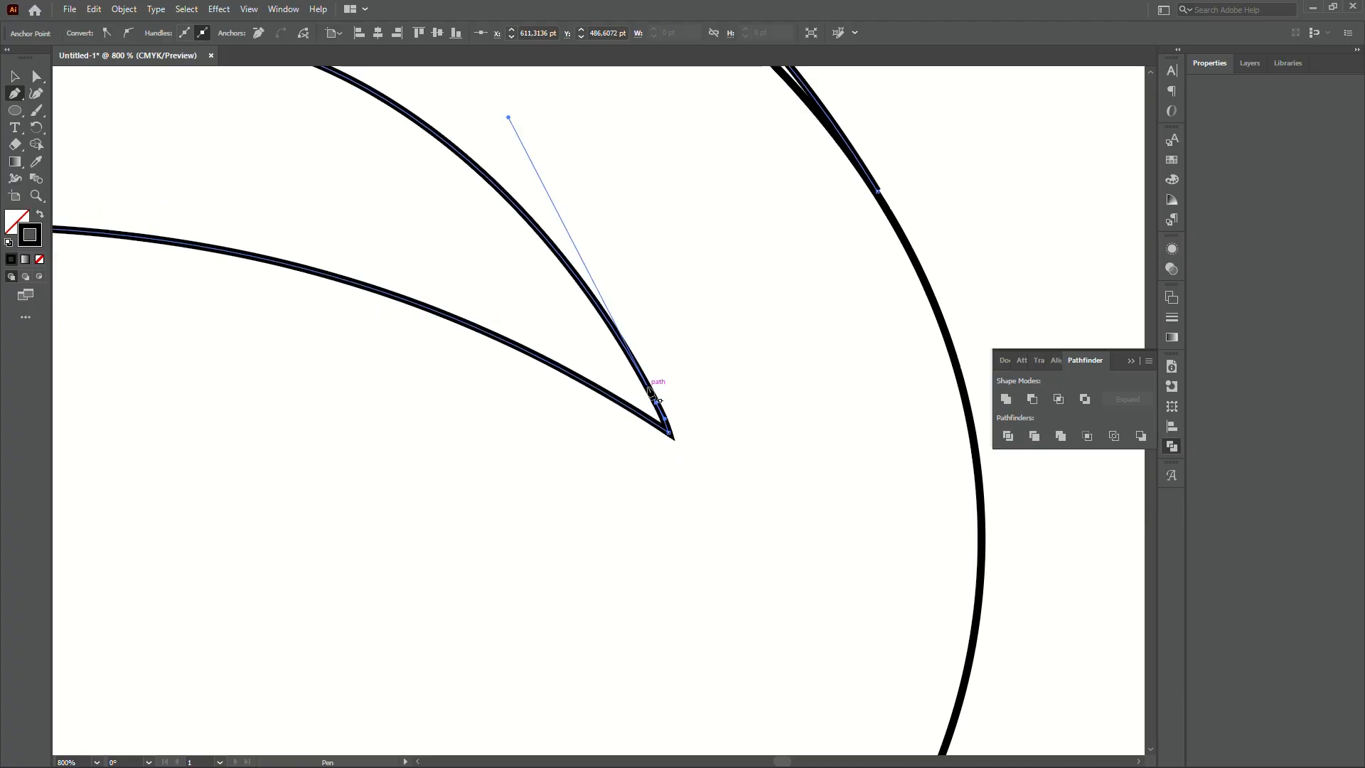
{"action": "key", "text": "v"}
{"action": "scroll", "coordinate": [667, 444], "scroll_direction": "down", "scroll_amount": 3}
{"action": "left_click", "coordinate": [860, 355]}
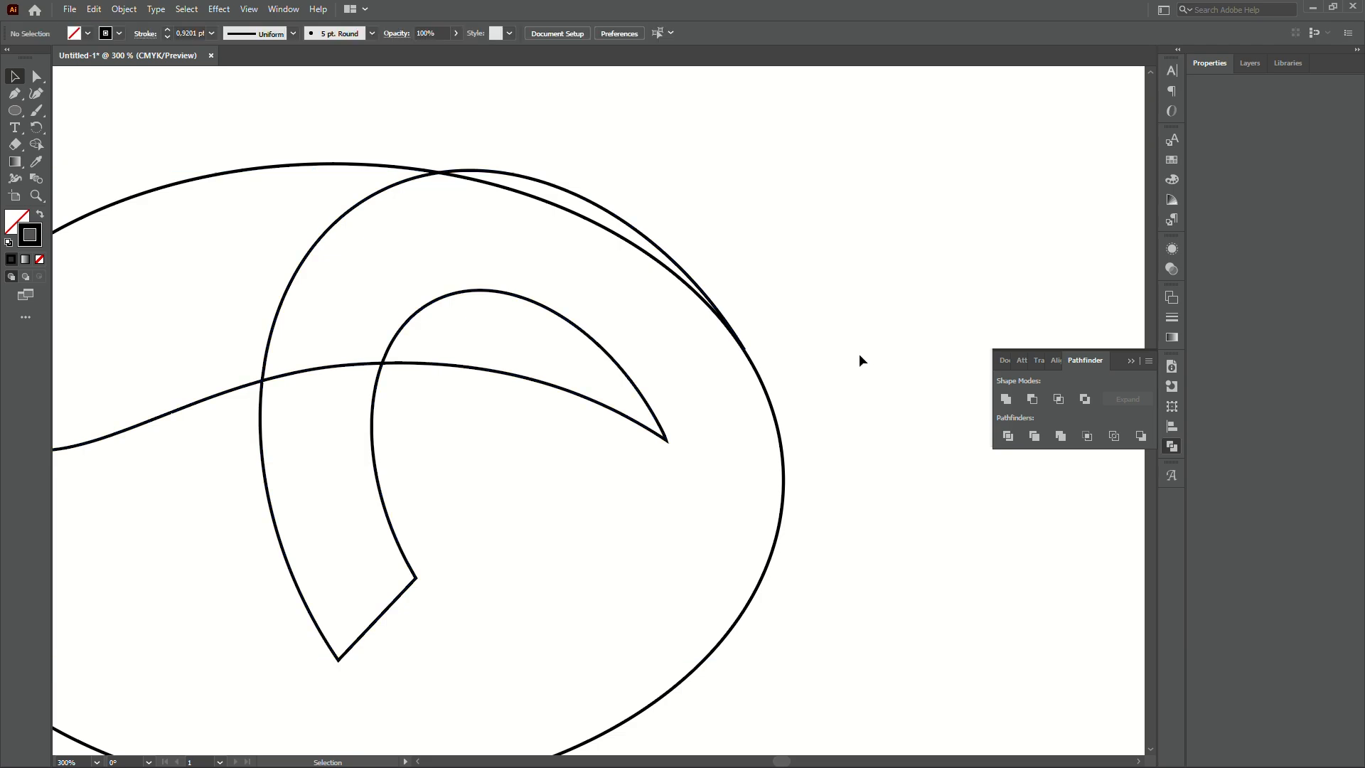
{"action": "scroll", "coordinate": [824, 374], "scroll_direction": "down", "scroll_amount": 2}
{"action": "left_click_drag", "start_coordinate": [854, 366], "coordinate": [869, 370]}
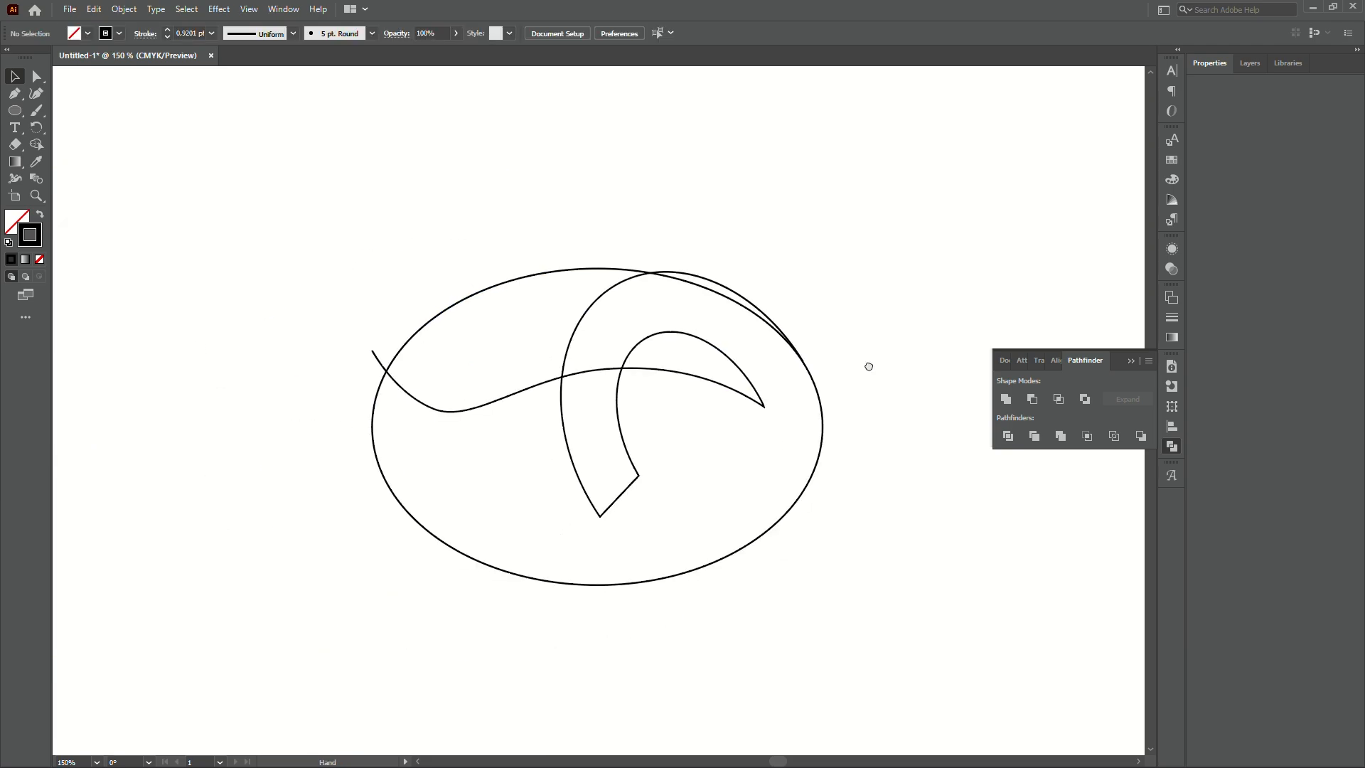
{"action": "left_click", "coordinate": [813, 383]}
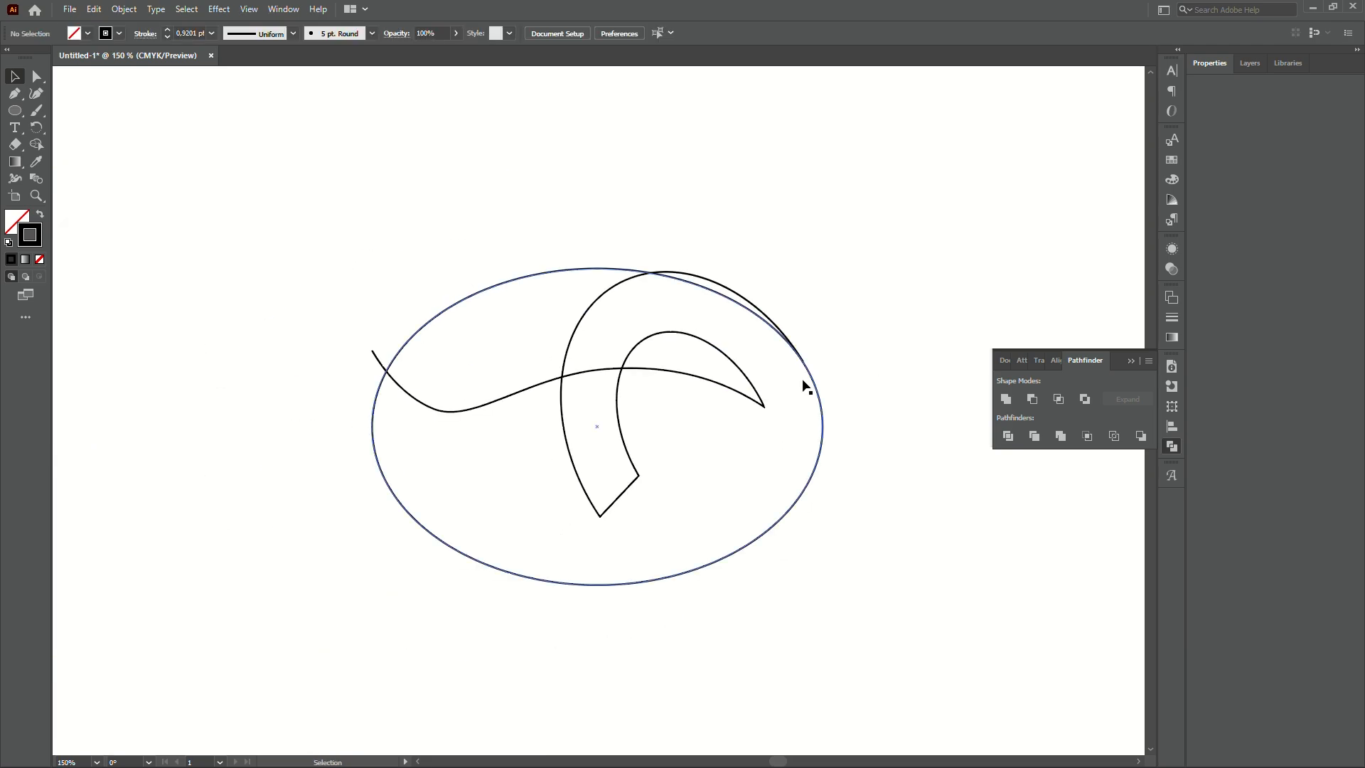
{"action": "left_click_drag", "start_coordinate": [814, 385], "coordinate": [885, 416]}
{"action": "key", "text": "ctrl+z"}
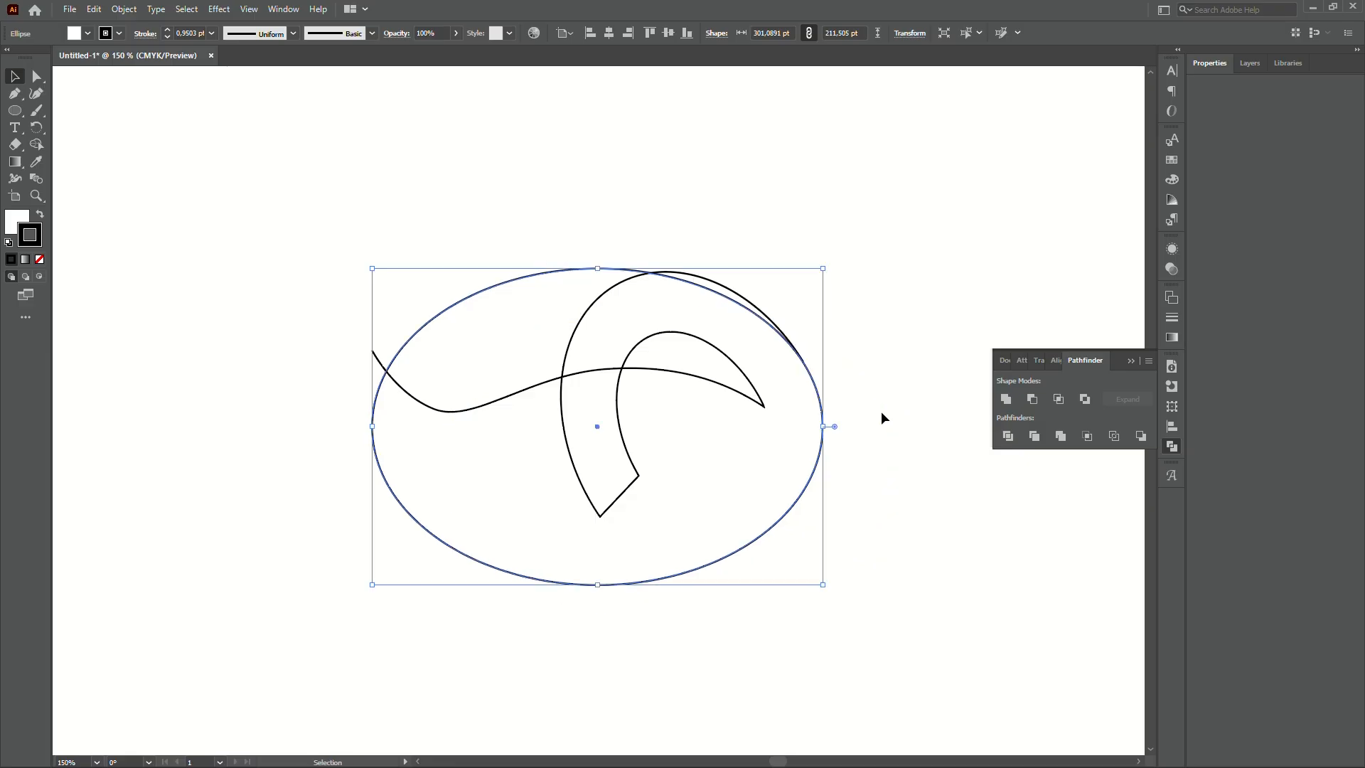
{"action": "left_click", "coordinate": [883, 415]}
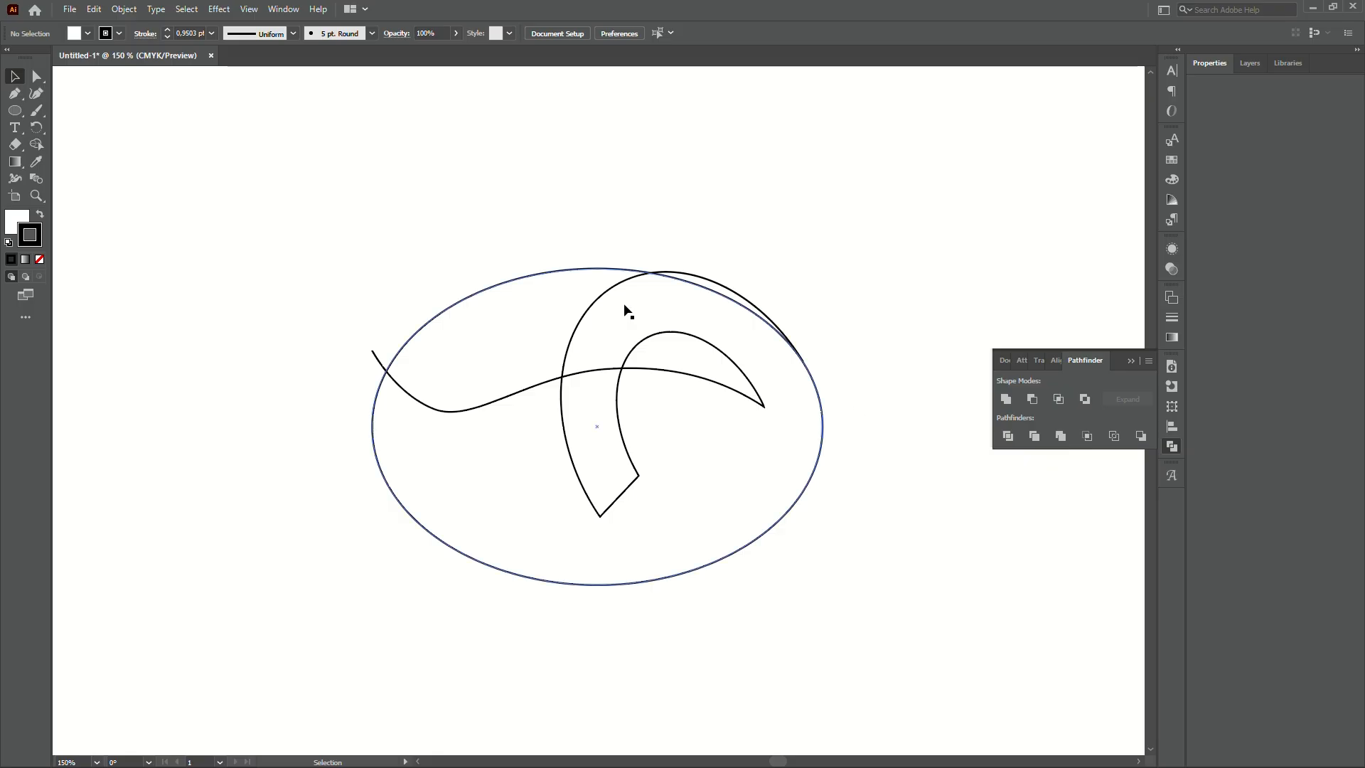
{"action": "left_click_drag", "start_coordinate": [573, 271], "coordinate": [614, 200]}
{"action": "key", "text": "ctrl+z"}
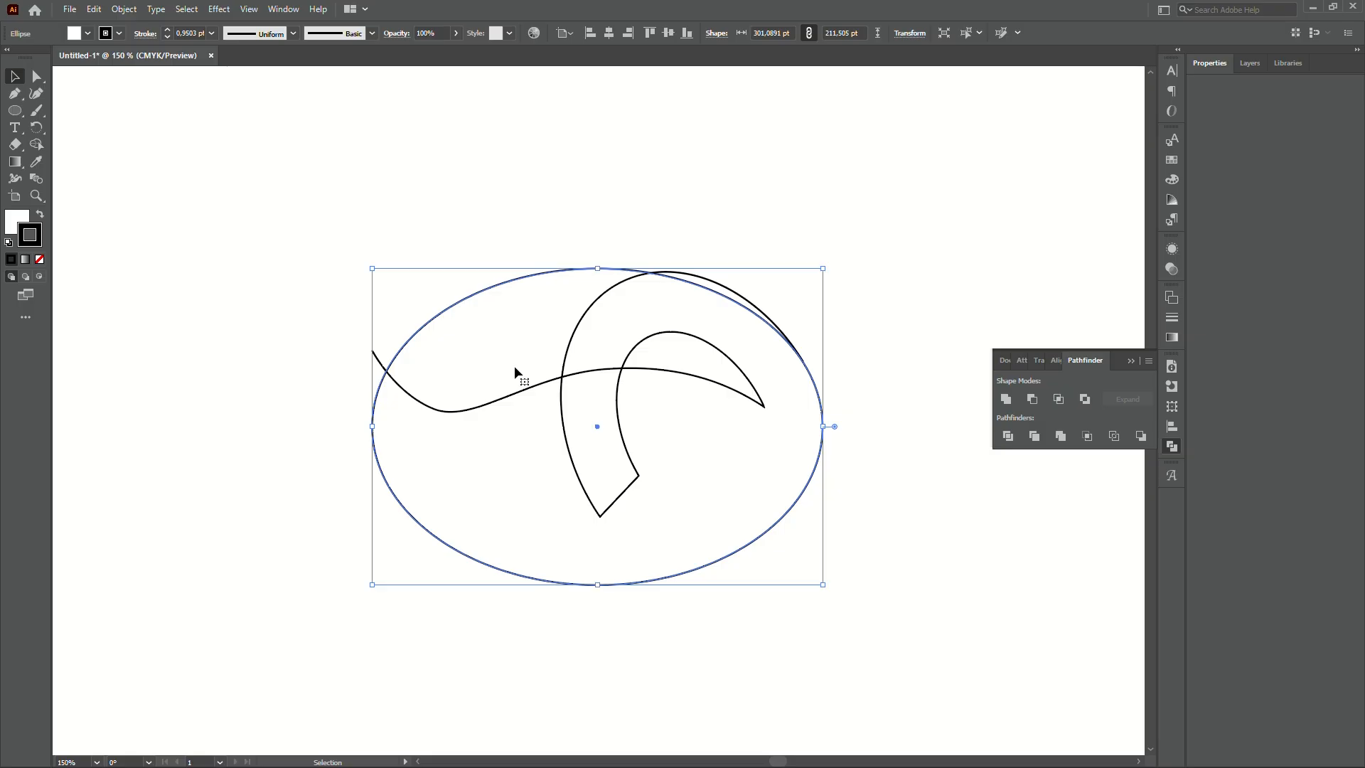
{"action": "left_click", "coordinate": [484, 408]}
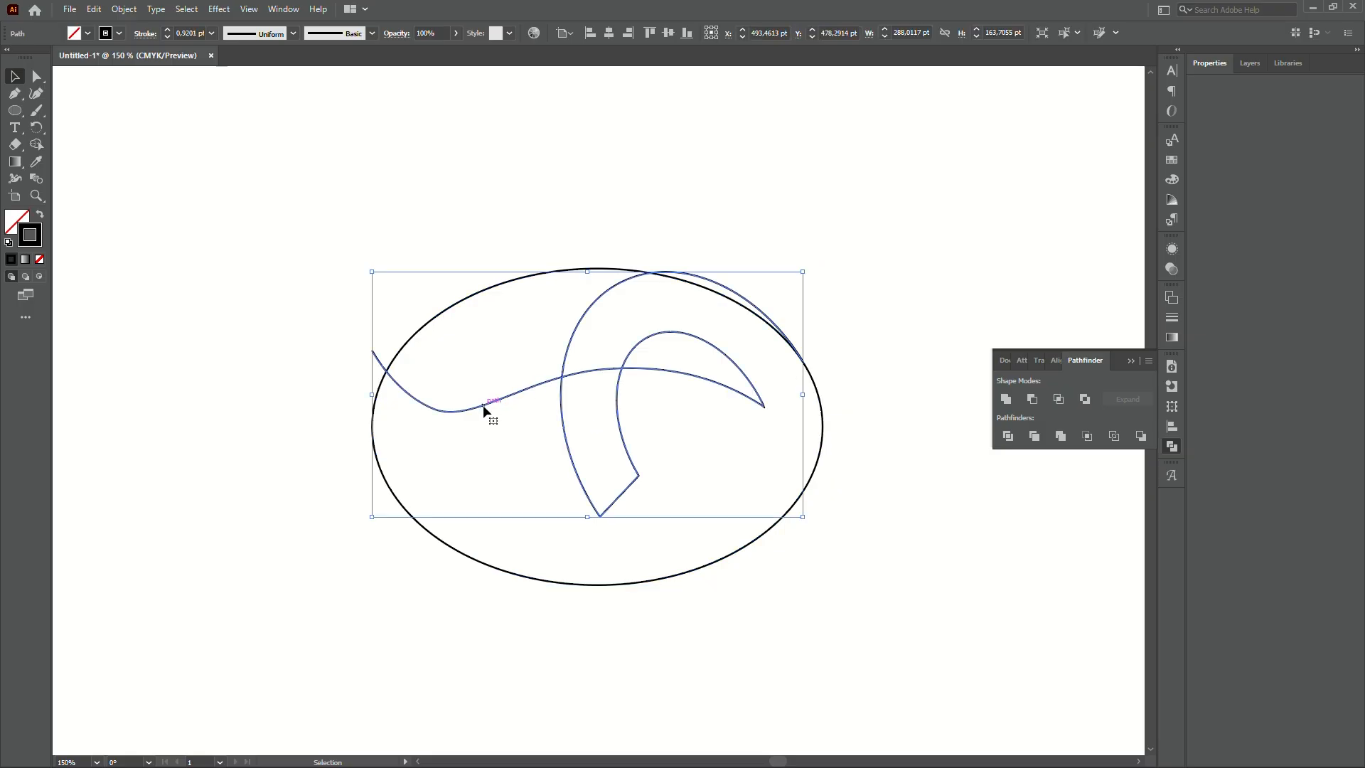
- Add two anchors to the curl's wavy edge, pull the middle one down and bend its handles
{"action": "key", "text": "p"}
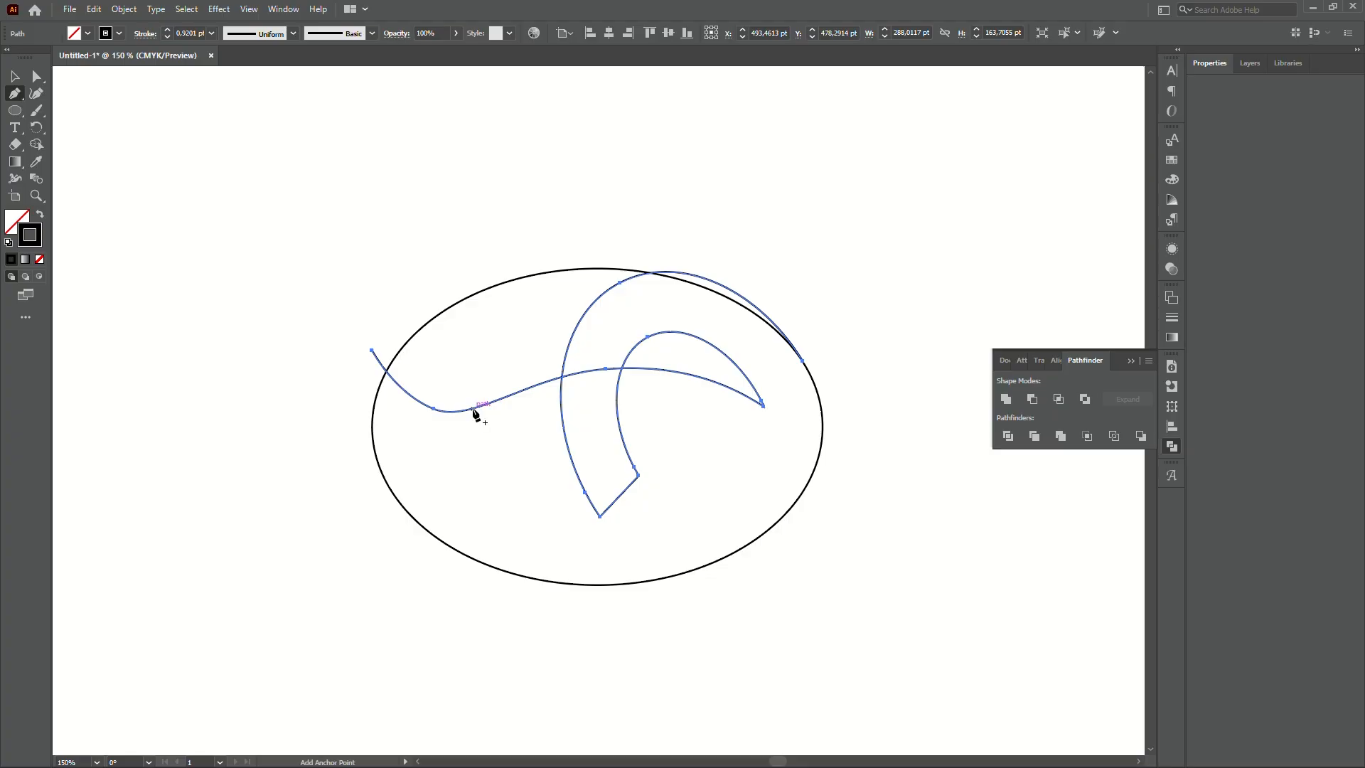
{"action": "left_click", "coordinate": [474, 411]}
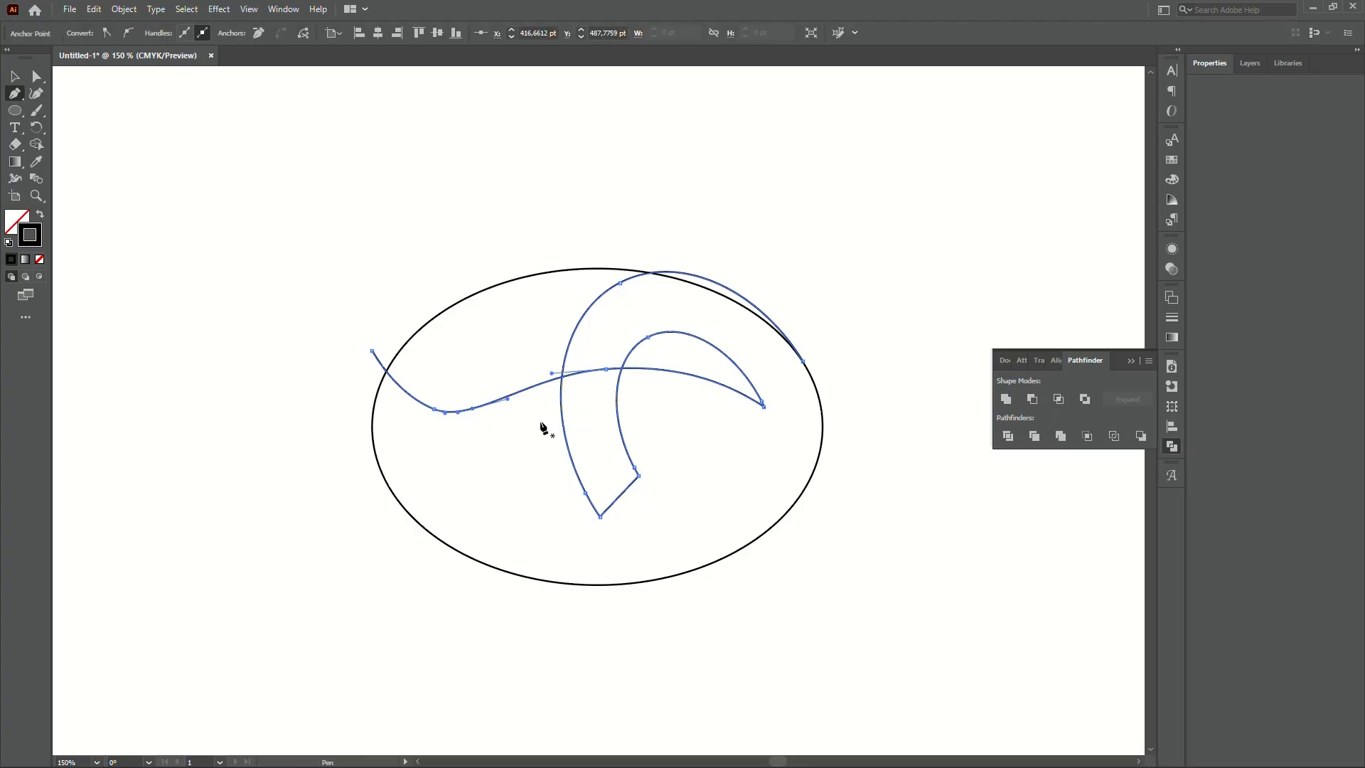
{"action": "left_click", "coordinate": [709, 382]}
{"action": "key", "text": "a"}
{"action": "left_click_drag", "start_coordinate": [606, 369], "coordinate": [608, 526]}
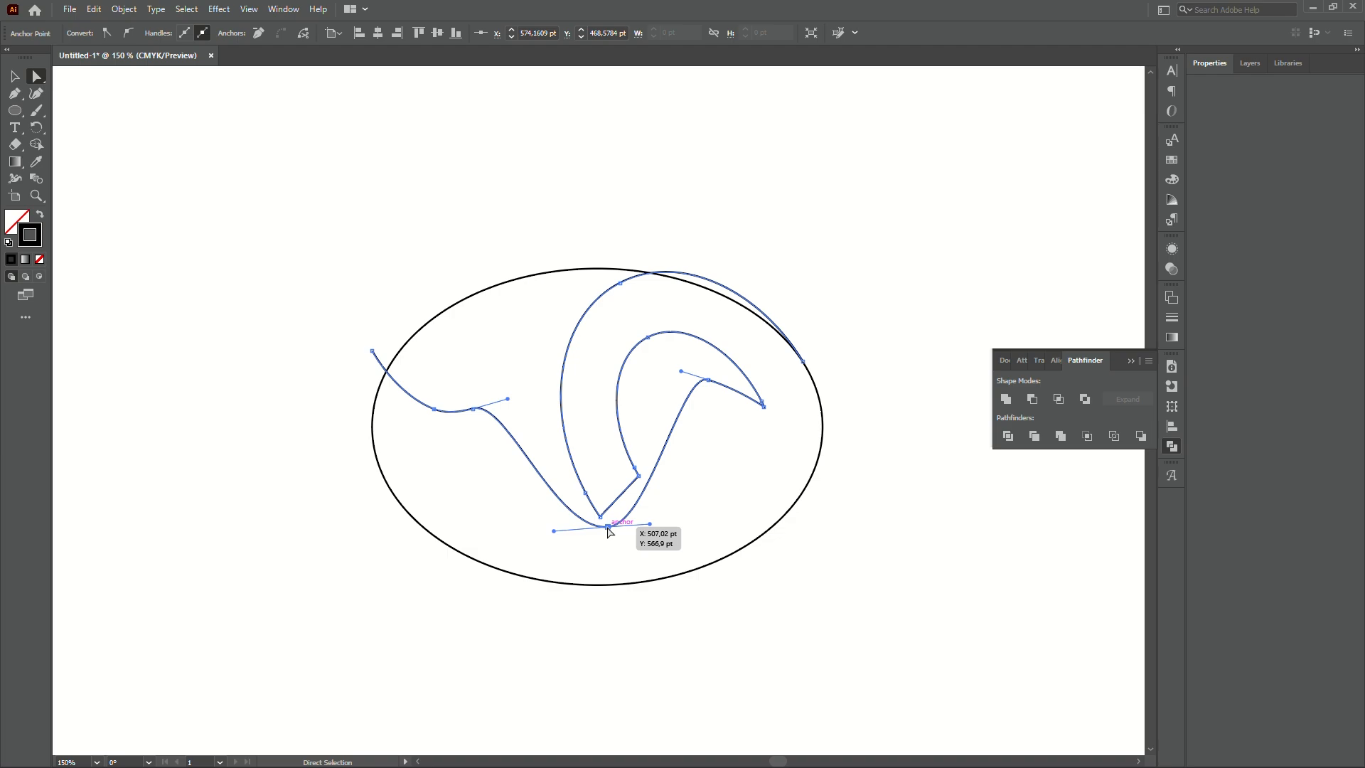
{"action": "key", "text": "shift+c"}
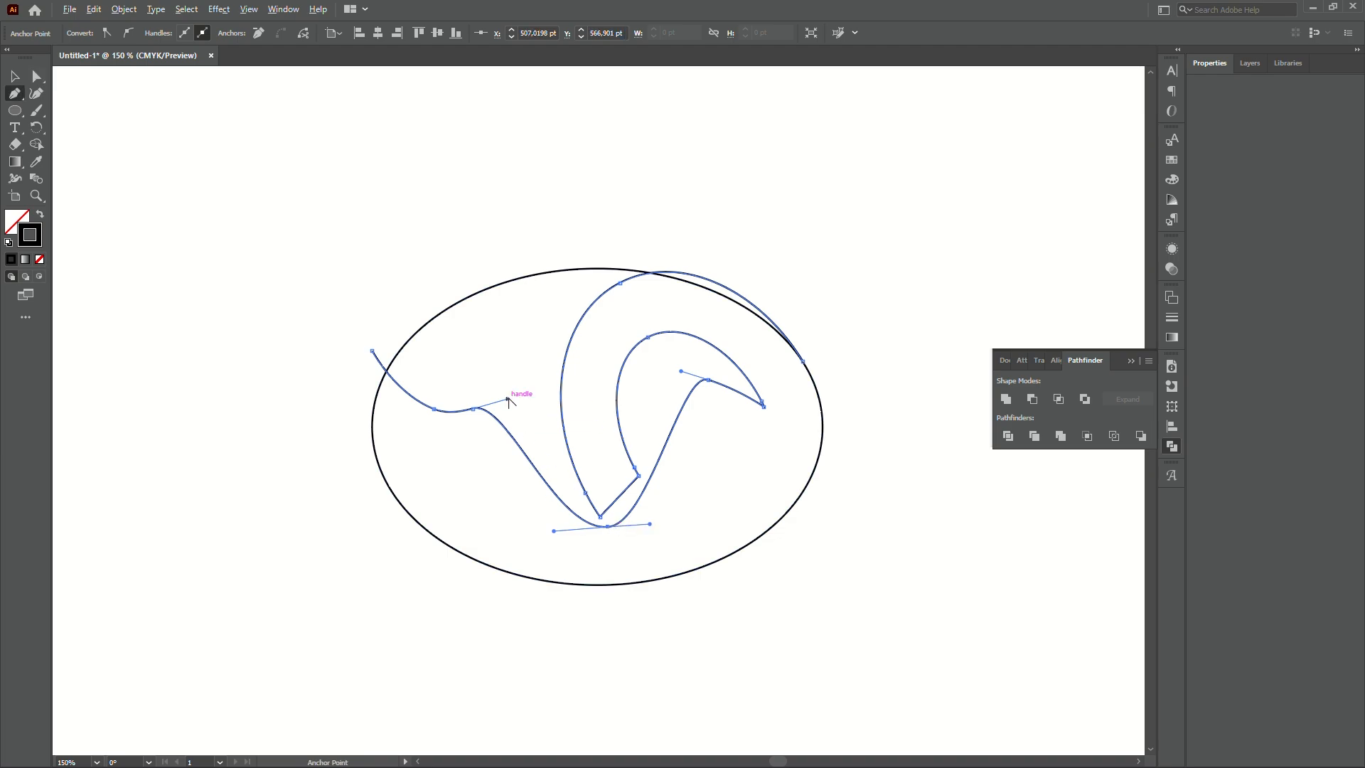
{"action": "left_click_drag", "start_coordinate": [507, 399], "coordinate": [439, 498]}
{"action": "key", "text": "a"}
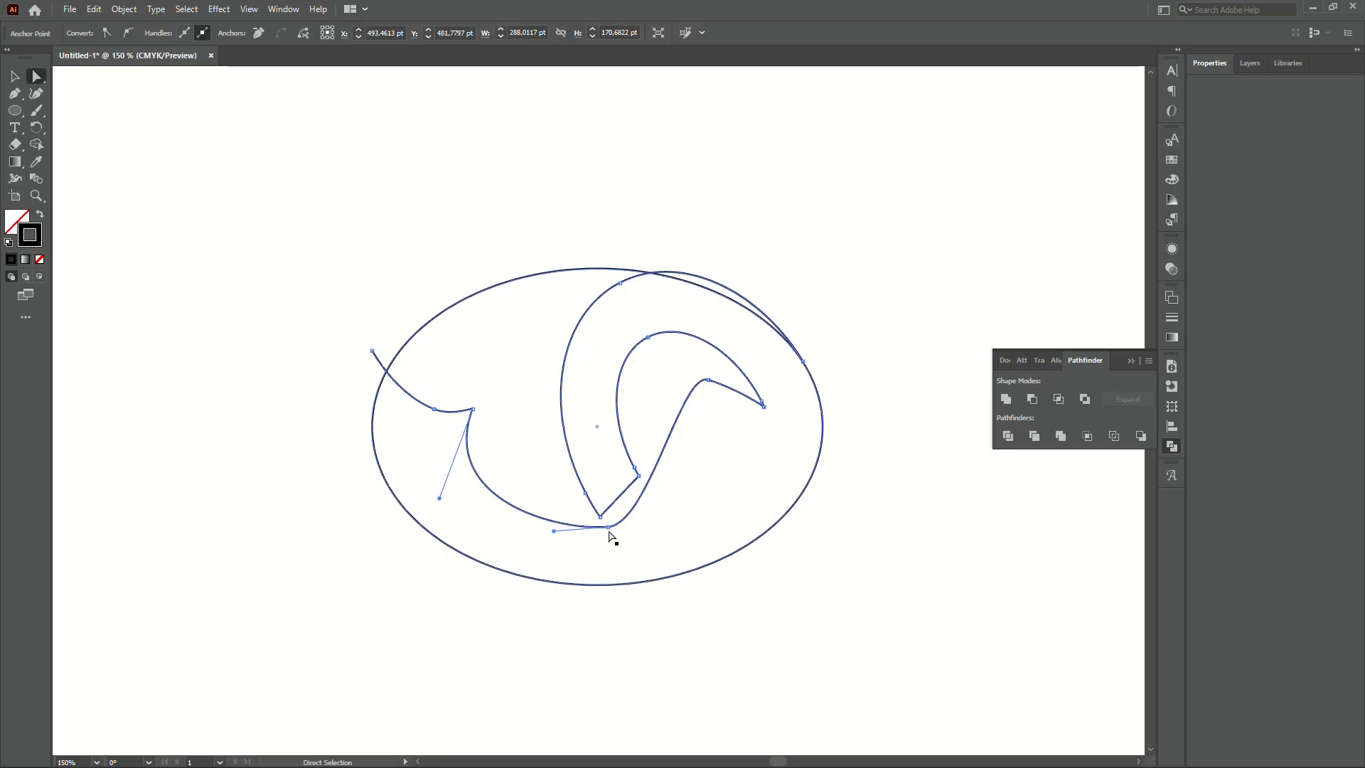
{"action": "left_click_drag", "start_coordinate": [609, 532], "coordinate": [761, 503]}
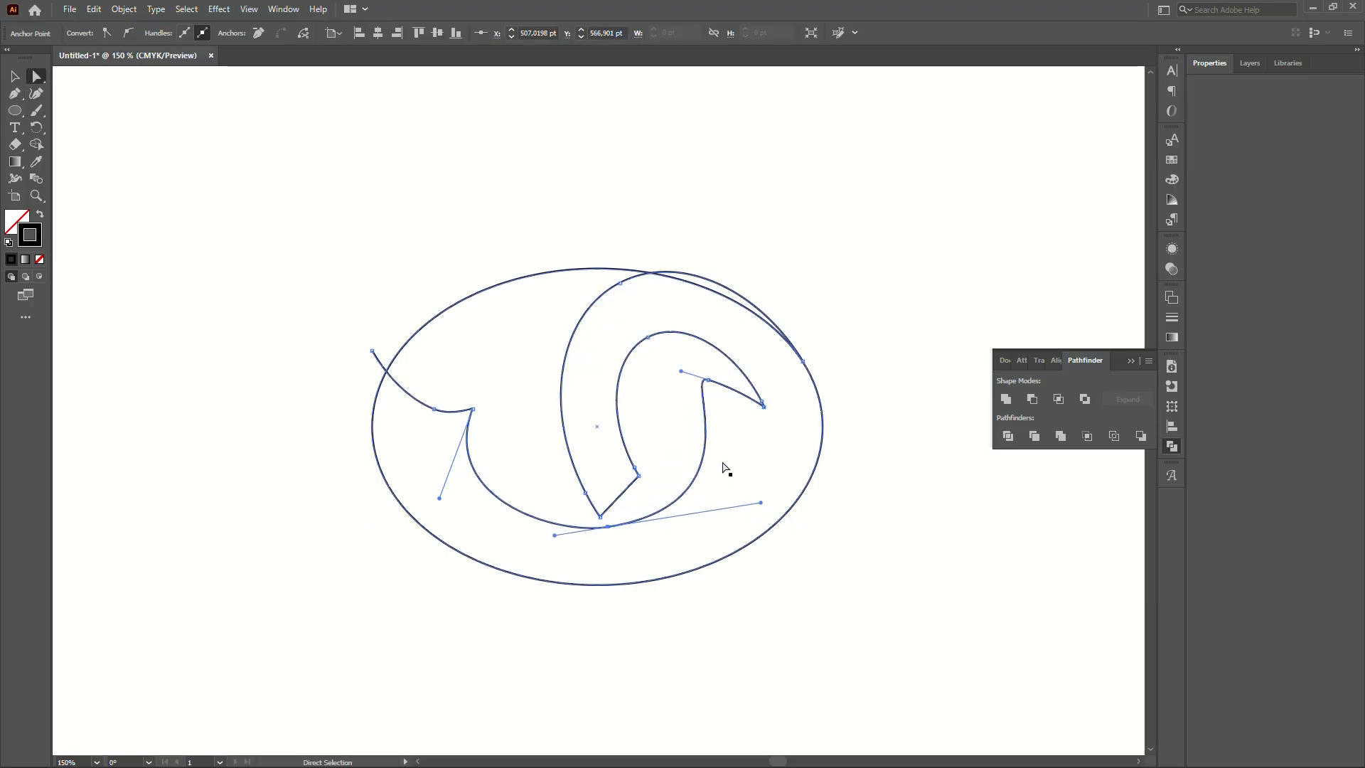
- Reshape the curve below the beak anchor and fine-tune the bottom anchor and its left handle
{"action": "key", "text": "p"}
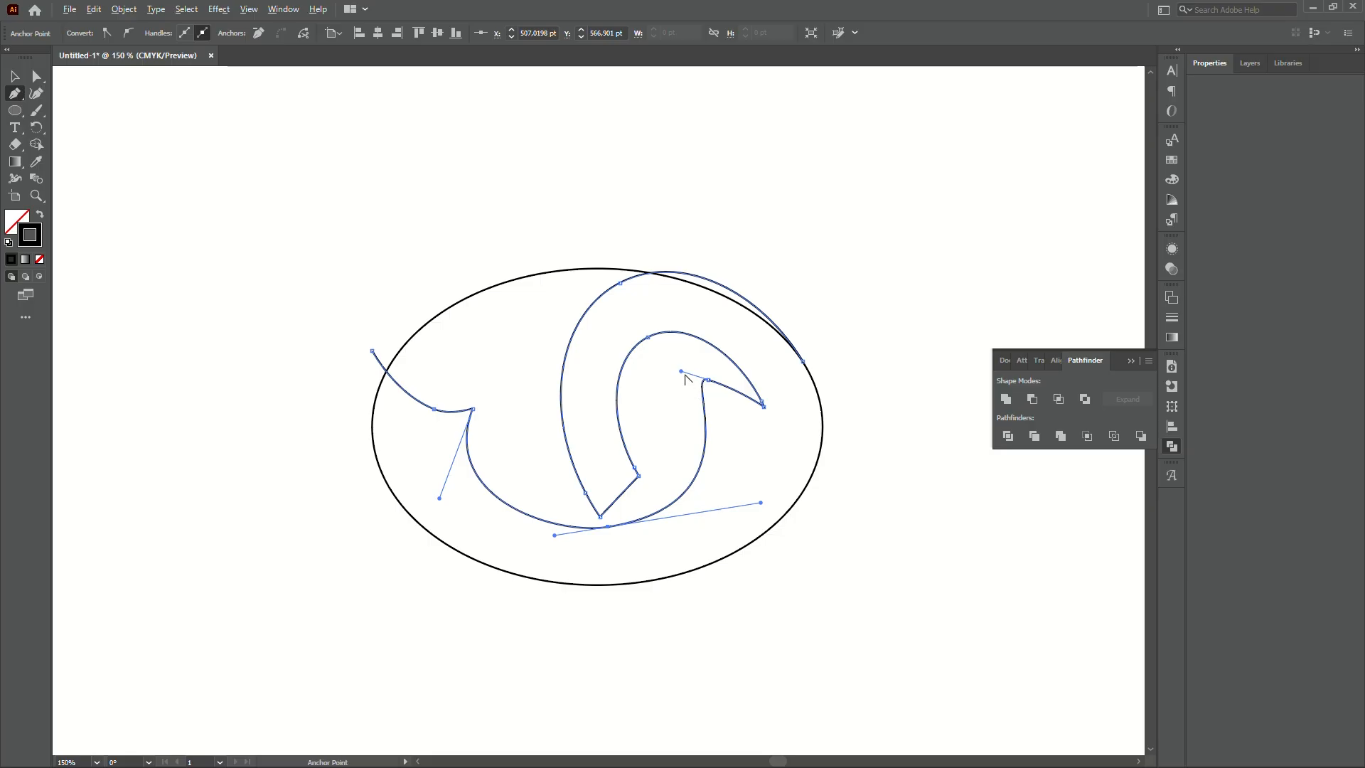
{"action": "left_click_drag", "start_coordinate": [683, 371], "coordinate": [727, 412]}
{"action": "key", "text": "a"}
{"action": "left_click", "coordinate": [609, 529]}
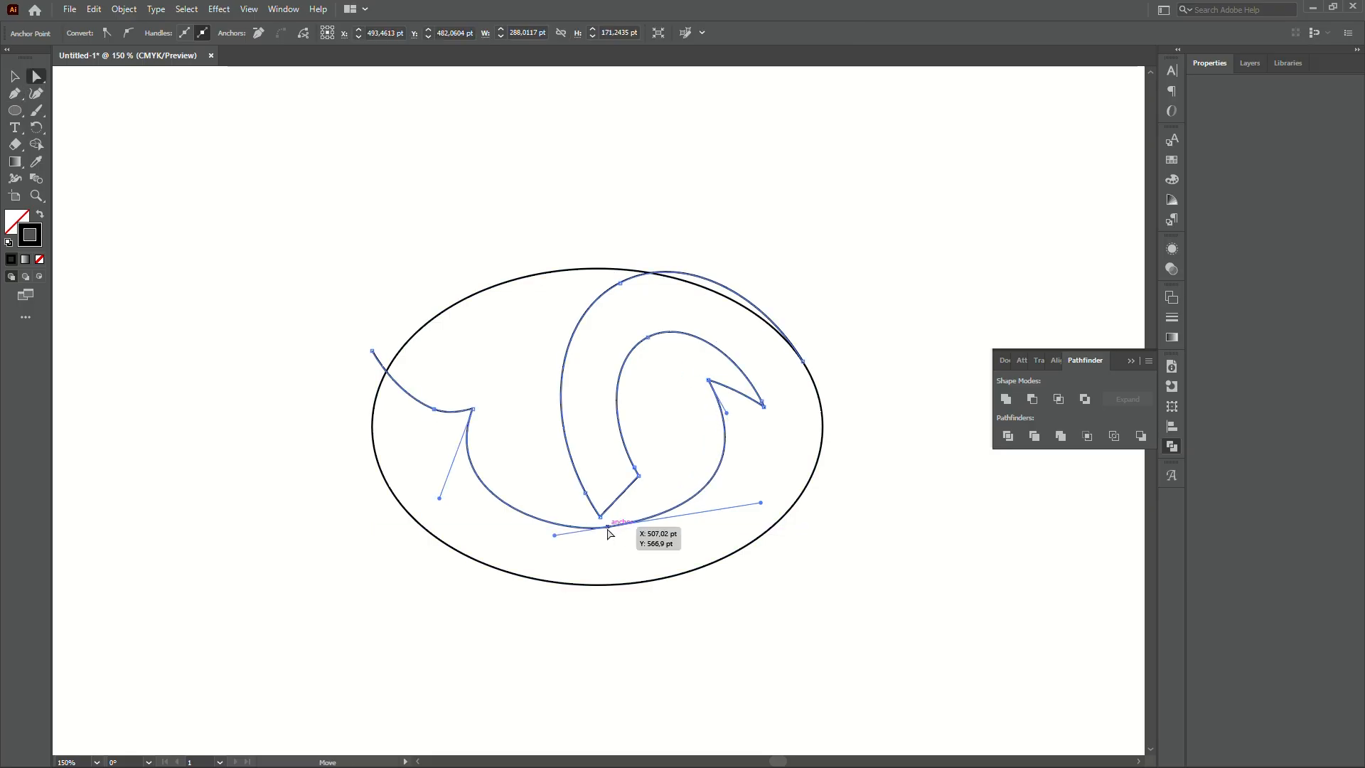
{"action": "left_click_drag", "start_coordinate": [608, 530], "coordinate": [604, 525]}
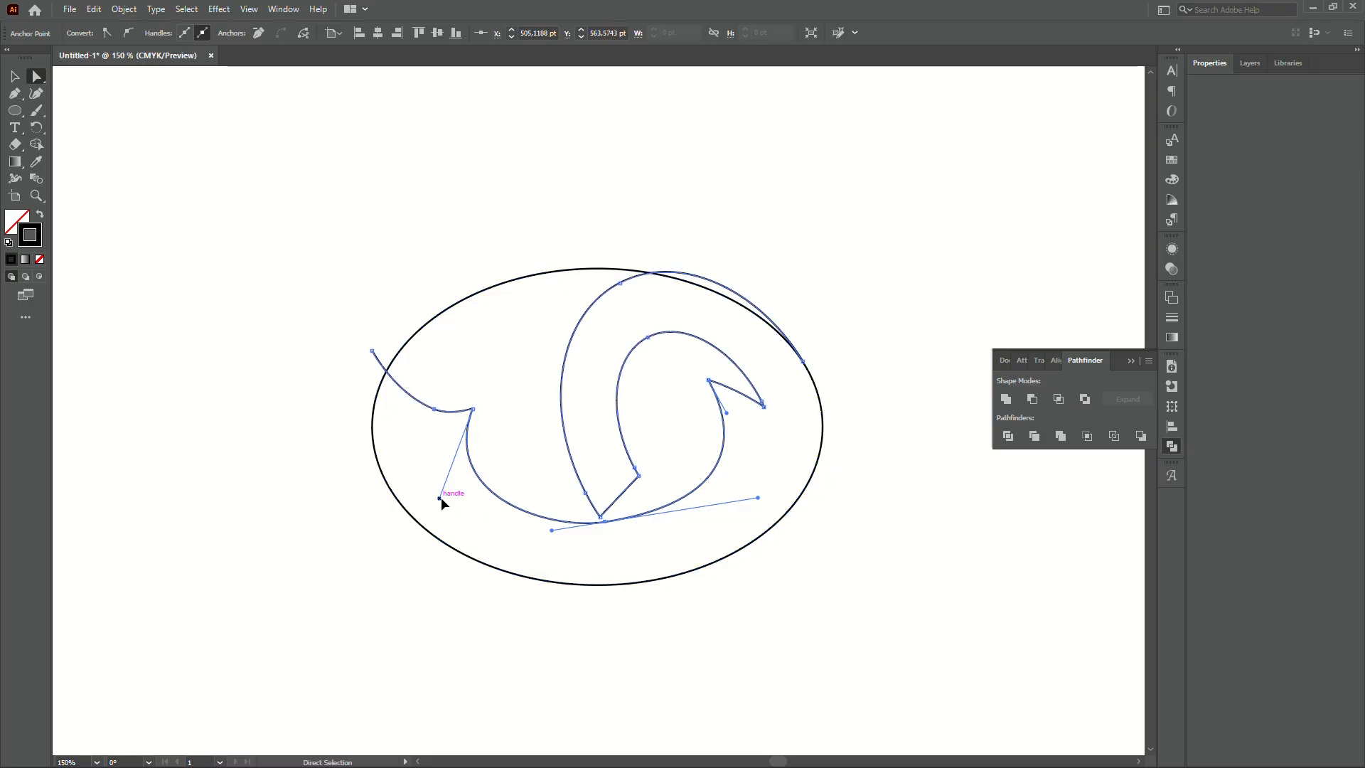
{"action": "left_click_drag", "start_coordinate": [441, 497], "coordinate": [465, 497]}
{"action": "left_click", "coordinate": [315, 317]}
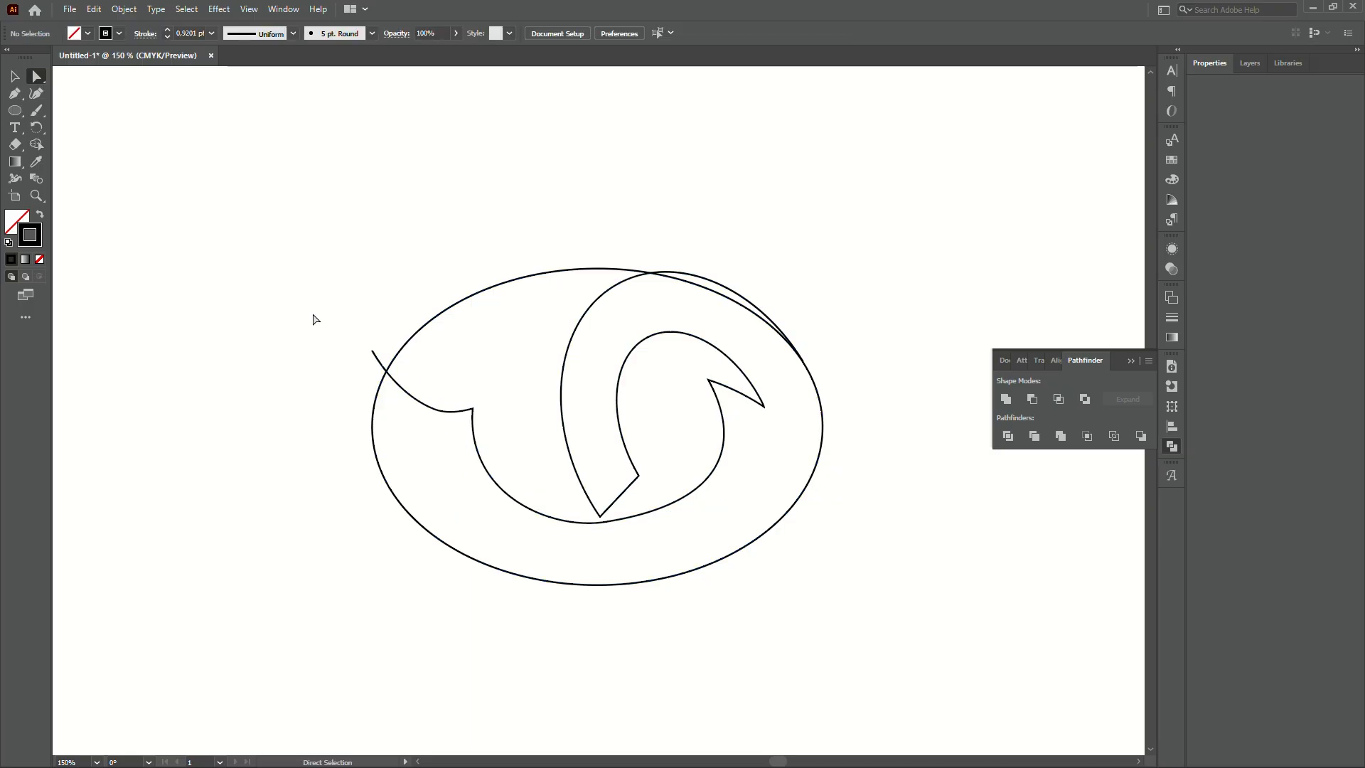
{"action": "scroll", "coordinate": [526, 281], "scroll_direction": "down", "scroll_amount": 3}
{"action": "scroll", "coordinate": [495, 314], "scroll_direction": "up", "scroll_amount": 5}
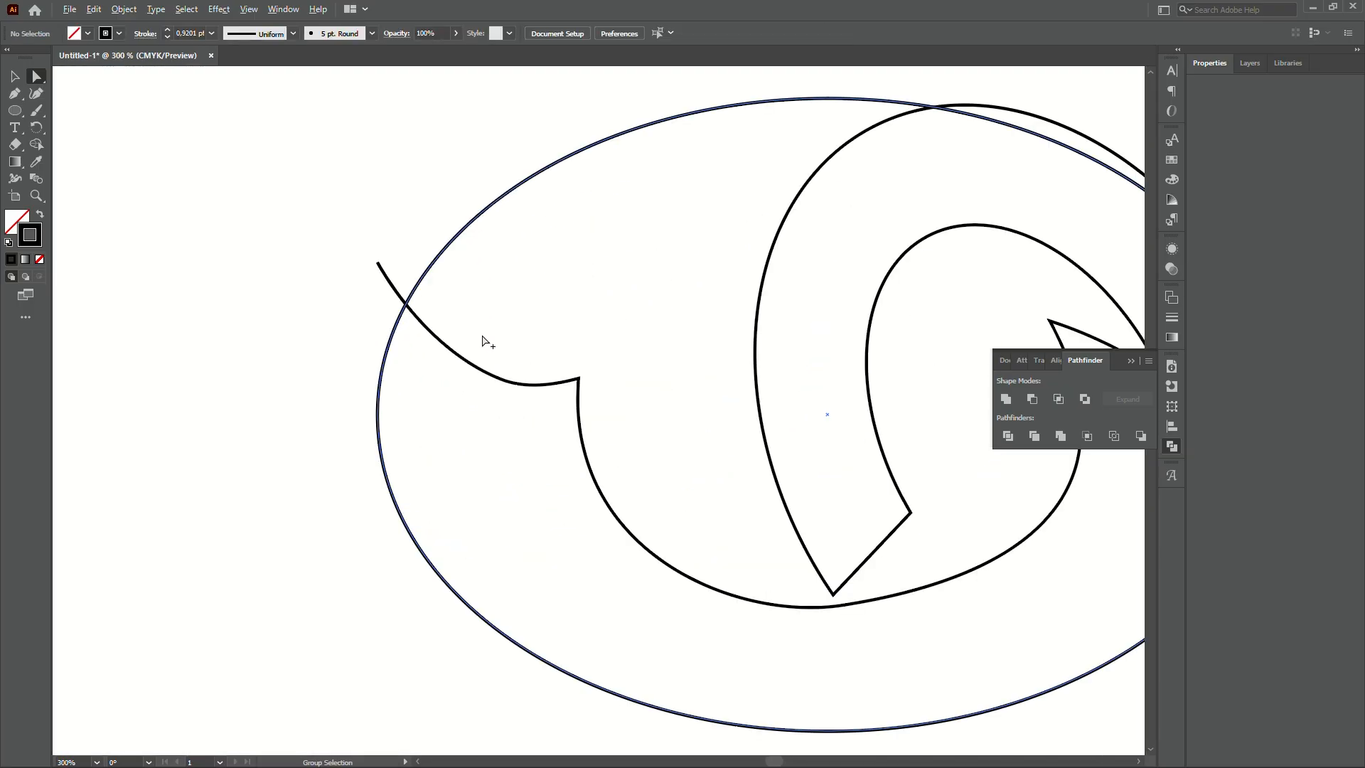
- Add an anchor lower on the notch curve and pull the corner anchor up and right
{"action": "left_click", "coordinate": [580, 420]}
{"action": "key", "text": "p"}
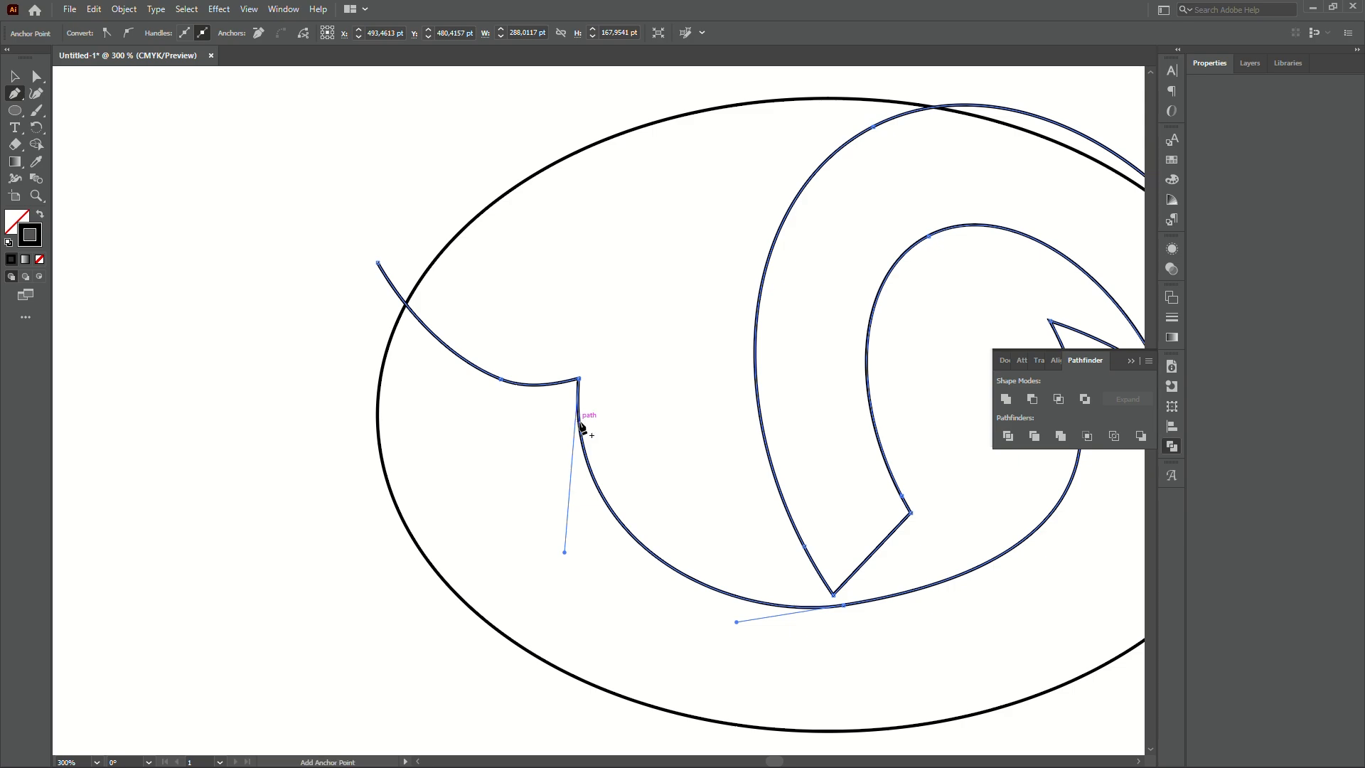
{"action": "left_click", "coordinate": [589, 463]}
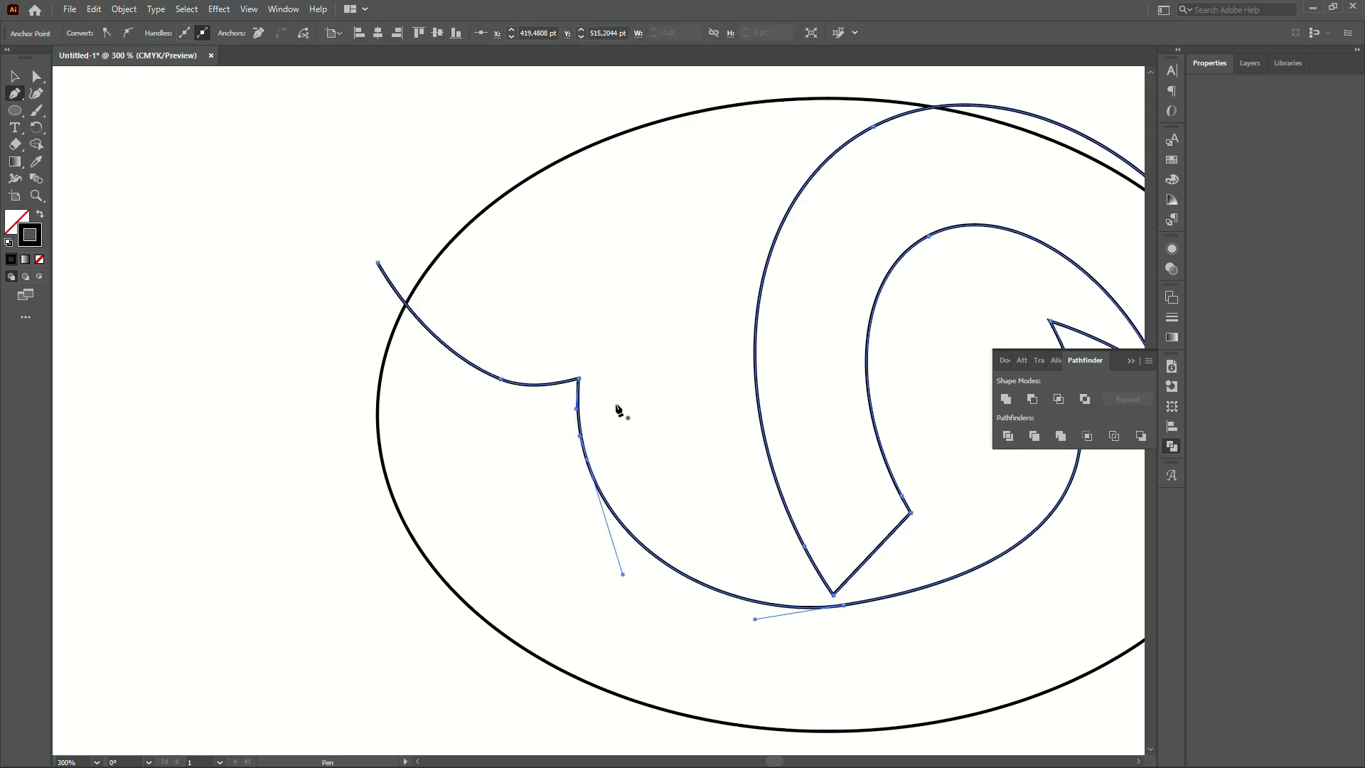
{"action": "key", "text": "a"}
{"action": "mouse_move", "coordinate": [581, 382]}
{"action": "left_mouse_down"}
{"action": "mouse_move", "coordinate": [701, 338]}
{"action": "mouse_move", "coordinate": [611, 384]}
{"action": "mouse_move", "coordinate": [598, 377]}
{"action": "left_mouse_up"}
{"action": "mouse_move", "coordinate": [579, 437]}
{"action": "left_mouse_down"}
{"action": "mouse_move", "coordinate": [573, 407]}
{"action": "mouse_move", "coordinate": [581, 460]}
{"action": "left_mouse_up"}
- Adjust the lower anchor's upper and lower handles to smooth the notch curve
{"action": "left_click", "coordinate": [587, 459]}
{"action": "left_click_drag", "start_coordinate": [594, 578], "coordinate": [632, 555]}
{"action": "mouse_move", "coordinate": [560, 421]}
{"action": "left_mouse_down"}
{"action": "mouse_move", "coordinate": [577, 450]}
{"action": "mouse_move", "coordinate": [563, 439]}
{"action": "left_mouse_up"}
{"action": "left_click", "coordinate": [582, 460]}
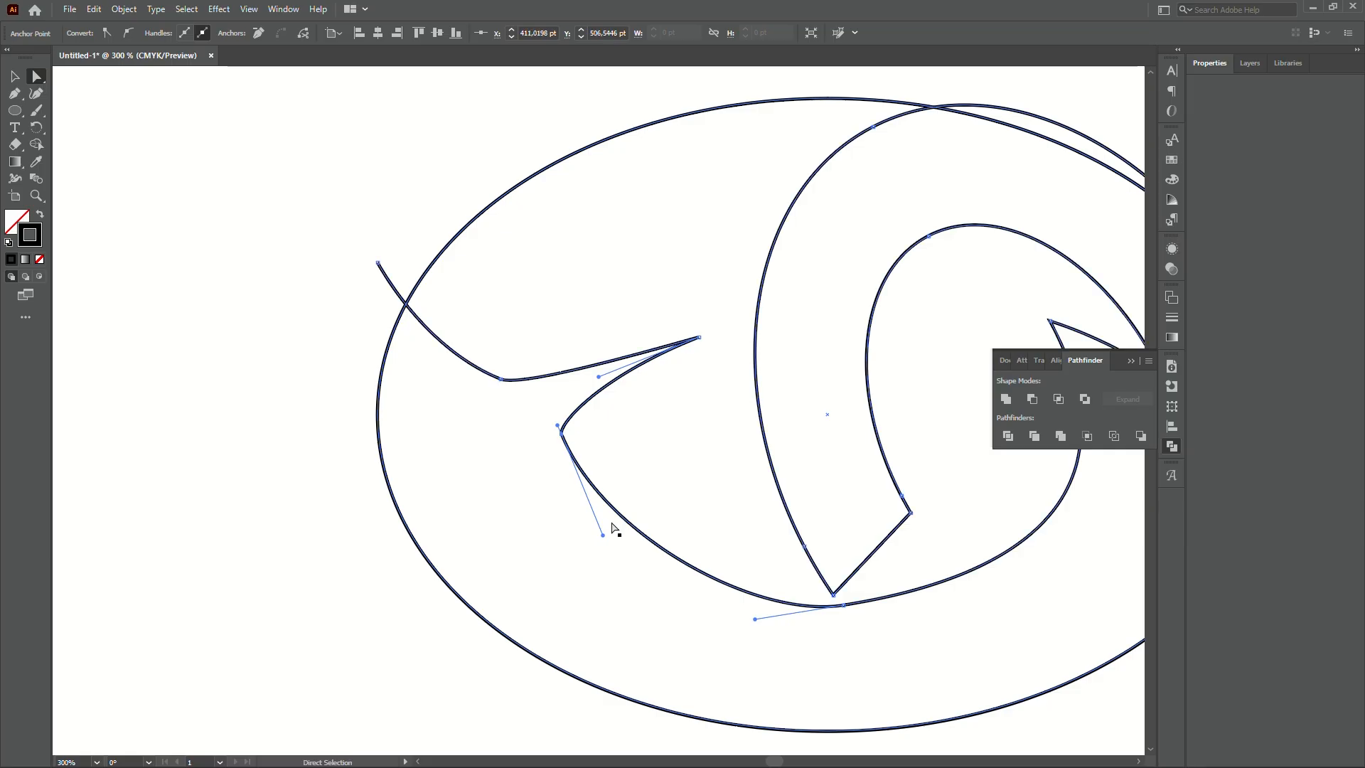
{"action": "left_click_drag", "start_coordinate": [601, 534], "coordinate": [595, 538]}
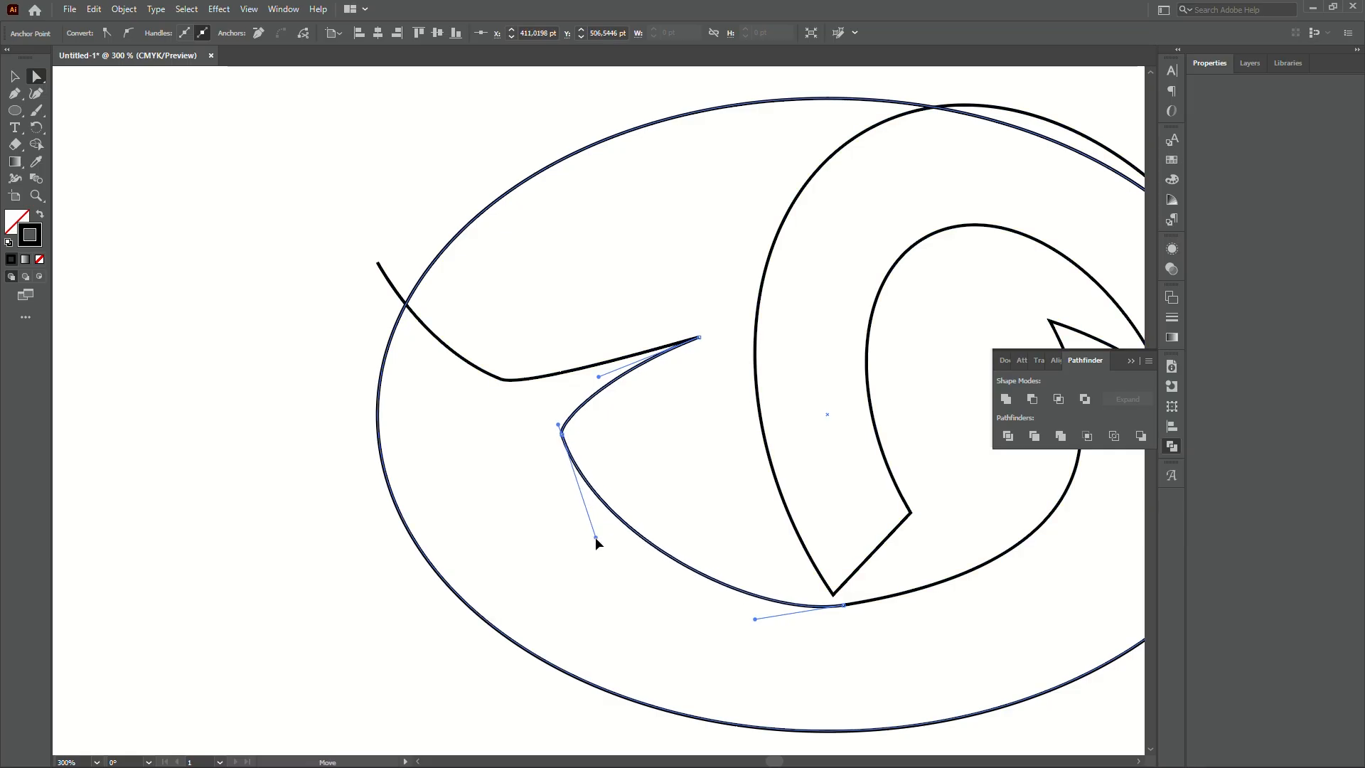
{"action": "scroll", "coordinate": [633, 517], "scroll_direction": "down", "scroll_amount": 2}
{"action": "left_click", "coordinate": [389, 459]}
{"action": "scroll", "coordinate": [553, 455], "scroll_direction": "up", "scroll_amount": 2}
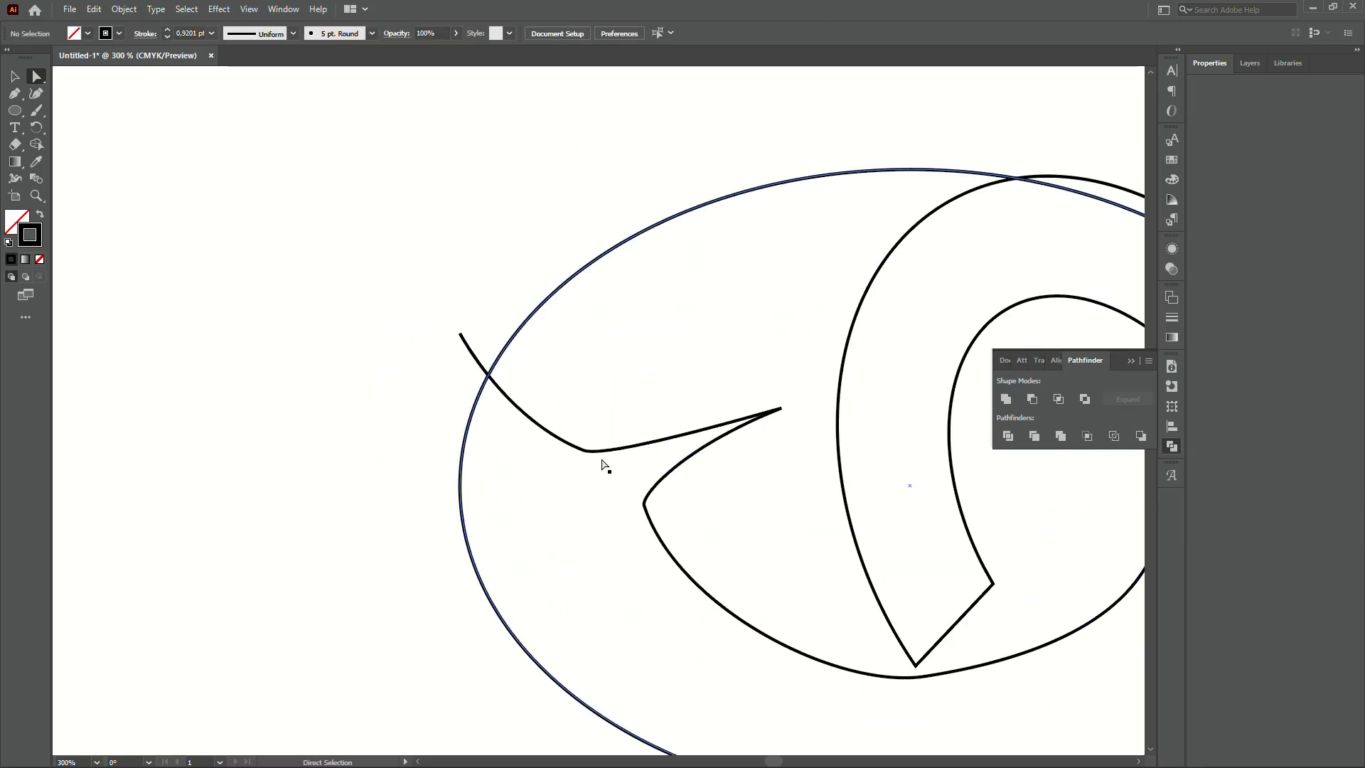
- Drag the beak's left direction handle to smooth the curve and nudge the beak anchor upward
{"action": "left_click", "coordinate": [584, 453]}
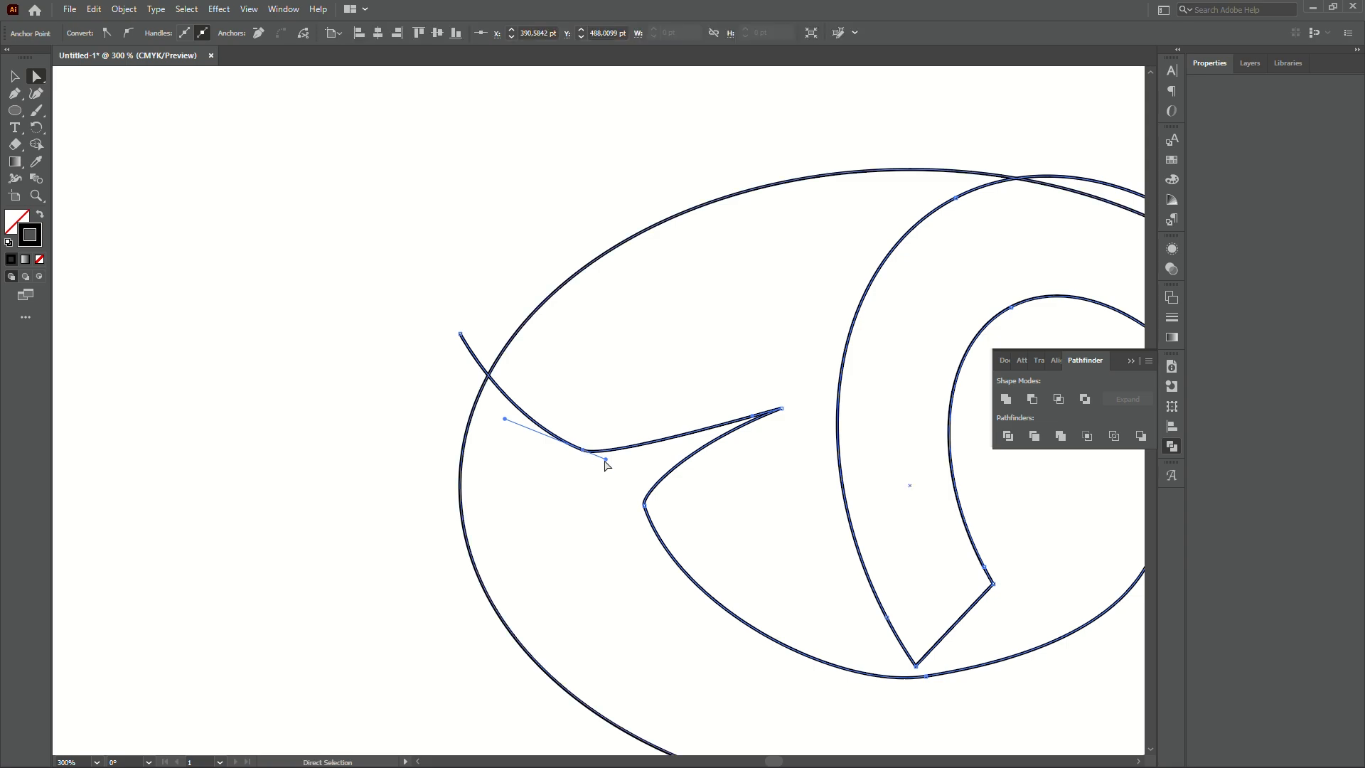
{"action": "left_click_drag", "start_coordinate": [606, 459], "coordinate": [662, 465]}
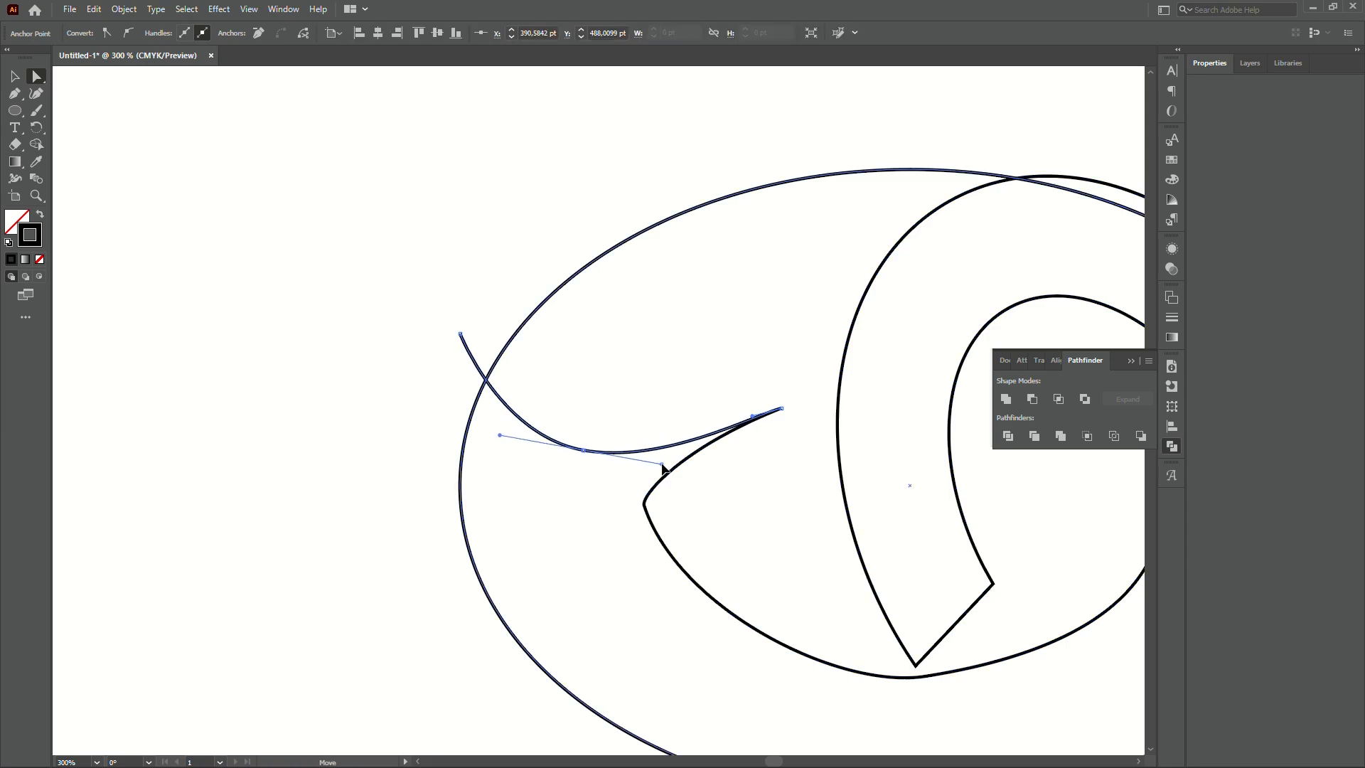
{"action": "left_click", "coordinate": [583, 452]}
{"action": "left_click_drag", "start_coordinate": [583, 451], "coordinate": [583, 441]}
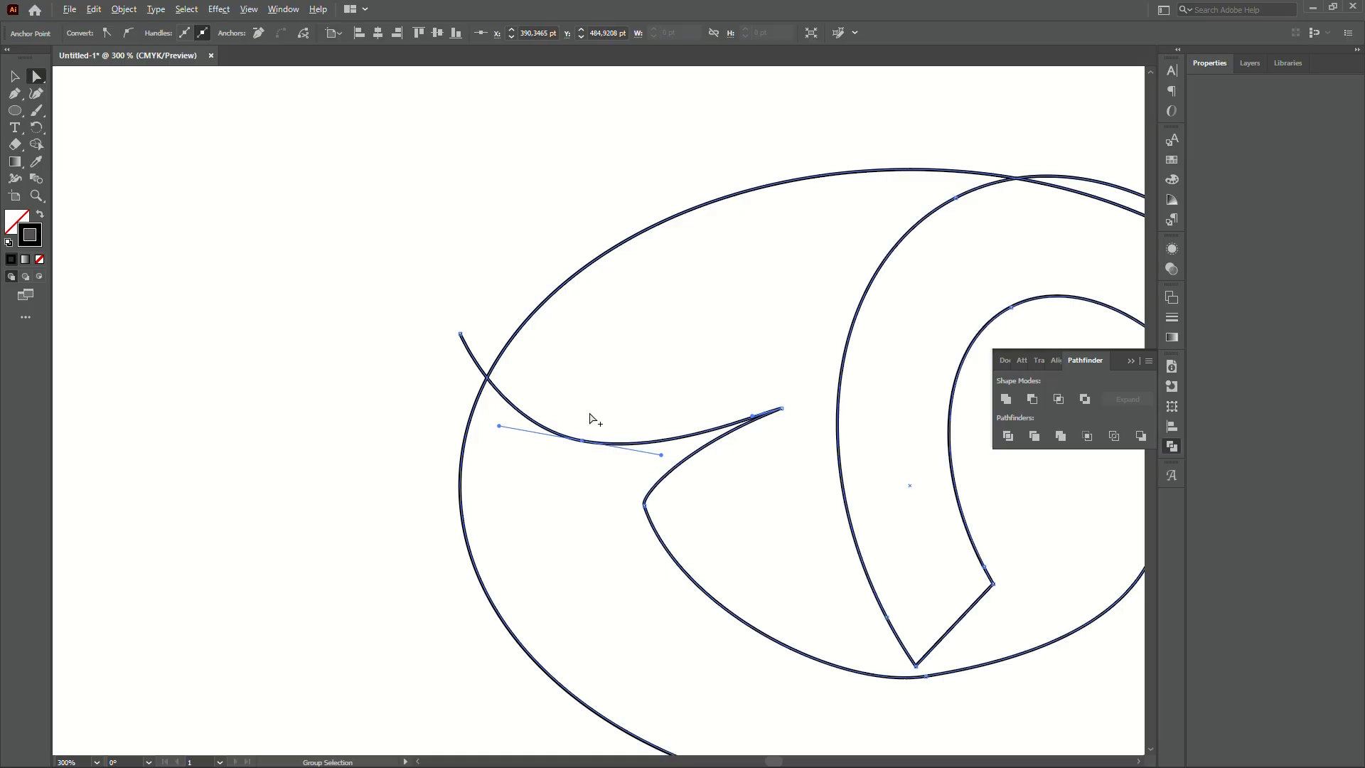
{"action": "scroll", "coordinate": [594, 418], "scroll_direction": "down", "scroll_amount": 3}
{"action": "left_click", "coordinate": [533, 296]}
{"action": "scroll", "coordinate": [717, 410], "scroll_direction": "up", "scroll_amount": 1}
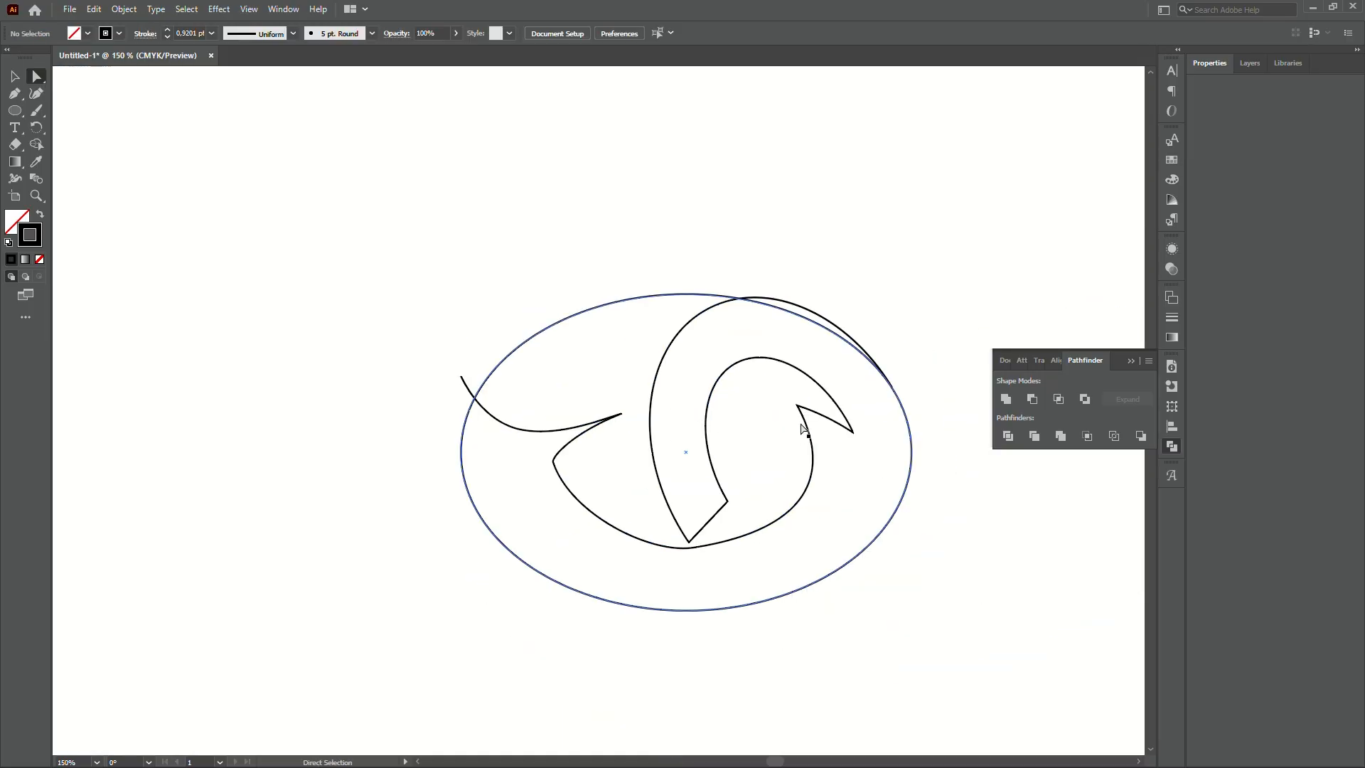
- Continue the swirl from its left tip with curved Pen points beneath the ellipse, closing at upper right
{"action": "key", "text": "v"}
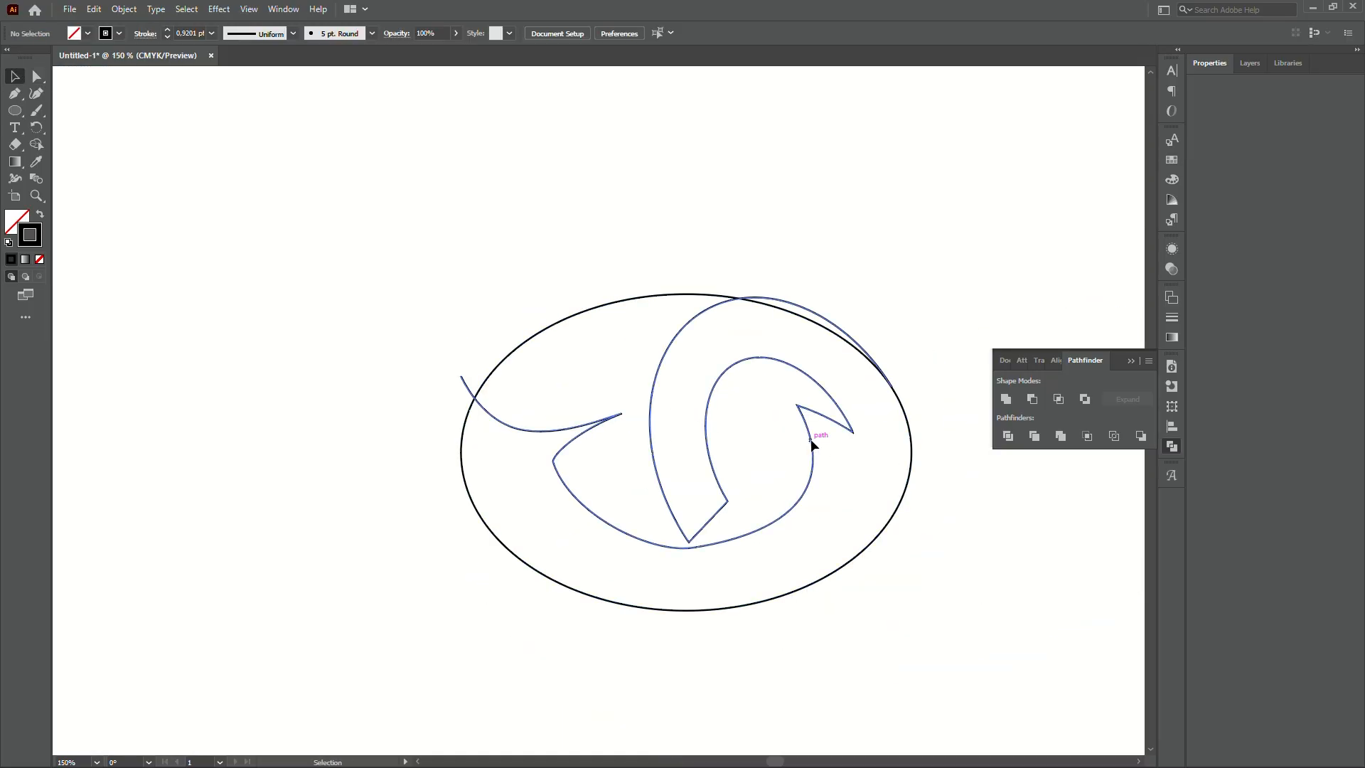
{"action": "left_click", "coordinate": [812, 444]}
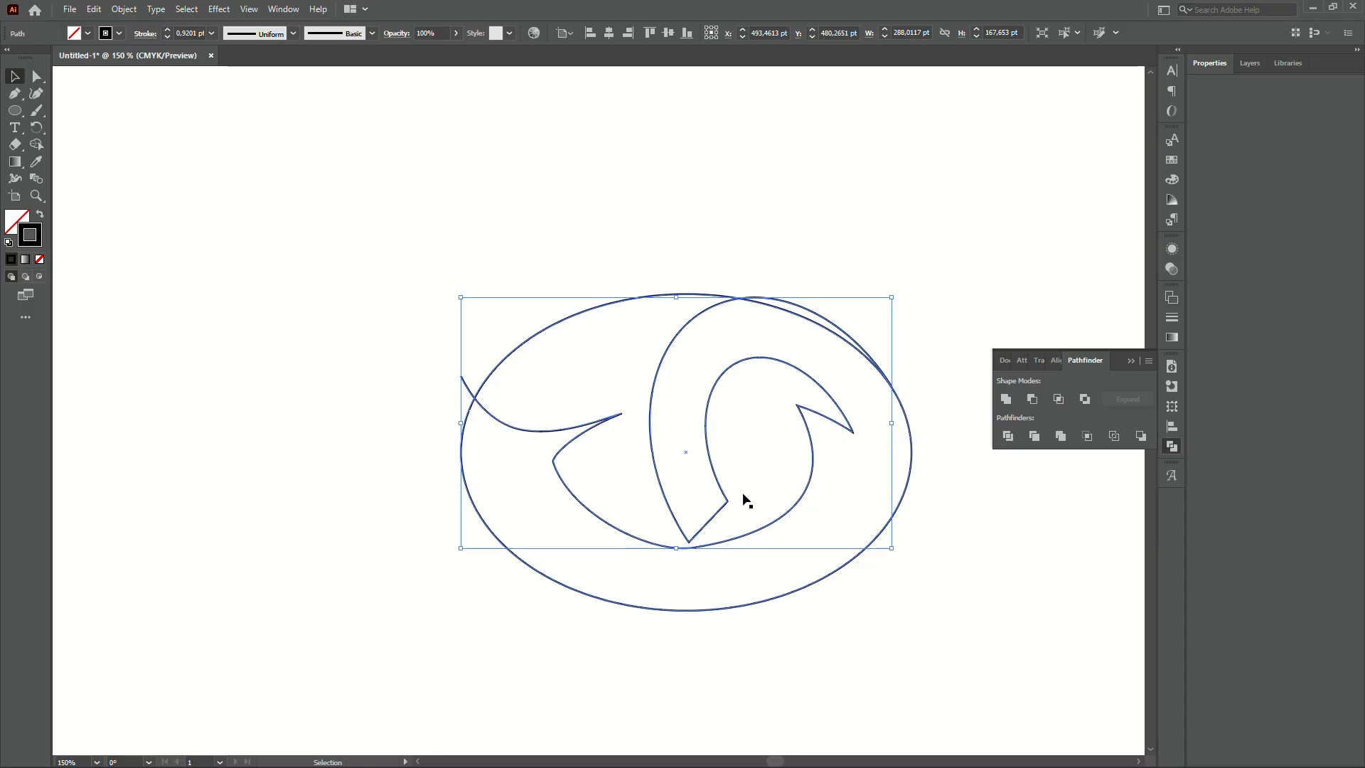
{"action": "key", "text": "p"}
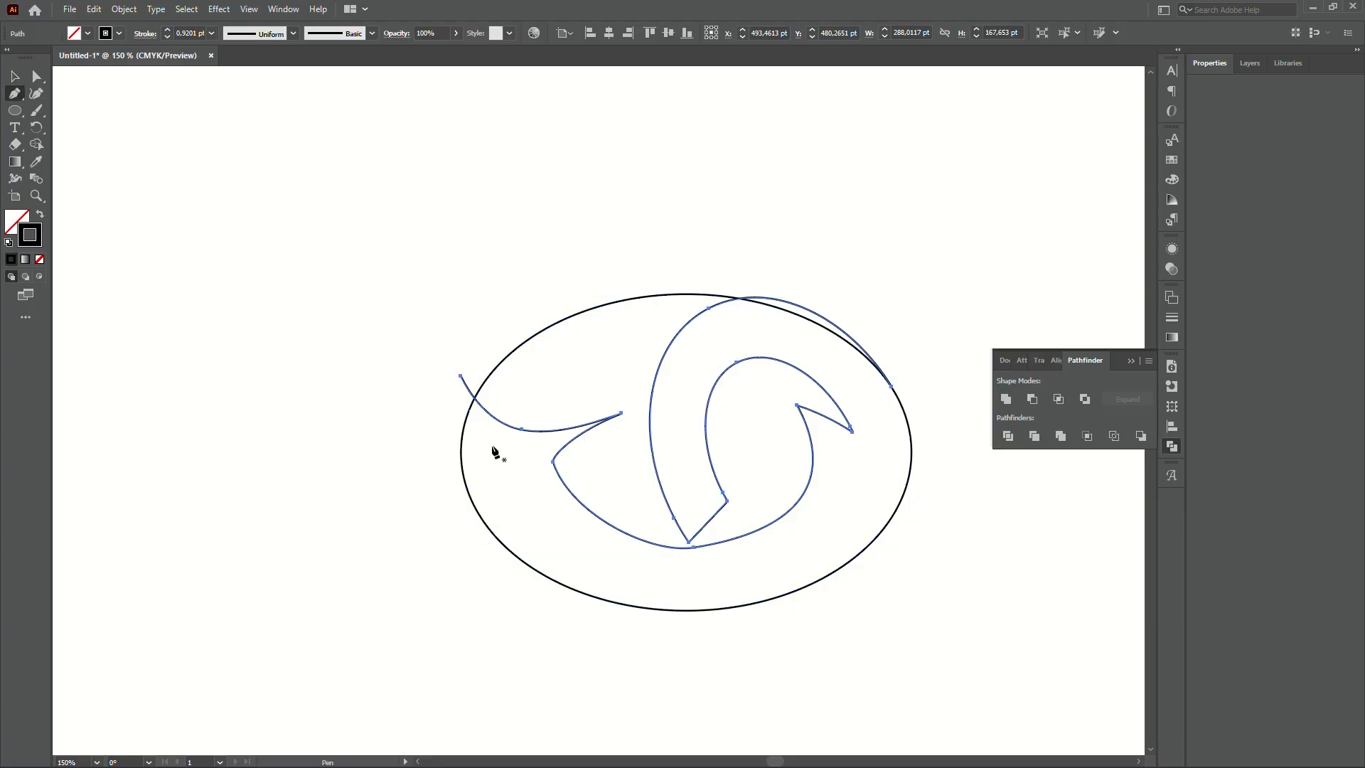
{"action": "left_click", "coordinate": [459, 377]}
{"action": "left_click_drag", "start_coordinate": [418, 552], "coordinate": [443, 609]}
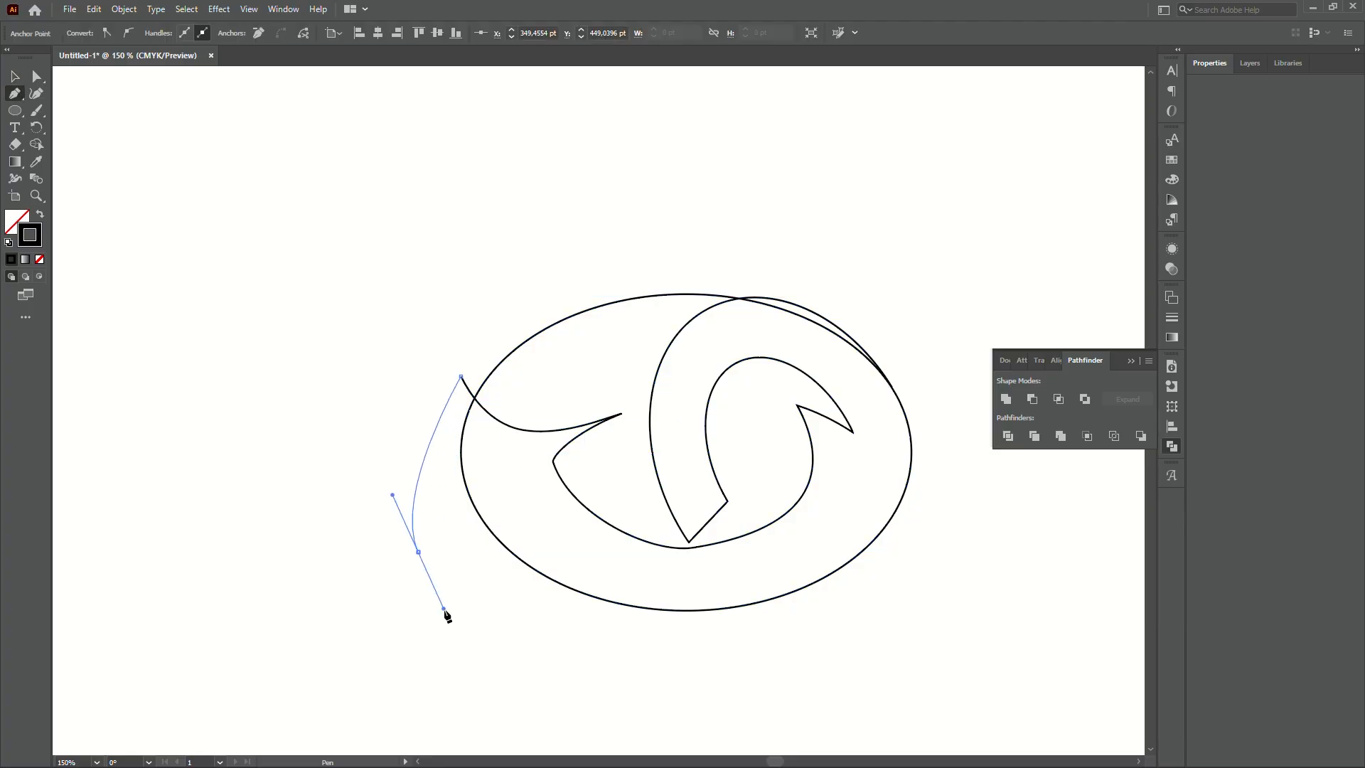
{"action": "left_click_drag", "start_coordinate": [716, 662], "coordinate": [831, 667]}
{"action": "left_click_drag", "start_coordinate": [940, 615], "coordinate": [967, 554]}
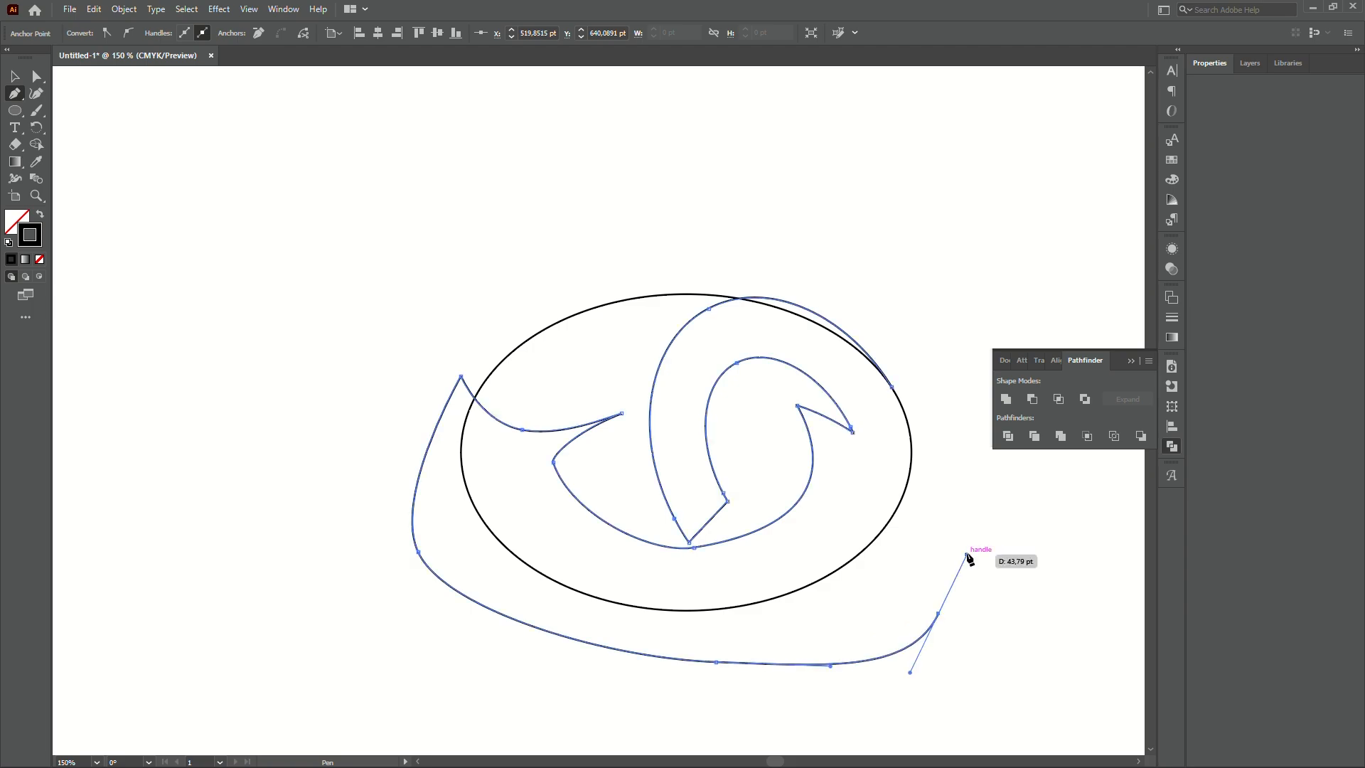
{"action": "left_click_drag", "start_coordinate": [949, 411], "coordinate": [932, 362]}
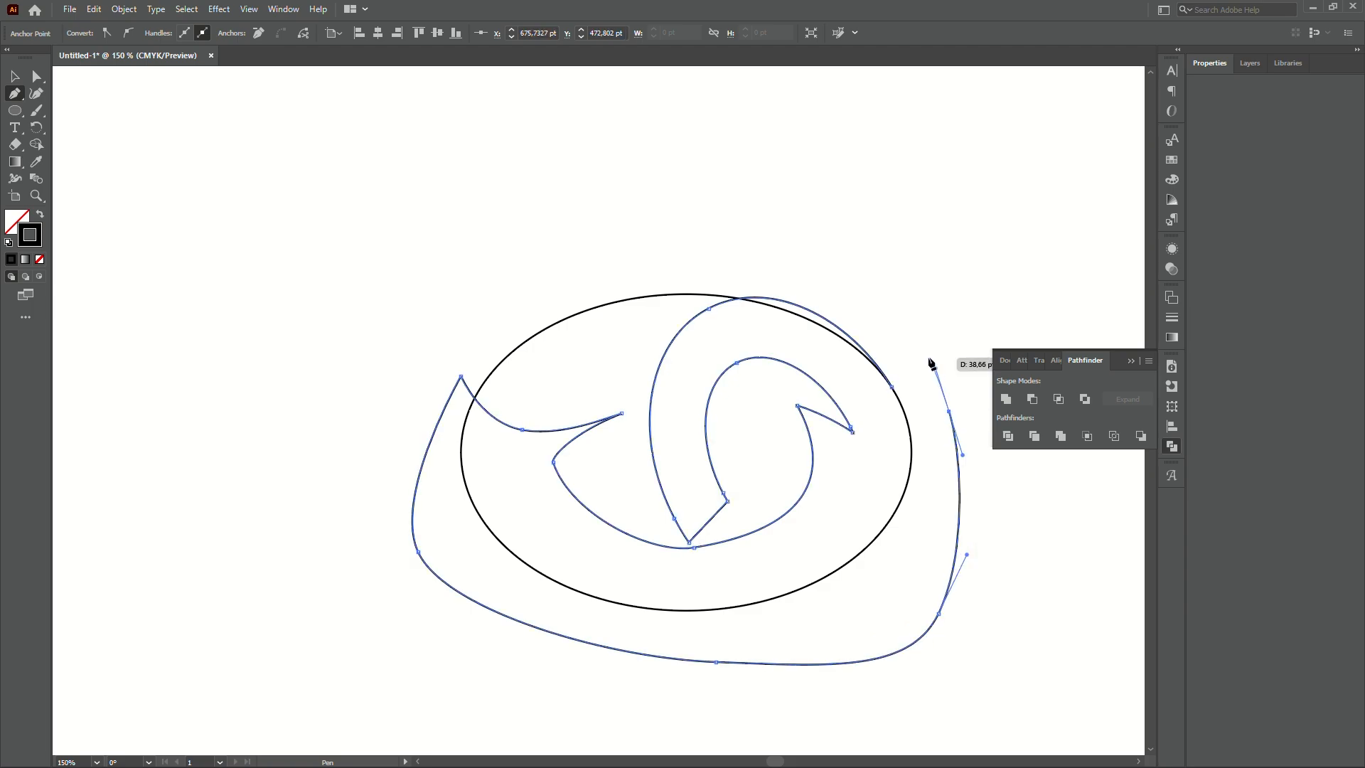
{"action": "left_click_drag", "start_coordinate": [931, 362], "coordinate": [931, 363]}
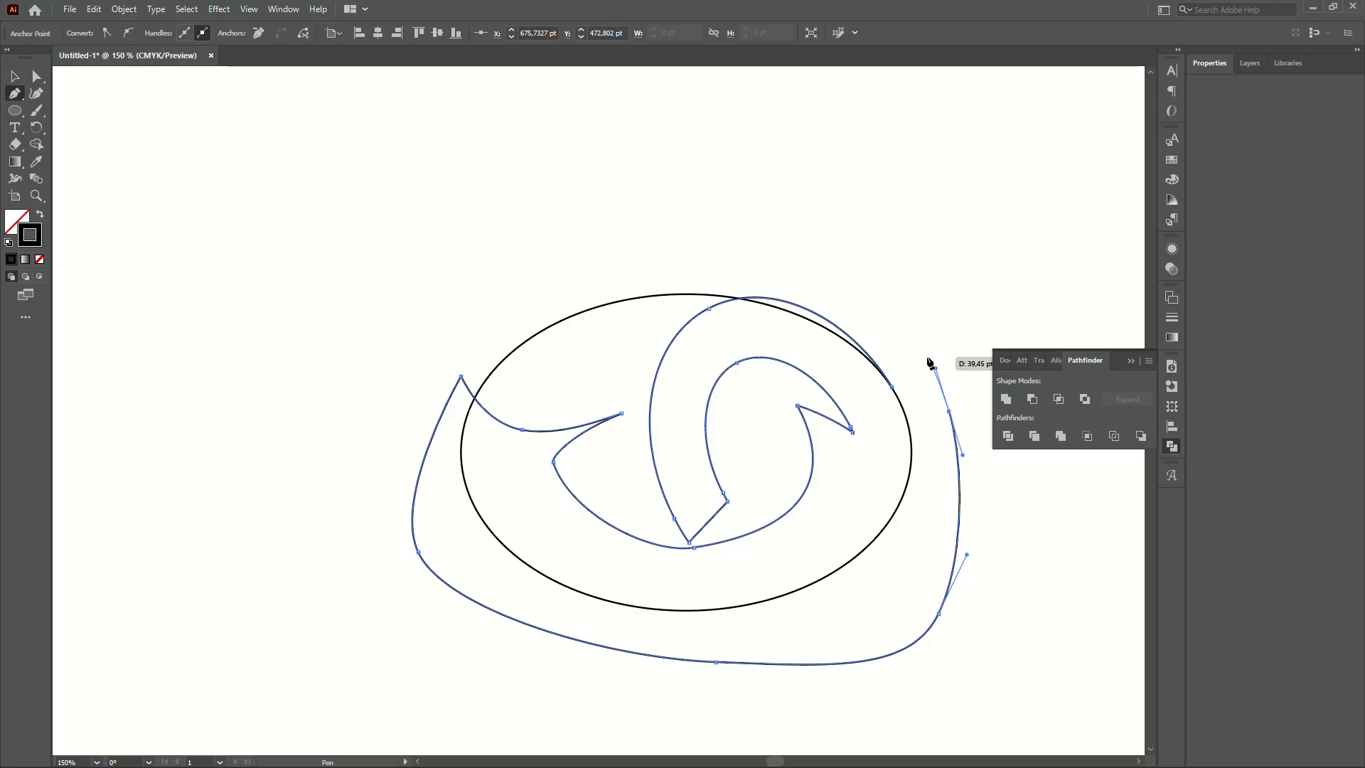
{"action": "left_click_drag", "start_coordinate": [931, 363], "coordinate": [930, 360]}
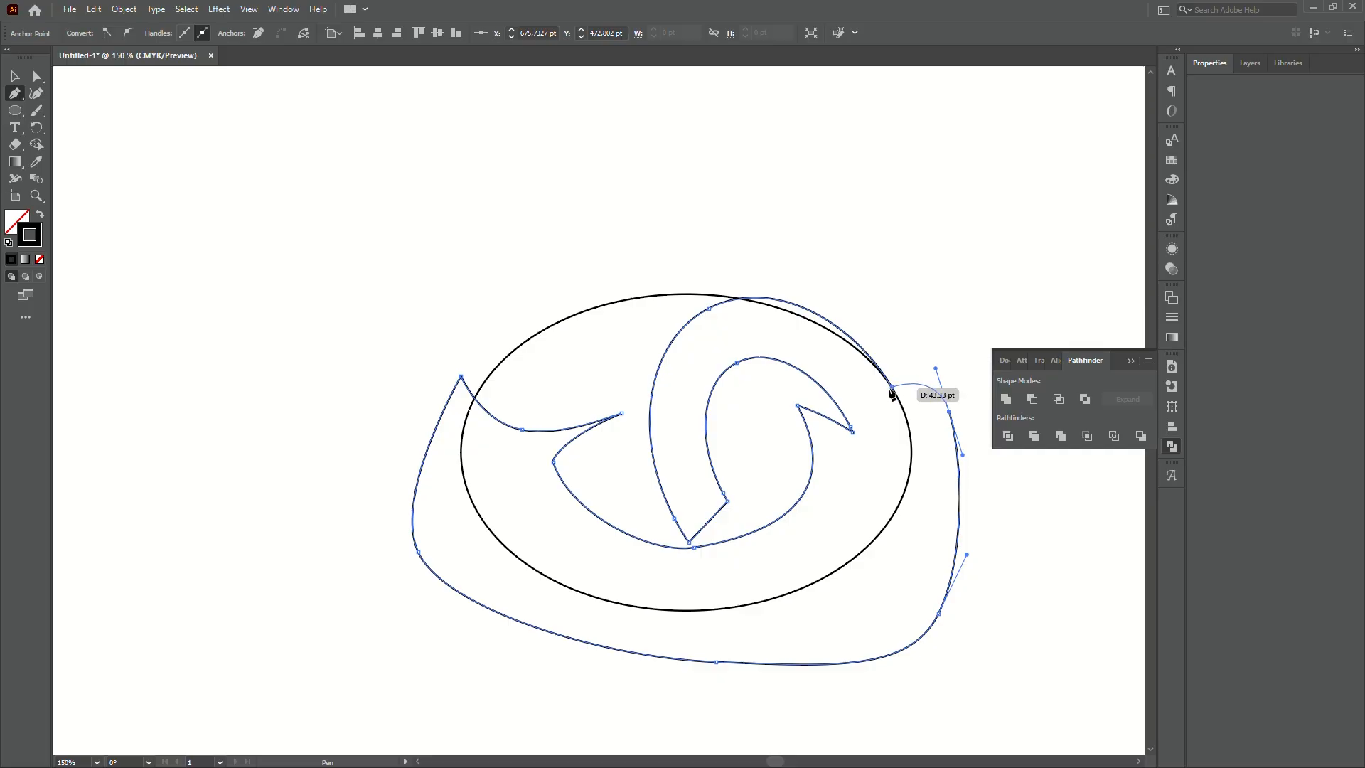
{"action": "left_click", "coordinate": [893, 388]}
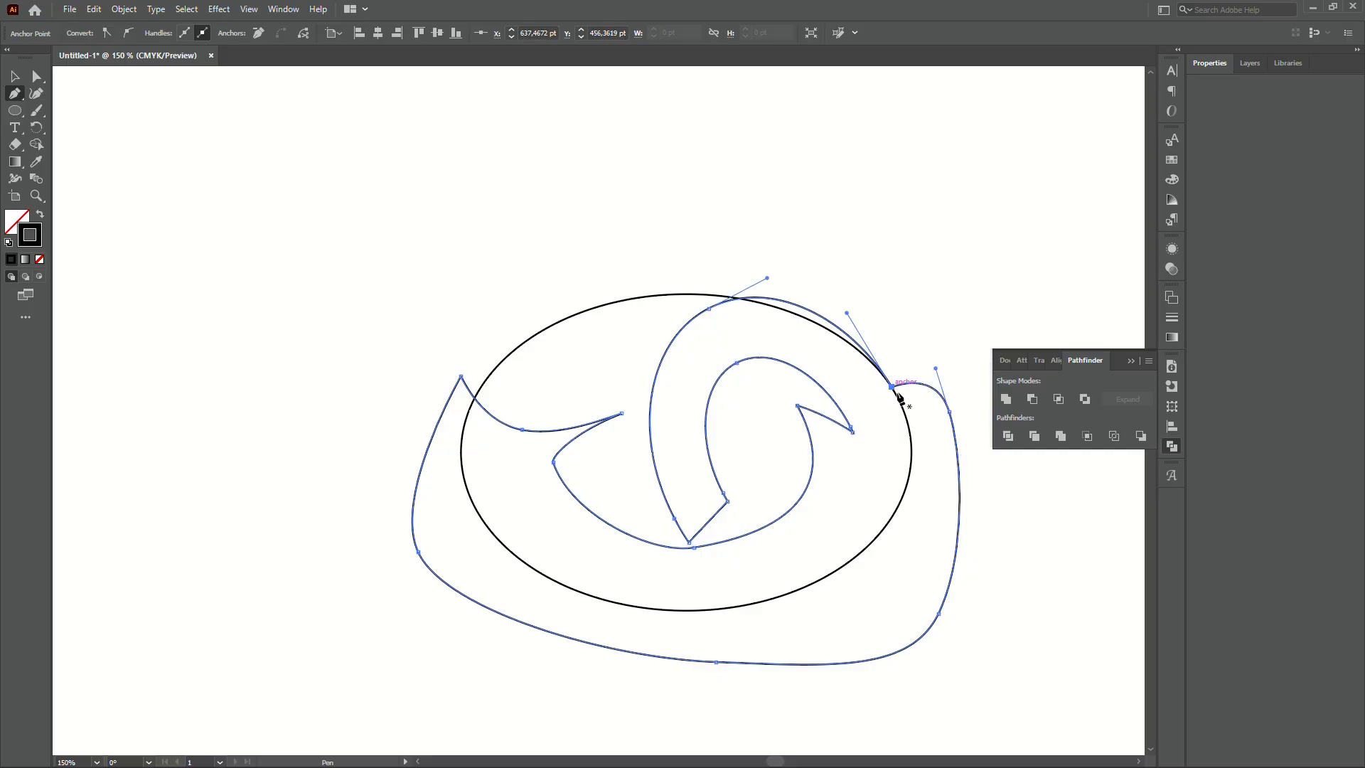
{"action": "key", "text": "v"}
{"action": "left_click", "coordinate": [941, 368]}
- Split the swirl and ellipse with Pathfinder Divide and ungroup the resulting pieces
{"action": "left_click", "coordinate": [960, 448]}
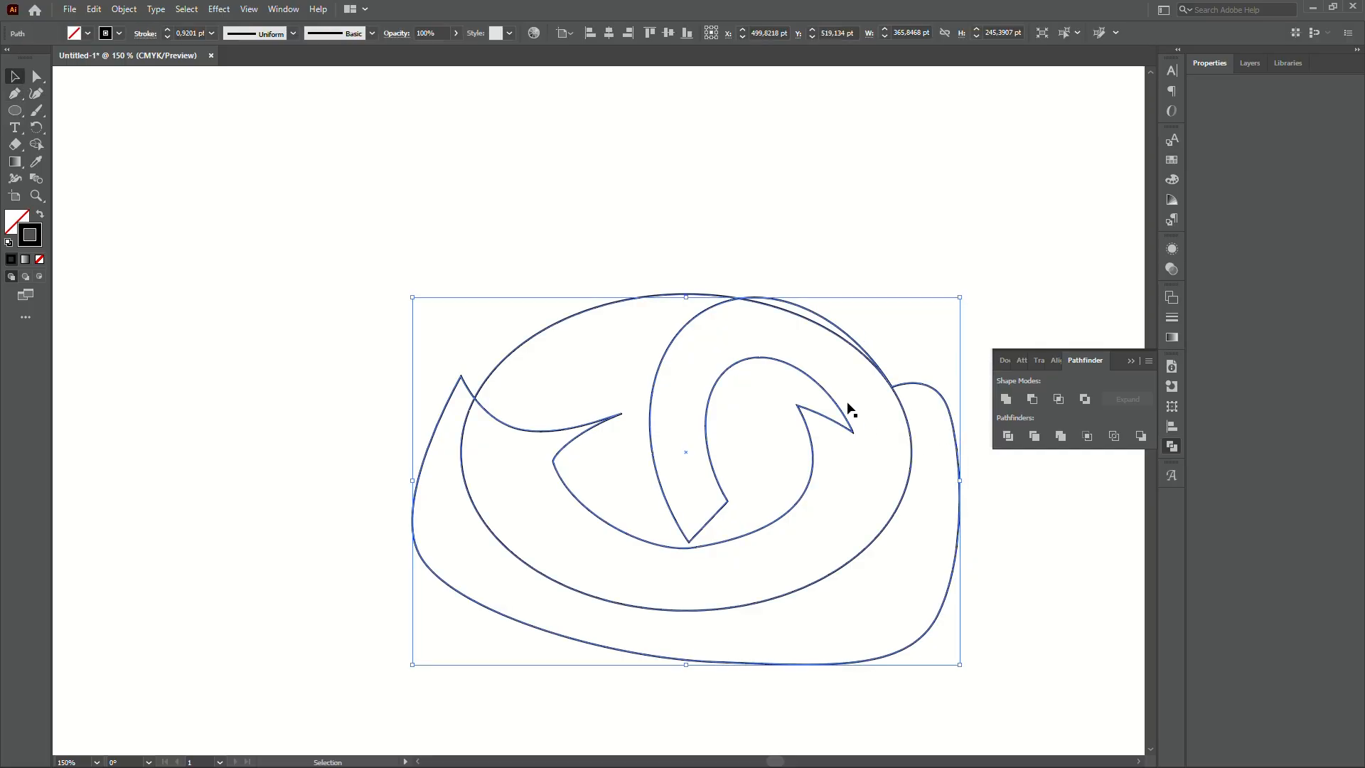
{"action": "left_click", "coordinate": [668, 303], "text": "shift"}
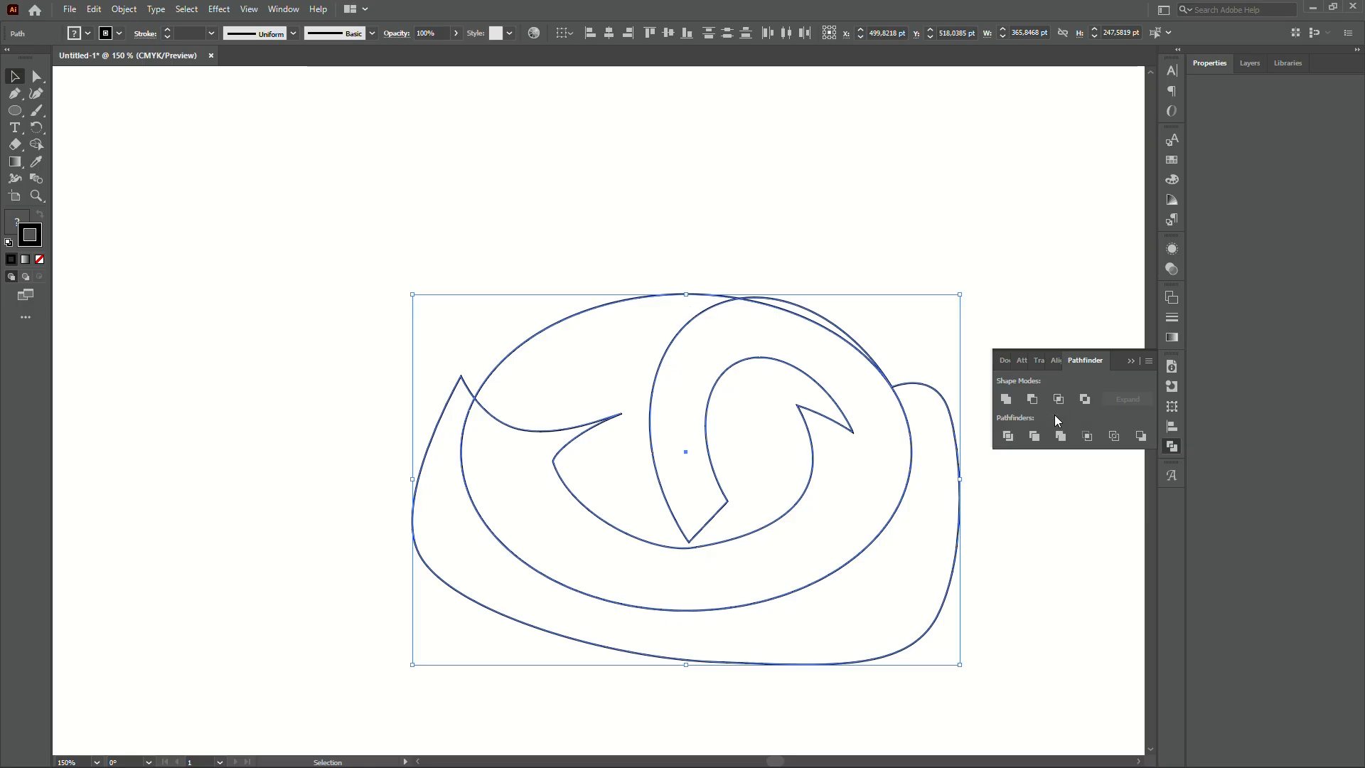
{"action": "left_click", "coordinate": [1010, 437]}
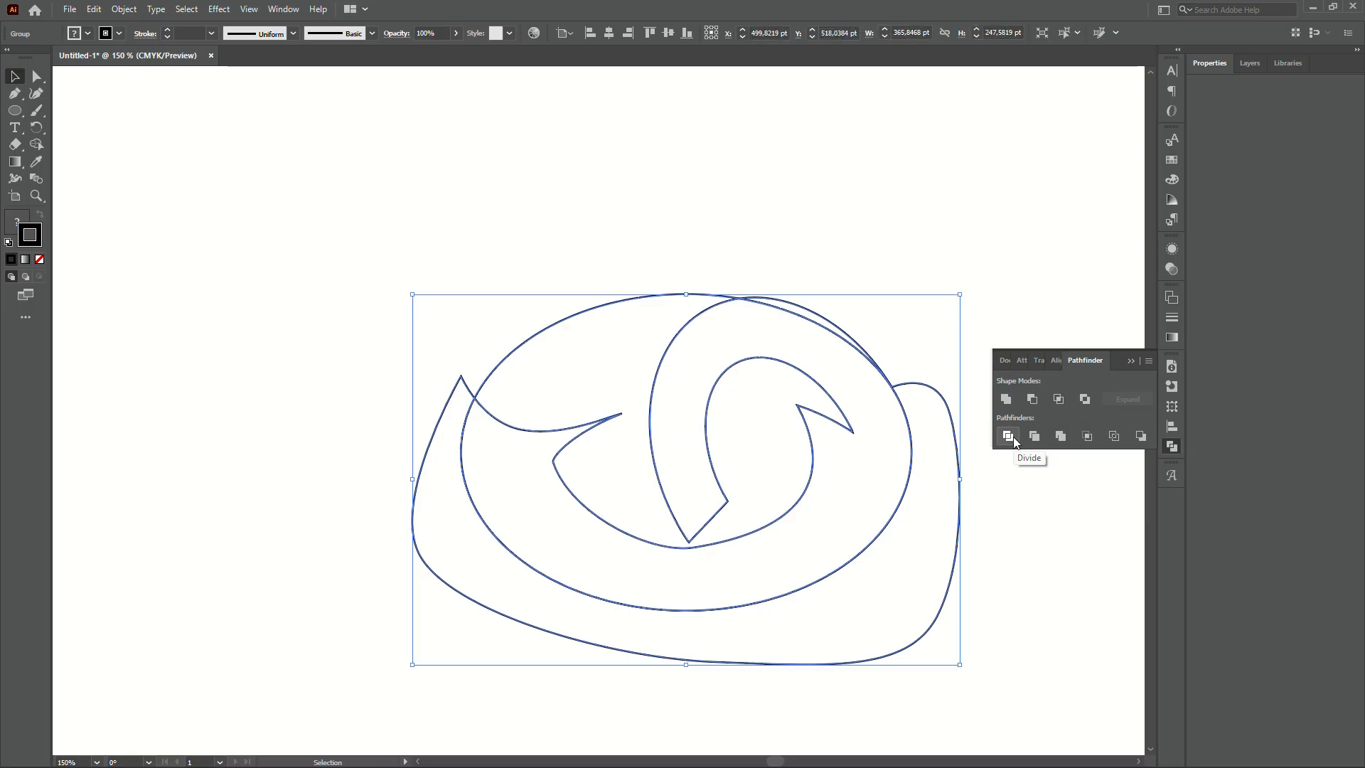
{"action": "right_click", "coordinate": [893, 387]}
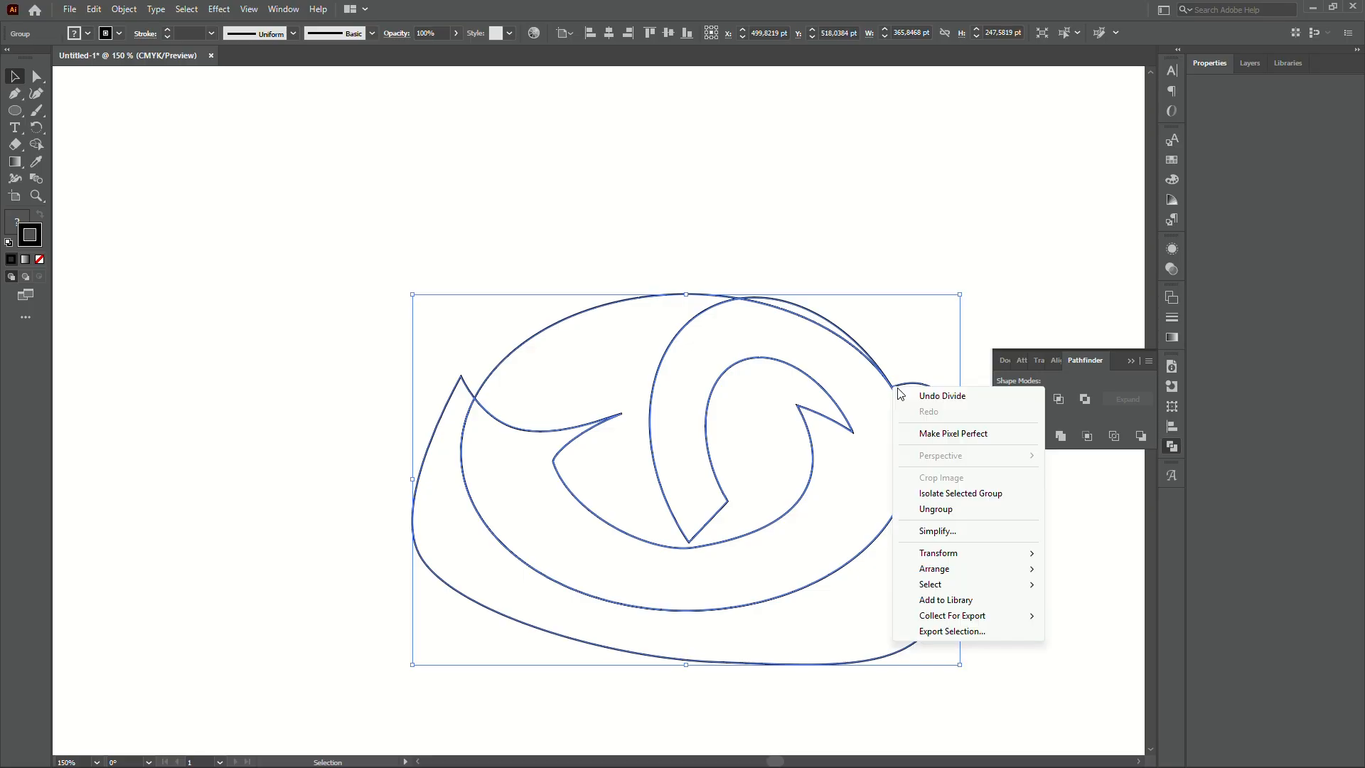
{"action": "left_click", "coordinate": [953, 509]}
{"action": "left_click", "coordinate": [1010, 533]}
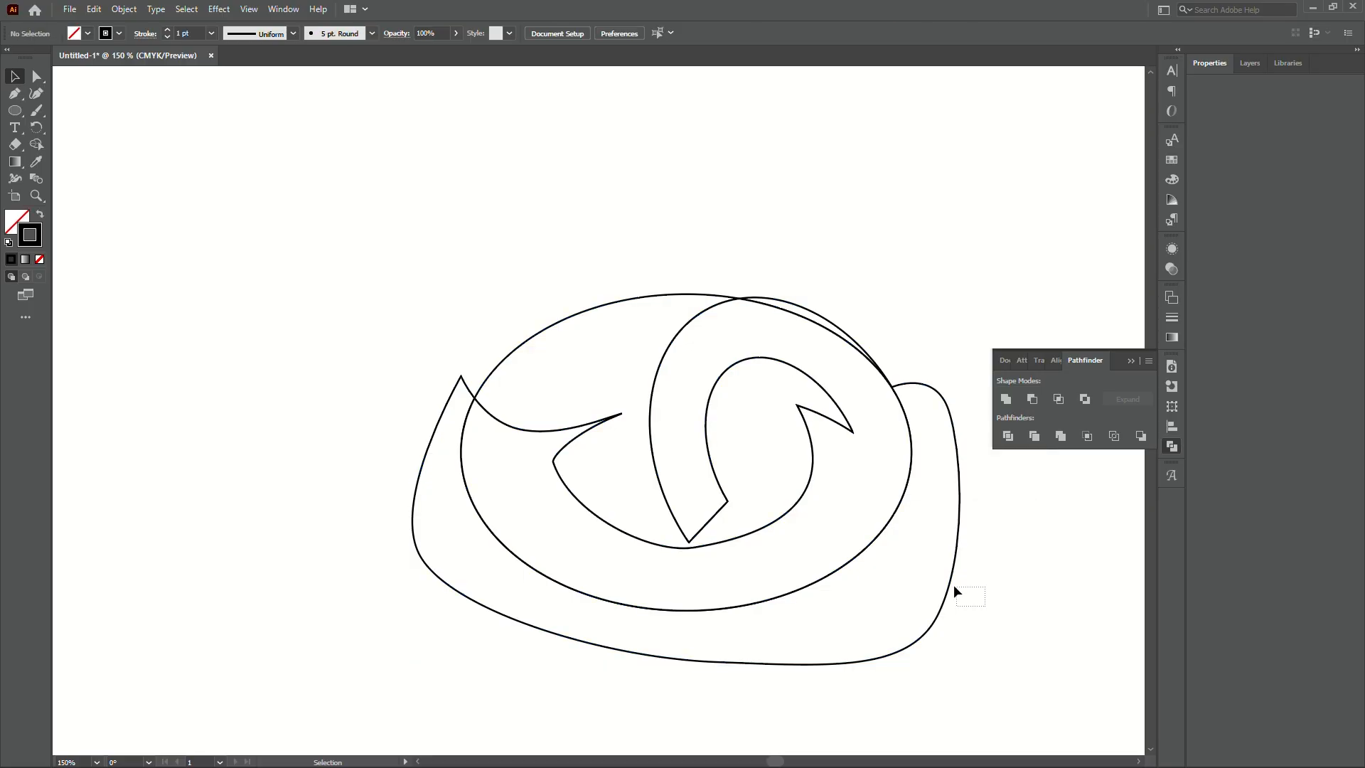
- Test-delete the outer blob and upper swirl pieces, then undo to restore them
{"action": "left_click_drag", "start_coordinate": [954, 590], "coordinate": [936, 572]}
{"action": "key", "text": "Delete"}
{"action": "left_click_drag", "start_coordinate": [544, 250], "coordinate": [595, 330]}
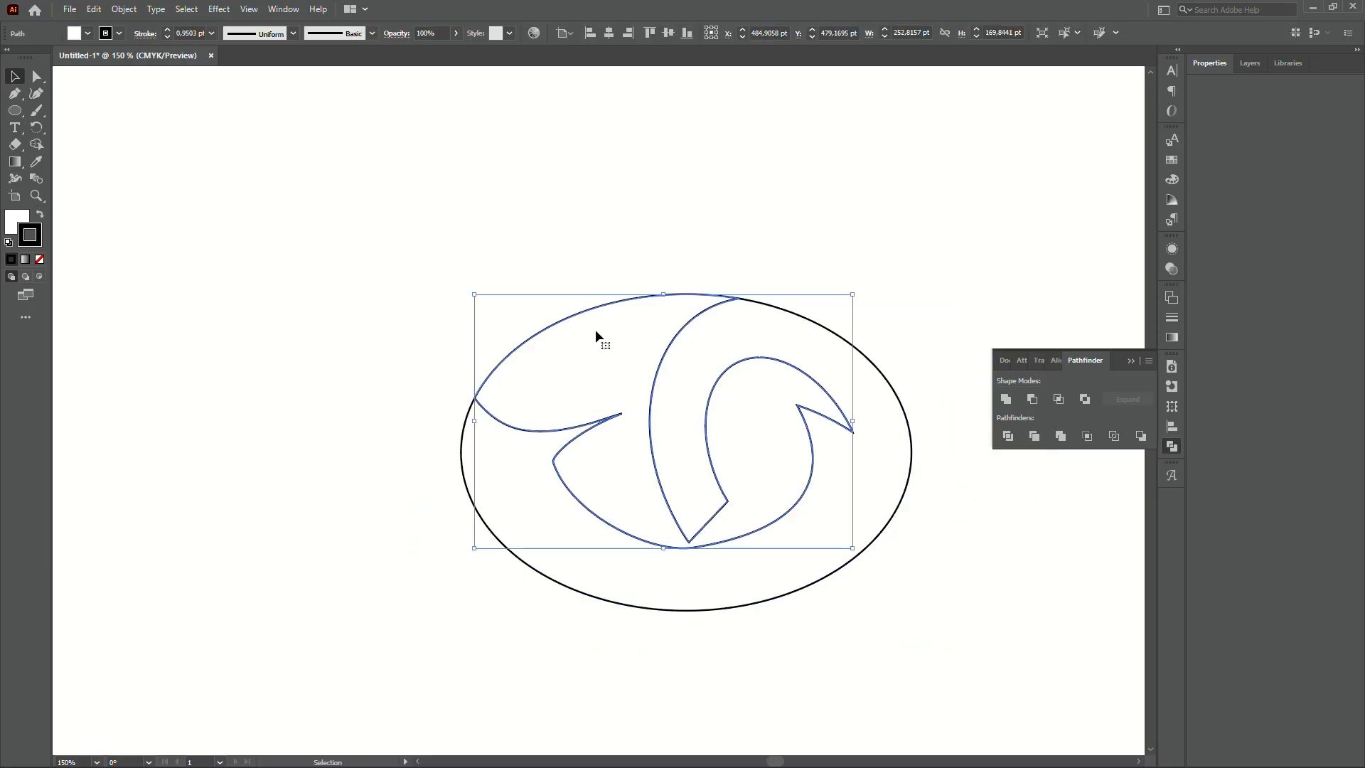
{"action": "key", "text": "Delete"}
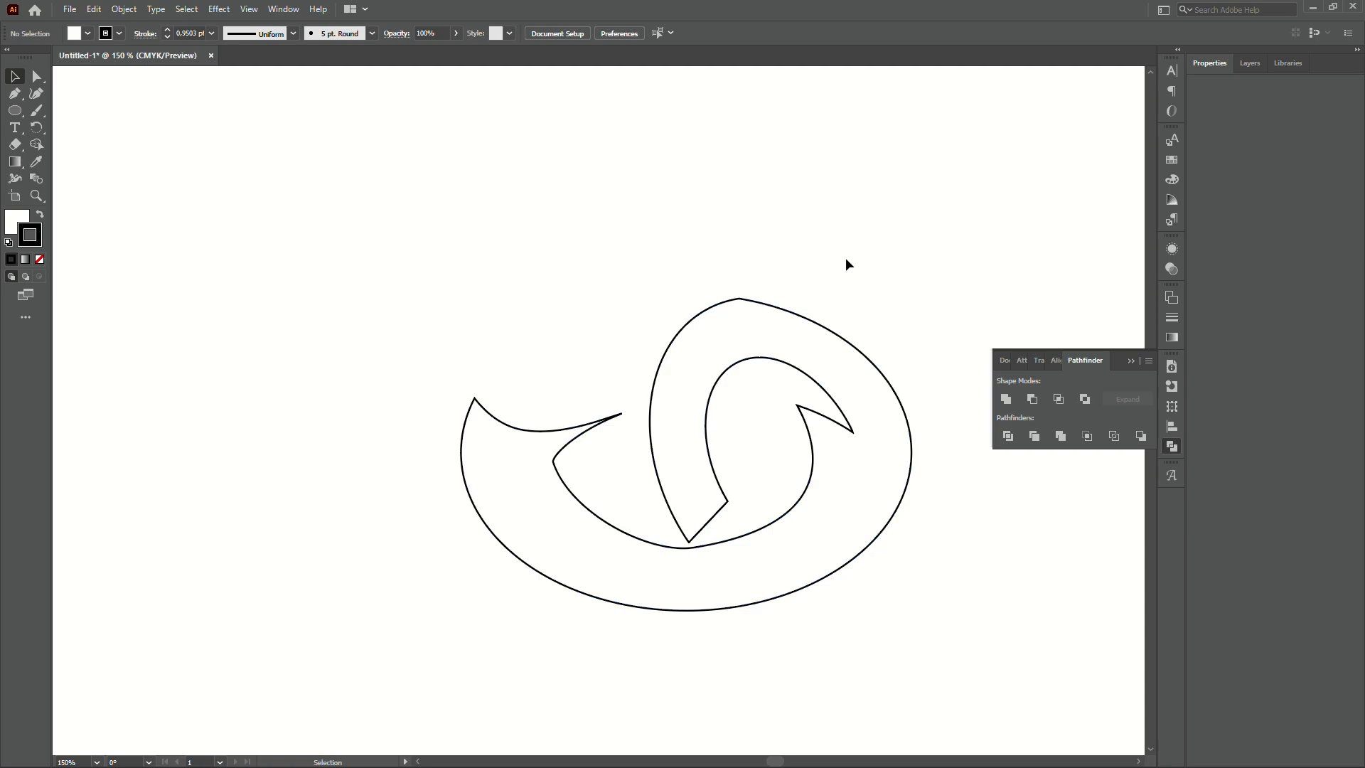
{"action": "key", "text": "ctrl+z"}
{"action": "key", "text": "ctrl+z"}
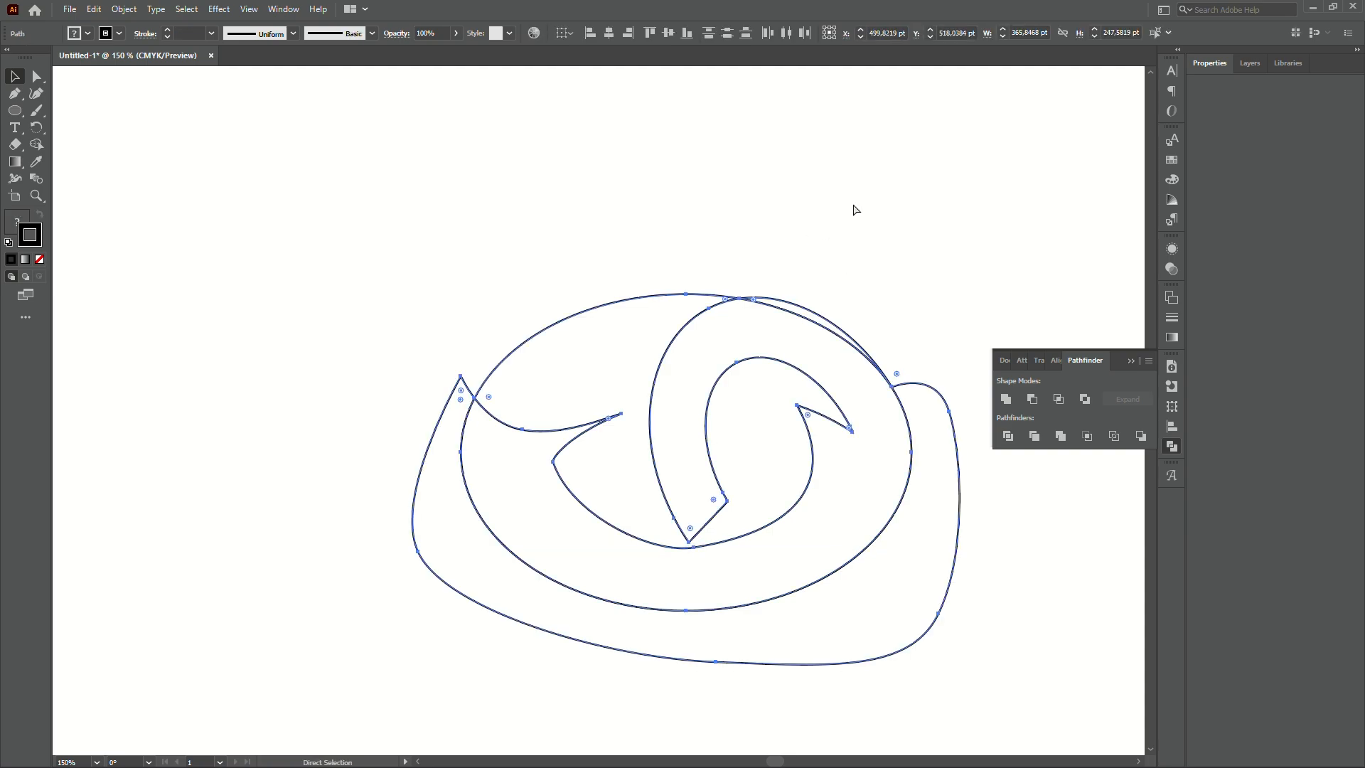
{"action": "left_click", "coordinate": [853, 205]}
- Delete the upper swirl piece, then try removing and moving the large outer piece before undoing
{"action": "left_click_drag", "start_coordinate": [595, 235], "coordinate": [600, 335]}
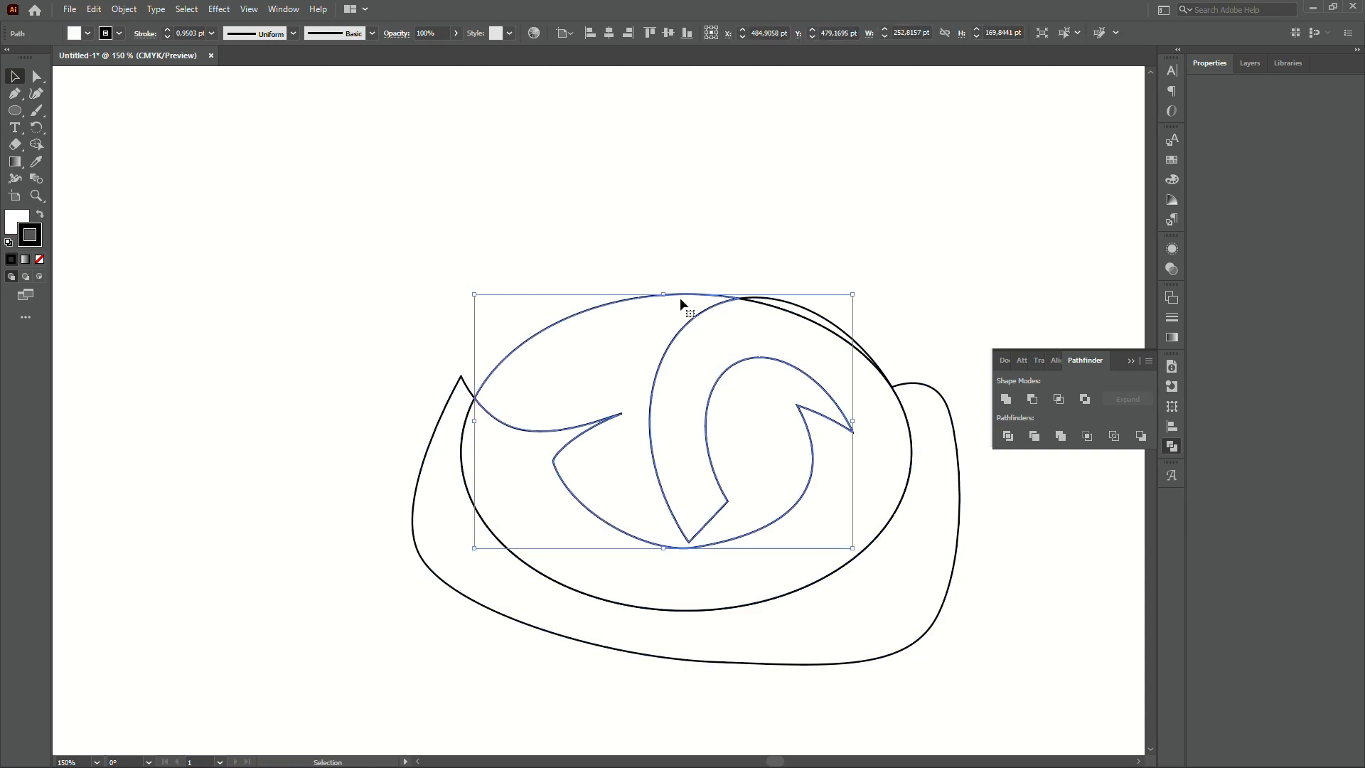
{"action": "key", "text": "Delete"}
{"action": "left_click_drag", "start_coordinate": [329, 332], "coordinate": [430, 562]}
{"action": "key", "text": "Delete"}
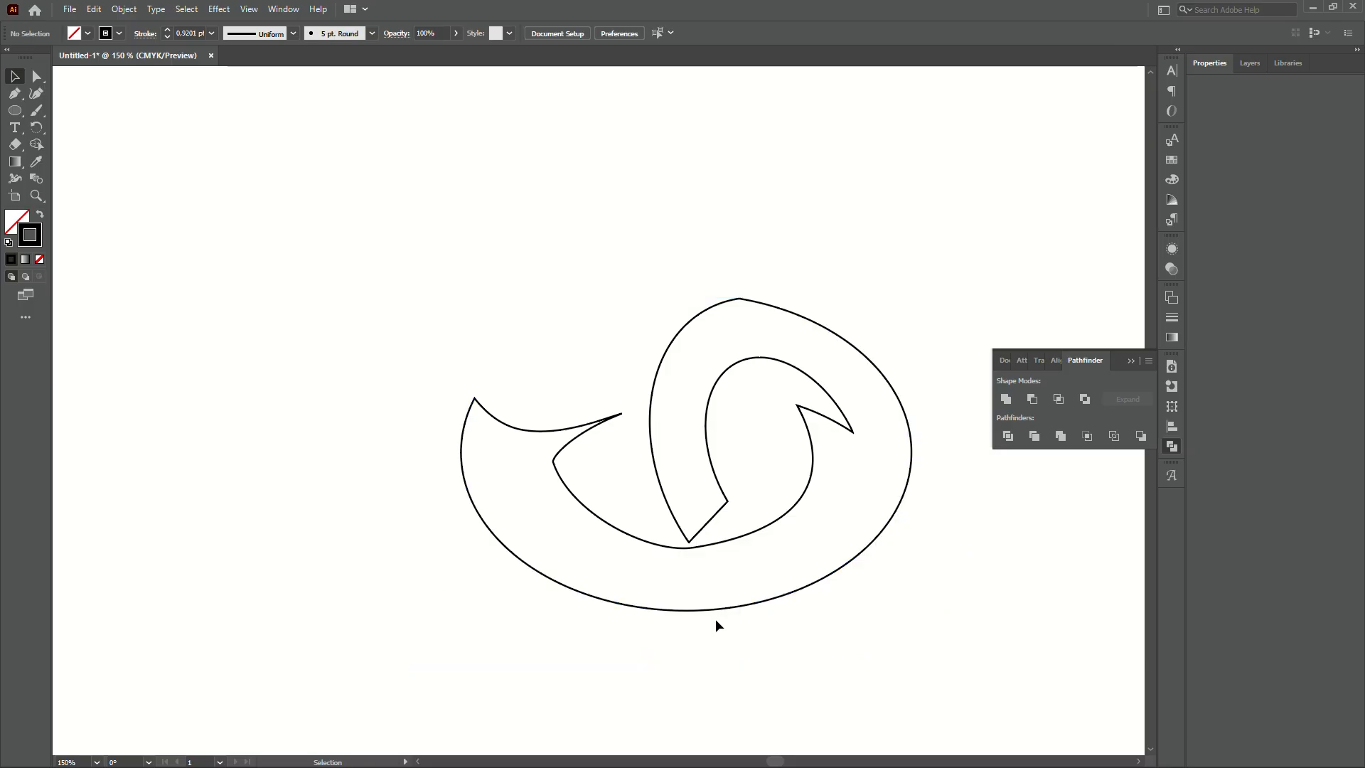
{"action": "key", "text": "ctrl+z"}
{"action": "left_click", "coordinate": [973, 488]}
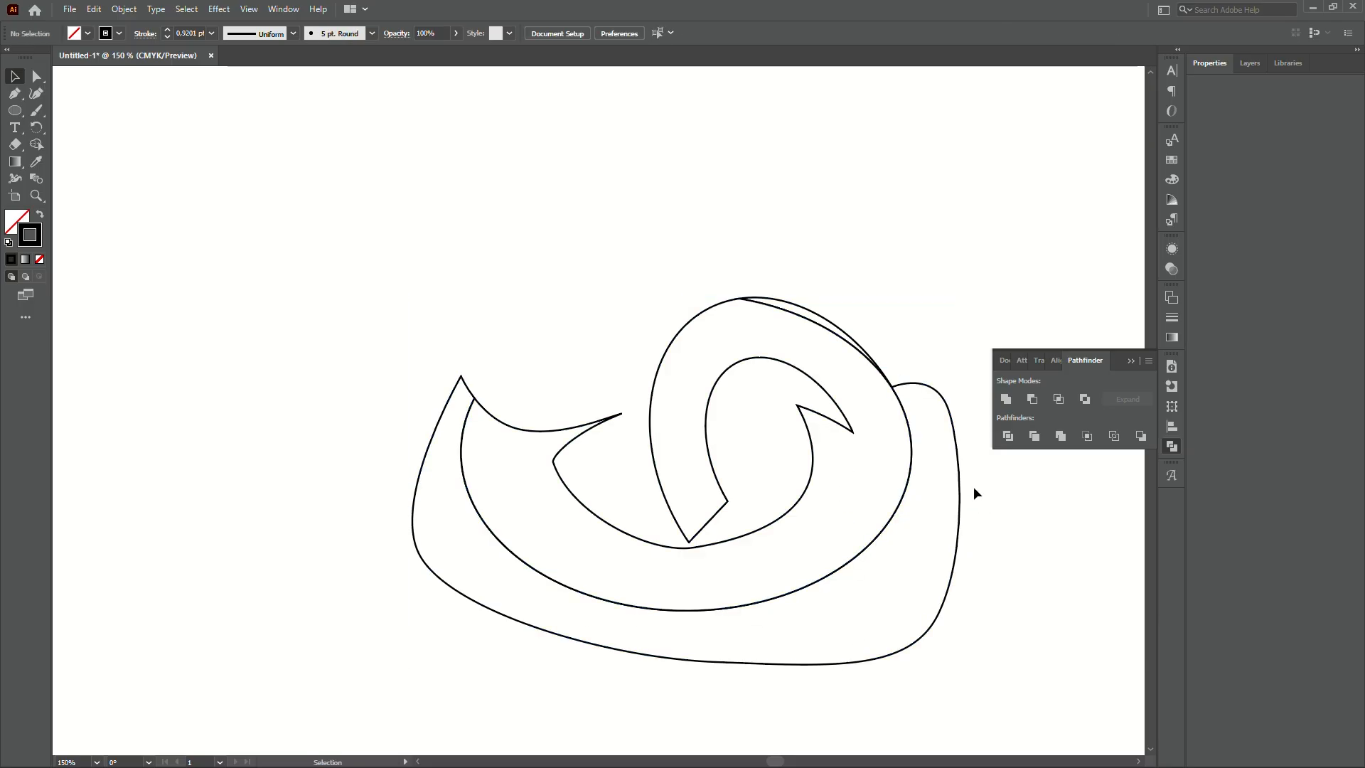
{"action": "left_click_drag", "start_coordinate": [959, 471], "coordinate": [1010, 521]}
{"action": "key", "text": "ctrl+z"}
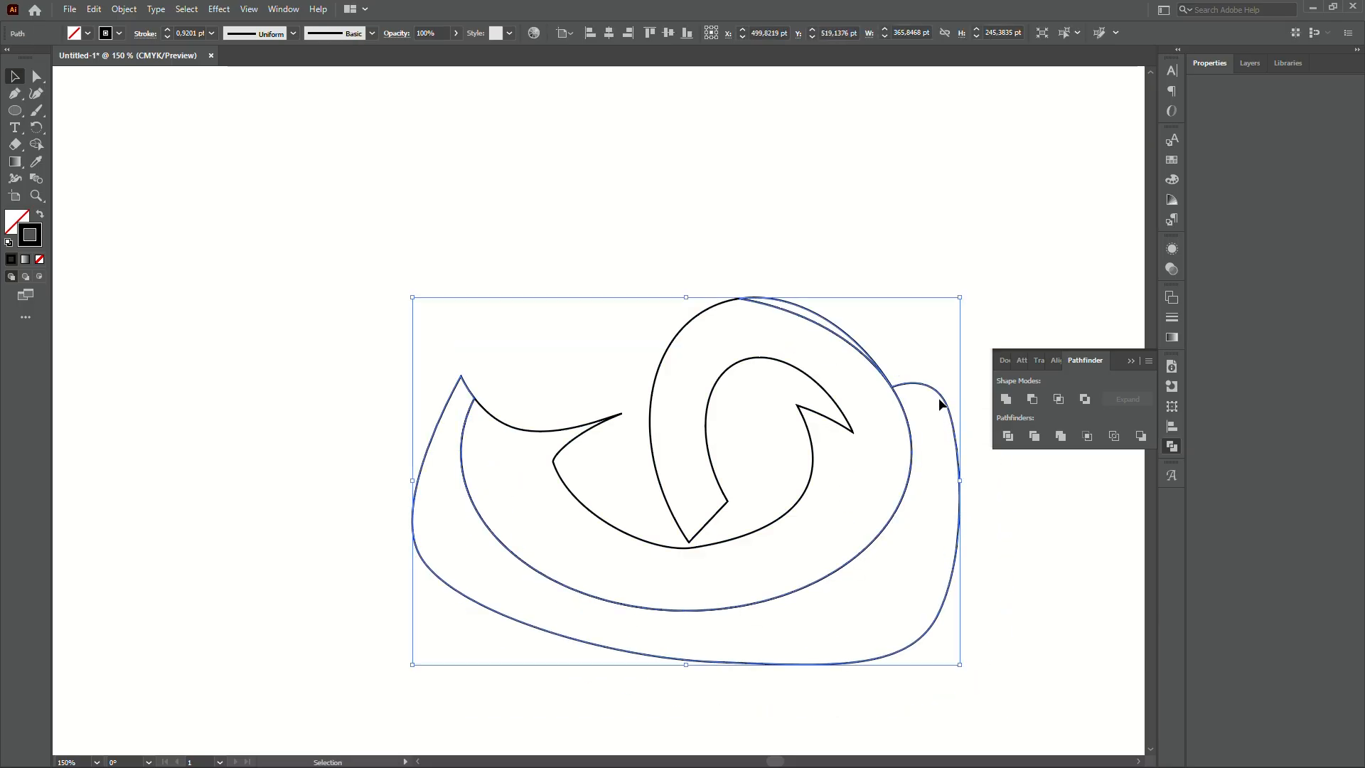
{"action": "scroll", "coordinate": [903, 378], "scroll_direction": "up", "scroll_amount": 5}
- Isolate the large outer piece and delete its left-side anchors
{"action": "left_click", "coordinate": [886, 377]}
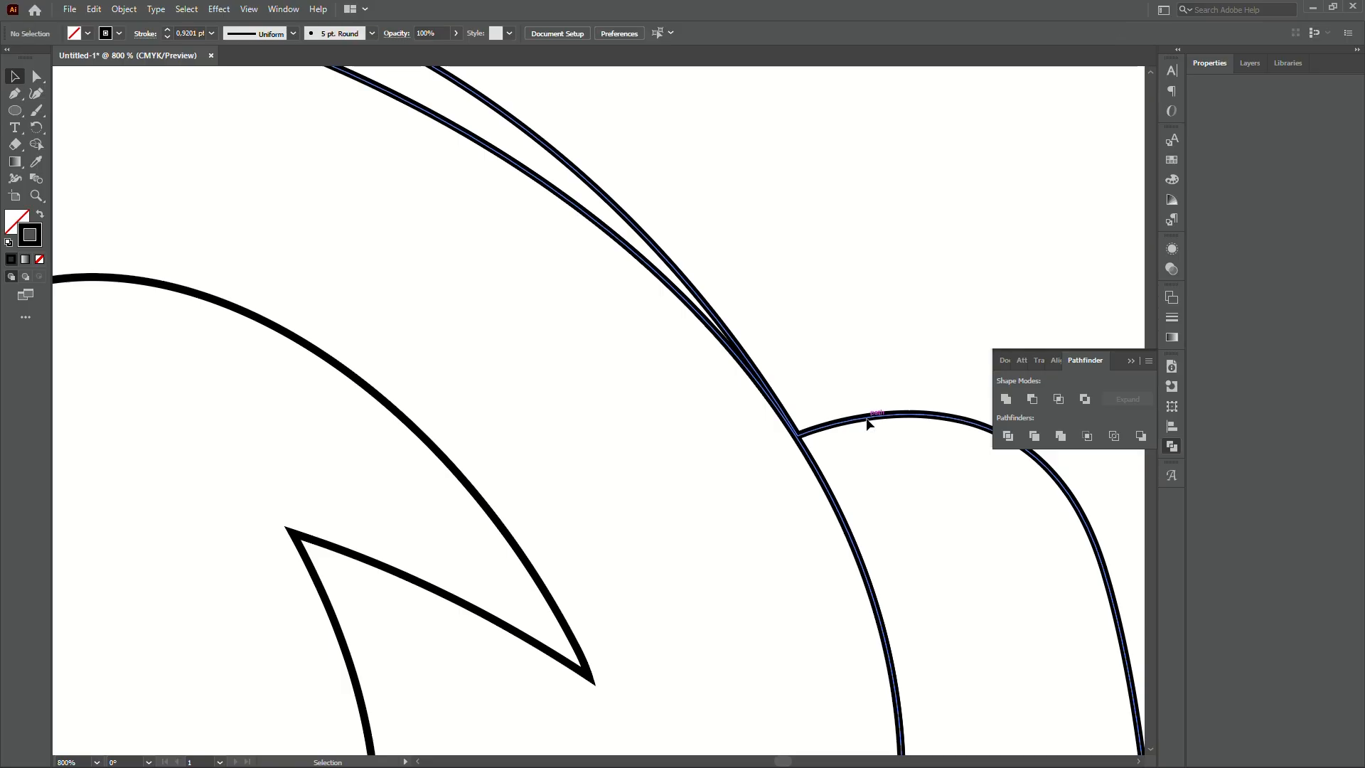
{"action": "left_click", "coordinate": [923, 402]}
{"action": "scroll", "coordinate": [882, 405], "scroll_direction": "down", "scroll_amount": 6}
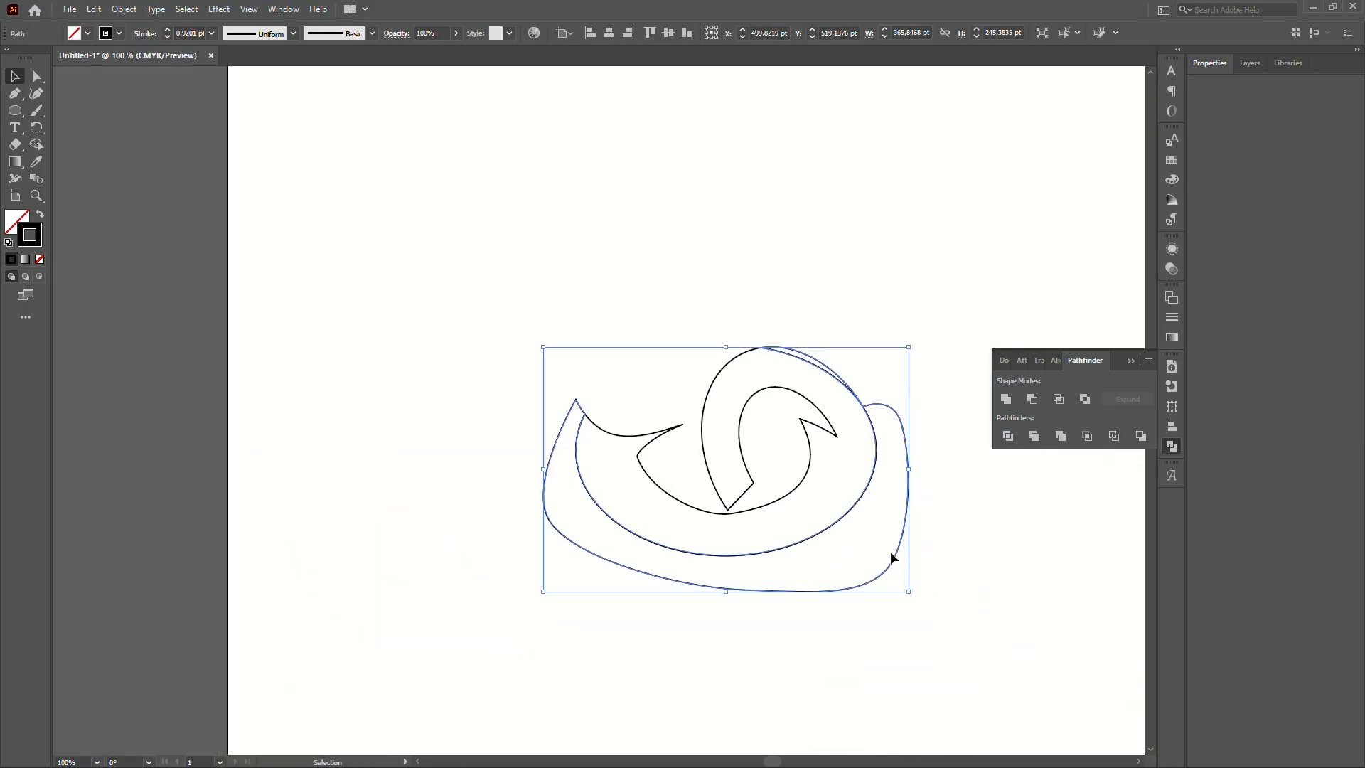
{"action": "double_click", "coordinate": [894, 553]}
{"action": "key", "text": "a"}
{"action": "left_click_drag", "start_coordinate": [393, 339], "coordinate": [677, 639]}
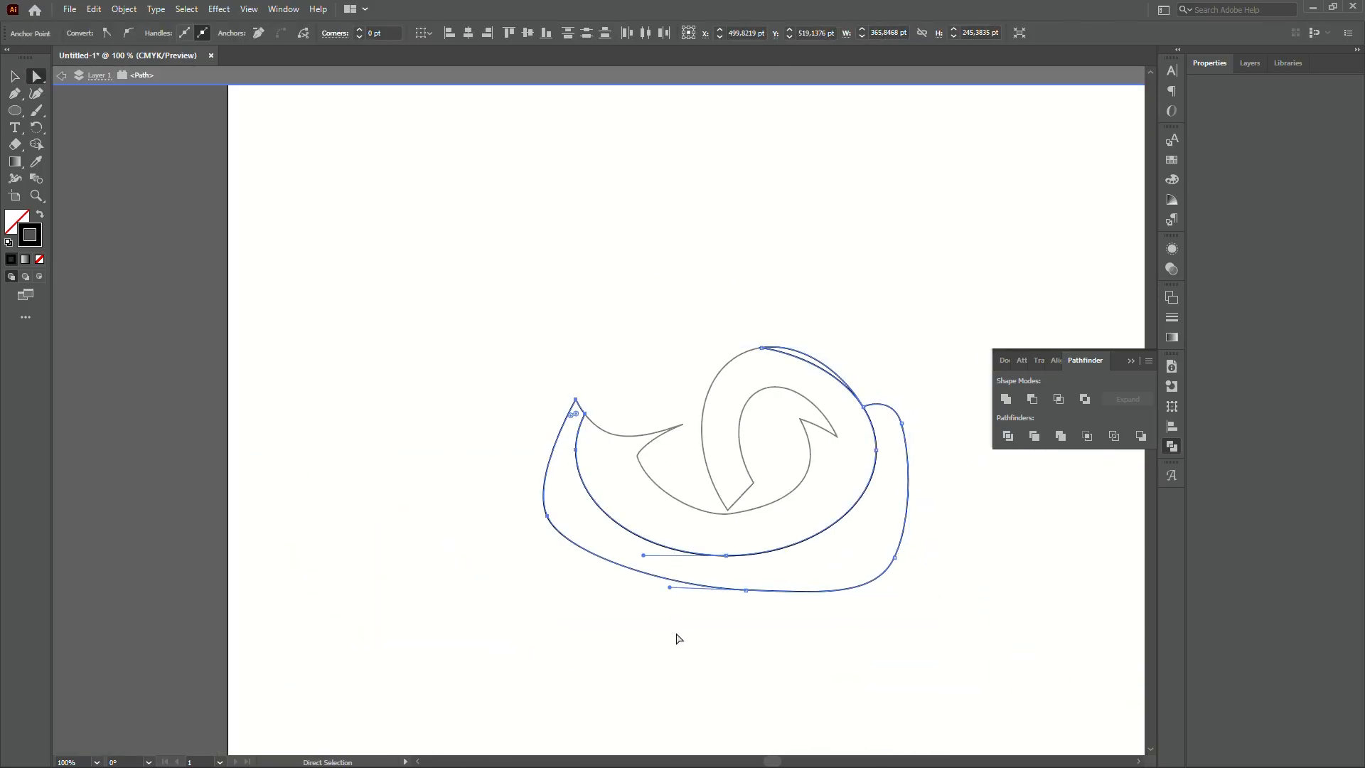
{"action": "key", "text": "Delete"}
- Delete the outer piece's bottom anchors and the stray small curve on the ring
{"action": "left_click_drag", "start_coordinate": [968, 634], "coordinate": [696, 525]}
{"action": "key", "text": "Delete"}
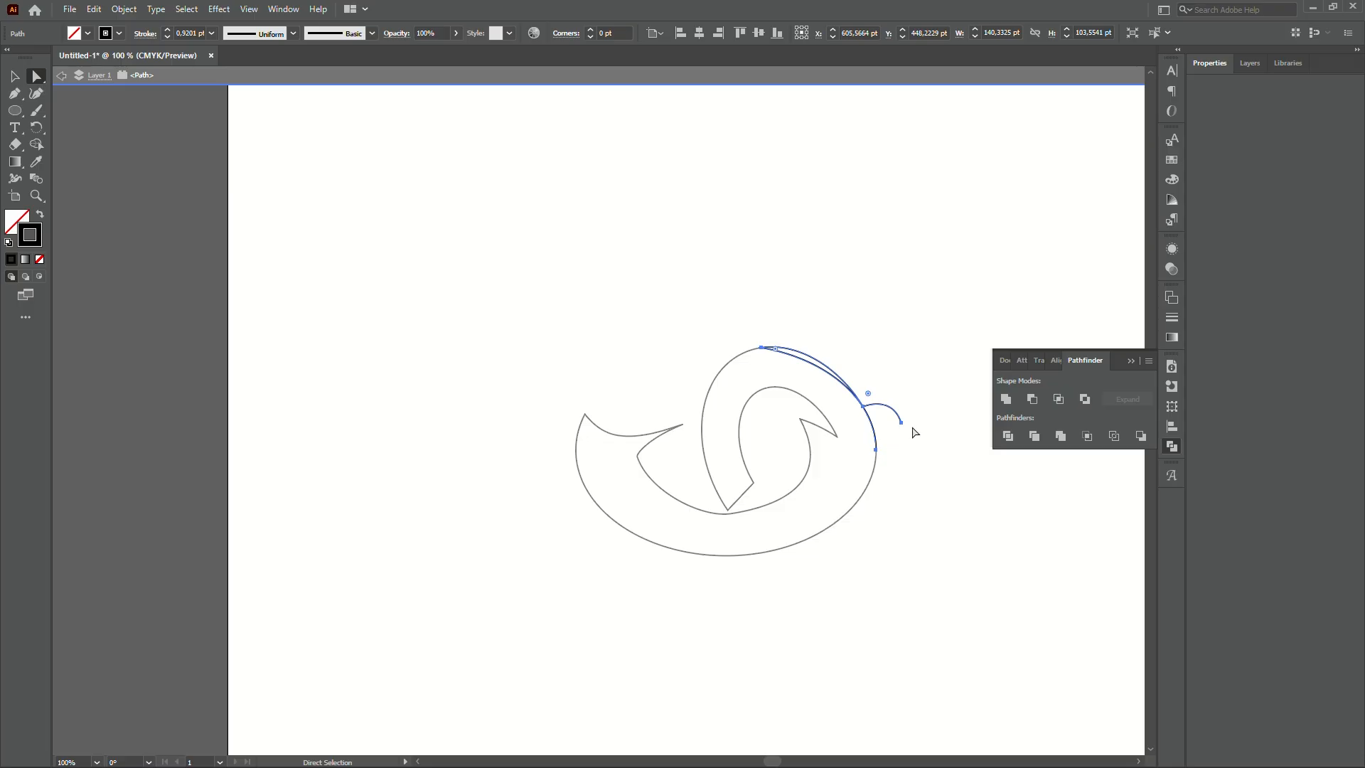
{"action": "scroll", "coordinate": [914, 433], "scroll_direction": "up", "scroll_amount": 3}
{"action": "left_click_drag", "start_coordinate": [915, 559], "coordinate": [800, 352]}
{"action": "key", "text": "Delete"}
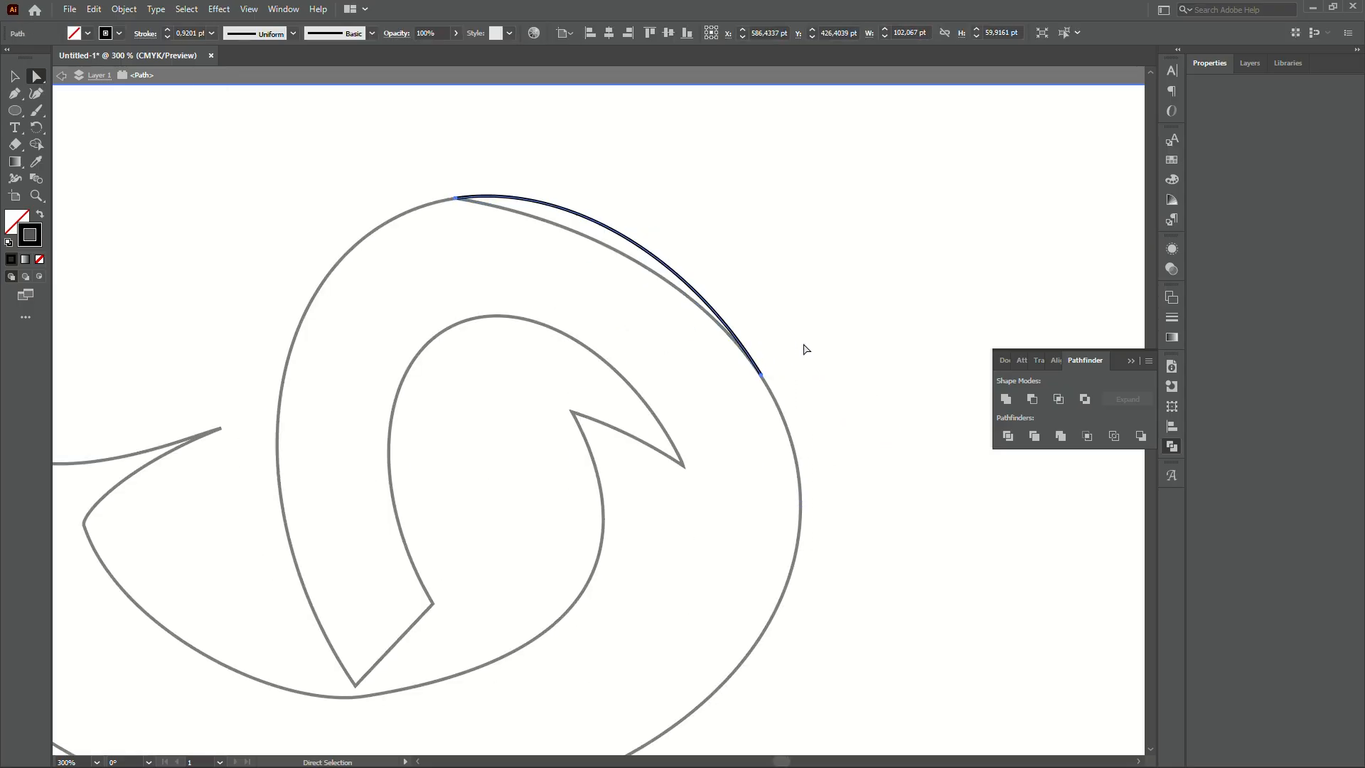
{"action": "left_click", "coordinate": [819, 382]}
- Select all the emblem's outlines and merge them with Pathfinder Unite
{"action": "key", "text": "Escape"}
{"action": "key", "text": "v"}
{"action": "scroll", "coordinate": [796, 313], "scroll_direction": "down", "scroll_amount": 4}
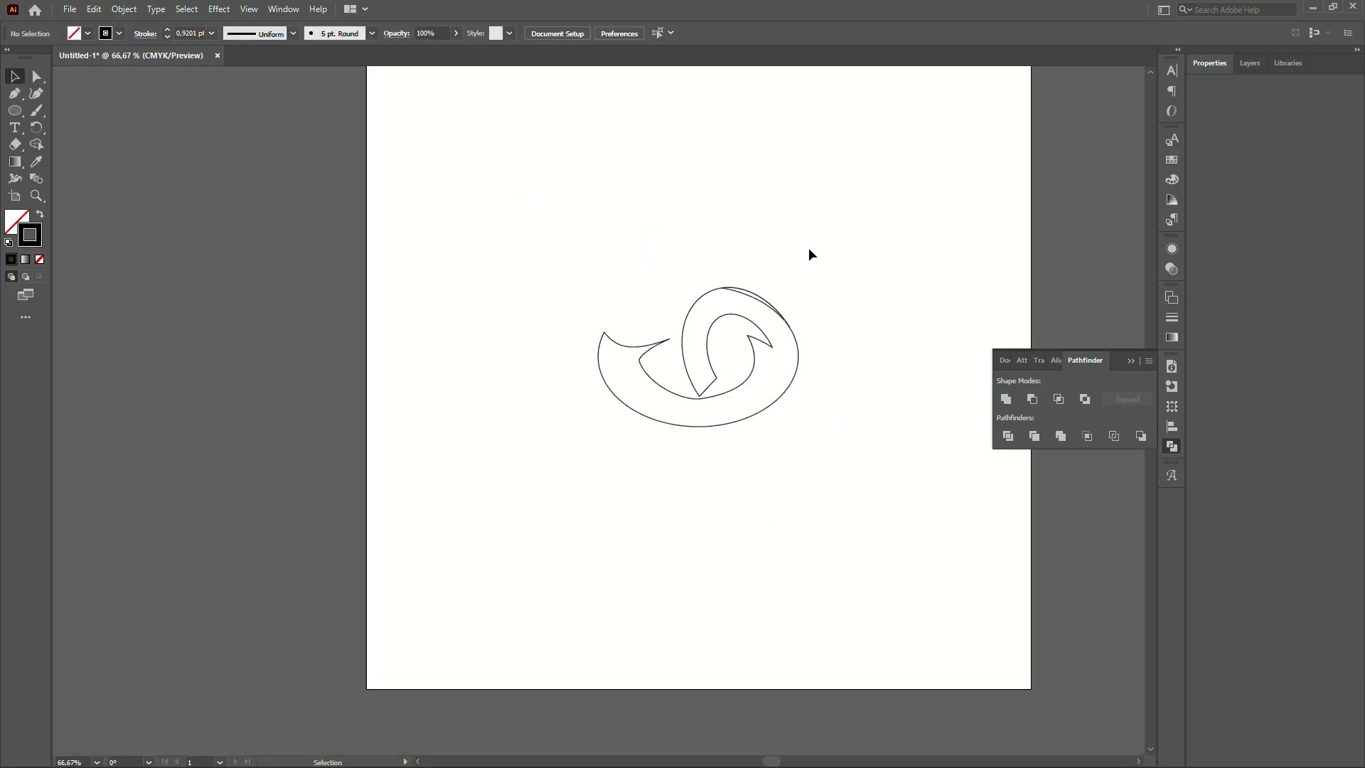
{"action": "scroll", "coordinate": [808, 250], "scroll_direction": "up", "scroll_amount": 1}
{"action": "left_click_drag", "start_coordinate": [844, 253], "coordinate": [512, 613]}
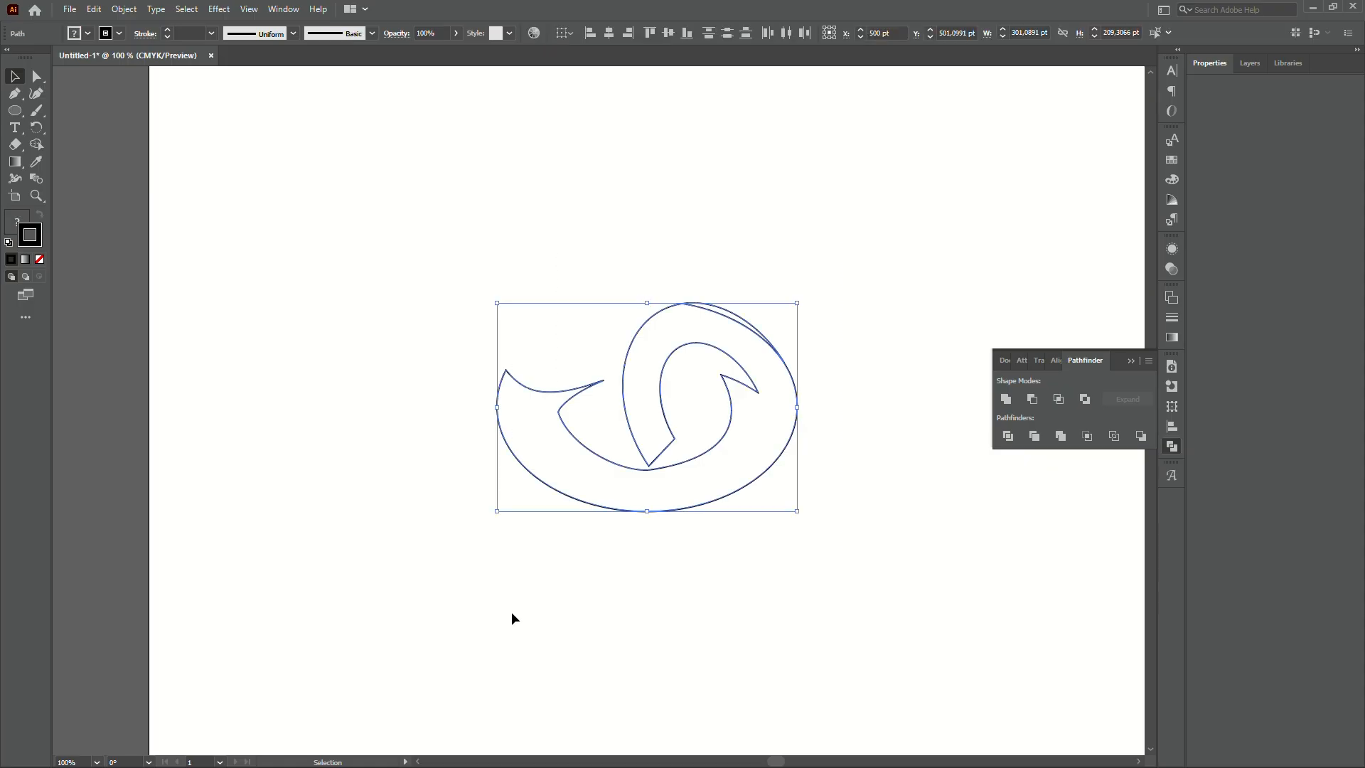
{"action": "left_click", "coordinate": [1007, 399]}
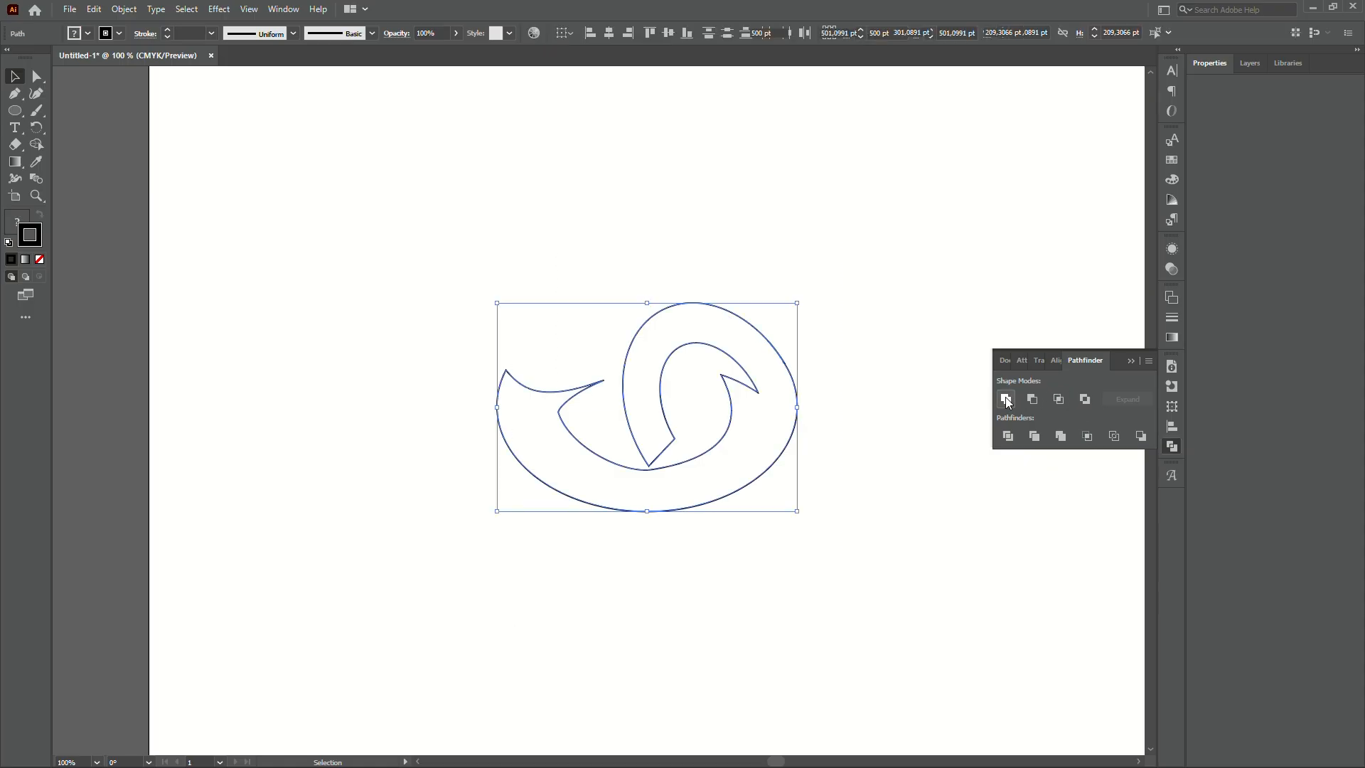
{"action": "left_click", "coordinate": [825, 538]}
- Smooth the upper-right outer edge by pulling the kink anchor's lower handle upward
{"action": "scroll", "coordinate": [825, 538], "scroll_direction": "up", "scroll_amount": 1}
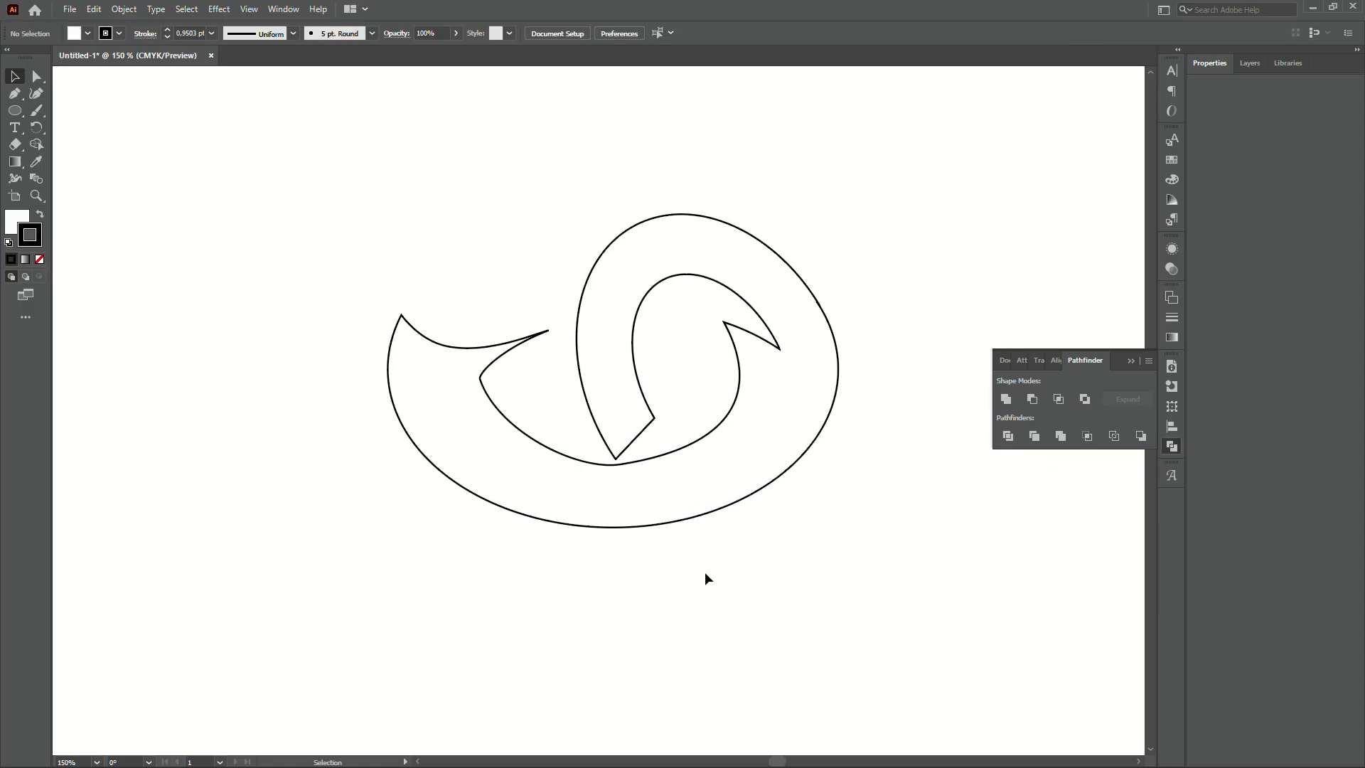
{"action": "scroll", "coordinate": [832, 276], "scroll_direction": "up", "scroll_amount": 3}
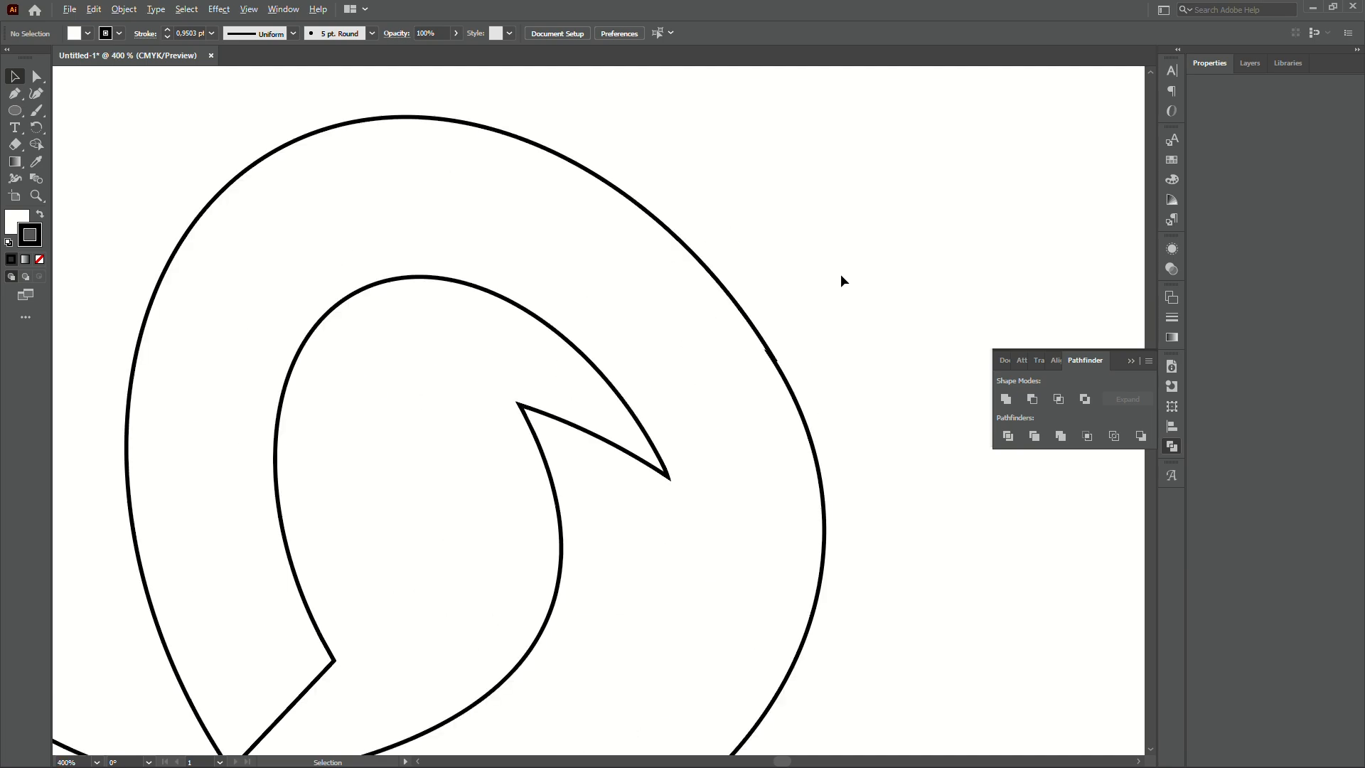
{"action": "left_click", "coordinate": [784, 373]}
{"action": "scroll", "coordinate": [785, 375], "scroll_direction": "up", "scroll_amount": 2}
{"action": "key", "text": "a"}
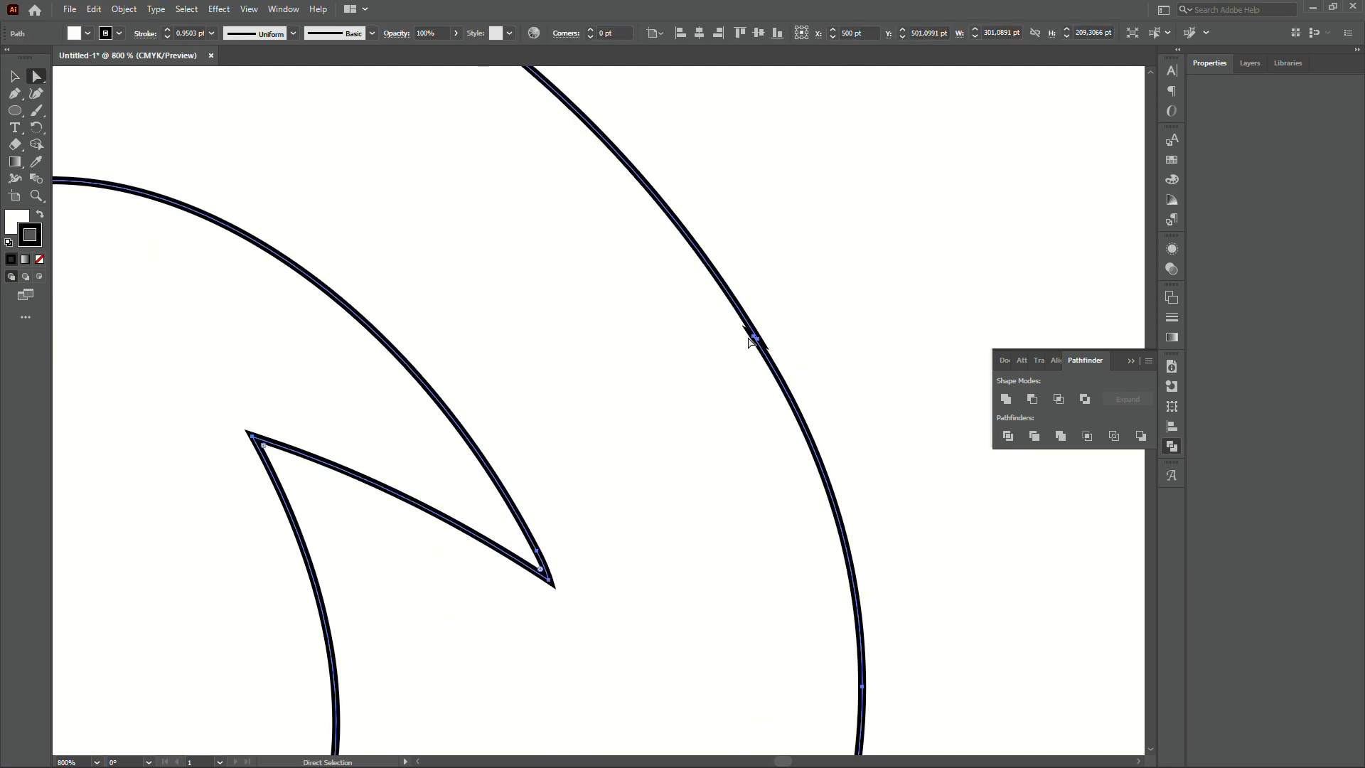
{"action": "left_click", "coordinate": [755, 340]}
{"action": "key", "text": "p"}
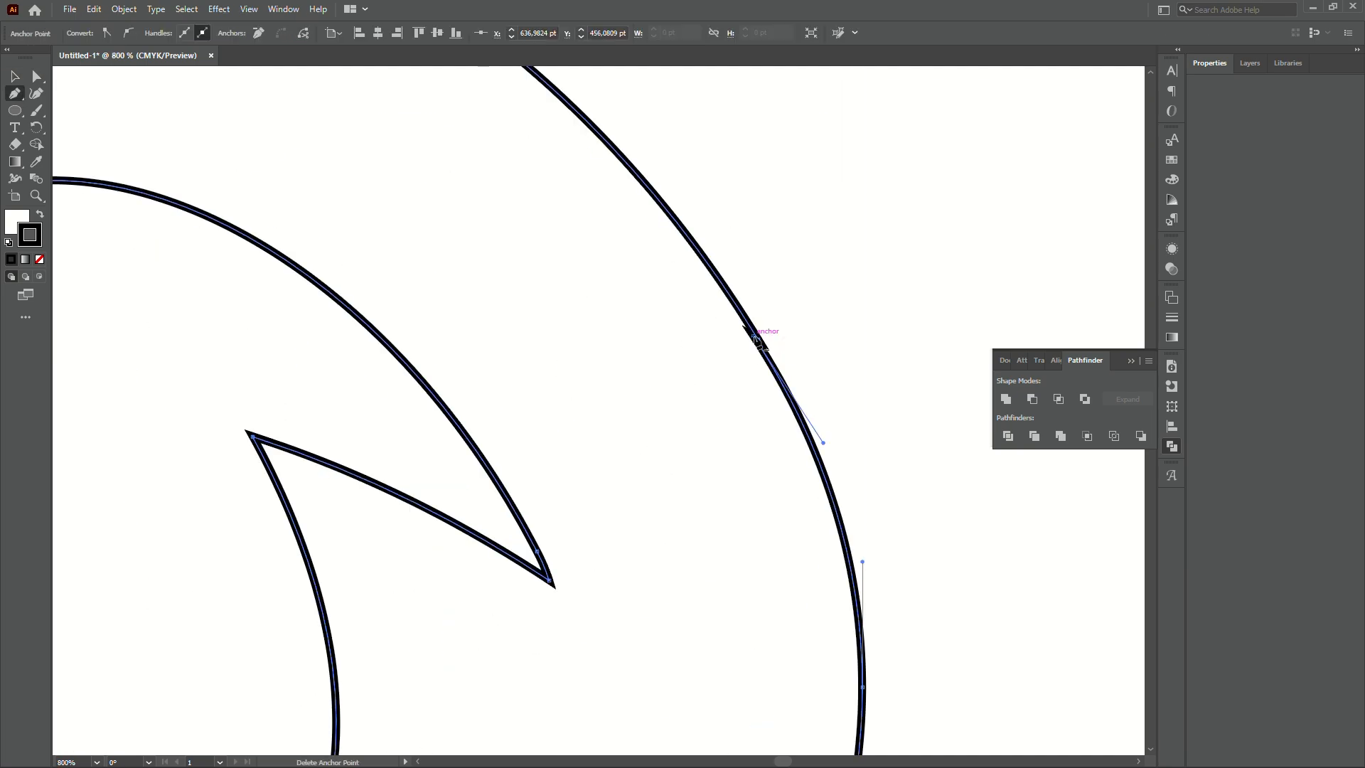
{"action": "key", "text": "a"}
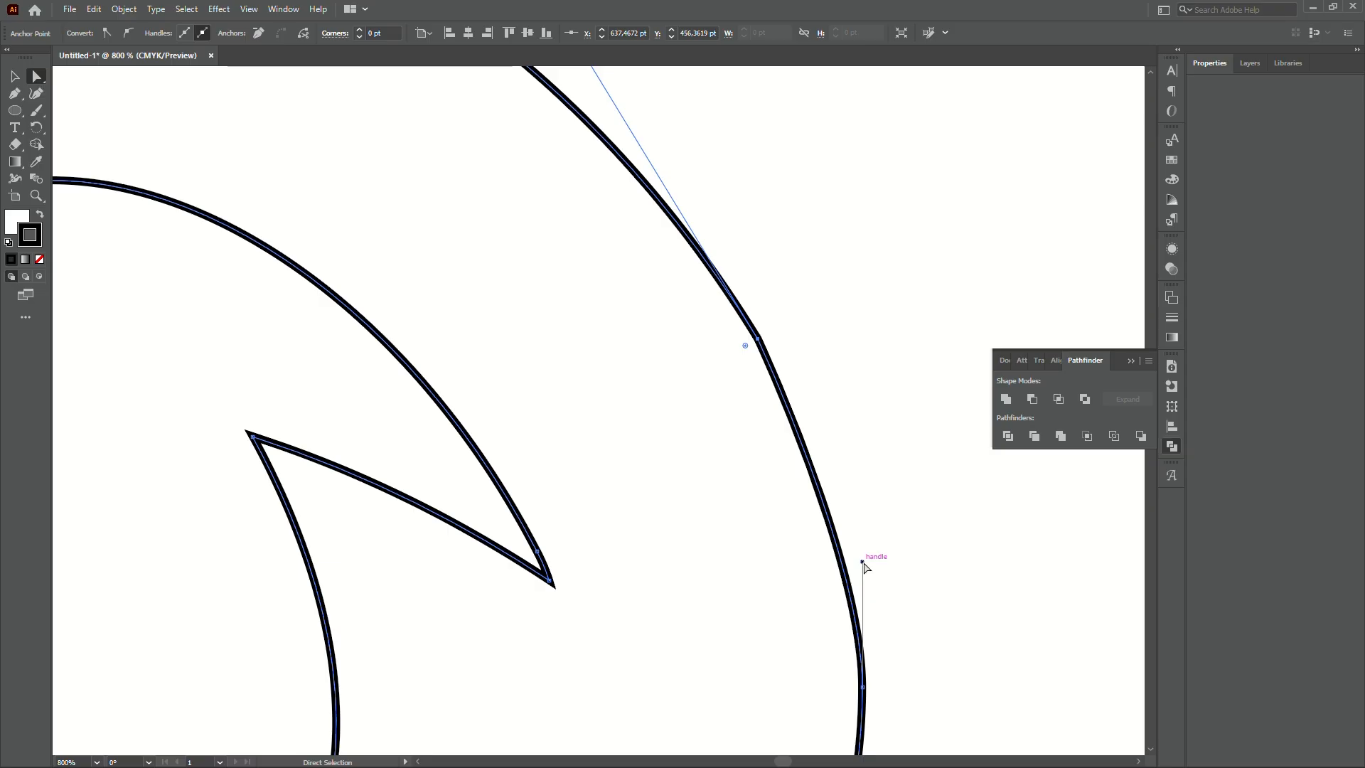
{"action": "left_click_drag", "start_coordinate": [862, 561], "coordinate": [861, 498]}
{"action": "left_click", "coordinate": [858, 381]}
{"action": "scroll", "coordinate": [857, 380], "scroll_direction": "down", "scroll_amount": 5}
- Try moving the inner curl's bottom junction anchor upward, then undo the change
{"action": "scroll", "coordinate": [871, 387], "scroll_direction": "up", "scroll_amount": 1}
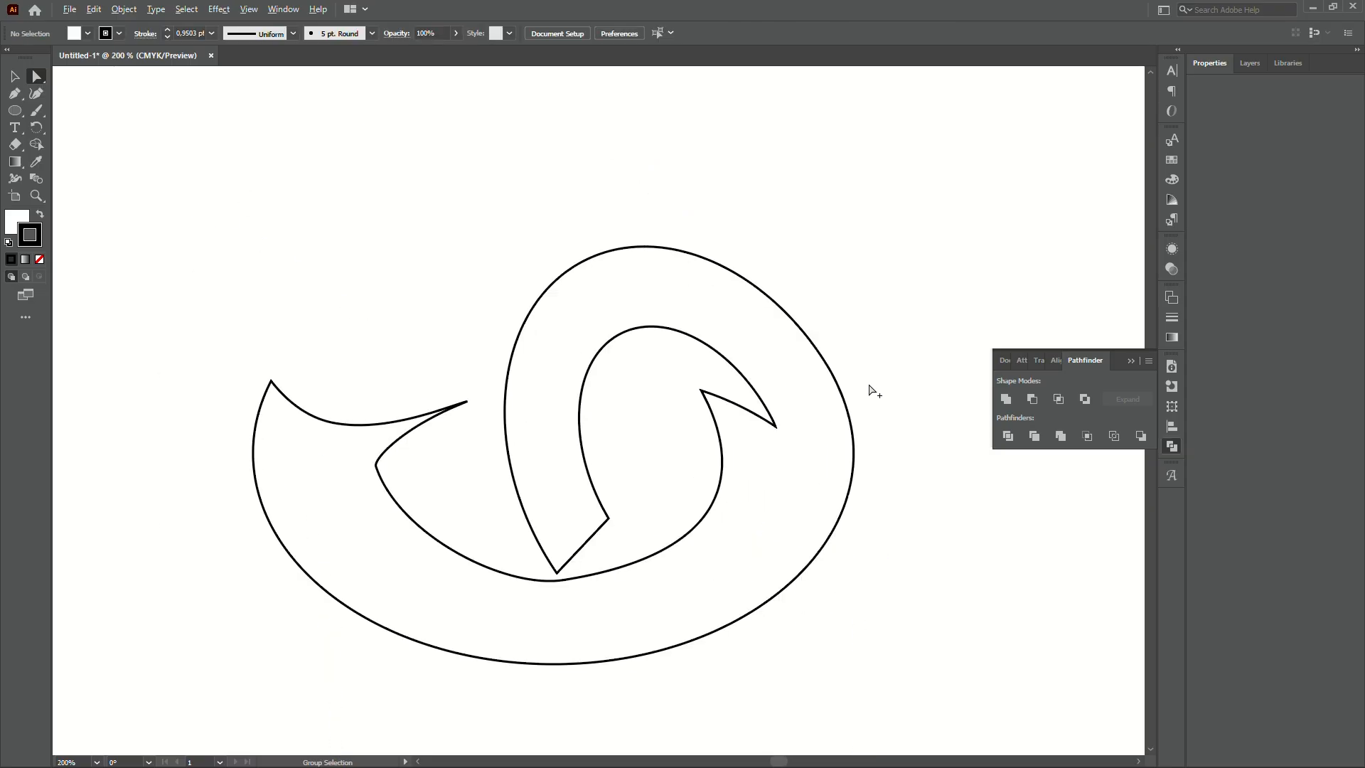
{"action": "key", "text": "space"}
{"action": "left_click_drag", "start_coordinate": [874, 388], "coordinate": [888, 334]}
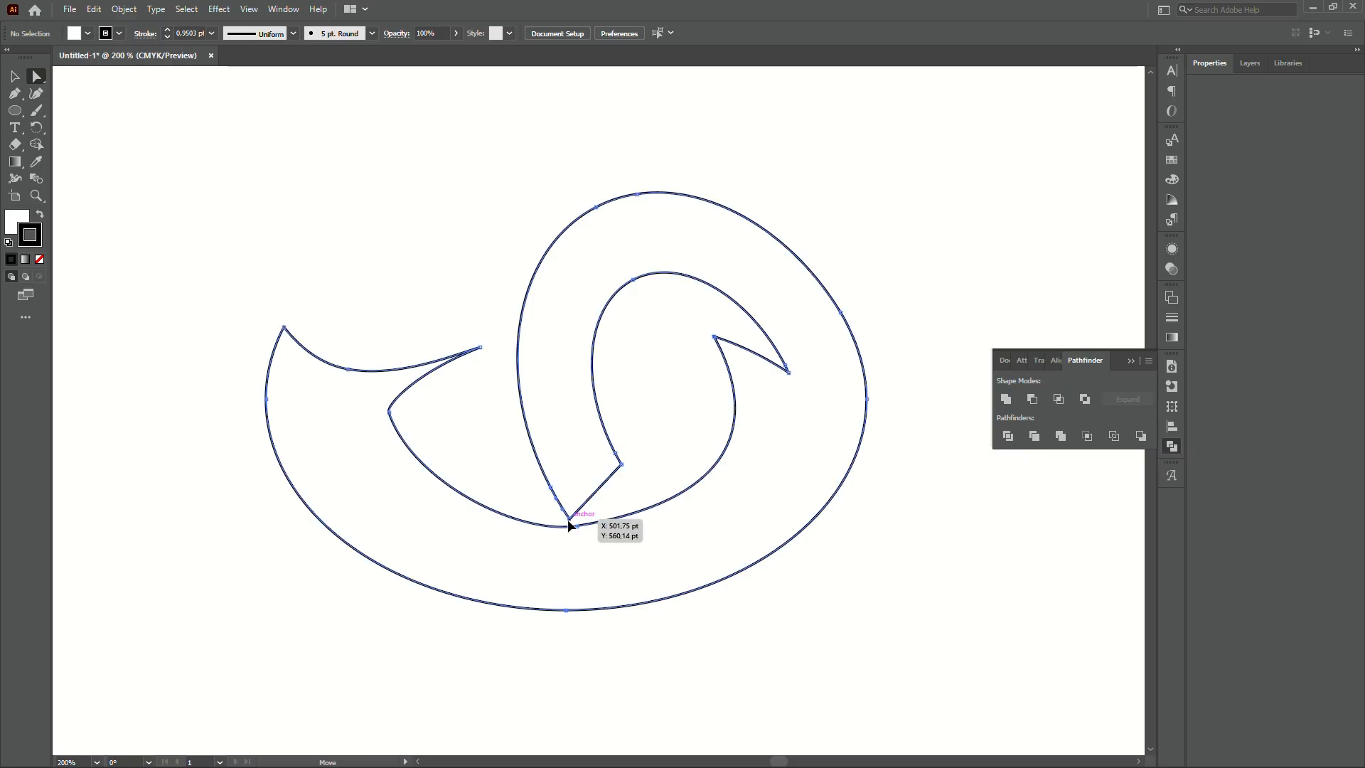
{"action": "left_click_drag", "start_coordinate": [569, 525], "coordinate": [563, 440]}
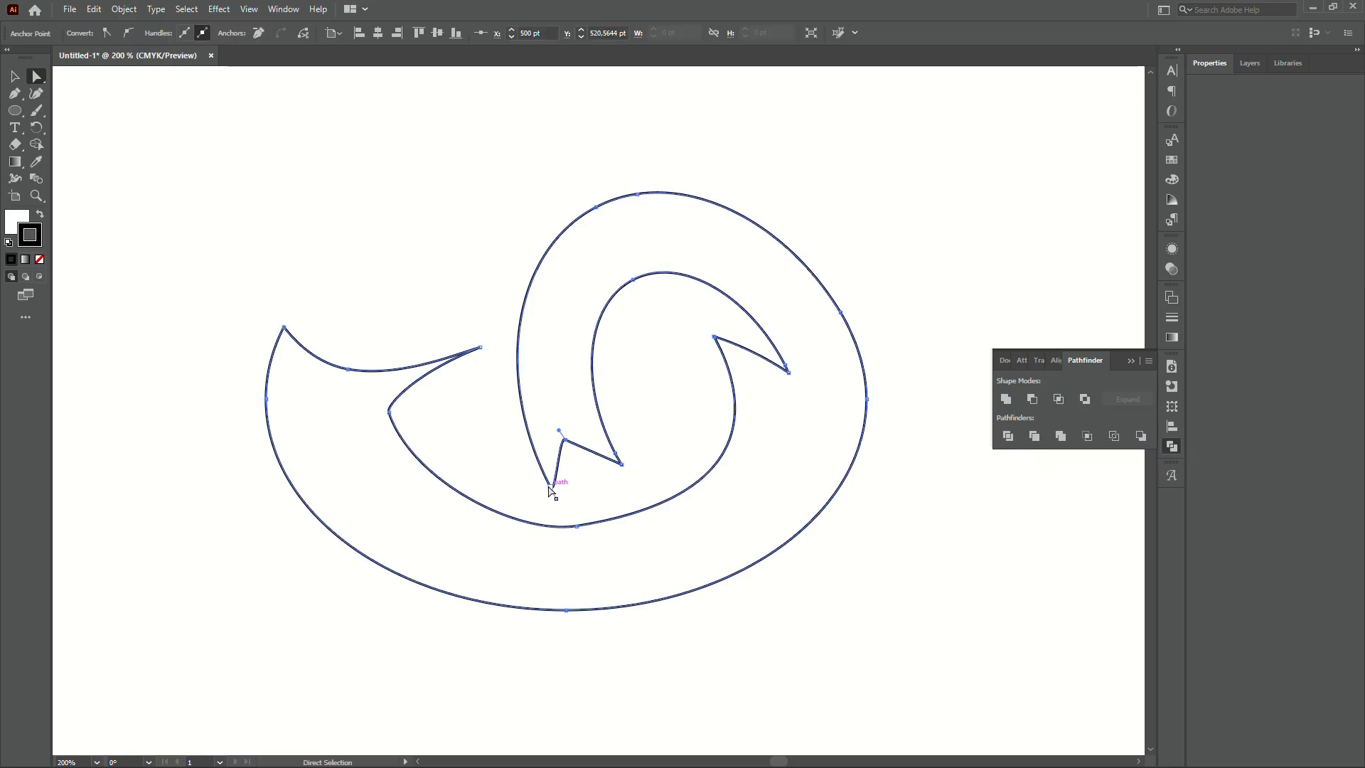
{"action": "left_click_drag", "start_coordinate": [551, 489], "coordinate": [537, 443]}
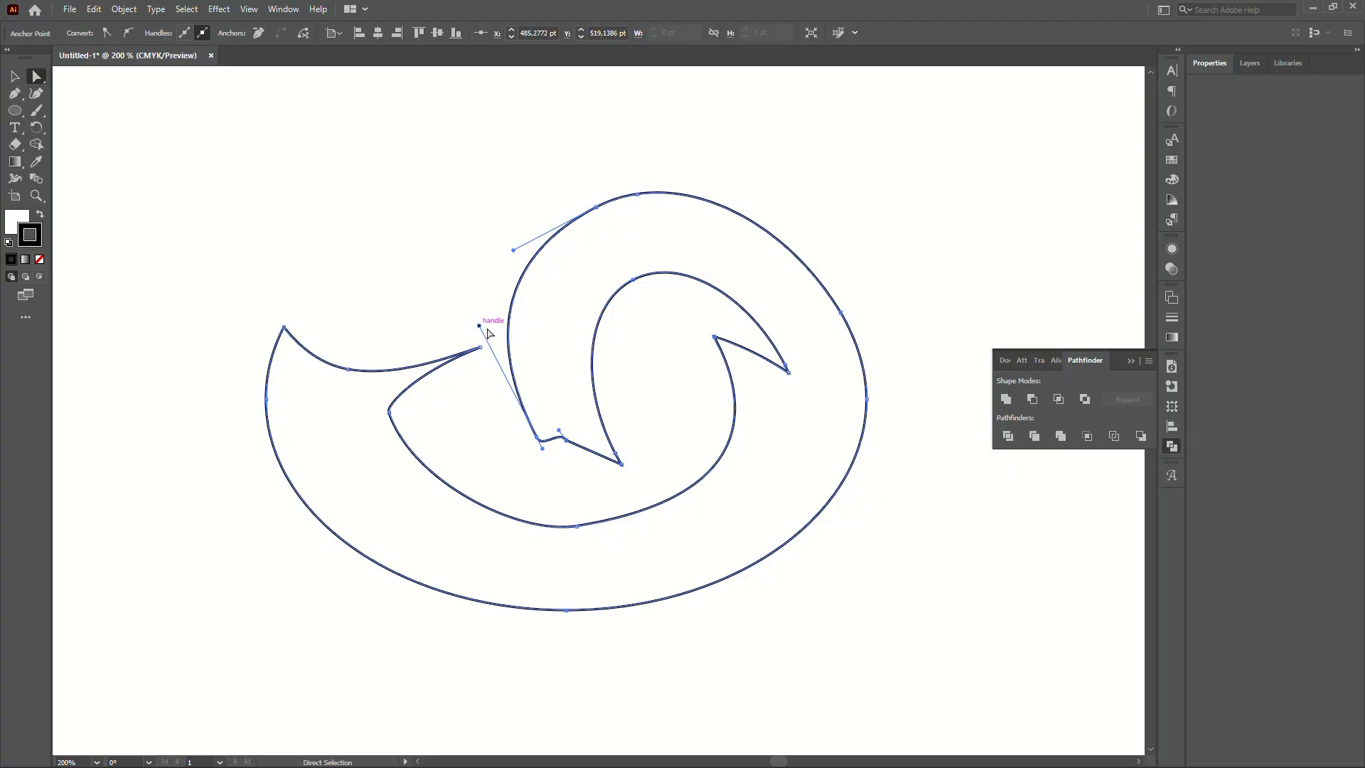
{"action": "key", "text": "ctrl+z"}
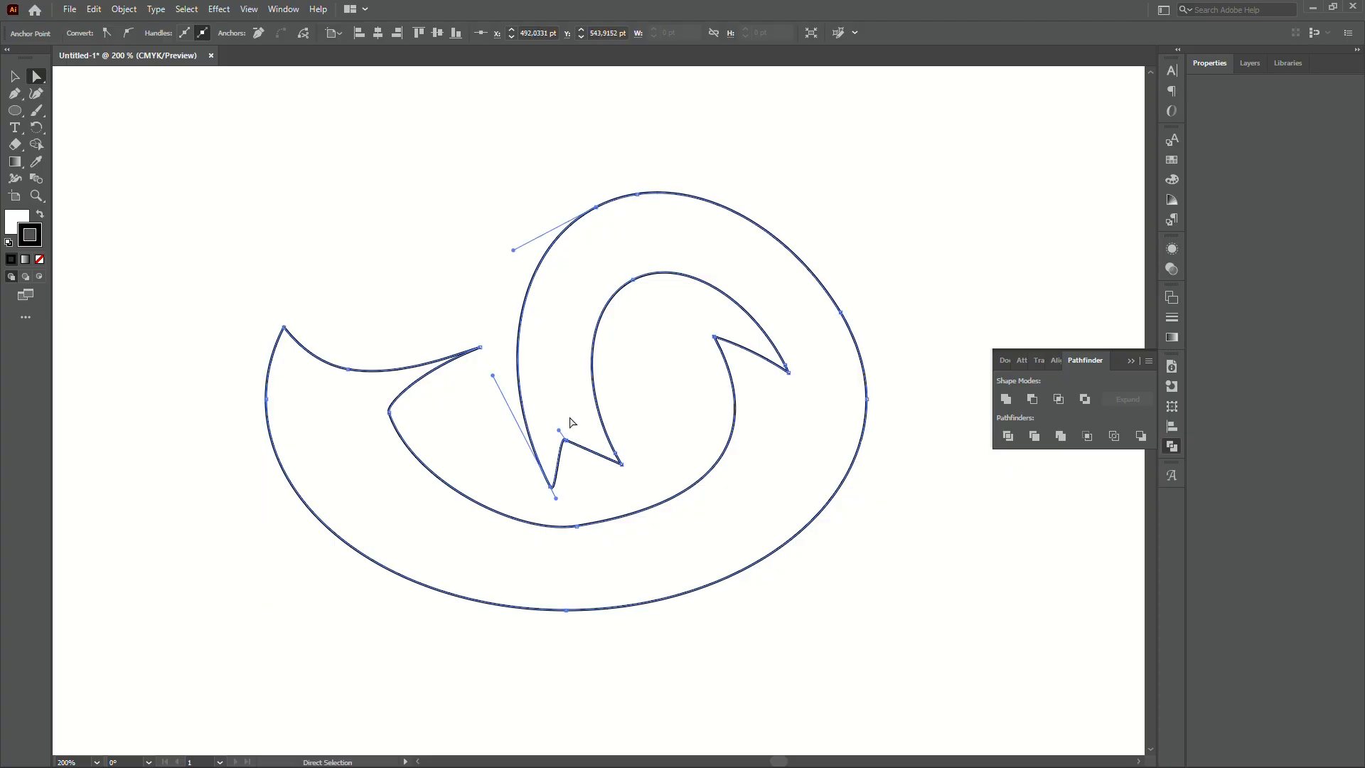
- Add an anchor on the neck's left stroke and drag the bottom tip into a sharp point
{"action": "key", "text": "p"}
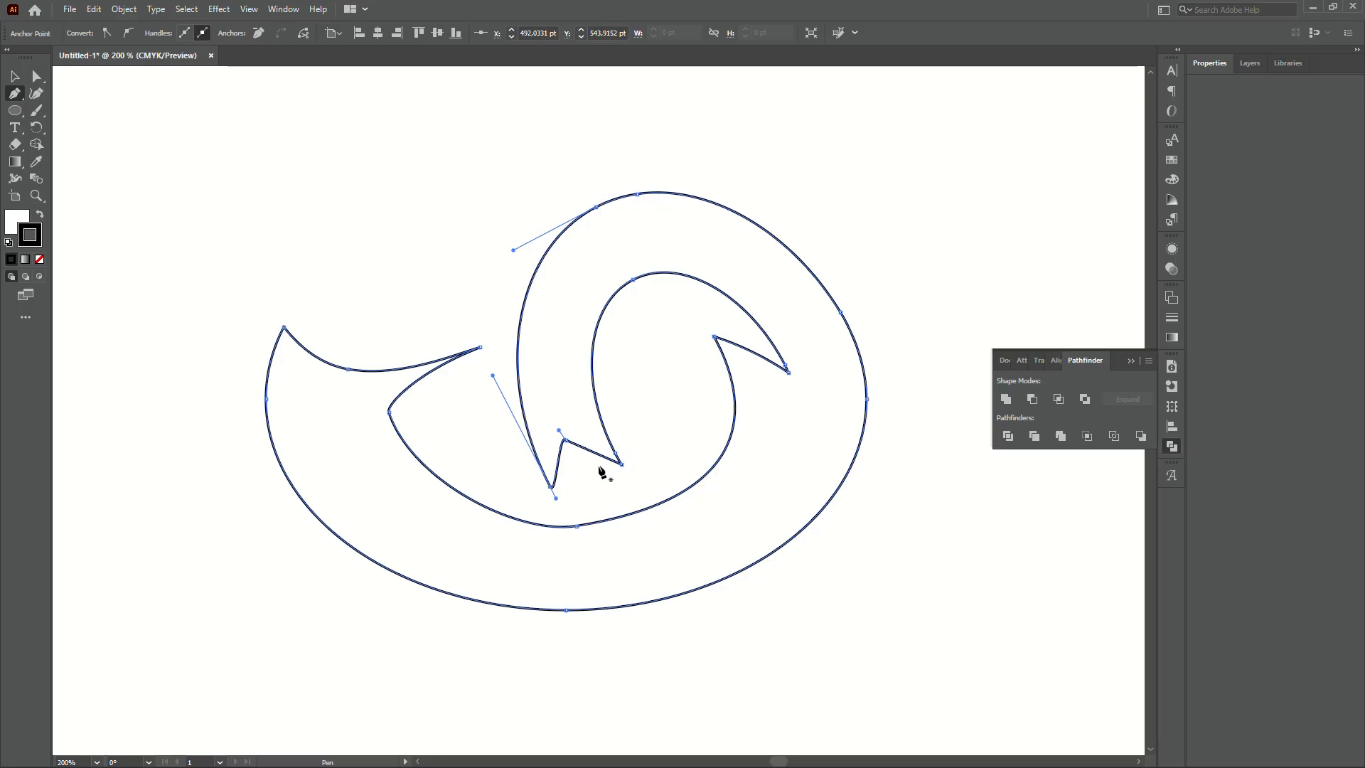
{"action": "left_click", "coordinate": [526, 420]}
{"action": "key", "text": "a"}
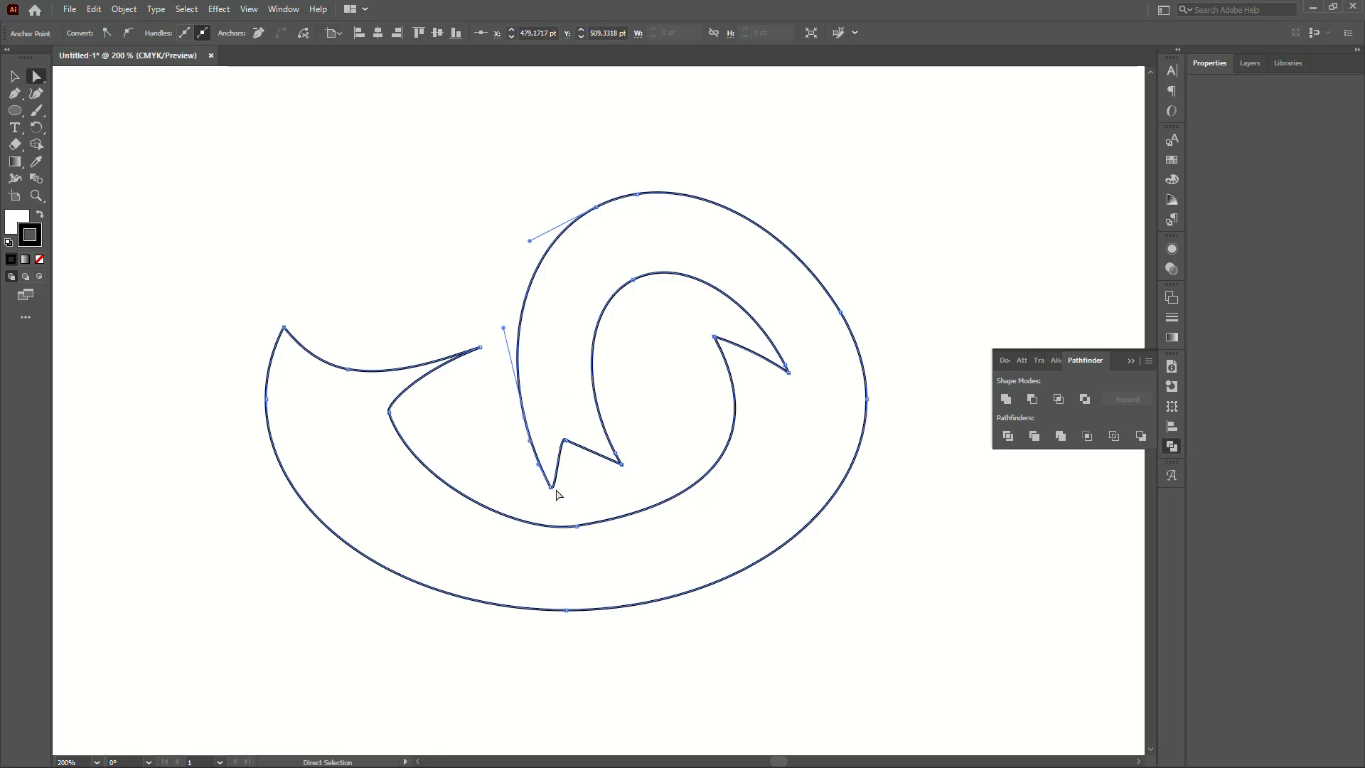
{"action": "left_click_drag", "start_coordinate": [552, 488], "coordinate": [625, 500]}
- Convert the neck's tip anchor to smooth and move the left-curve anchor up and right
{"action": "scroll", "coordinate": [625, 500], "scroll_direction": "up", "scroll_amount": 3}
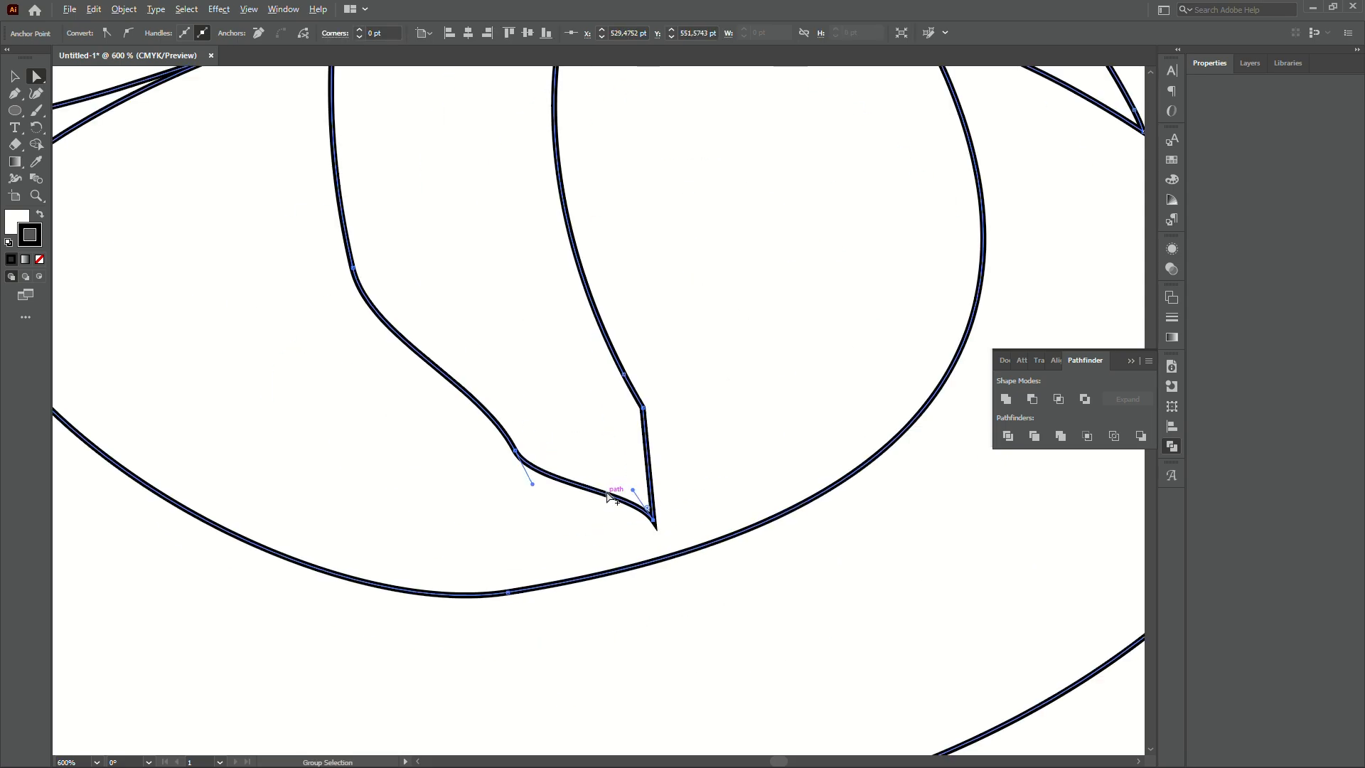
{"action": "key", "text": "p"}
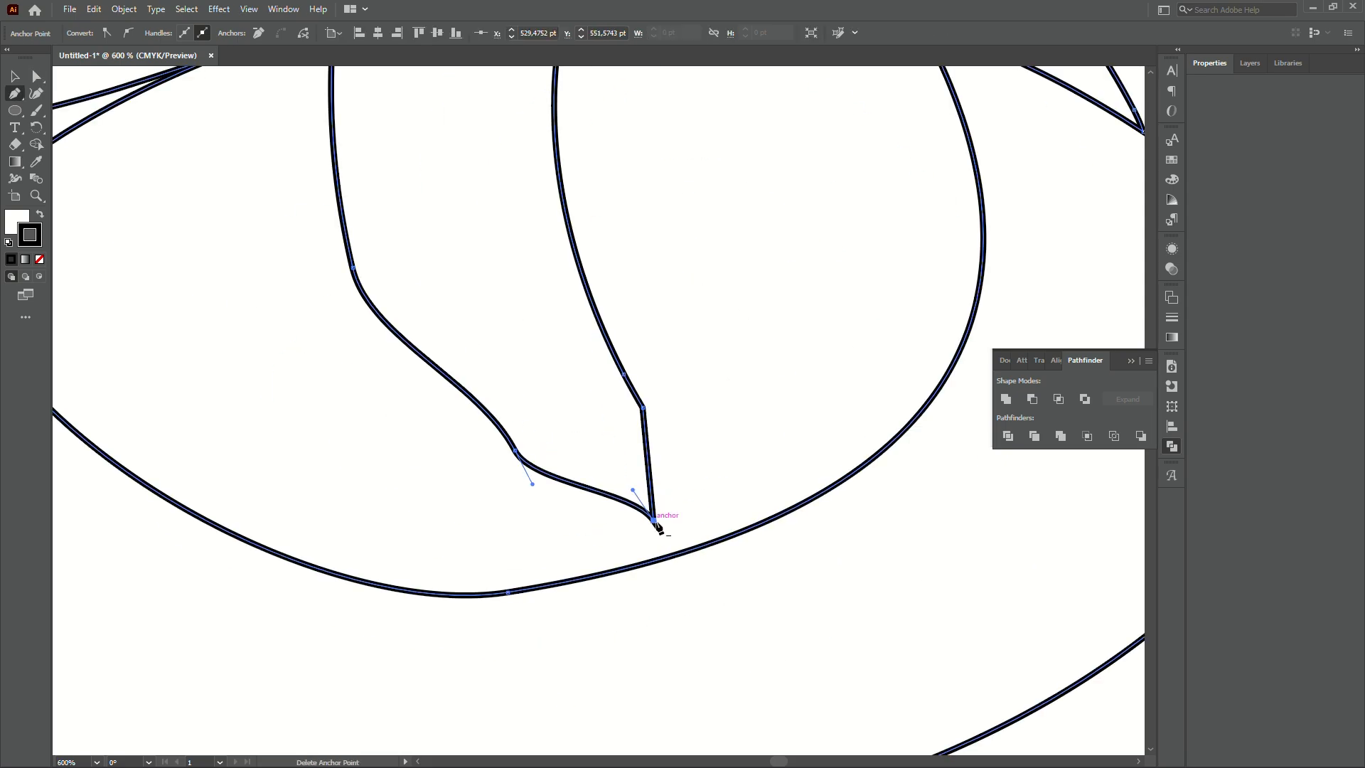
{"action": "mouse_move", "coordinate": [652, 520]}
{"action": "left_mouse_down"}
{"action": "mouse_move", "coordinate": [708, 505]}
{"action": "mouse_move", "coordinate": [678, 509]}
{"action": "mouse_move", "coordinate": [675, 524]}
{"action": "left_mouse_up"}
{"action": "key", "text": "ctrl+a"}
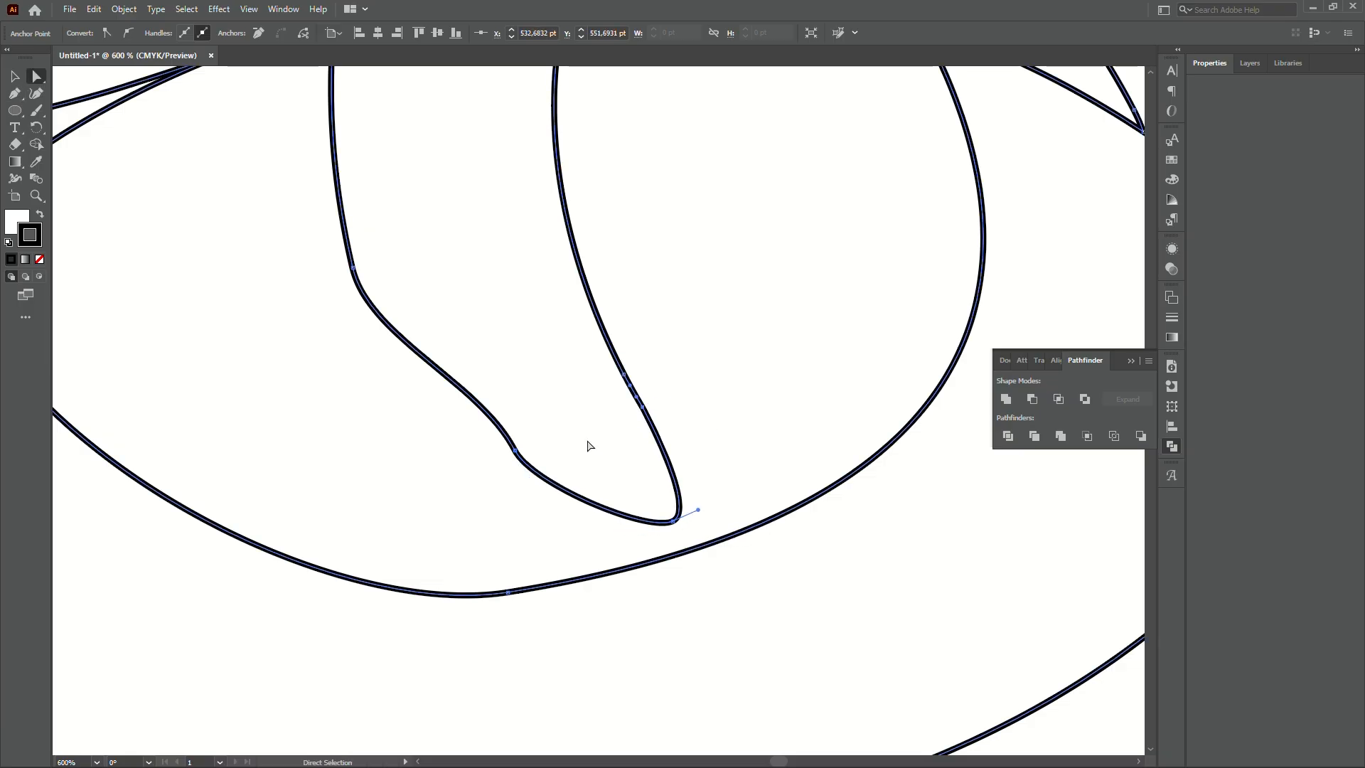
{"action": "left_click", "coordinate": [516, 453]}
{"action": "left_click_drag", "start_coordinate": [516, 455], "coordinate": [603, 498]}
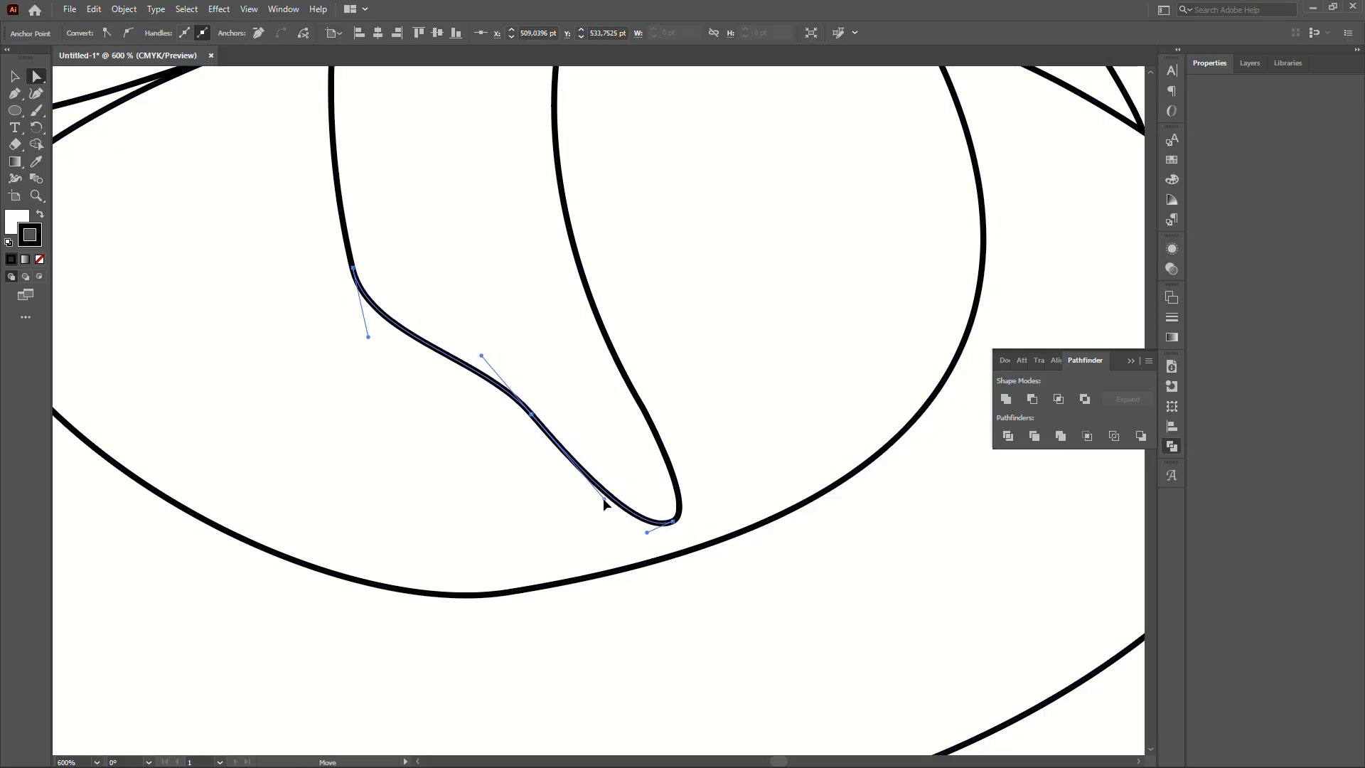
{"action": "left_click_drag", "start_coordinate": [532, 413], "coordinate": [532, 409]}
- Fine-tune the left handle and neck-base anchor so the left side forms a smooth S-bend
{"action": "left_click_drag", "start_coordinate": [366, 335], "coordinate": [419, 347]}
{"action": "key", "text": "ctrl+z"}
{"action": "key", "text": "ctrl+z"}
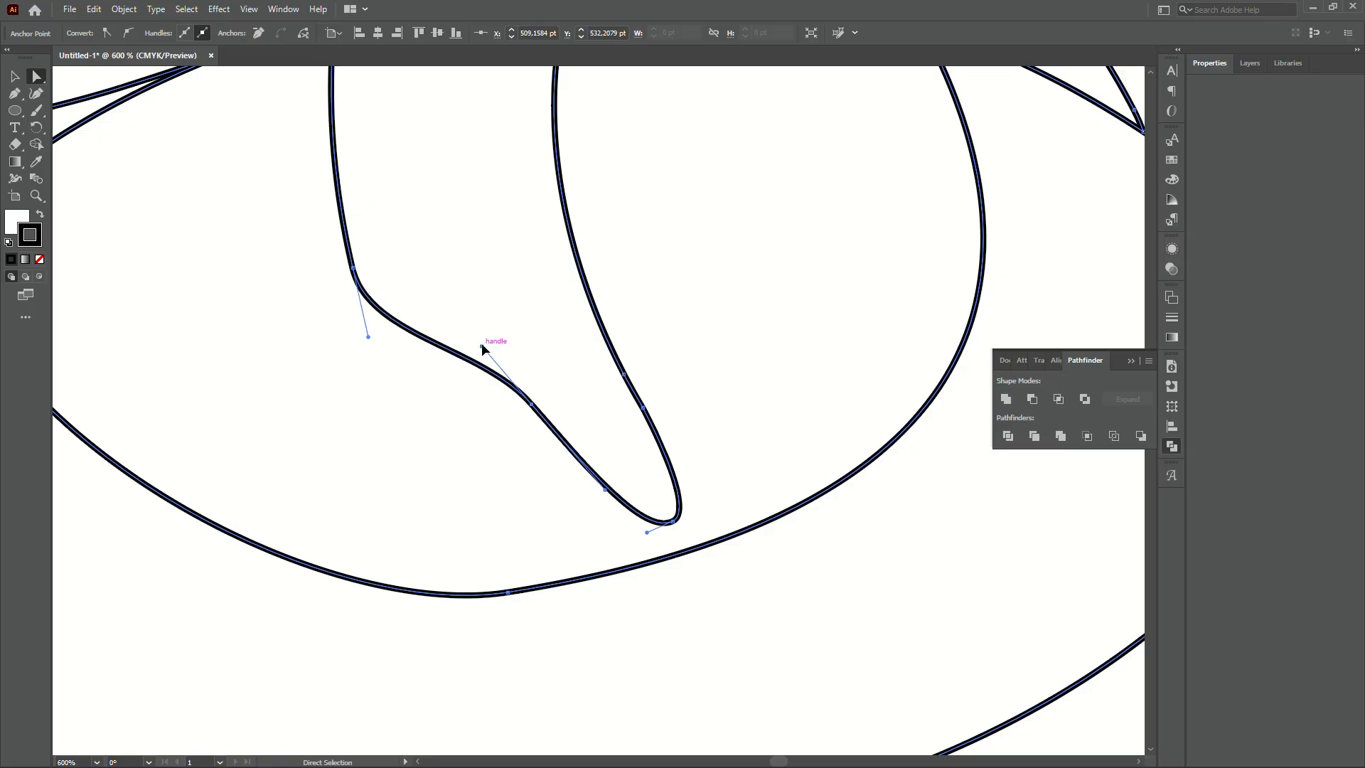
{"action": "left_click_drag", "start_coordinate": [482, 347], "coordinate": [484, 350]}
{"action": "key", "text": "ctrl+minus"}
{"action": "key", "text": "ctrl+minus"}
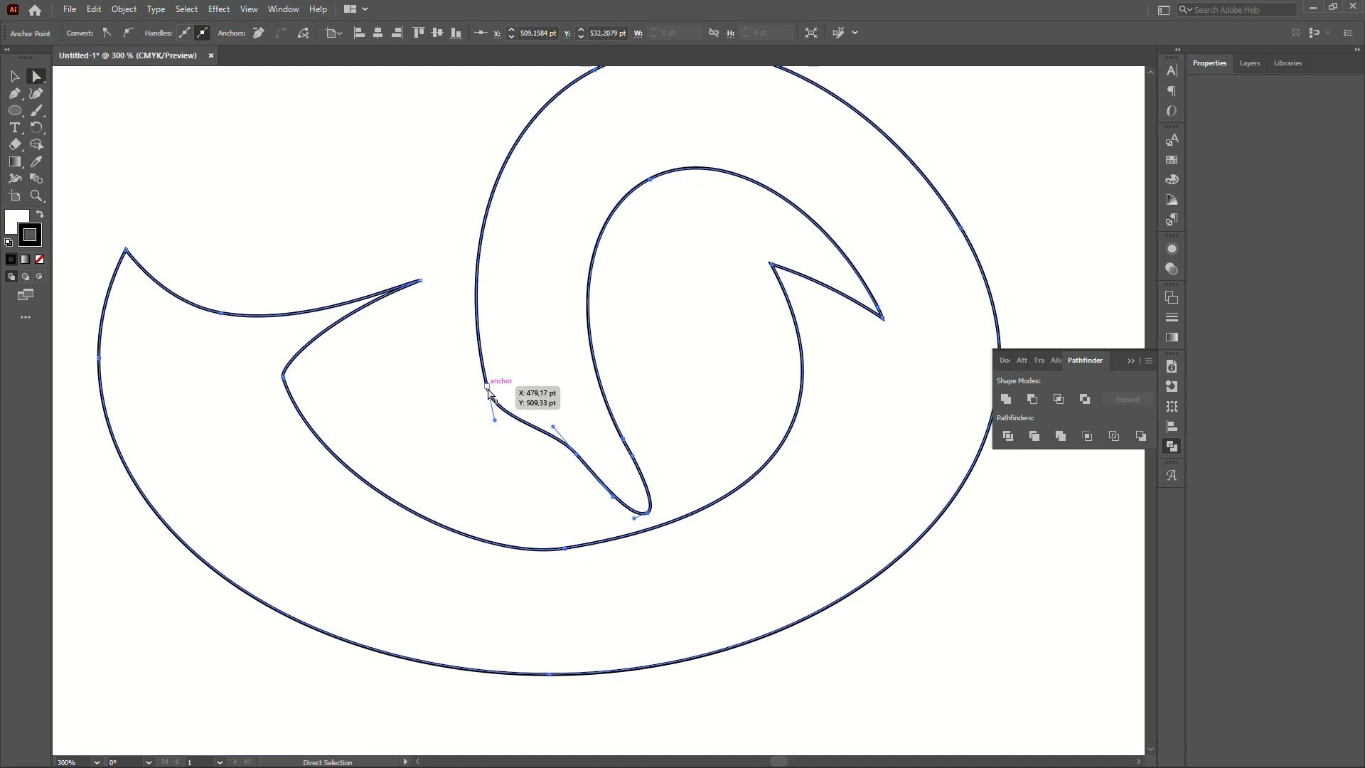
{"action": "left_click", "coordinate": [488, 388]}
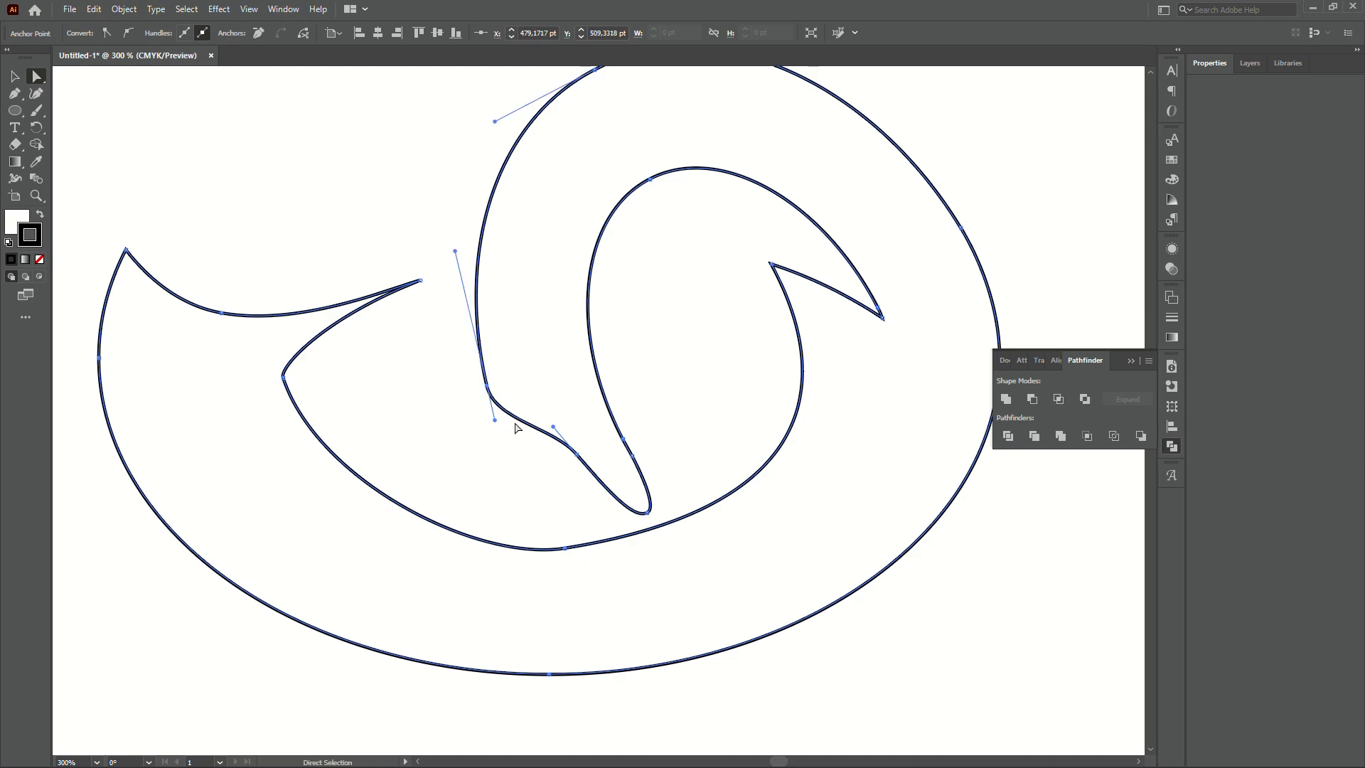
{"action": "left_click_drag", "start_coordinate": [525, 424], "coordinate": [519, 426]}
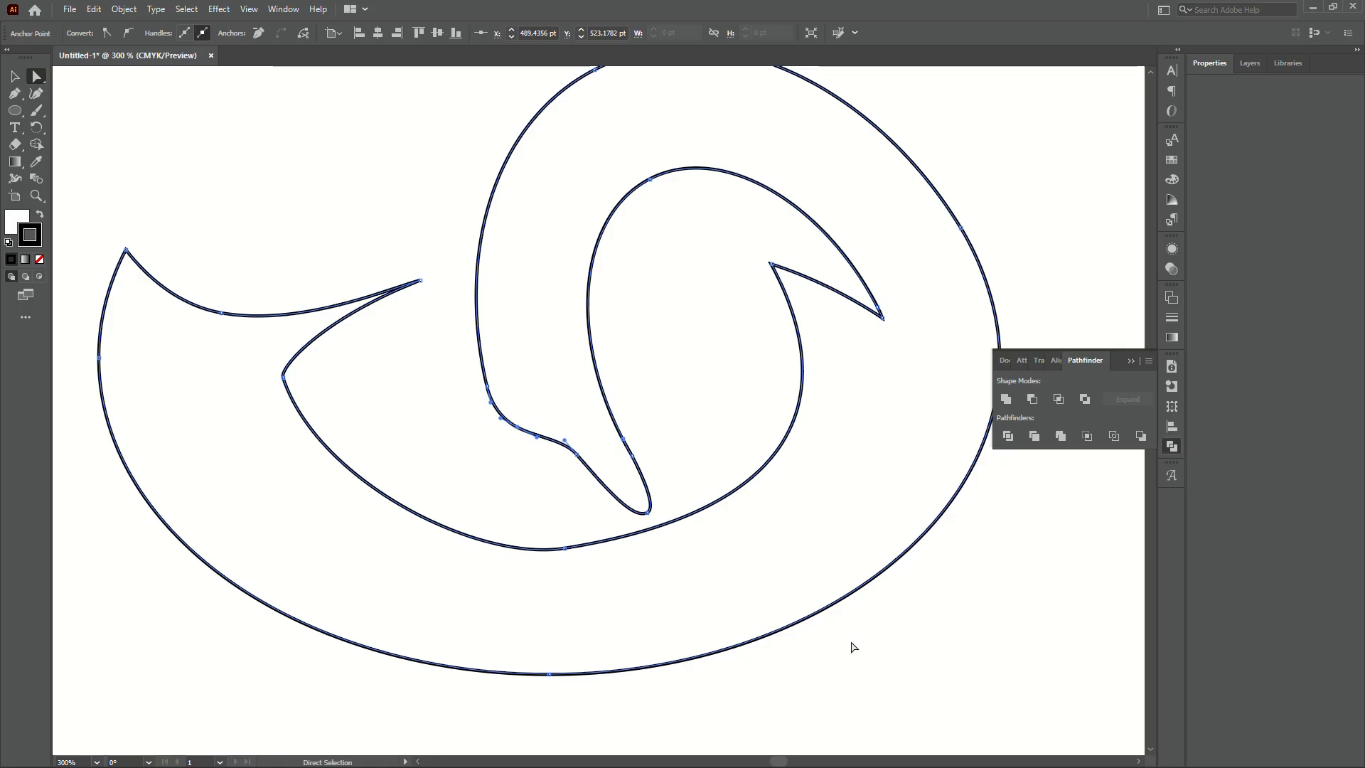
{"action": "scroll", "coordinate": [518, 428], "scroll_direction": "up", "scroll_amount": 2}
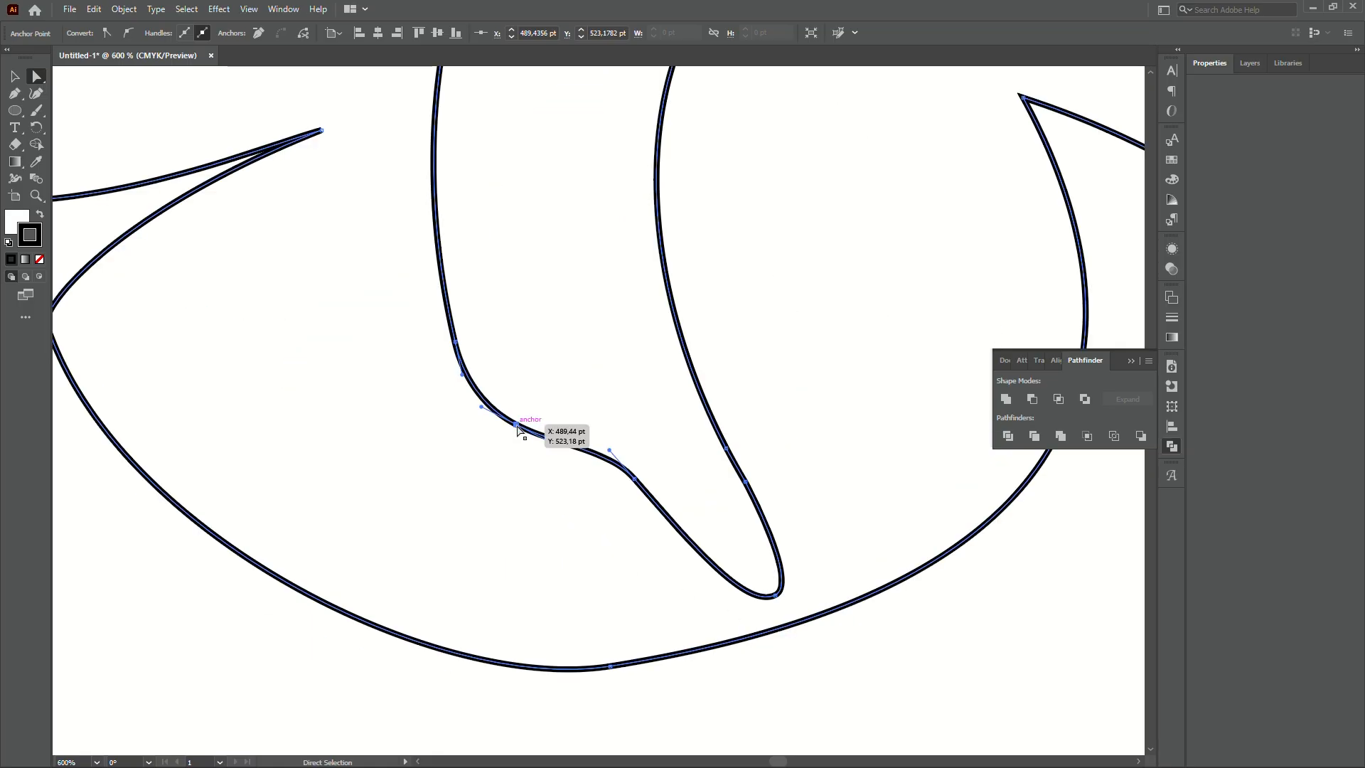
{"action": "left_click_drag", "start_coordinate": [517, 425], "coordinate": [523, 426]}
{"action": "scroll", "coordinate": [510, 478], "scroll_direction": "down", "scroll_amount": 4}
- Pull the inner curl's lower-left handle up-left and move its top anchor left, undoing a stray drag
{"action": "left_click", "coordinate": [847, 609]}
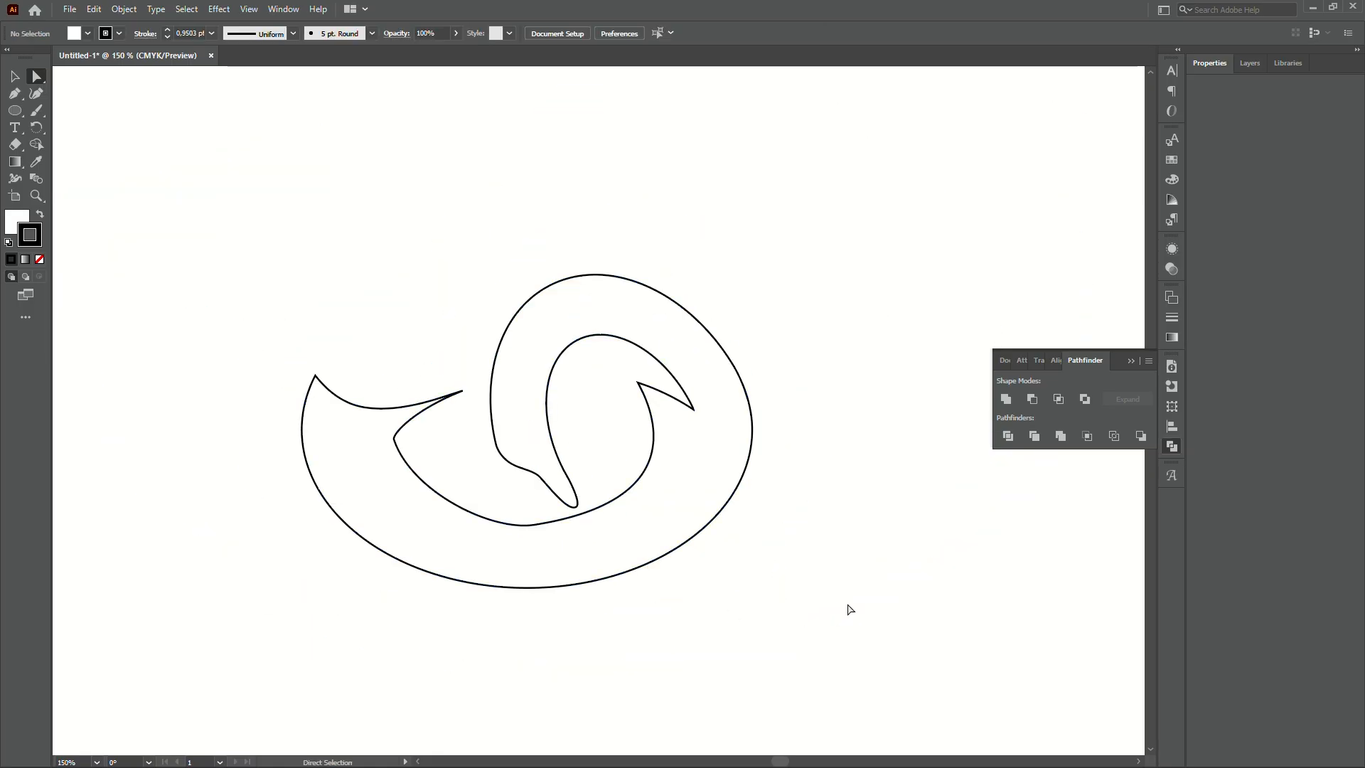
{"action": "left_click_drag", "start_coordinate": [812, 553], "coordinate": [823, 563]}
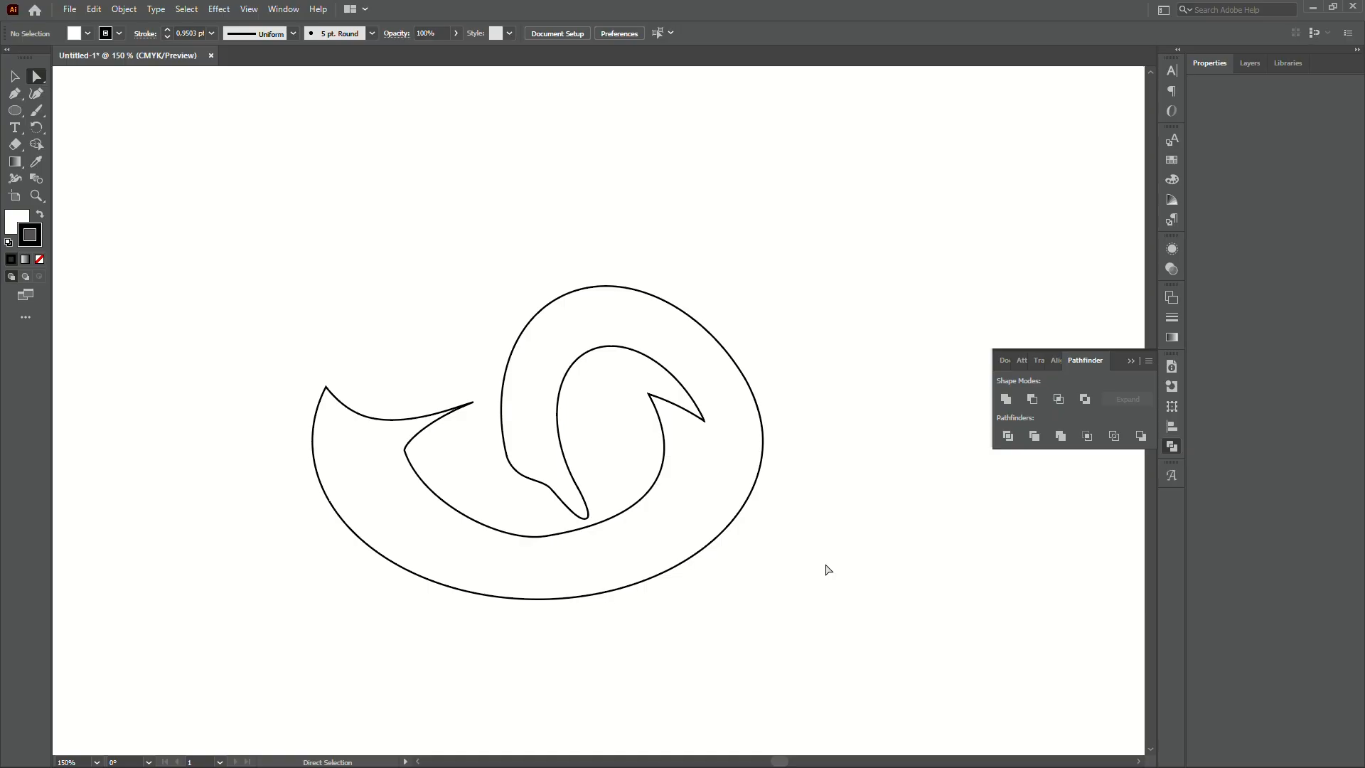
{"action": "scroll", "coordinate": [580, 412], "scroll_direction": "up", "scroll_amount": 2}
{"action": "left_click", "coordinate": [542, 344]}
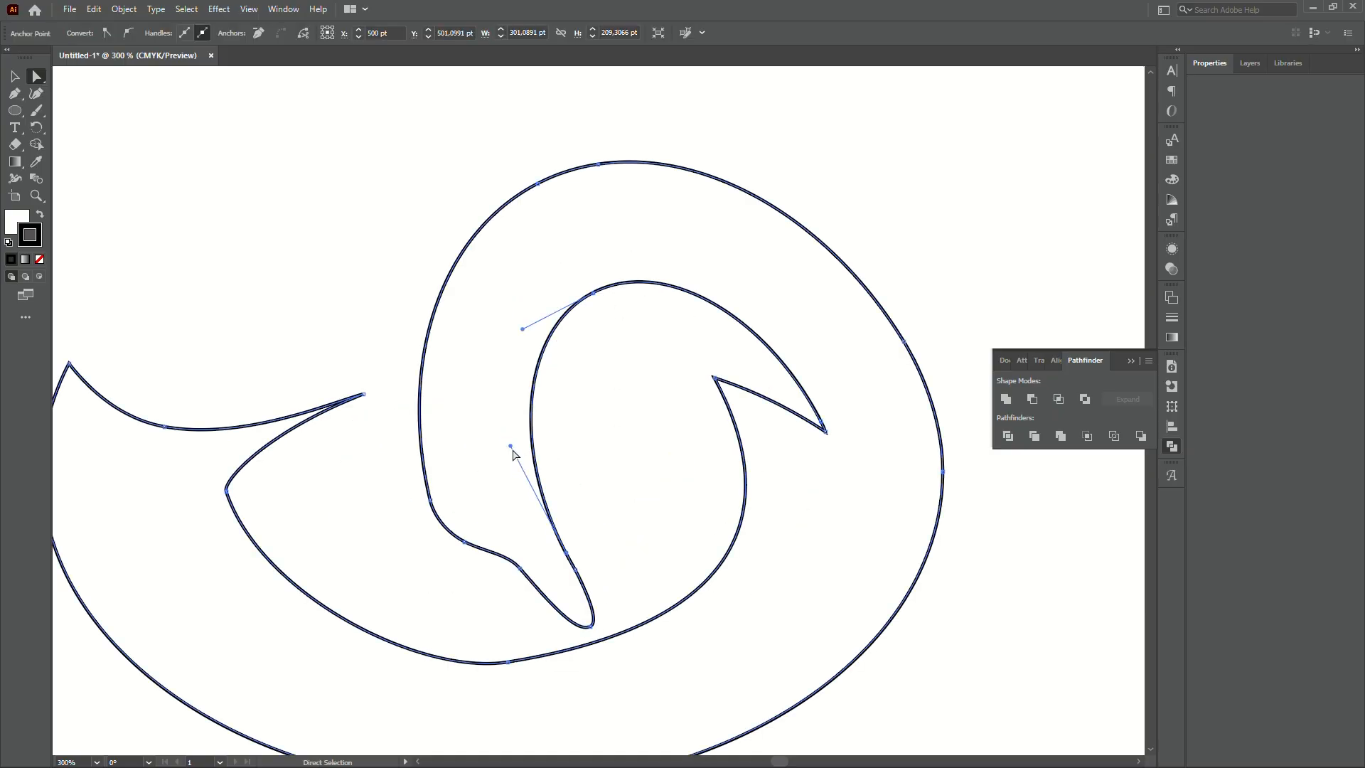
{"action": "left_click_drag", "start_coordinate": [510, 445], "coordinate": [492, 411]}
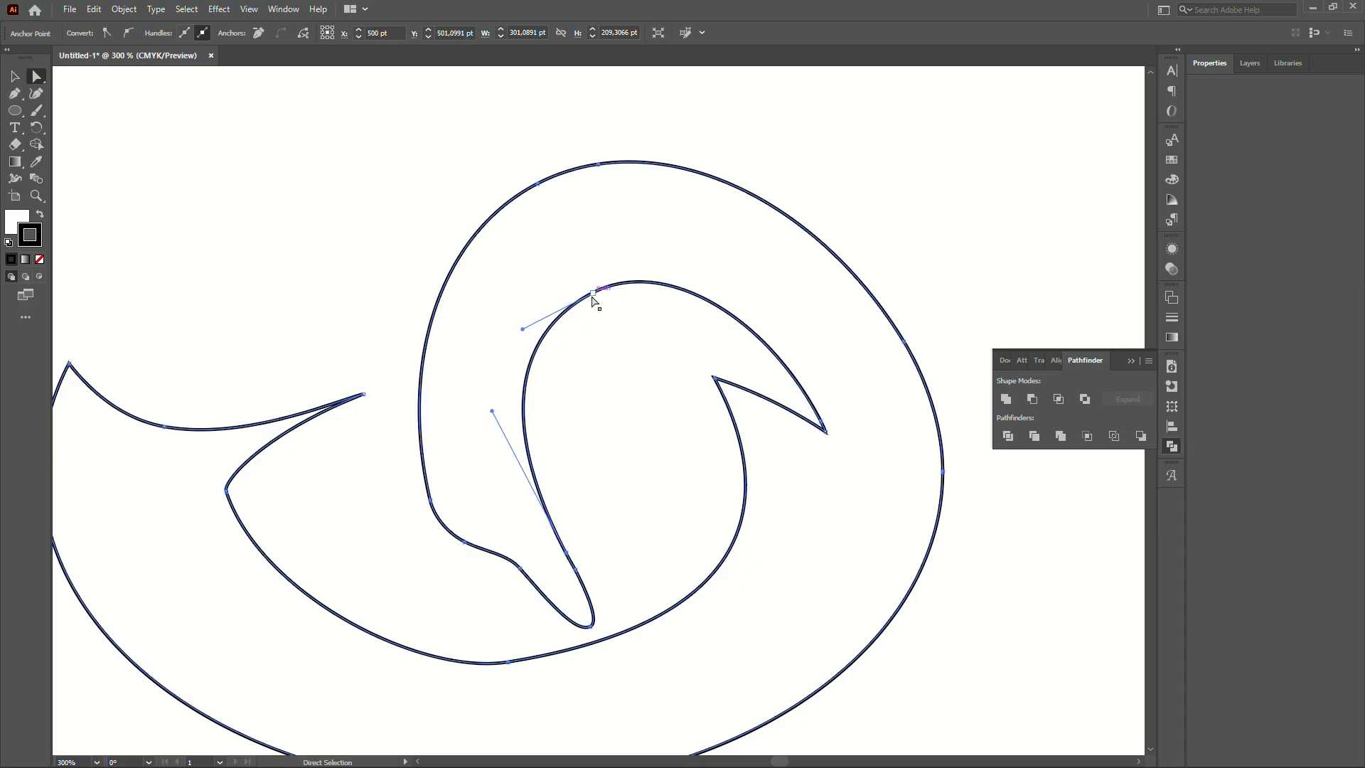
{"action": "left_click_drag", "start_coordinate": [593, 298], "coordinate": [581, 296]}
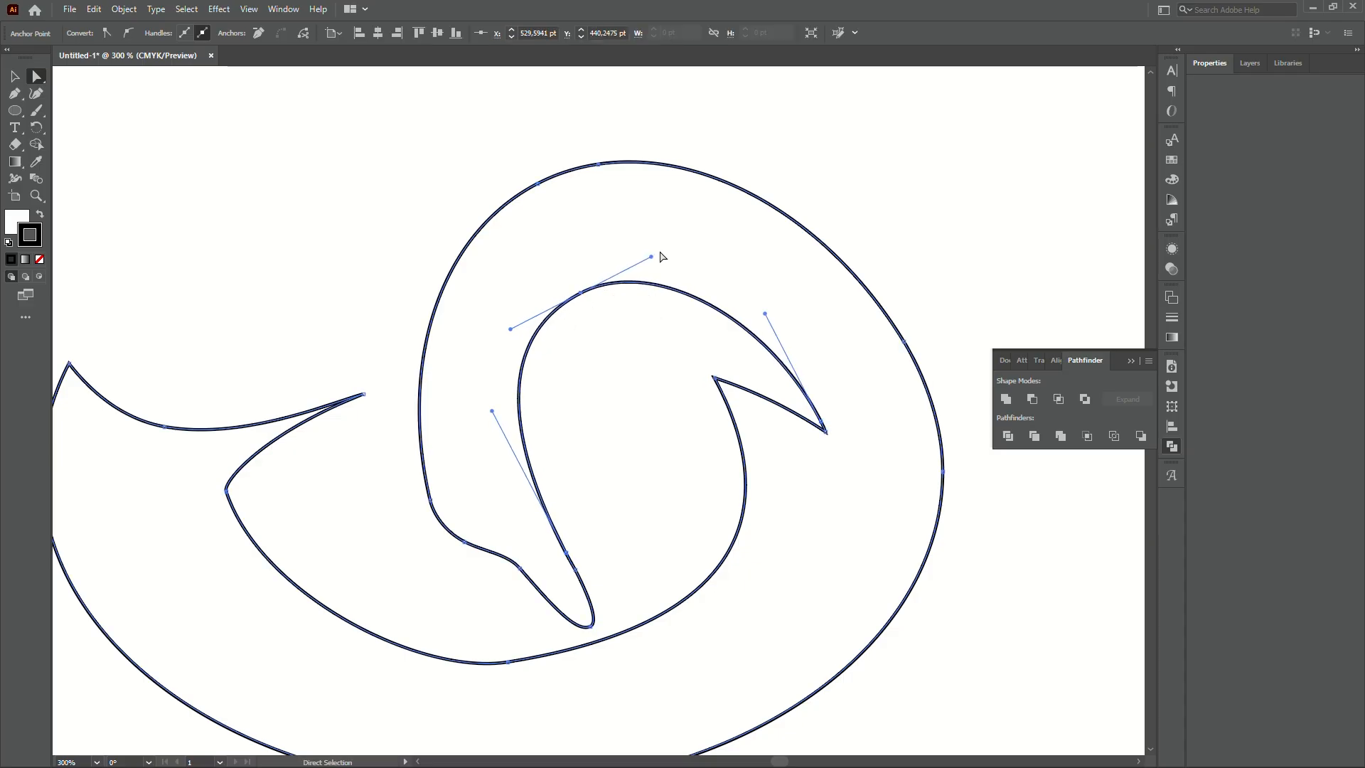
{"action": "left_click_drag", "start_coordinate": [647, 254], "coordinate": [656, 249]}
{"action": "key", "text": "ctrl+z"}
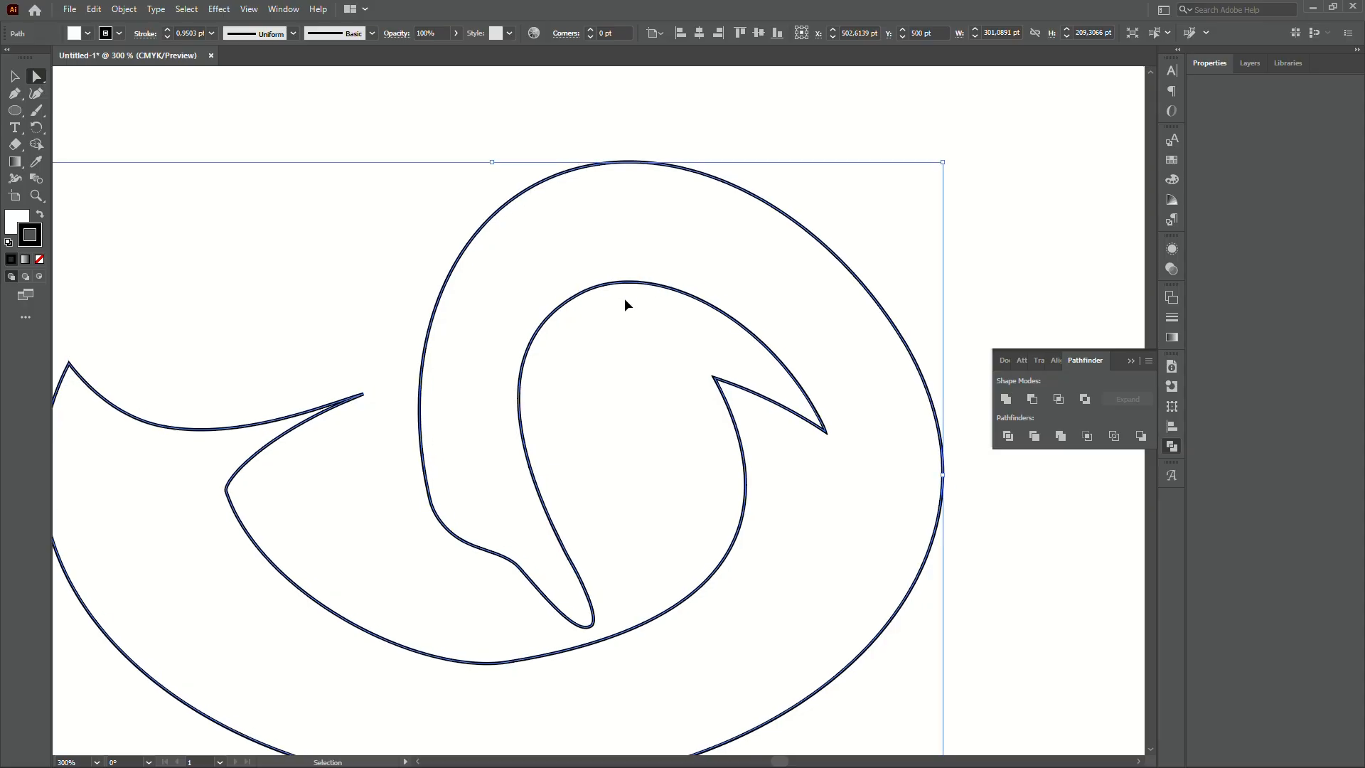
{"action": "left_click", "coordinate": [621, 303]}
{"action": "scroll", "coordinate": [603, 306], "scroll_direction": "down", "scroll_amount": 4}
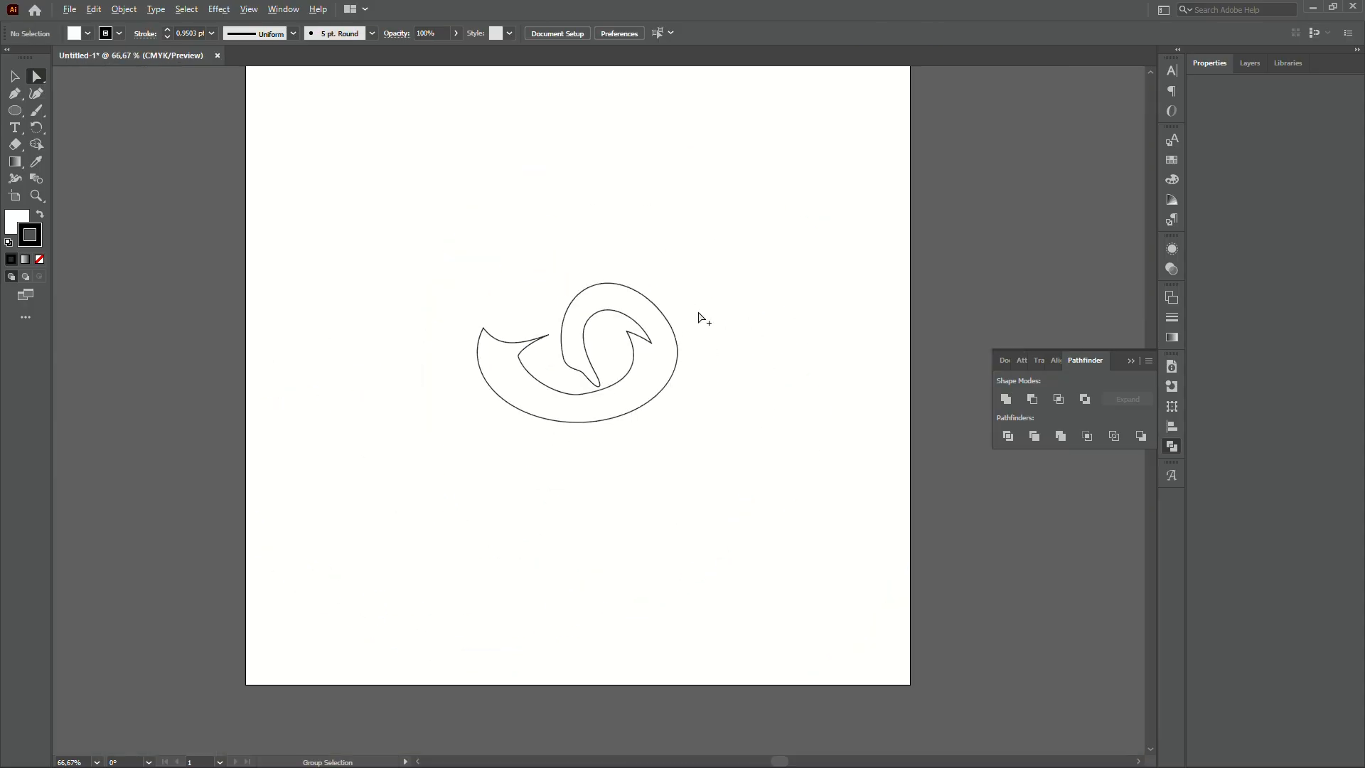
{"action": "scroll", "coordinate": [699, 318], "scroll_direction": "up", "scroll_amount": 3}
{"action": "scroll", "coordinate": [761, 306], "scroll_direction": "down", "scroll_amount": 2}
- Select the swirl outline's bottom inner anchor and adjust its right handle
{"action": "key", "text": "v"}
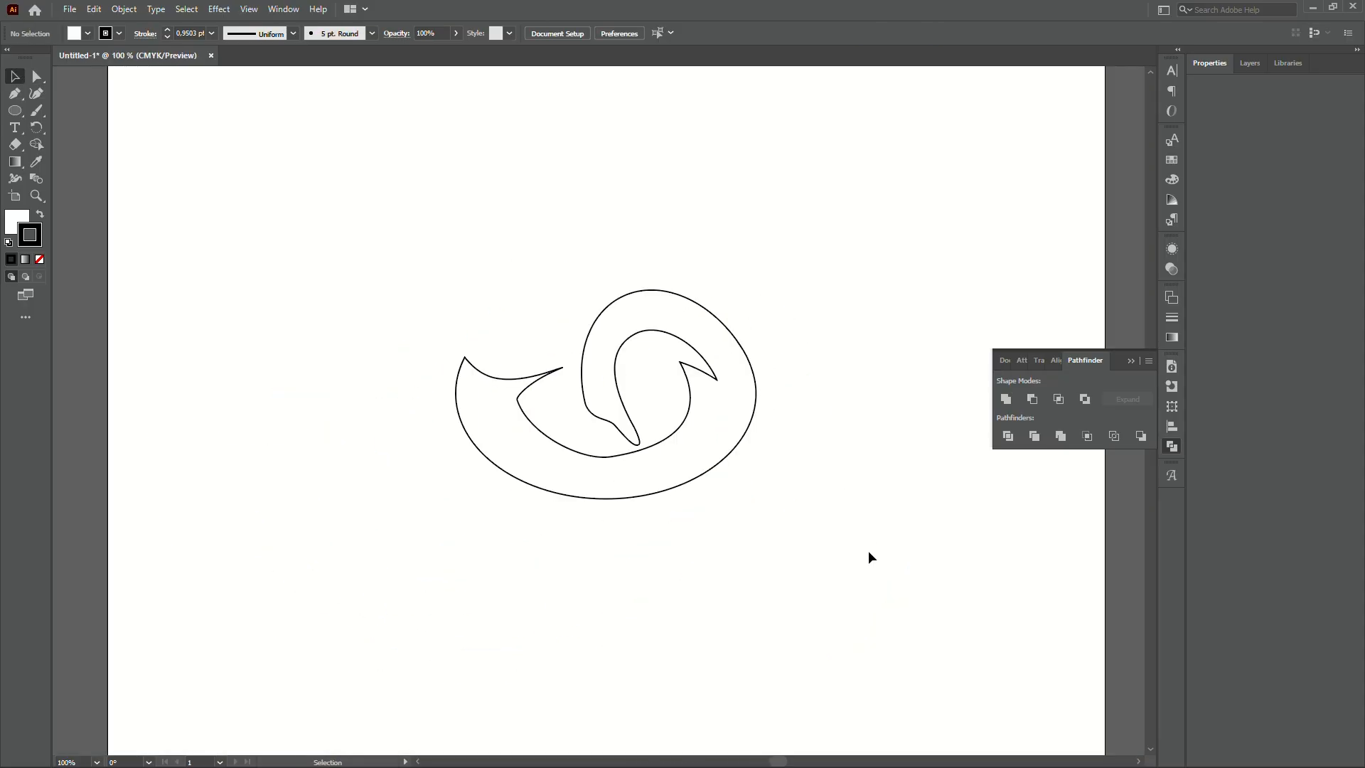
{"action": "scroll", "coordinate": [637, 414], "scroll_direction": "up", "scroll_amount": 1}
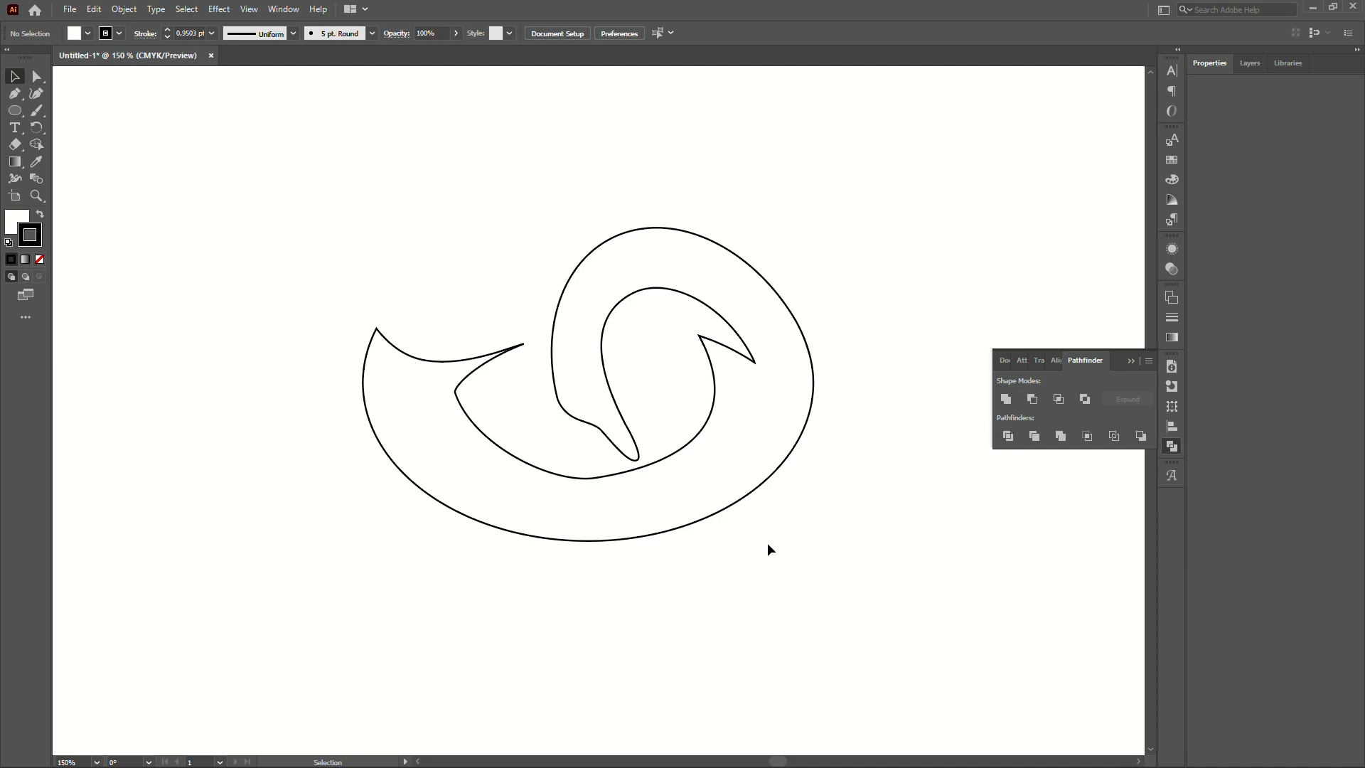
{"action": "left_click", "coordinate": [649, 503]}
{"action": "scroll", "coordinate": [610, 479], "scroll_direction": "up", "scroll_amount": 1}
{"action": "key", "text": "a"}
{"action": "left_click", "coordinate": [610, 473]}
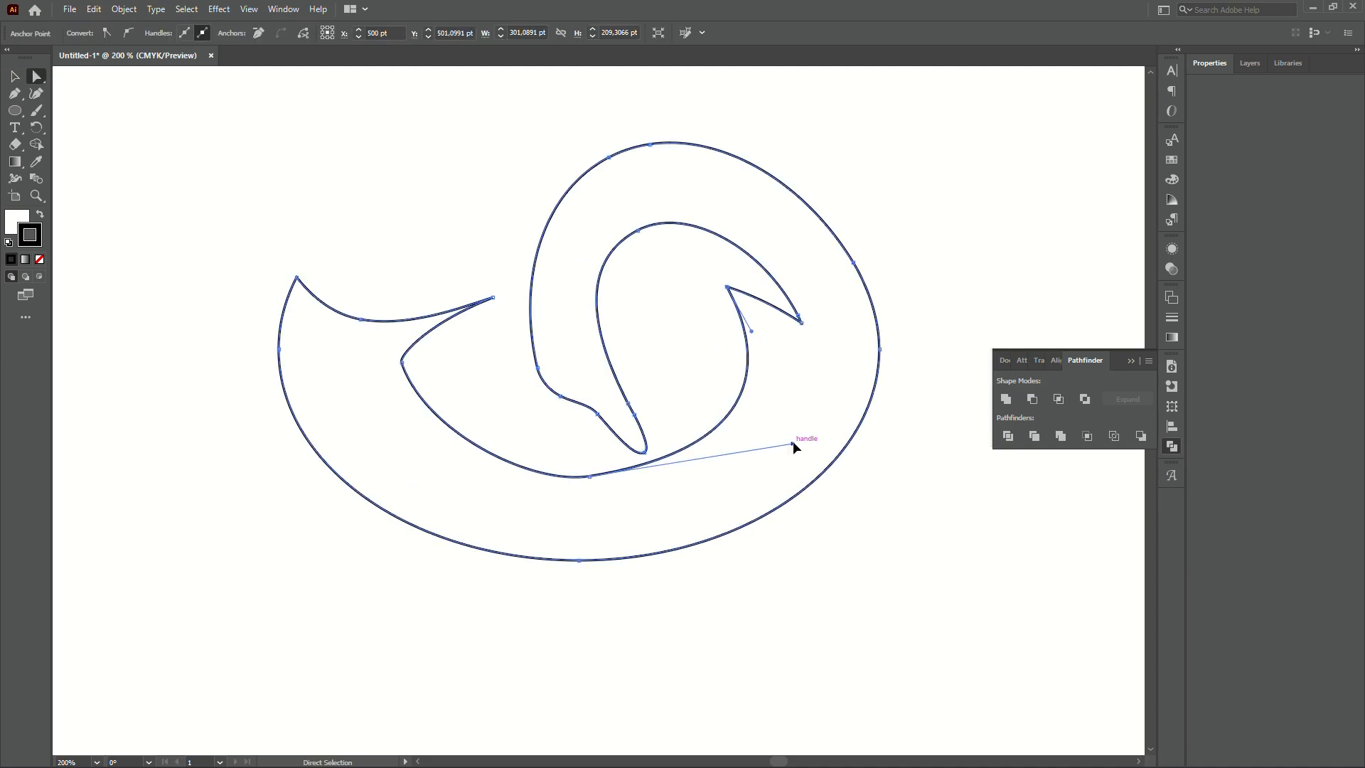
{"action": "left_click_drag", "start_coordinate": [794, 445], "coordinate": [801, 454]}
- Lengthen the bottom anchor's left handle, pull its right handle inward, and shift the anchor right
{"action": "left_click", "coordinate": [556, 474]}
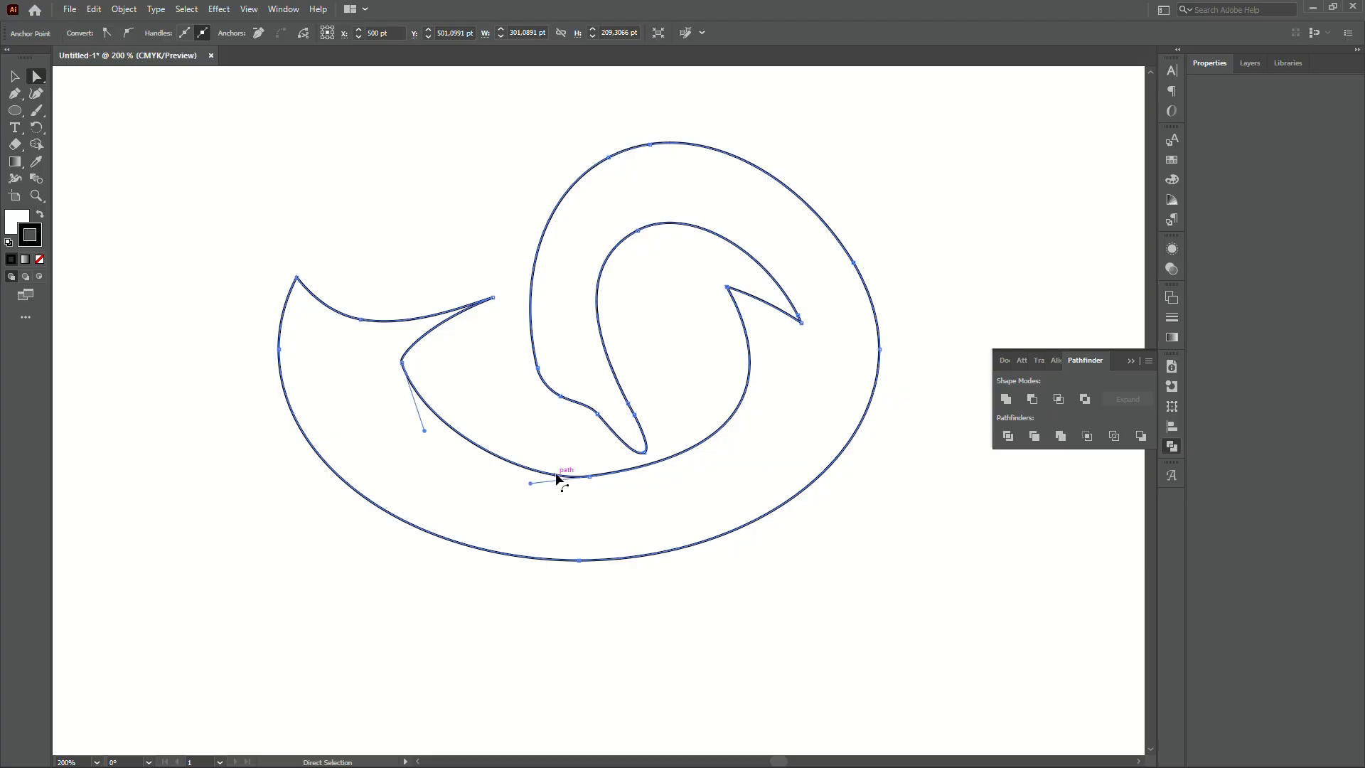
{"action": "left_click_drag", "start_coordinate": [531, 482], "coordinate": [474, 490]}
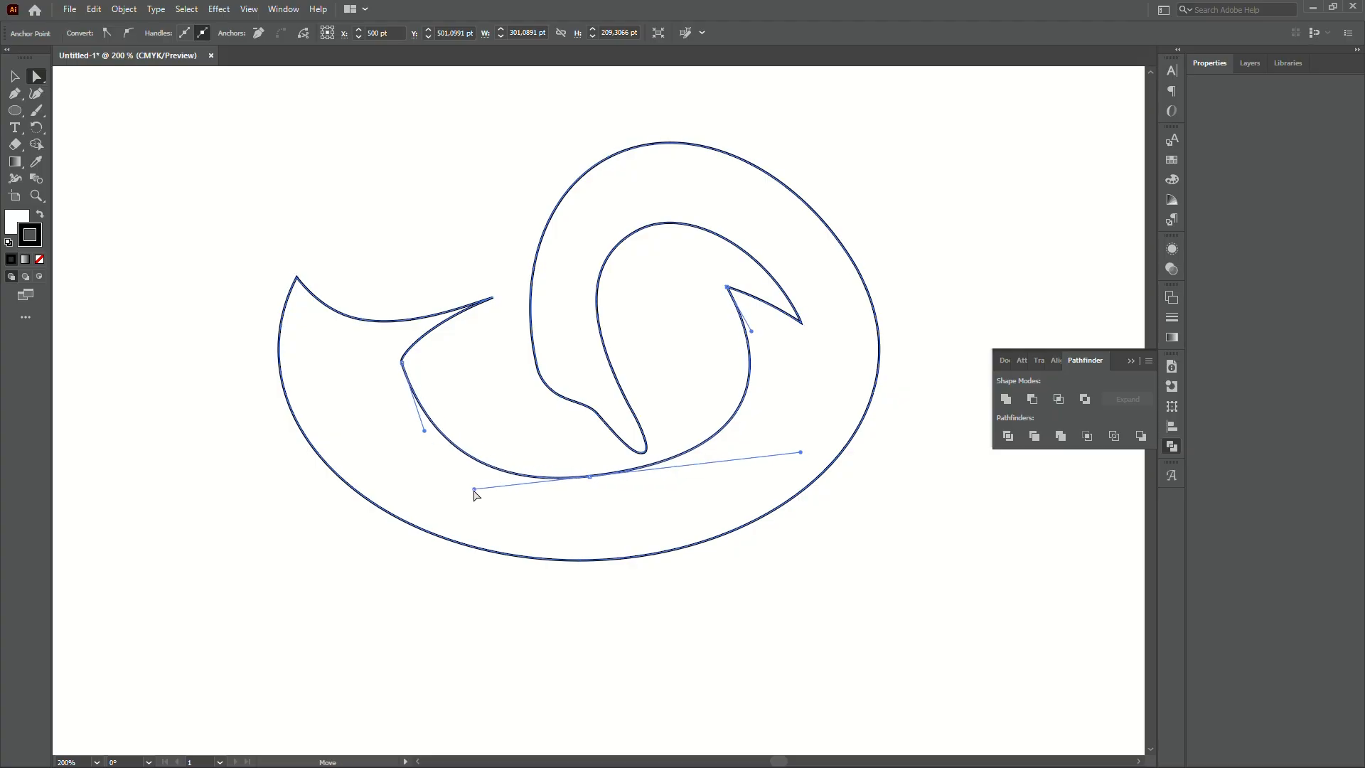
{"action": "left_click", "coordinate": [694, 450]}
{"action": "left_click_drag", "start_coordinate": [801, 452], "coordinate": [734, 461]}
{"action": "left_click_drag", "start_coordinate": [591, 477], "coordinate": [616, 477]}
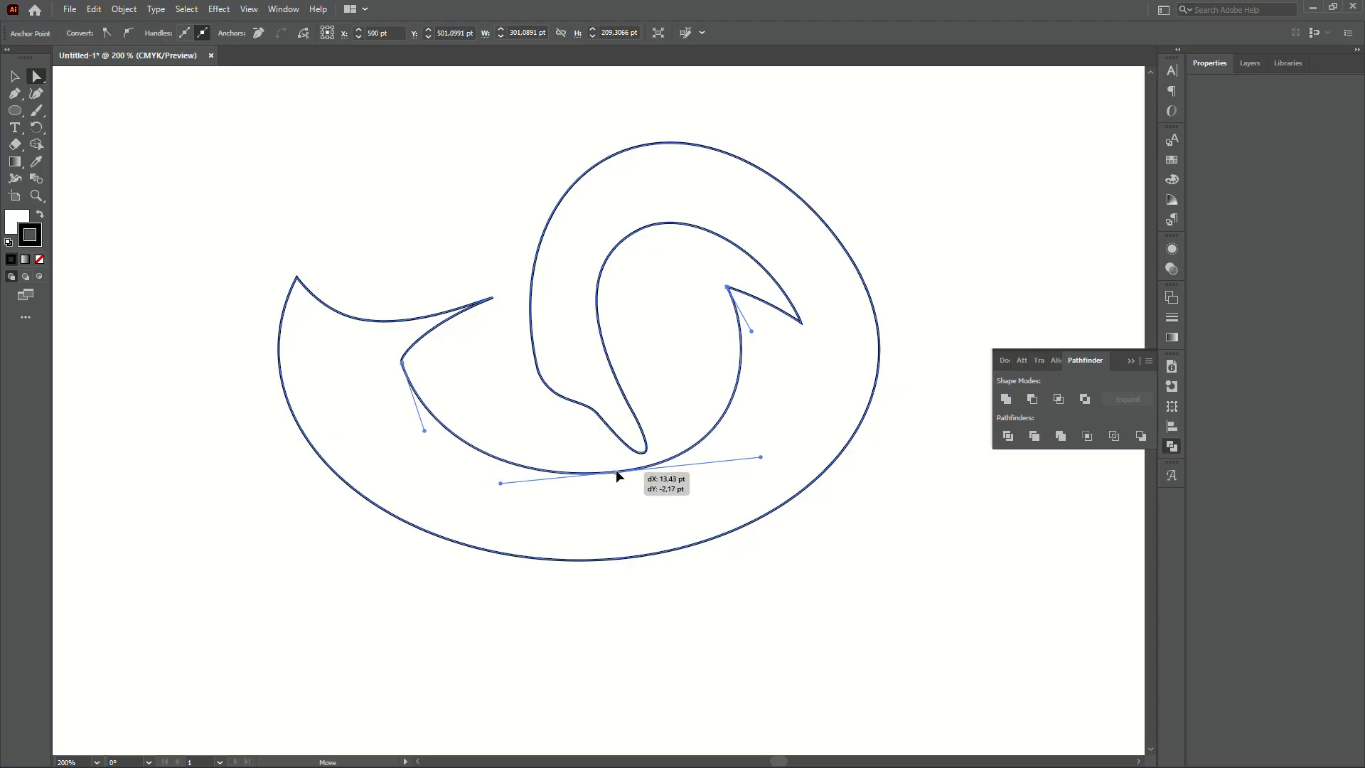
{"action": "left_click", "coordinate": [681, 593]}
{"action": "key", "text": "v"}
{"action": "scroll", "coordinate": [676, 596], "scroll_direction": "down", "scroll_amount": 4}
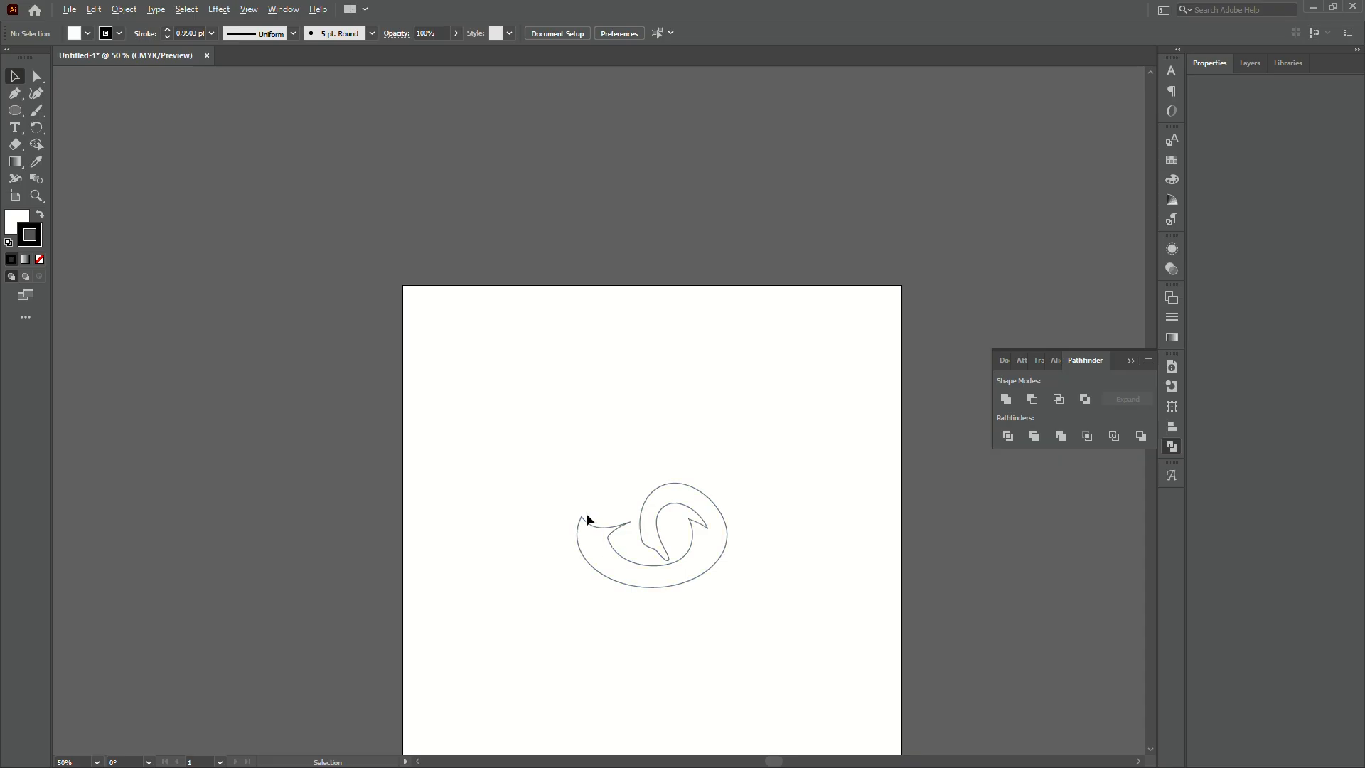
- Drag the swirl's inner left corner anchor about 8 pt to the left
{"action": "scroll", "coordinate": [576, 519], "scroll_direction": "up", "scroll_amount": 5}
{"action": "key", "text": "a"}
{"action": "left_click_drag", "start_coordinate": [603, 447], "coordinate": [579, 447]}
{"action": "scroll", "coordinate": [604, 479], "scroll_direction": "down", "scroll_amount": 3}
- Marquee-select the whole swirl outline with the Selection tool
{"action": "left_click", "coordinate": [608, 361]}
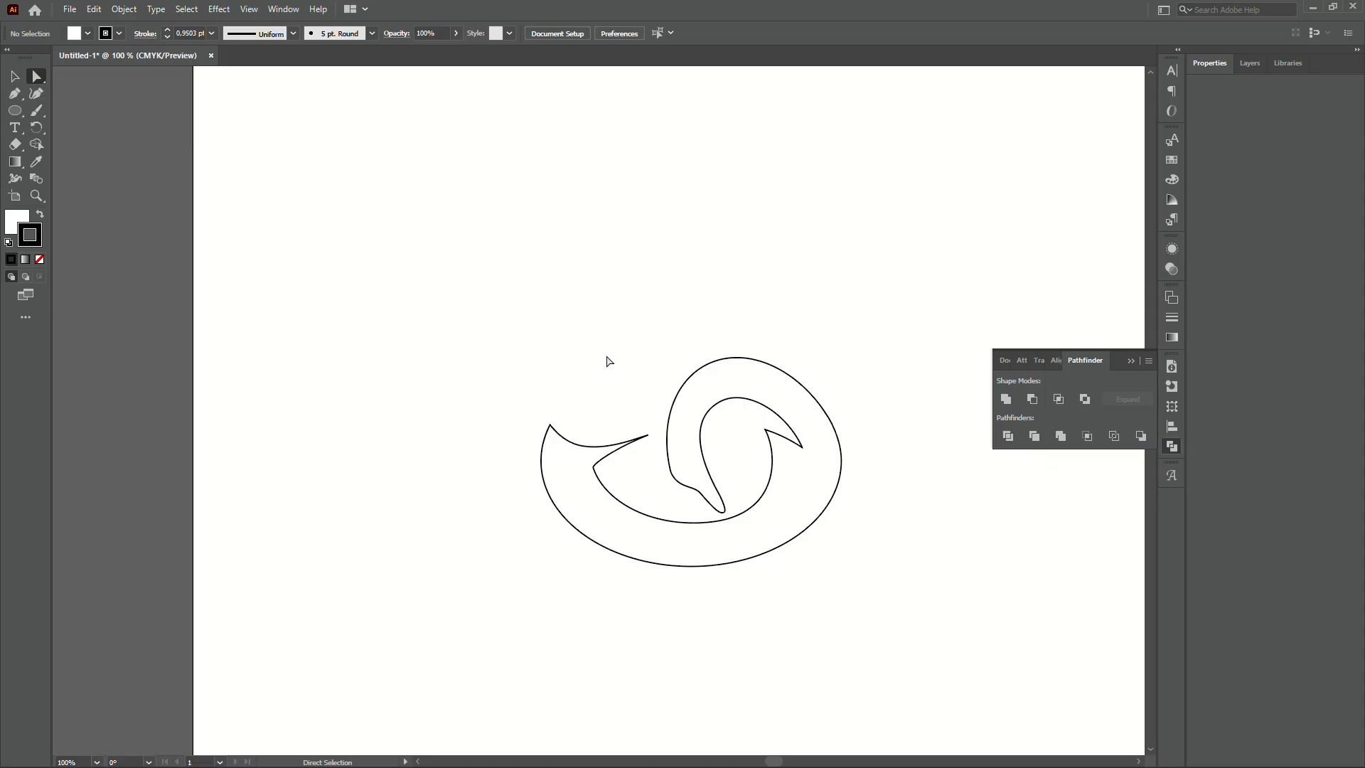
{"action": "key", "text": "v"}
{"action": "left_click_drag", "start_coordinate": [846, 597], "coordinate": [530, 344]}
{"action": "scroll", "coordinate": [645, 431], "scroll_direction": "up", "scroll_amount": 1}
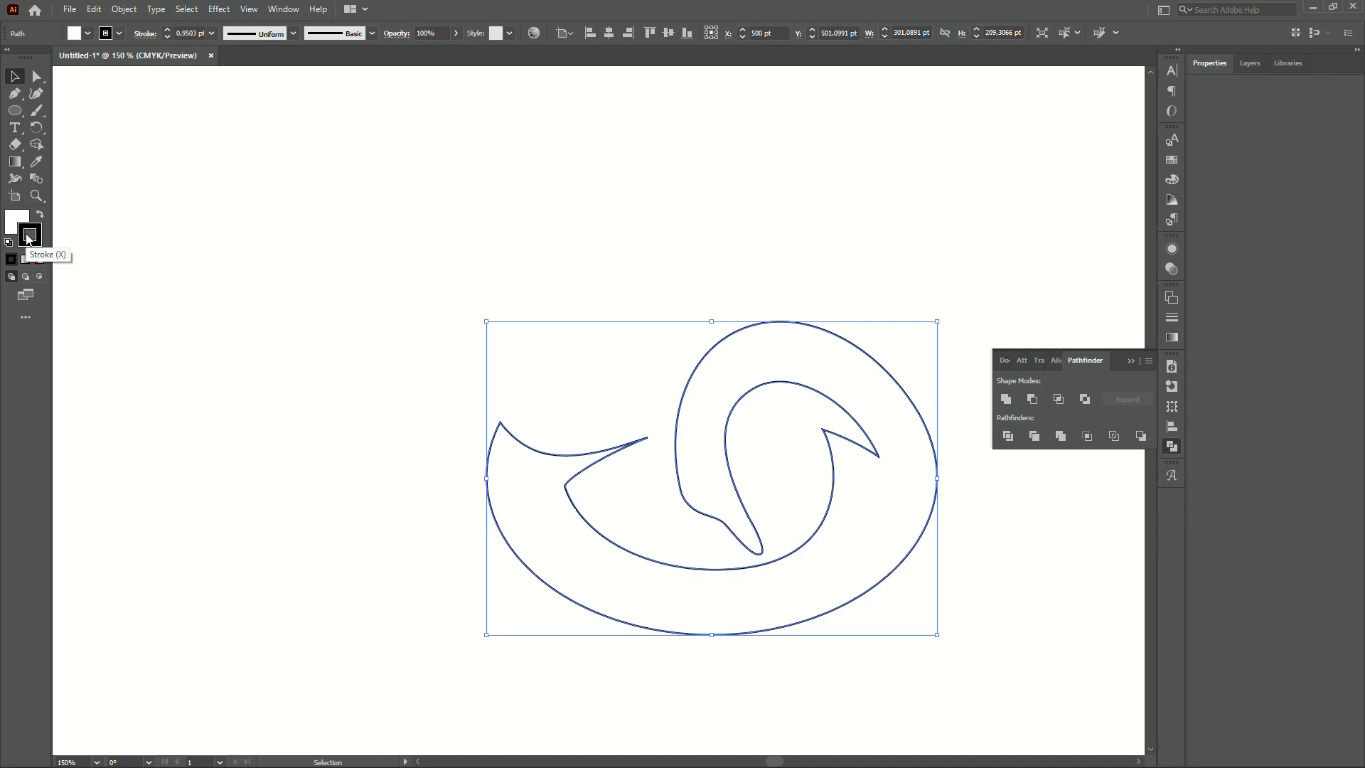
- Move the black stroke colour onto the fill and set the stroke to None
{"action": "left_click_drag", "start_coordinate": [19, 226], "coordinate": [17, 221]}
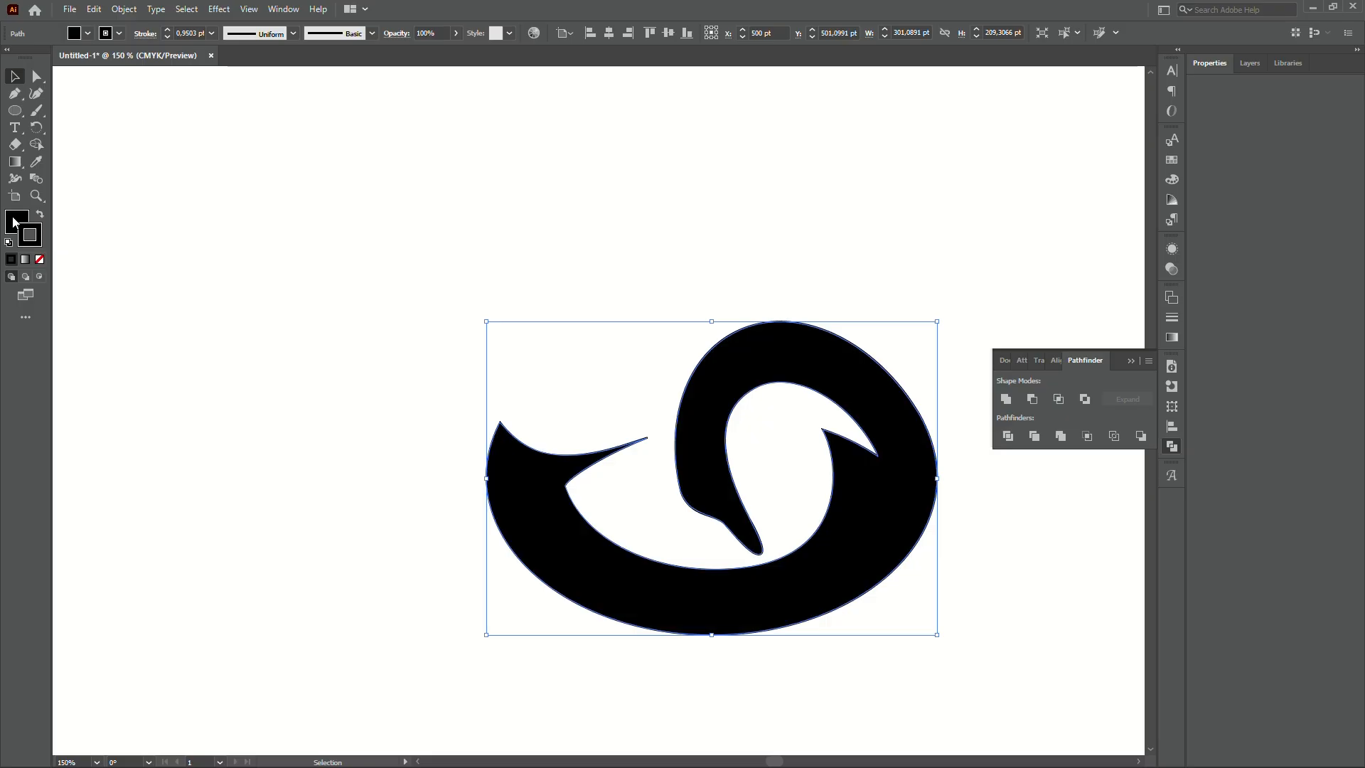
{"action": "left_click", "coordinate": [40, 259]}
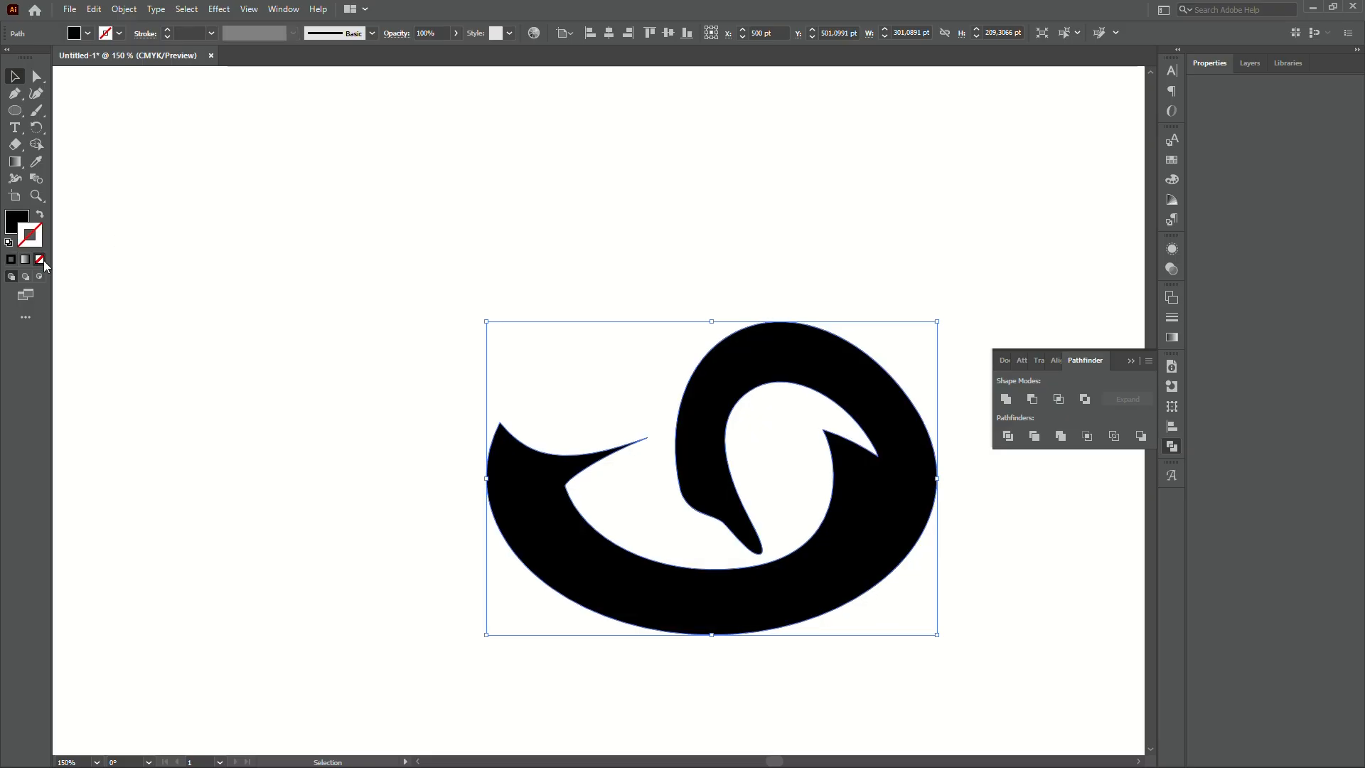
{"action": "left_click", "coordinate": [608, 243]}
{"action": "key", "text": "space"}
{"action": "left_click_drag", "start_coordinate": [607, 243], "coordinate": [493, 135]}
{"action": "scroll", "coordinate": [617, 292], "scroll_direction": "down", "scroll_amount": 2}
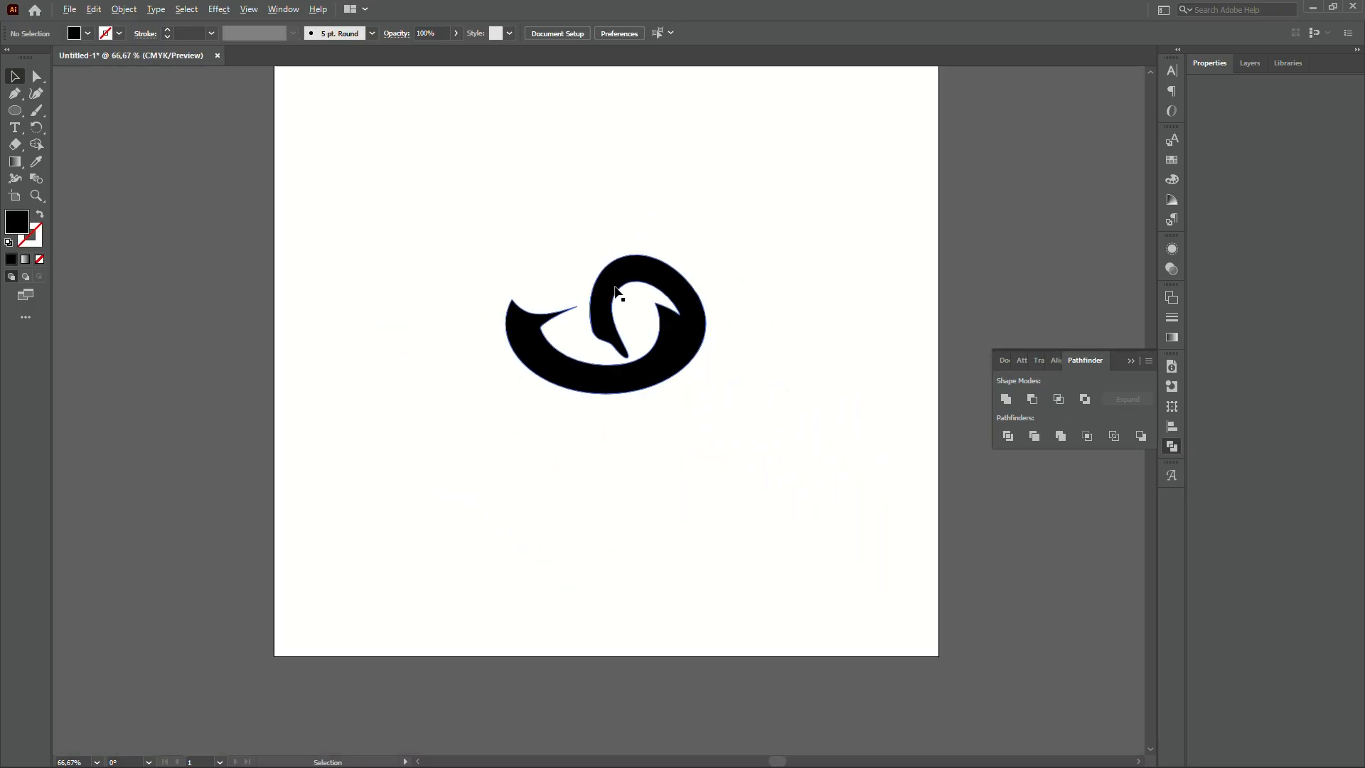
{"action": "scroll", "coordinate": [625, 287], "scroll_direction": "up", "scroll_amount": 3}
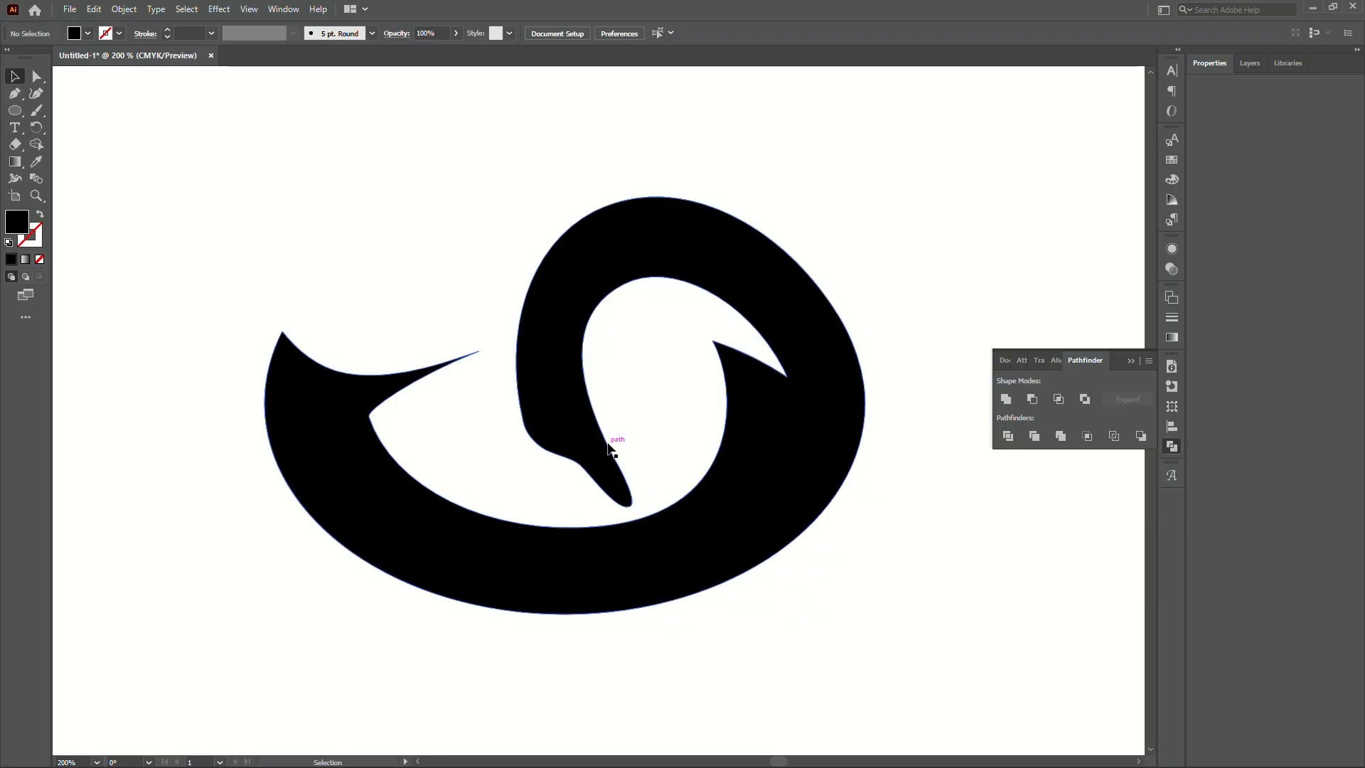
{"action": "scroll", "coordinate": [590, 434], "scroll_direction": "up", "scroll_amount": 2}
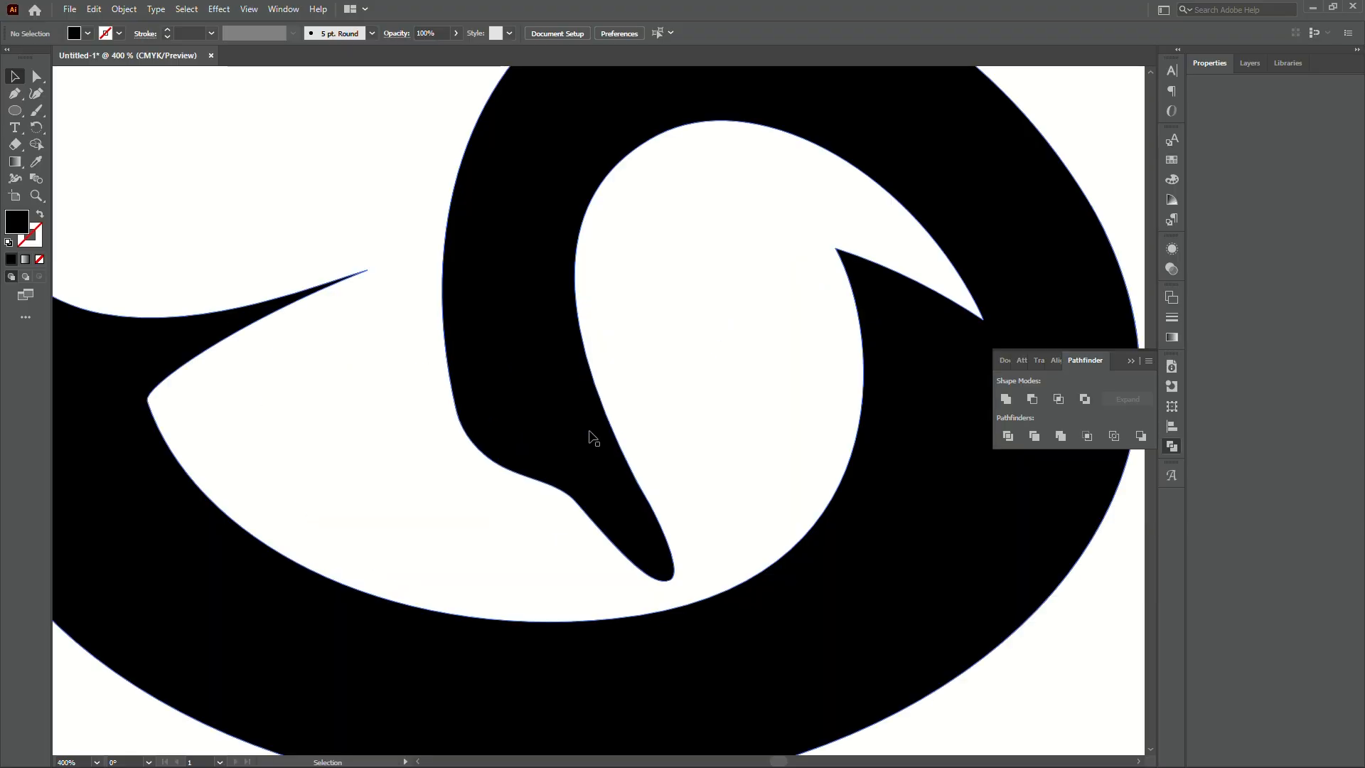
{"action": "key", "text": "p"}
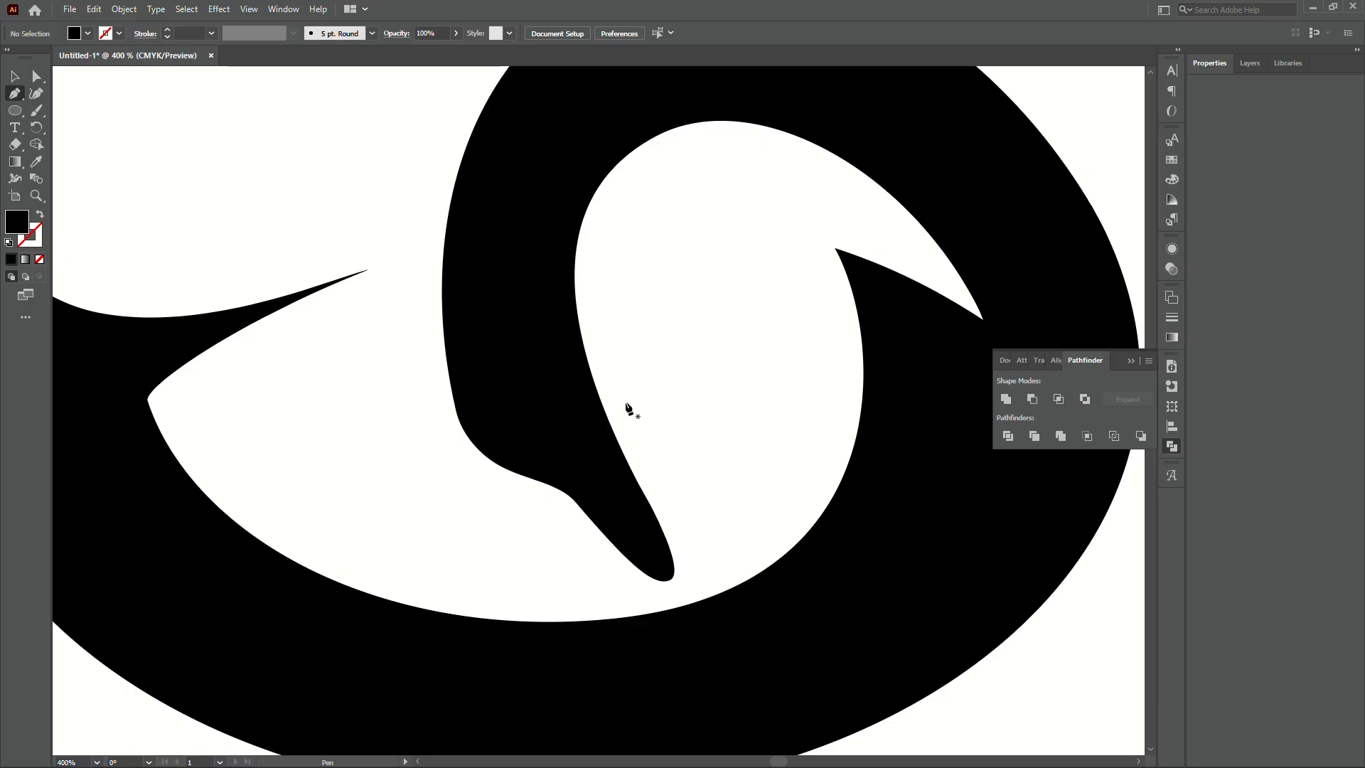
{"action": "scroll", "coordinate": [666, 451], "scroll_direction": "down", "scroll_amount": 2}
{"action": "scroll", "coordinate": [637, 448], "scroll_direction": "up", "scroll_amount": 2}
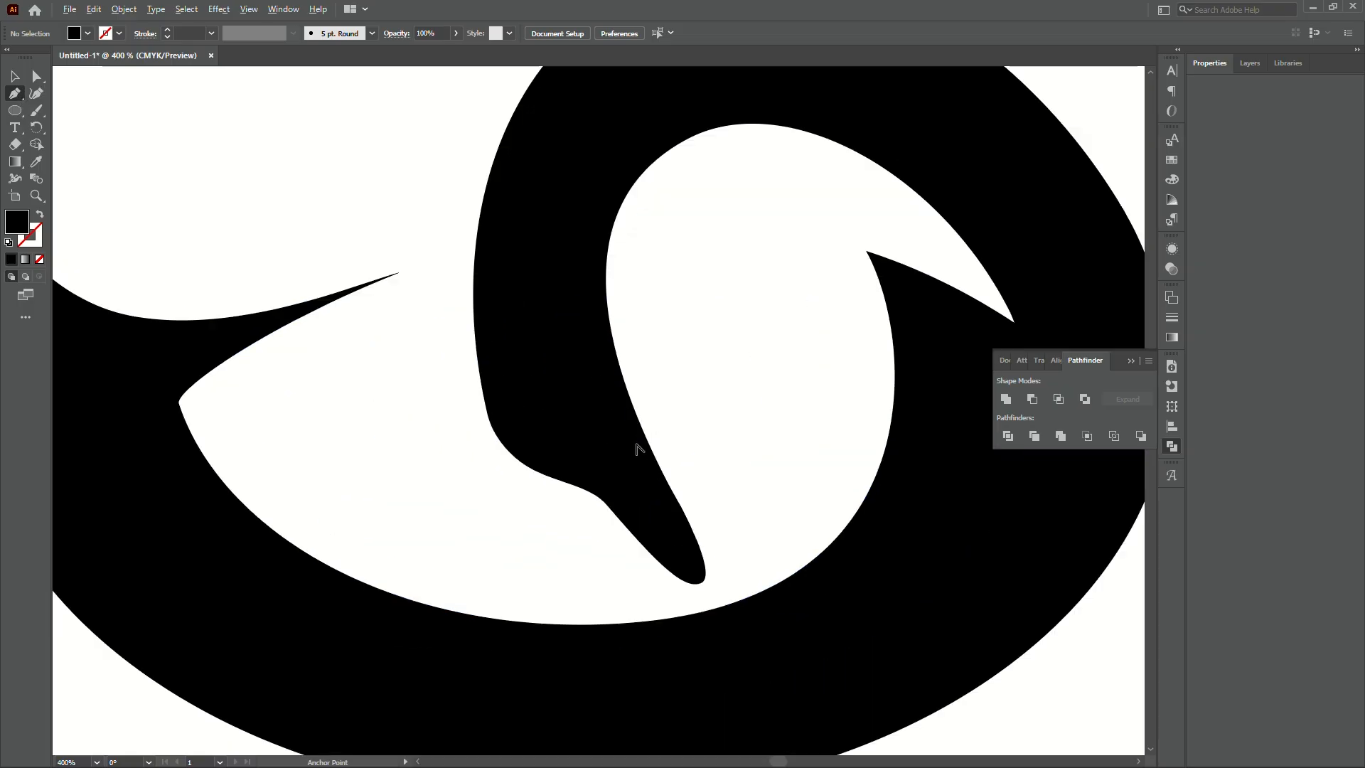
{"action": "scroll", "coordinate": [638, 449], "scroll_direction": "down", "scroll_amount": 2}
{"action": "scroll", "coordinate": [631, 448], "scroll_direction": "up", "scroll_amount": 3}
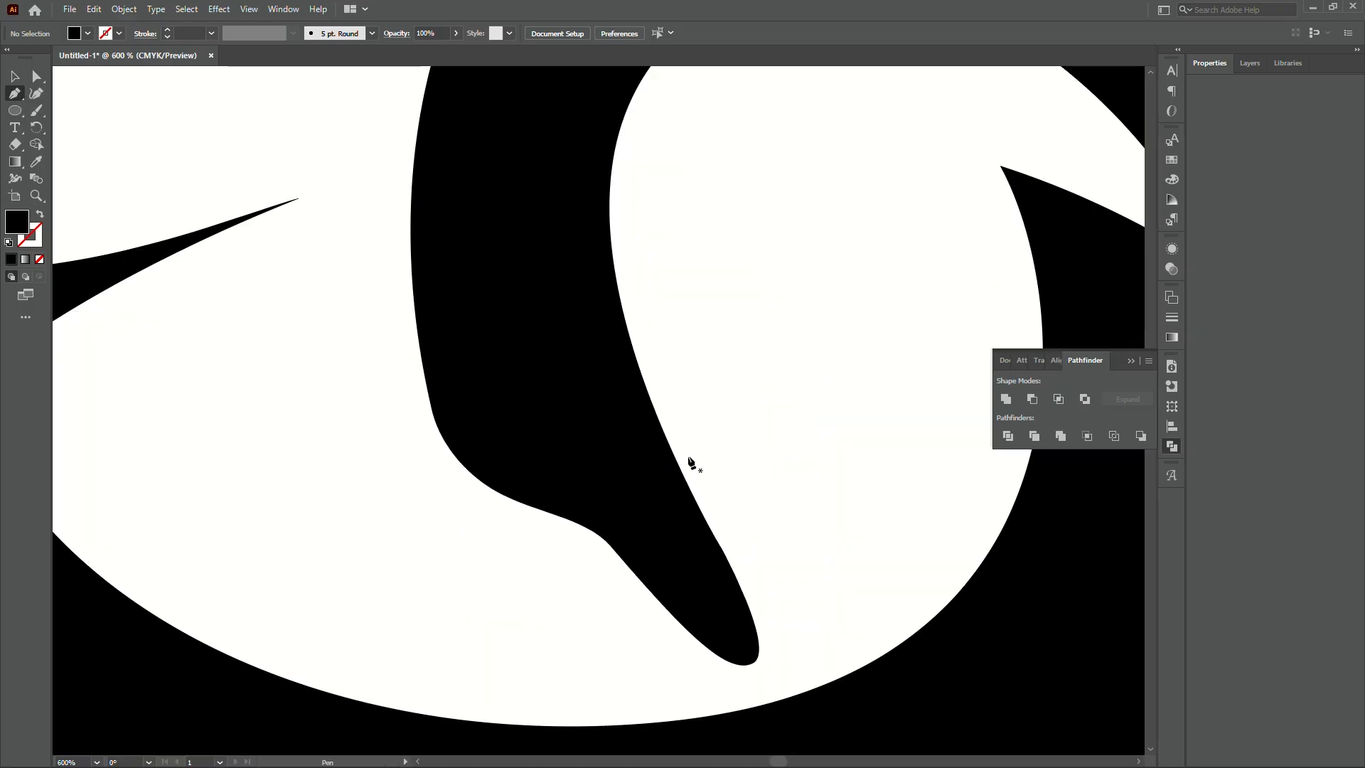
- Draw a closed curved wedge shape at the beak's base with the Pen tool
{"action": "left_click", "coordinate": [697, 465]}
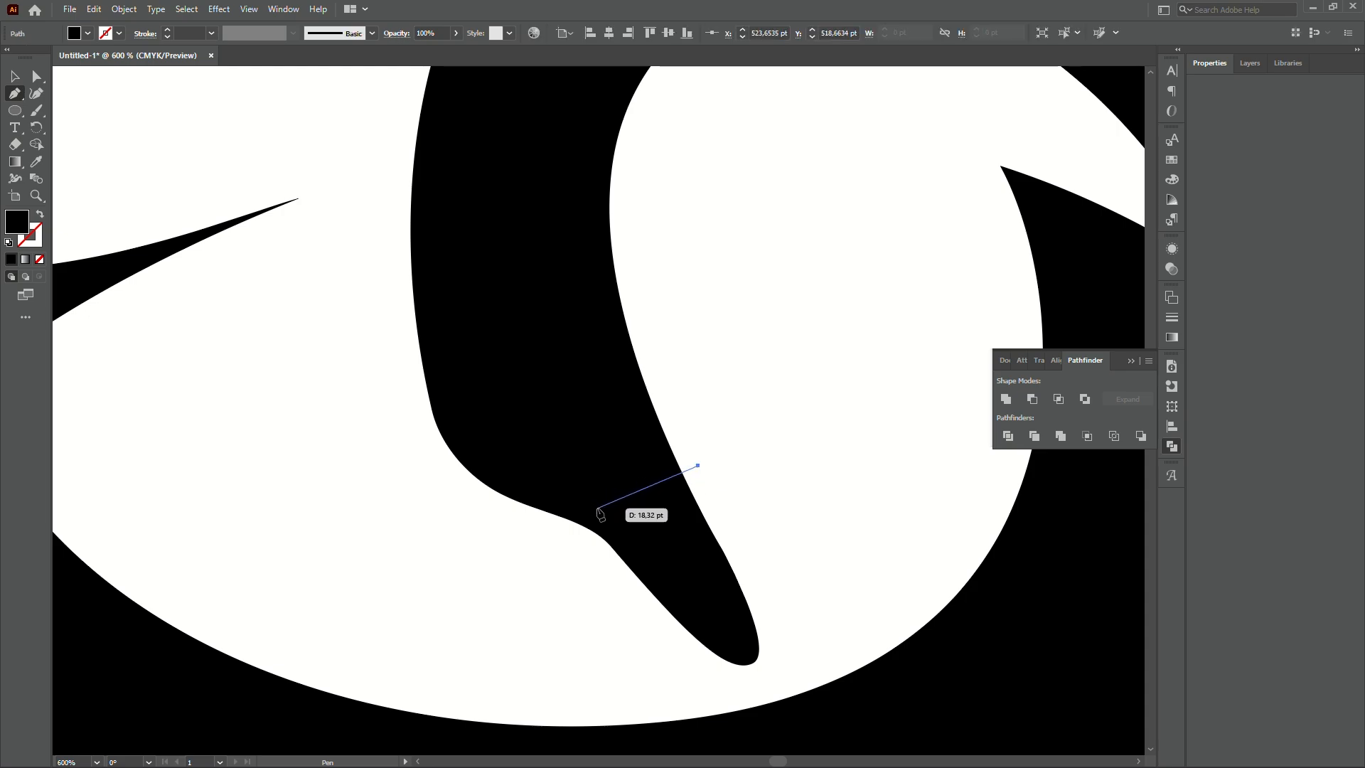
{"action": "left_click", "coordinate": [583, 534]}
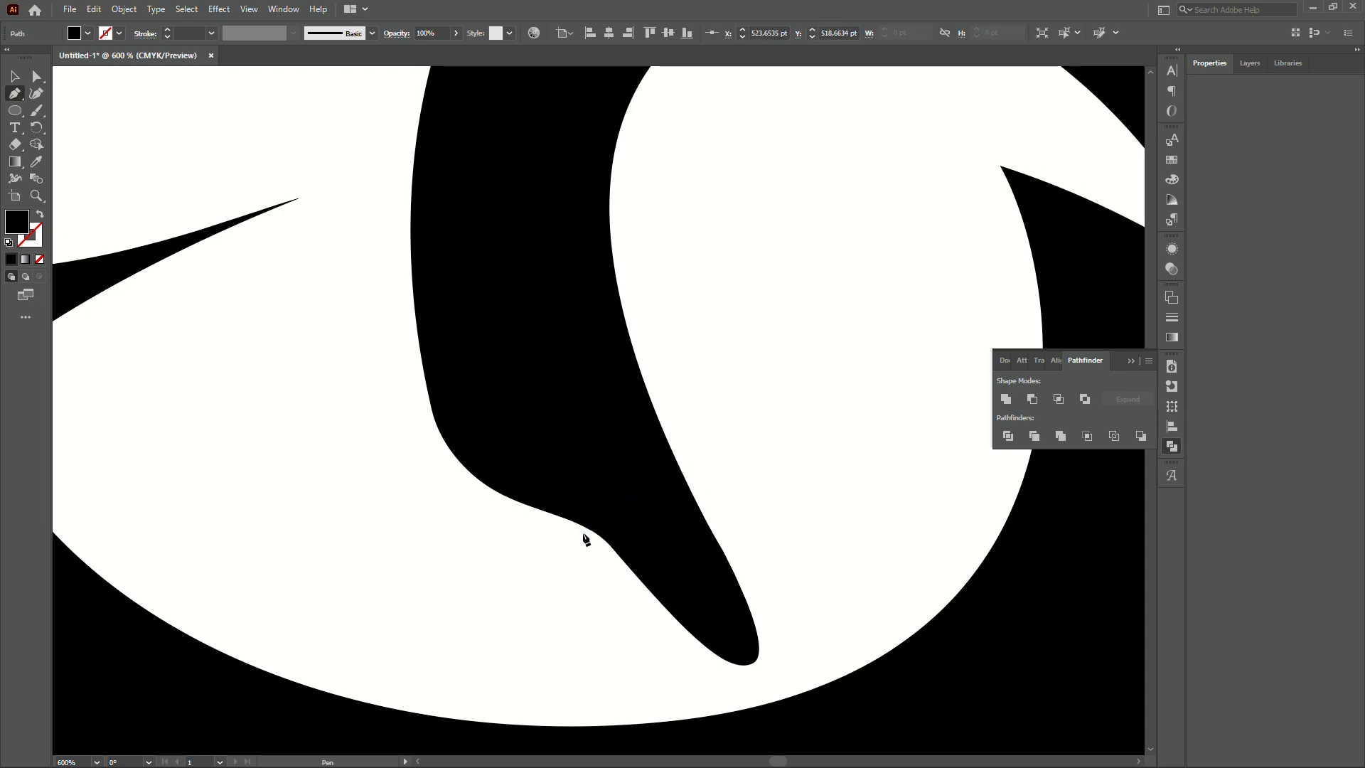
{"action": "left_click_drag", "start_coordinate": [583, 534], "coordinate": [477, 369]}
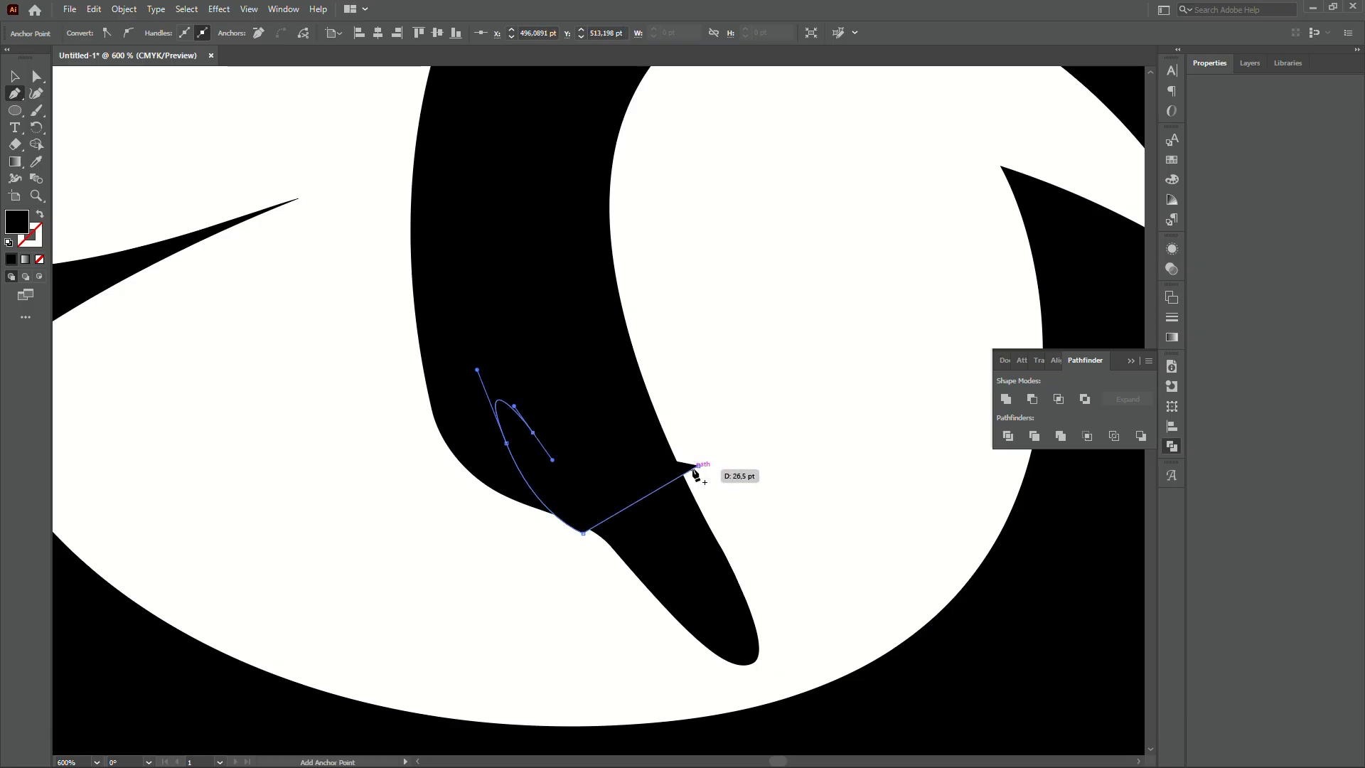
{"action": "left_click", "coordinate": [697, 466]}
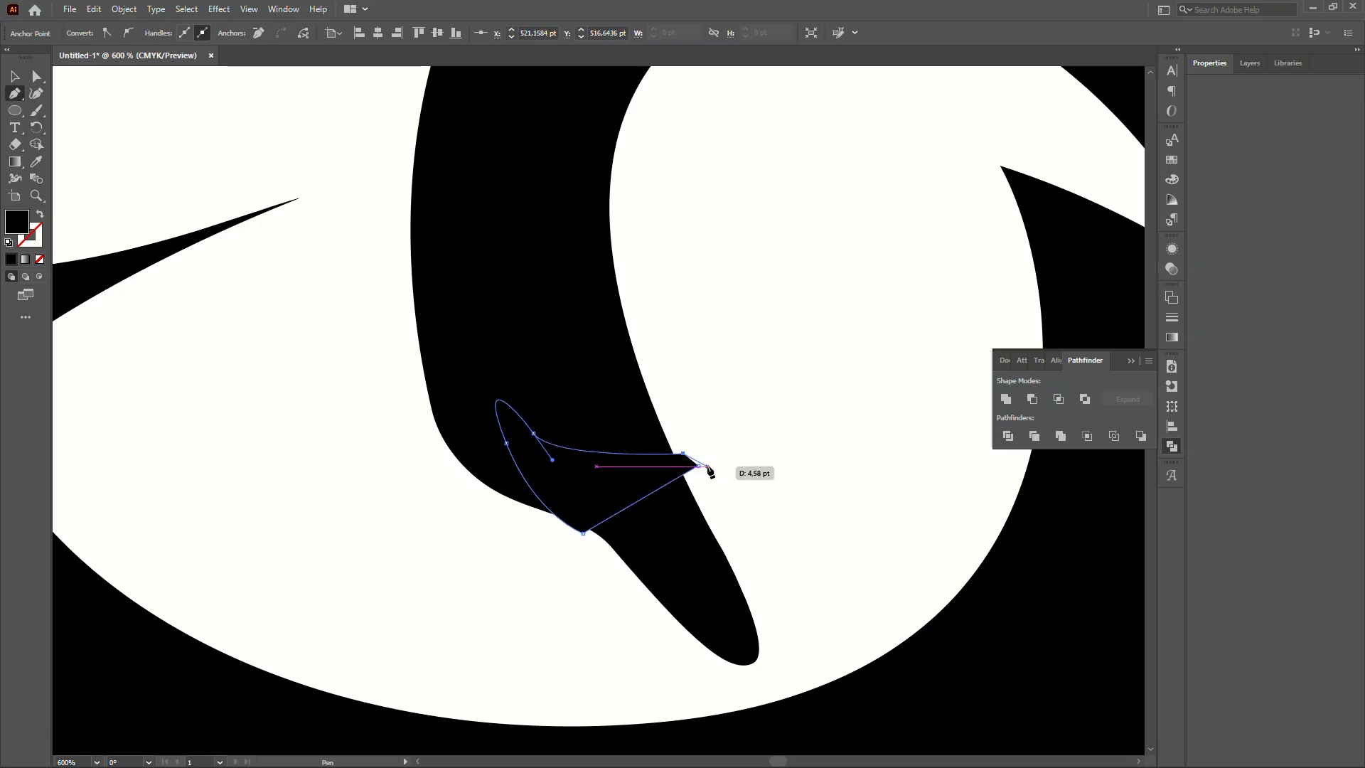
- Select the wedge together with the black swirl and subtract it using Pathfinder's Minus Front
{"action": "key", "text": "v"}
{"action": "left_click", "coordinate": [705, 467]}
{"action": "left_click", "coordinate": [621, 461]}
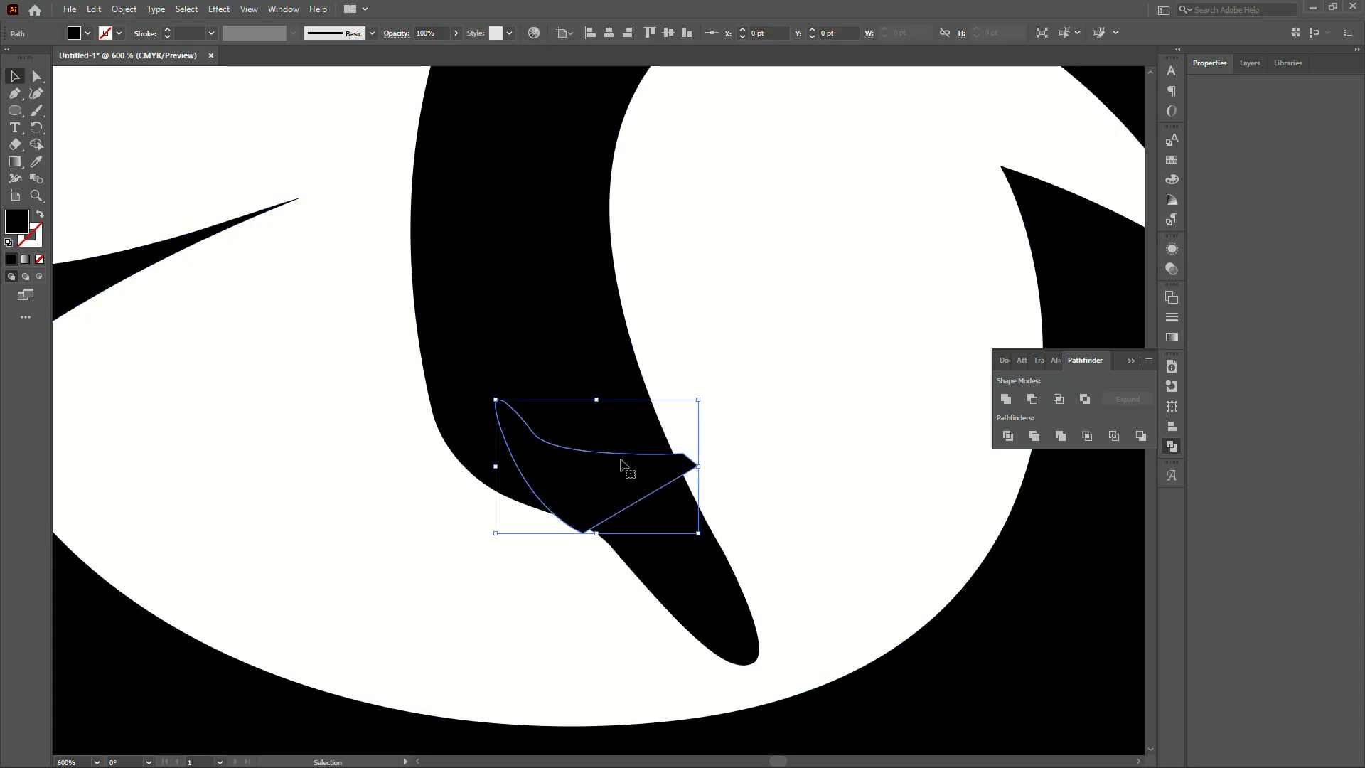
{"action": "scroll", "coordinate": [621, 466], "scroll_direction": "down", "scroll_amount": 4}
{"action": "scroll", "coordinate": [611, 465], "scroll_direction": "up", "scroll_amount": 3}
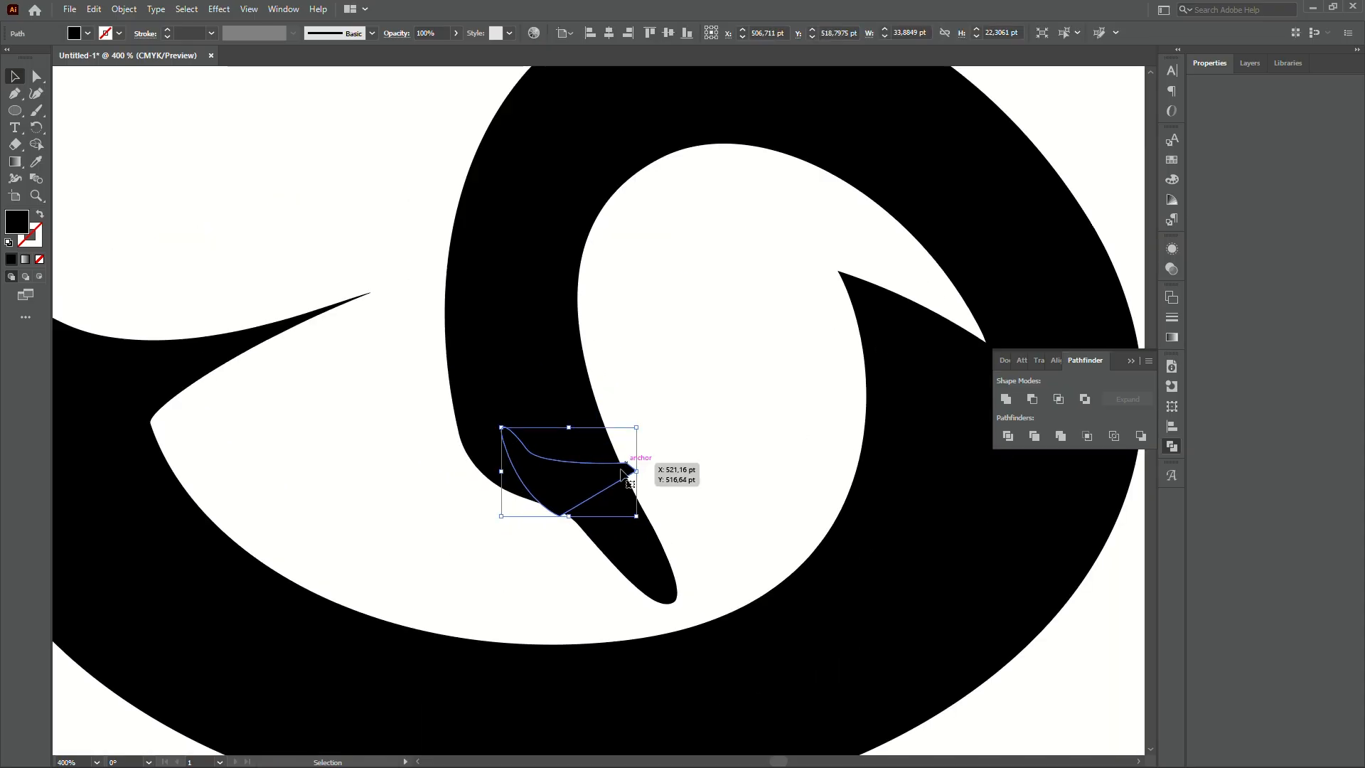
{"action": "left_click", "coordinate": [559, 341], "text": "shift"}
{"action": "scroll", "coordinate": [603, 395], "scroll_direction": "down", "scroll_amount": 2}
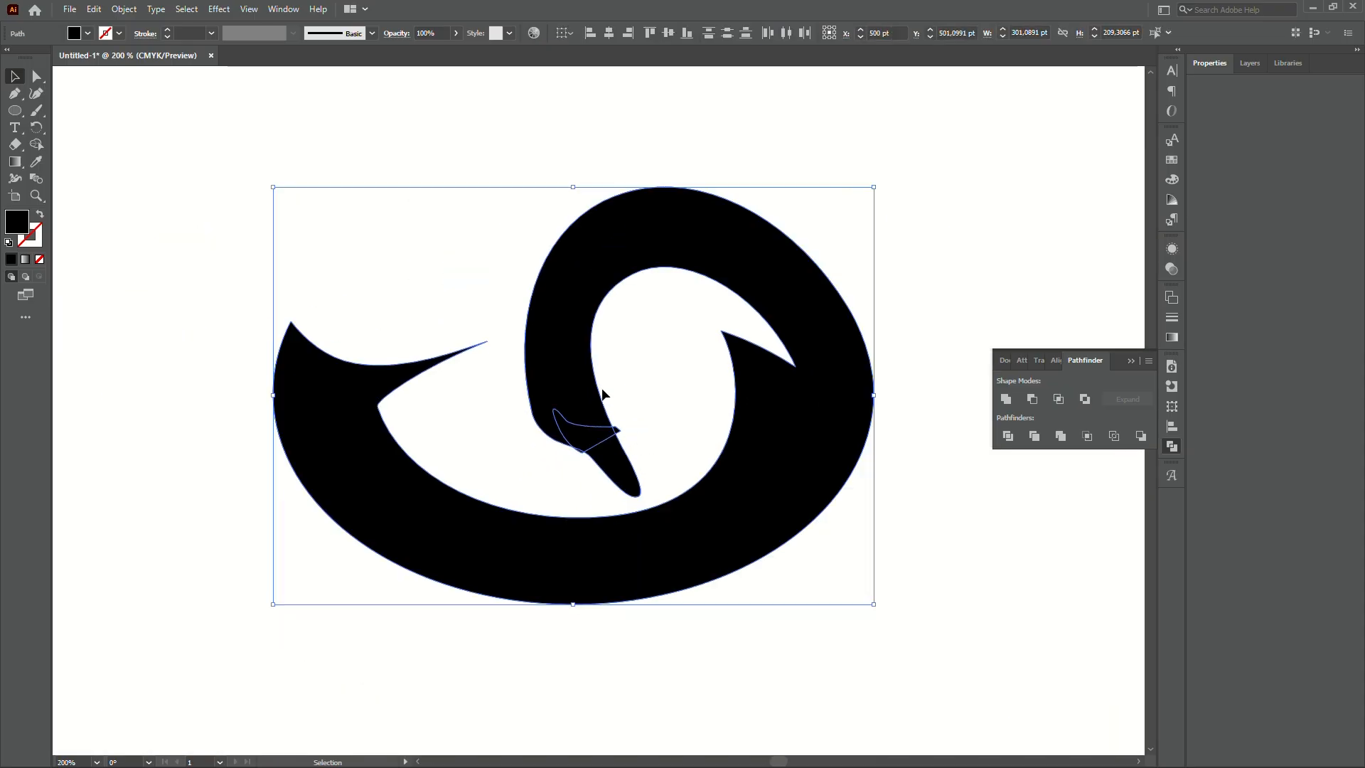
{"action": "left_click", "coordinate": [1032, 400]}
{"action": "left_click", "coordinate": [930, 273]}
{"action": "scroll", "coordinate": [929, 271], "scroll_direction": "down", "scroll_amount": 4}
{"action": "scroll", "coordinate": [931, 264], "scroll_direction": "up", "scroll_amount": 2}
{"action": "left_click_drag", "start_coordinate": [937, 261], "coordinate": [858, 300]}
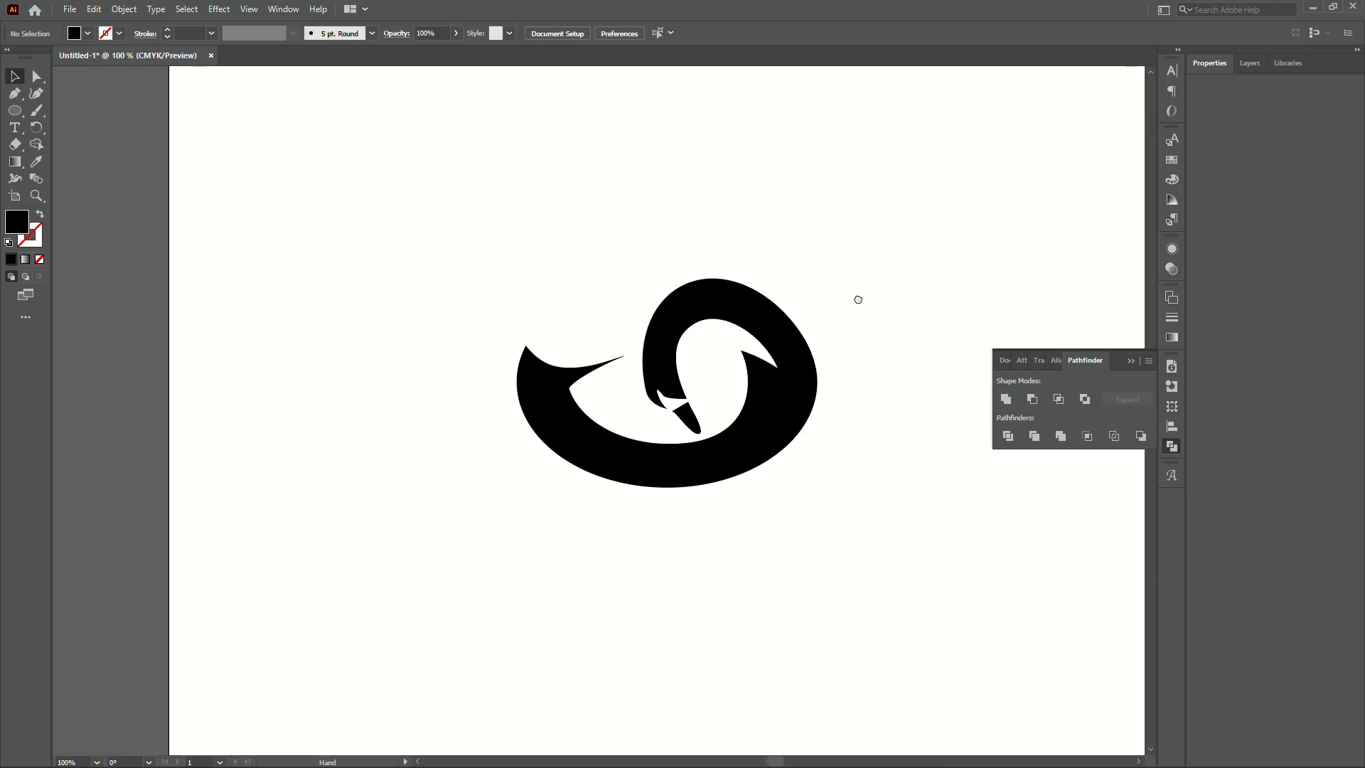
{"action": "scroll", "coordinate": [831, 316], "scroll_direction": "down", "scroll_amount": 1}
{"action": "scroll", "coordinate": [731, 375], "scroll_direction": "up", "scroll_amount": 5}
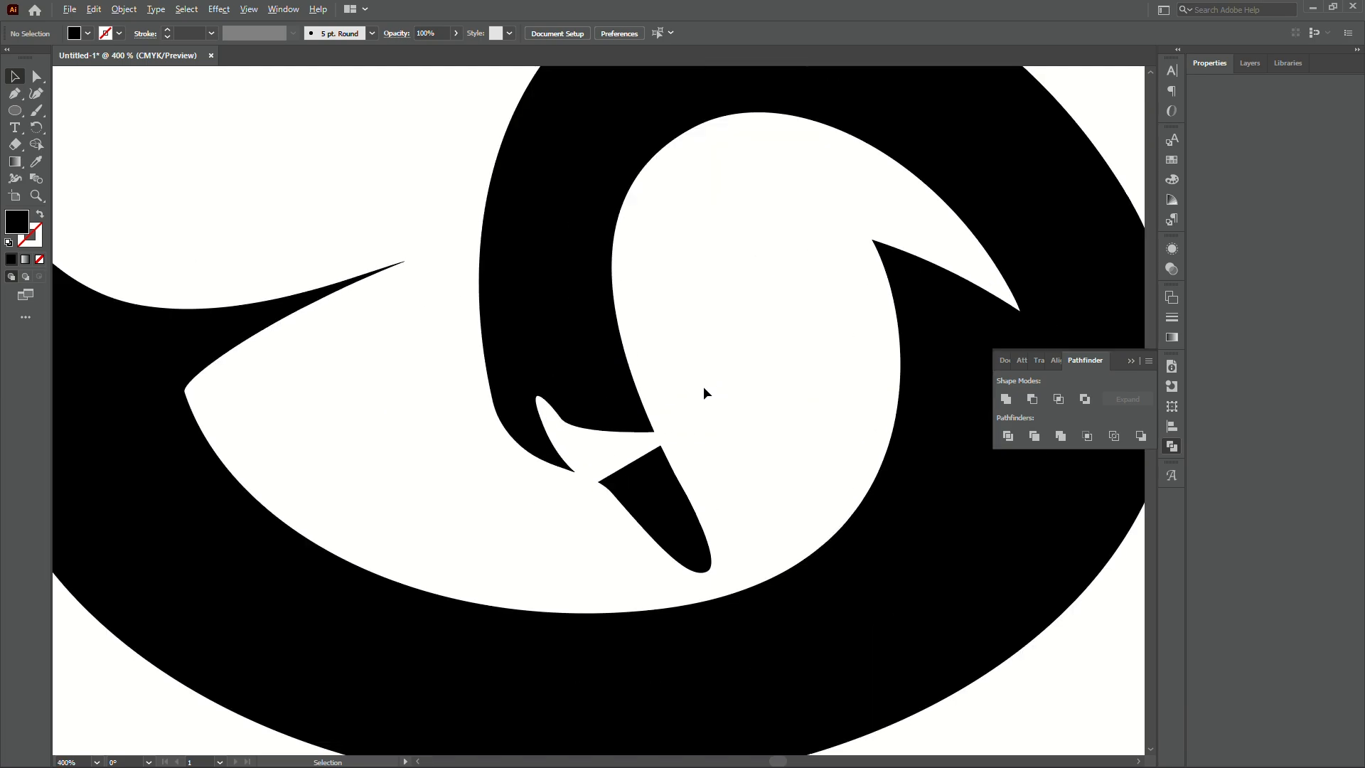
{"action": "scroll", "coordinate": [561, 411], "scroll_direction": "up", "scroll_amount": 3}
- Lengthen the notch anchor's upper and lower handles and nudge the anchor slightly right
{"action": "key", "text": "a"}
{"action": "left_click", "coordinate": [561, 448]}
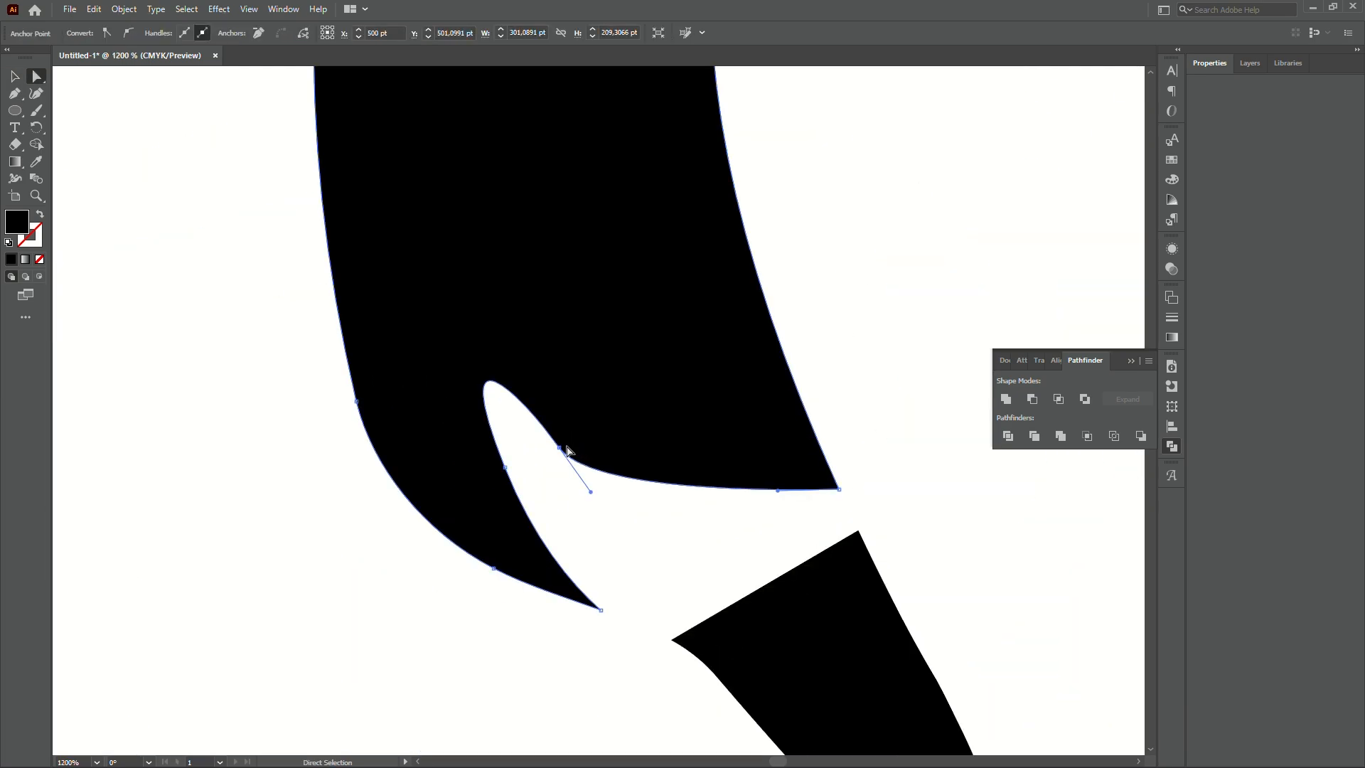
{"action": "left_click_drag", "start_coordinate": [561, 447], "coordinate": [565, 447]}
{"action": "left_click_drag", "start_coordinate": [525, 390], "coordinate": [525, 368]}
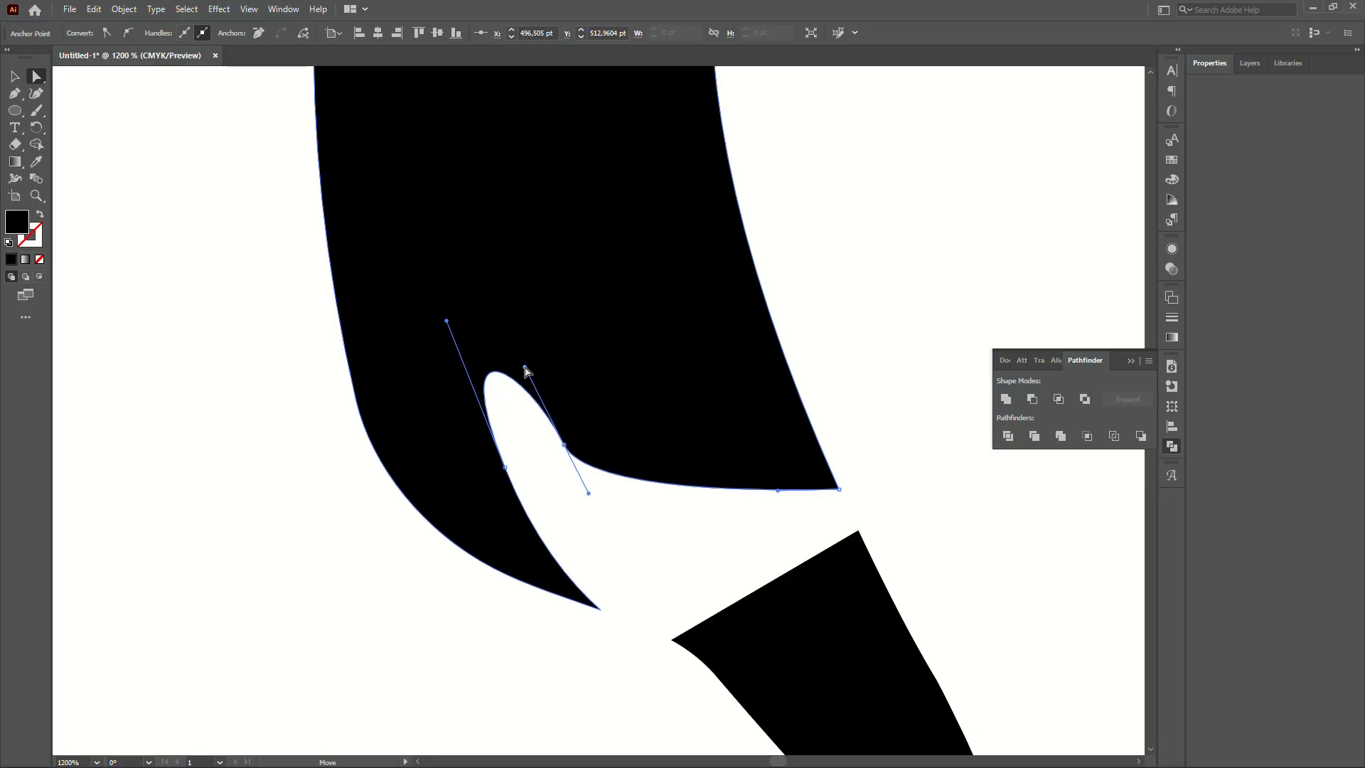
{"action": "left_click_drag", "start_coordinate": [589, 493], "coordinate": [620, 529]}
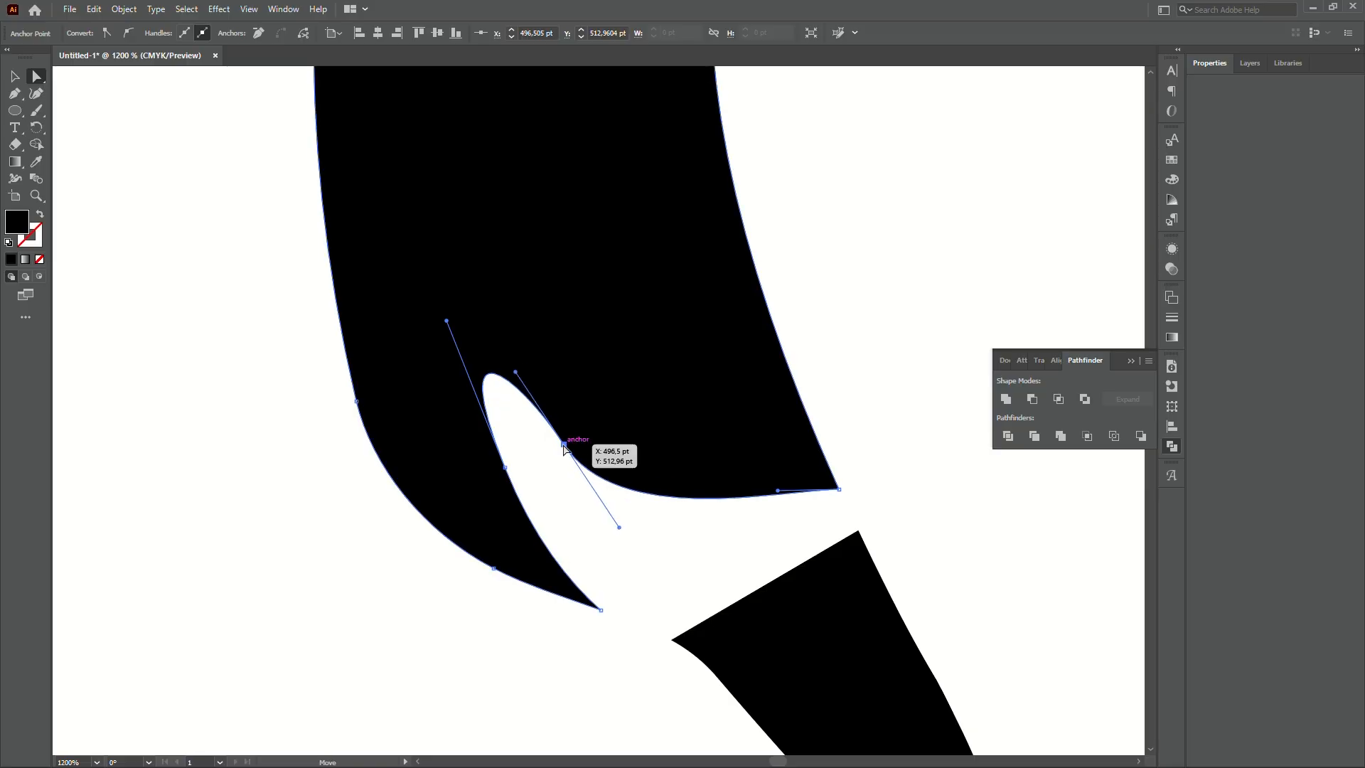
{"action": "left_click_drag", "start_coordinate": [564, 445], "coordinate": [571, 444]}
{"action": "scroll", "coordinate": [591, 401], "scroll_direction": "down", "scroll_amount": 3}
- Pull the notch curve's handle outward and shift its anchors to sharpen the beak point
{"action": "left_click", "coordinate": [710, 338]}
{"action": "scroll", "coordinate": [697, 347], "scroll_direction": "down", "scroll_amount": 3}
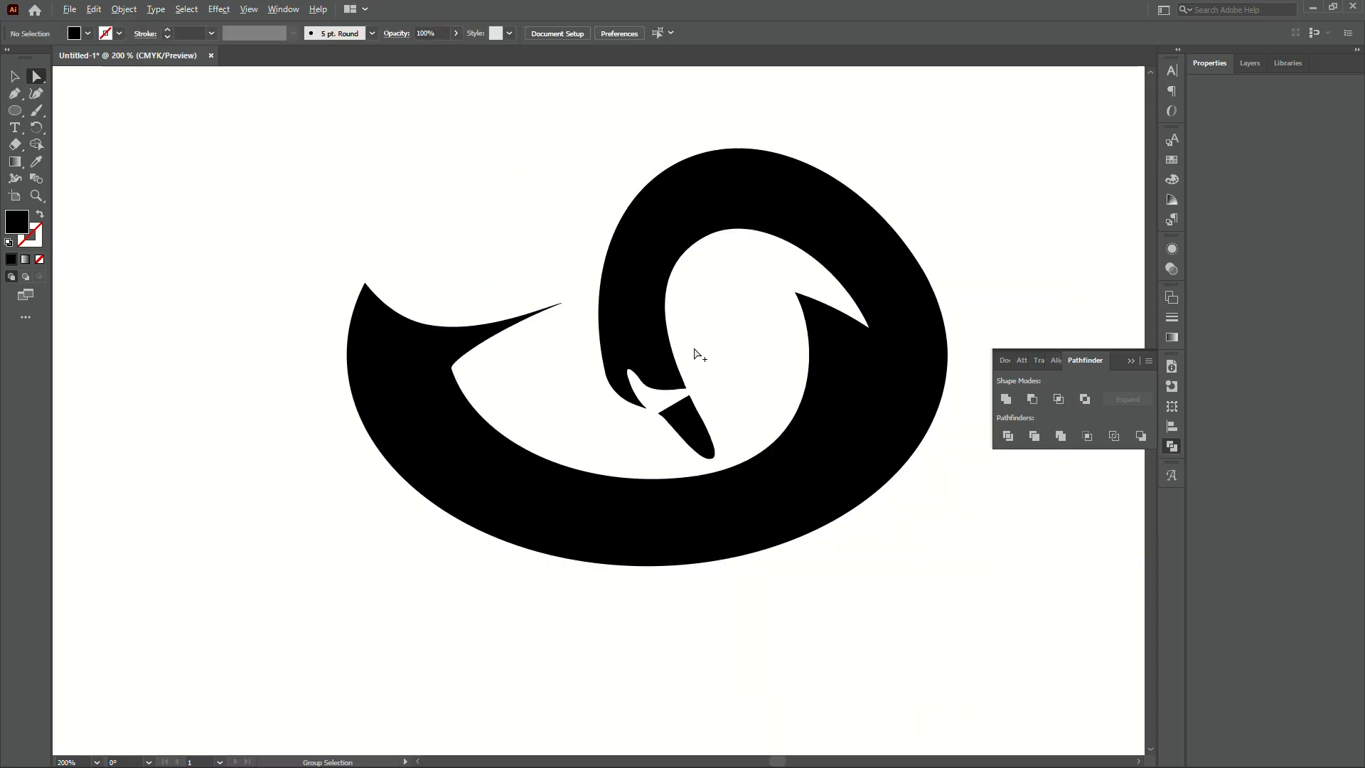
{"action": "scroll", "coordinate": [655, 379], "scroll_direction": "up", "scroll_amount": 3}
{"action": "scroll", "coordinate": [660, 384], "scroll_direction": "up", "scroll_amount": 2}
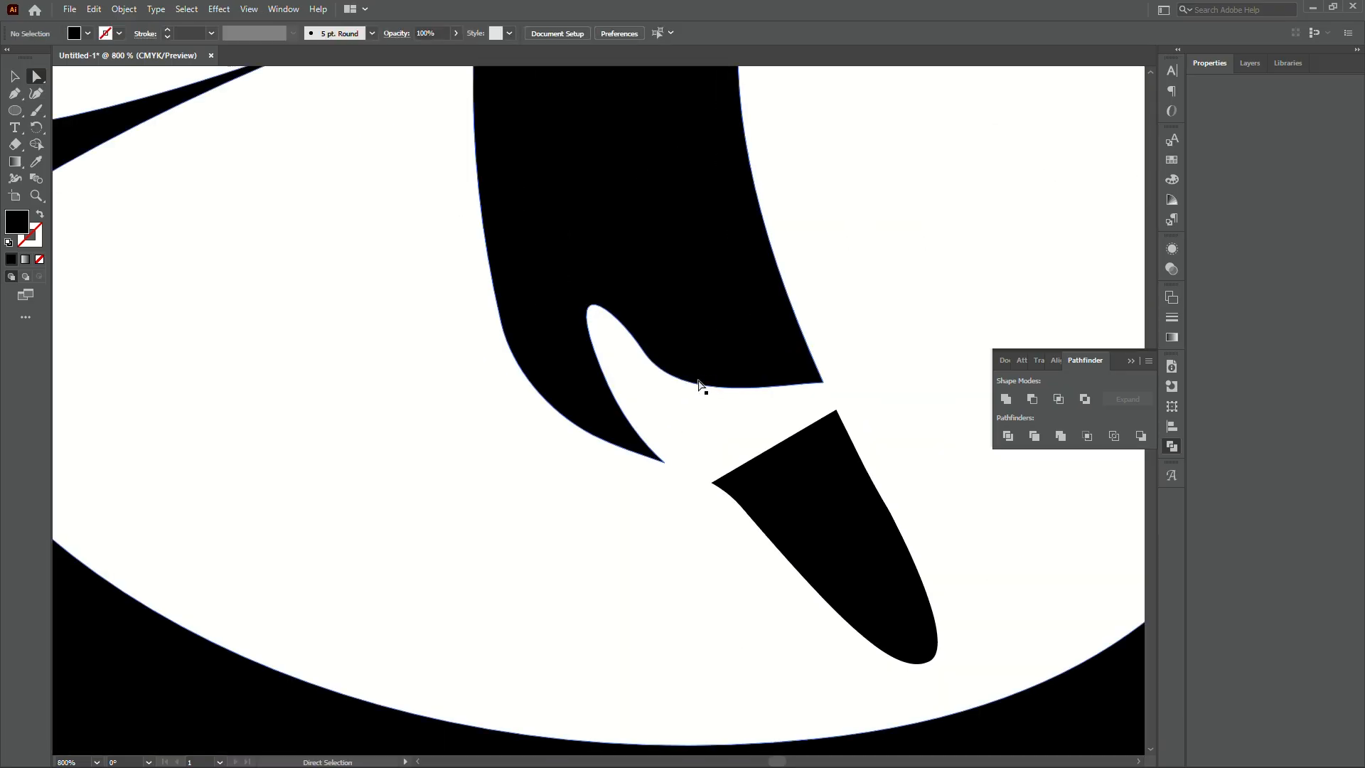
{"action": "left_click", "coordinate": [701, 387]}
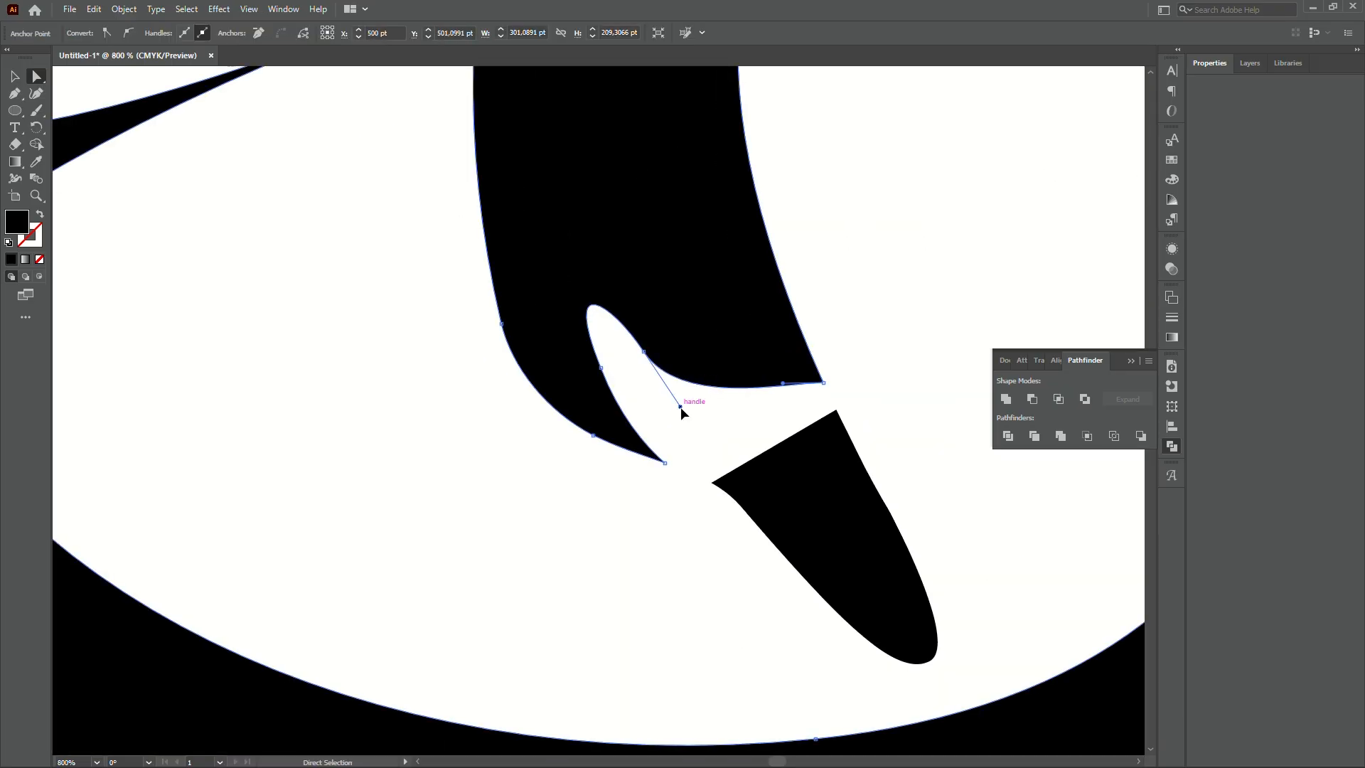
{"action": "left_click_drag", "start_coordinate": [681, 409], "coordinate": [697, 401]}
{"action": "left_click_drag", "start_coordinate": [643, 352], "coordinate": [655, 356]}
{"action": "scroll", "coordinate": [654, 384], "scroll_direction": "down", "scroll_amount": 3}
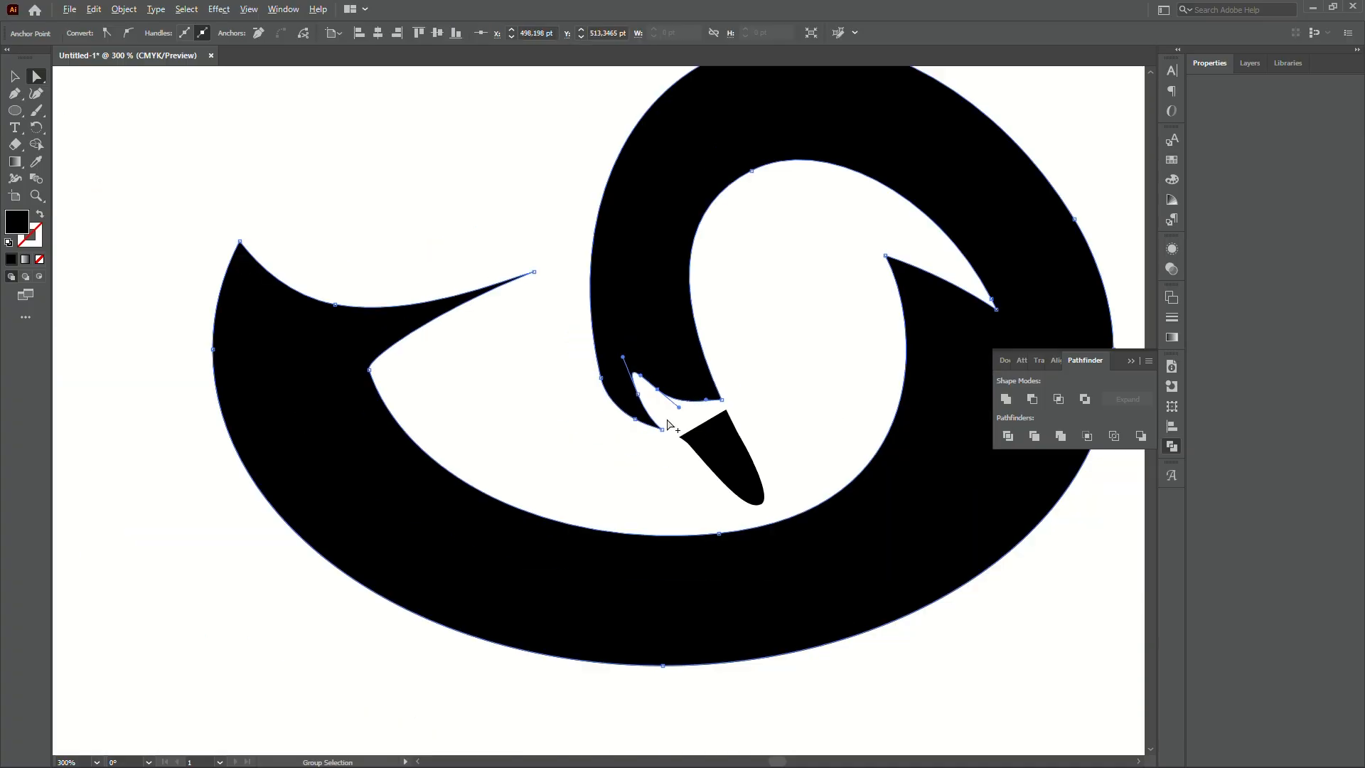
{"action": "scroll", "coordinate": [718, 398], "scroll_direction": "up", "scroll_amount": 5}
{"action": "left_click_drag", "start_coordinate": [552, 396], "coordinate": [558, 406]}
{"action": "left_click", "coordinate": [755, 377]}
{"action": "scroll", "coordinate": [756, 377], "scroll_direction": "down", "scroll_amount": 8}
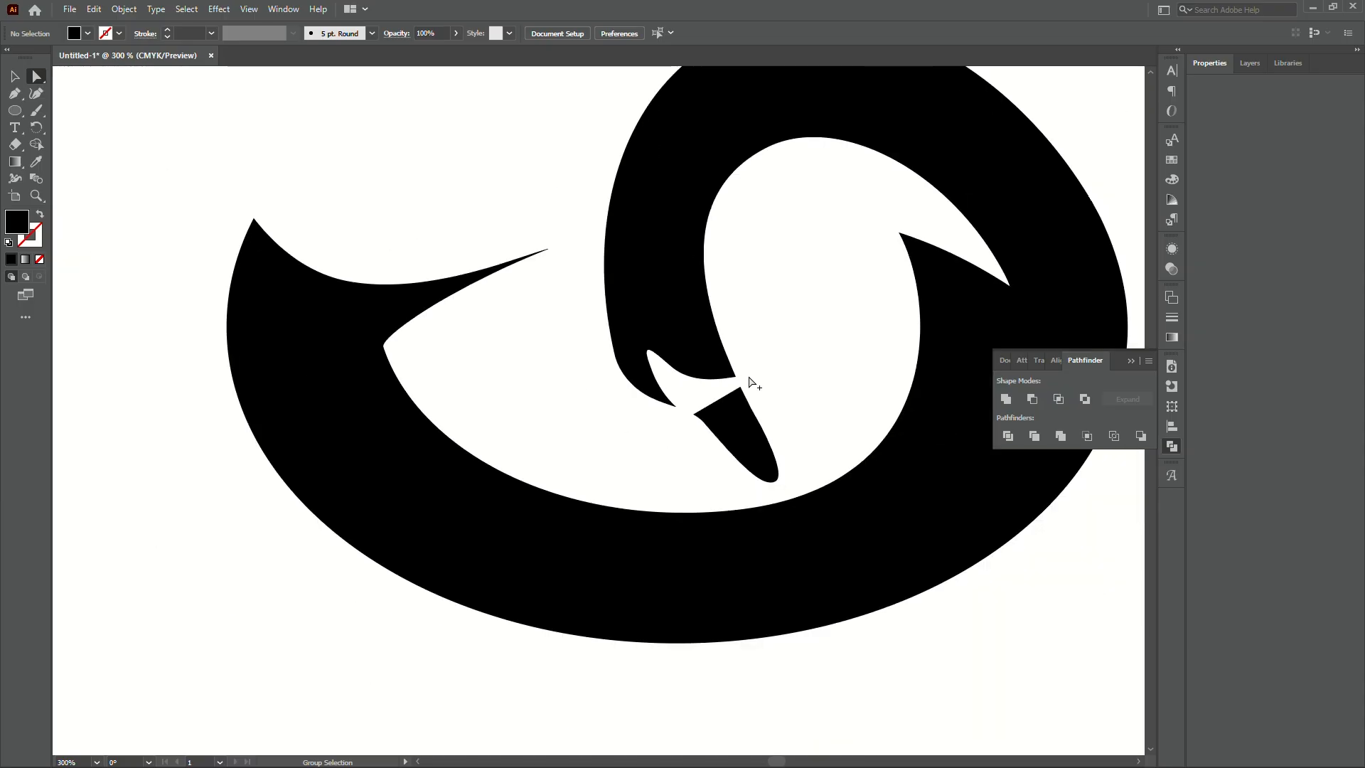
{"action": "left_click_drag", "start_coordinate": [617, 198], "coordinate": [611, 225]}
{"action": "key", "text": "v"}
{"action": "scroll", "coordinate": [602, 262], "scroll_direction": "down", "scroll_amount": 2}
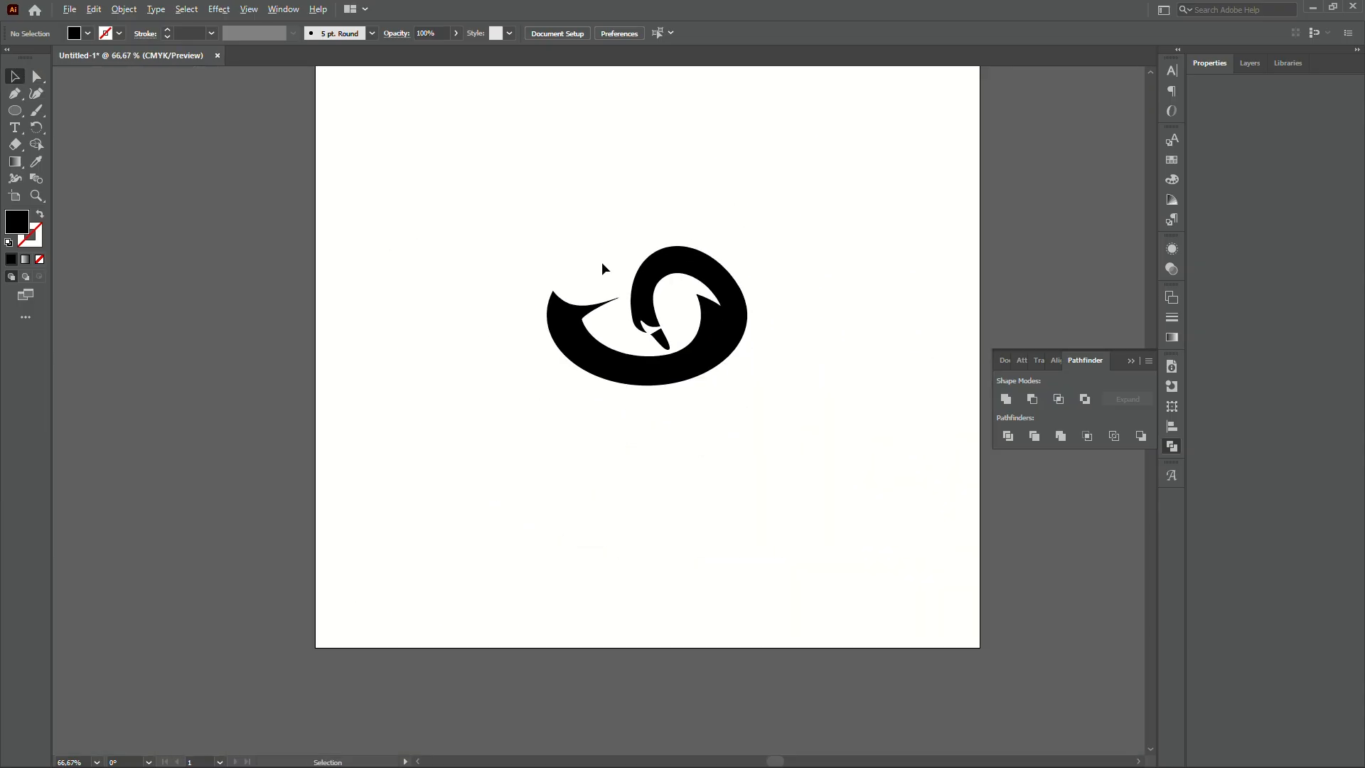
{"action": "scroll", "coordinate": [609, 261], "scroll_direction": "up", "scroll_amount": 6}
{"action": "scroll", "coordinate": [774, 575], "scroll_direction": "up", "scroll_amount": 1}
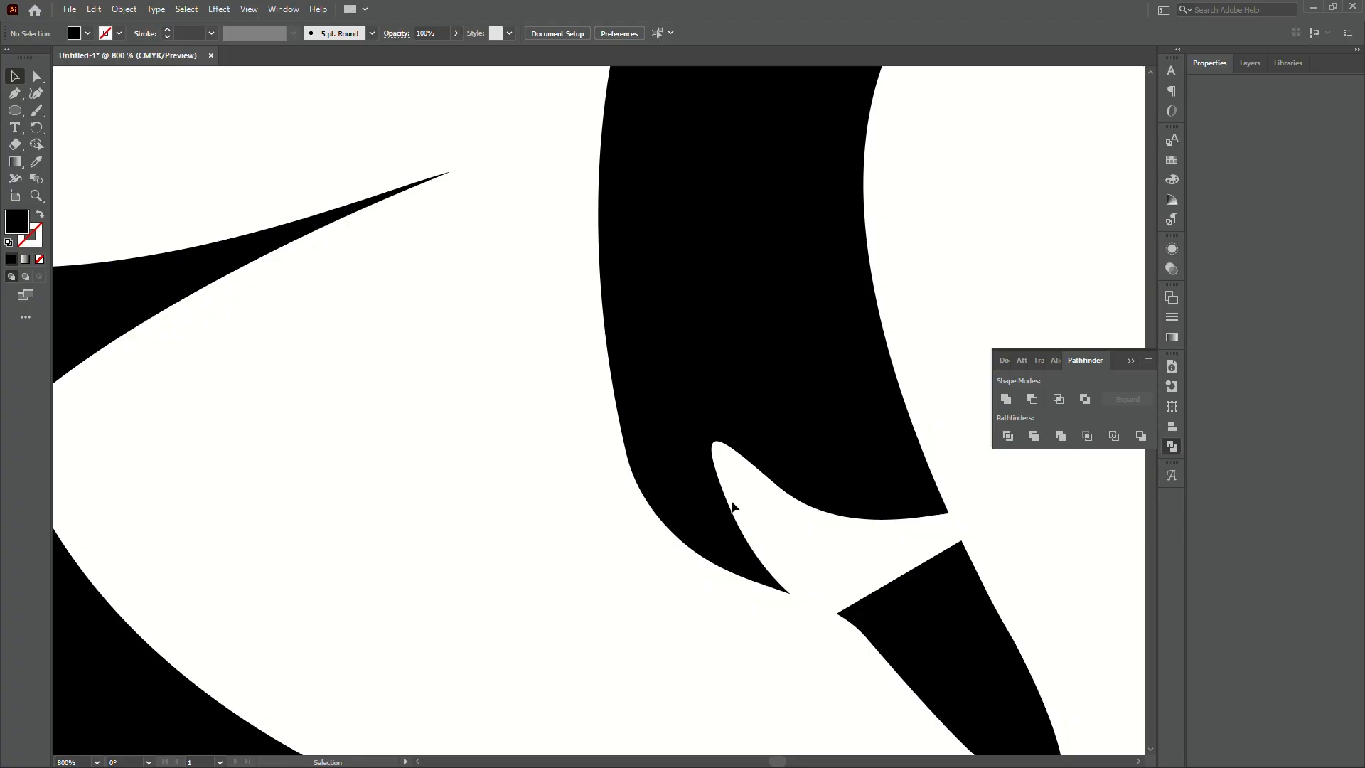
{"action": "scroll", "coordinate": [739, 498], "scroll_direction": "down", "scroll_amount": 5}
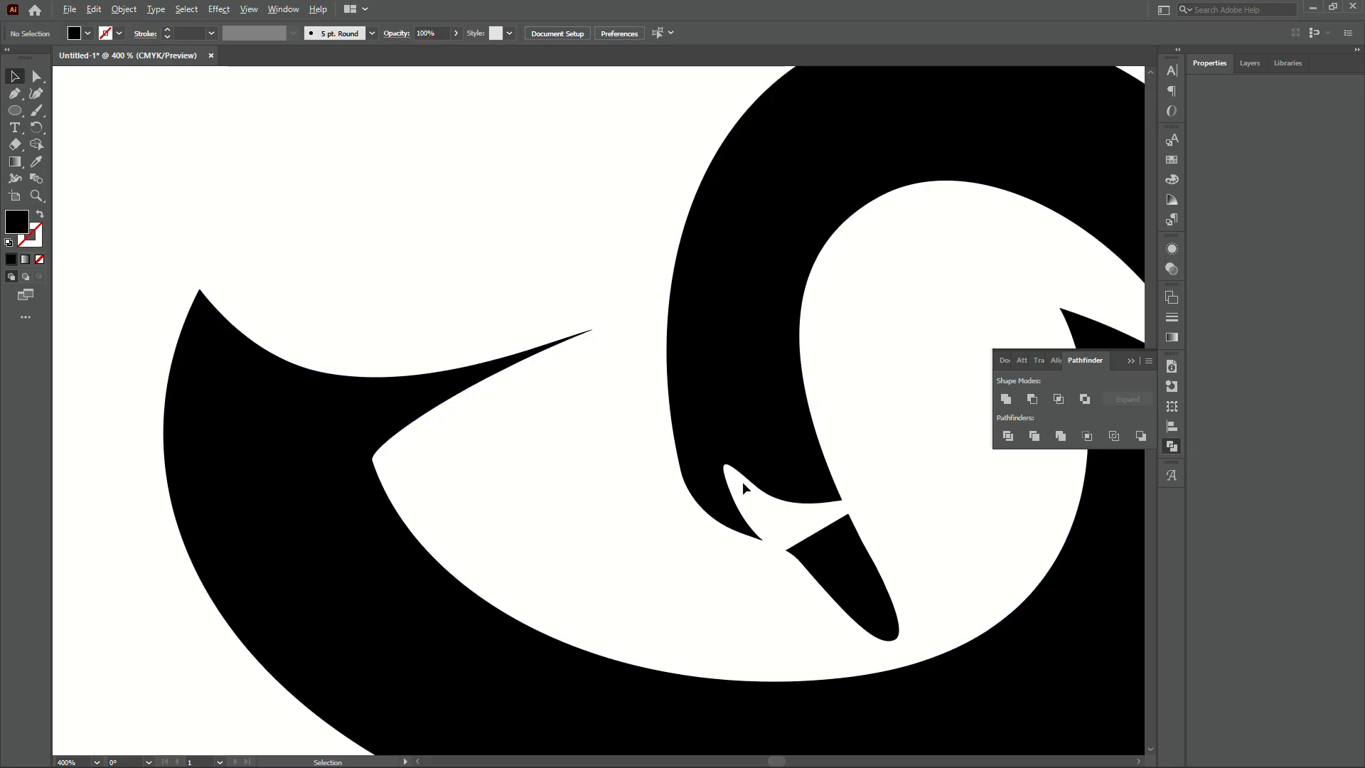
{"action": "scroll", "coordinate": [740, 491], "scroll_direction": "up", "scroll_amount": 4}
{"action": "scroll", "coordinate": [591, 518], "scroll_direction": "down", "scroll_amount": 5}
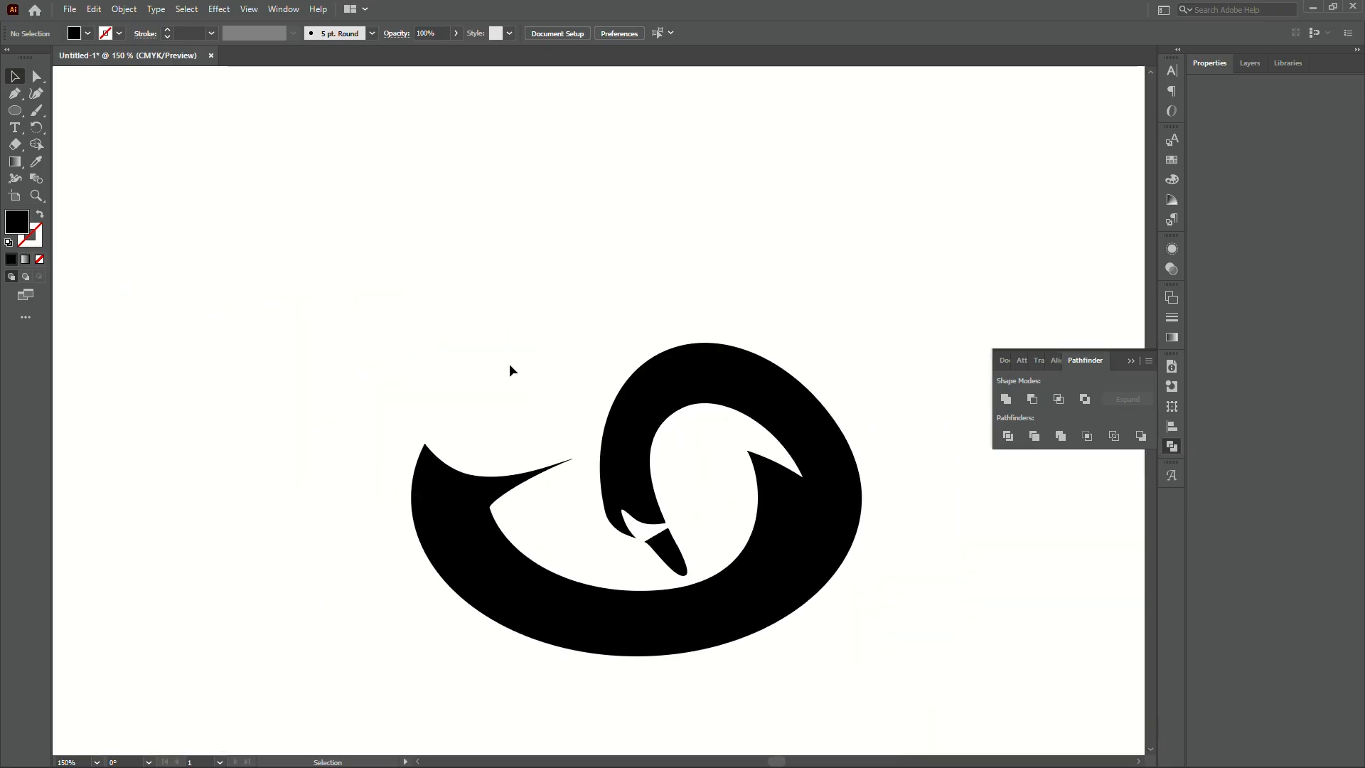
{"action": "scroll", "coordinate": [513, 363], "scroll_direction": "down", "scroll_amount": 2}
{"action": "scroll", "coordinate": [524, 366], "scroll_direction": "up", "scroll_amount": 3}
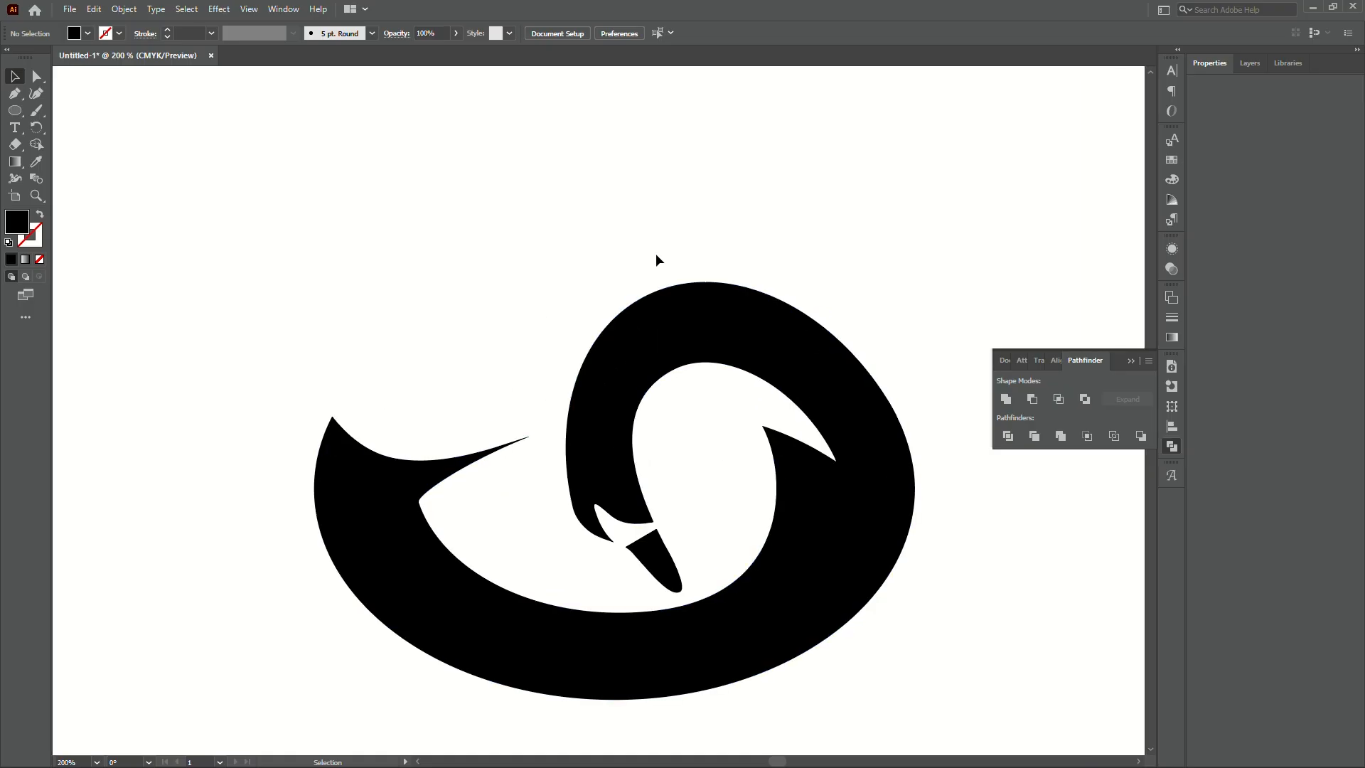
{"action": "scroll", "coordinate": [655, 253], "scroll_direction": "down", "scroll_amount": 2}
{"action": "left_click_drag", "start_coordinate": [903, 562], "coordinate": [858, 555]}
{"action": "left_click", "coordinate": [841, 542]}
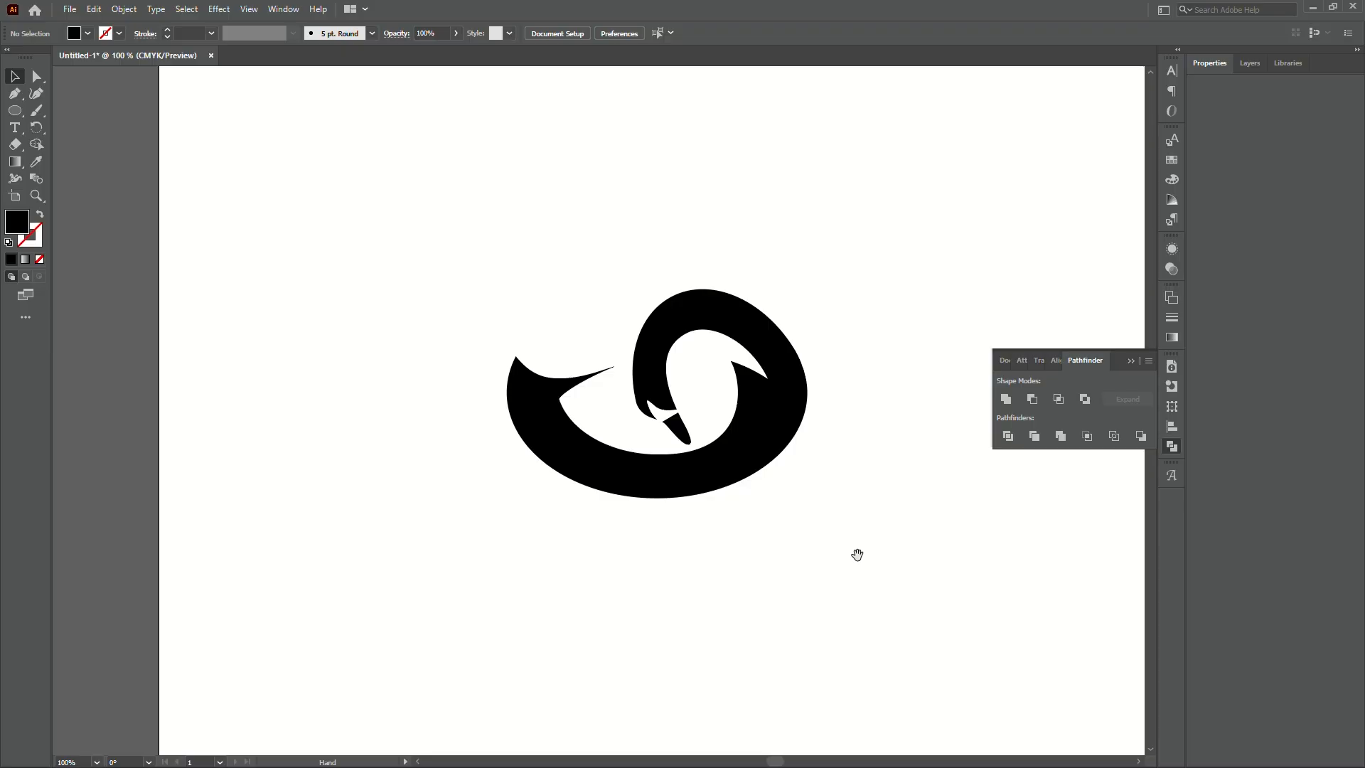
{"action": "scroll", "coordinate": [594, 378], "scroll_direction": "up", "scroll_amount": 4}
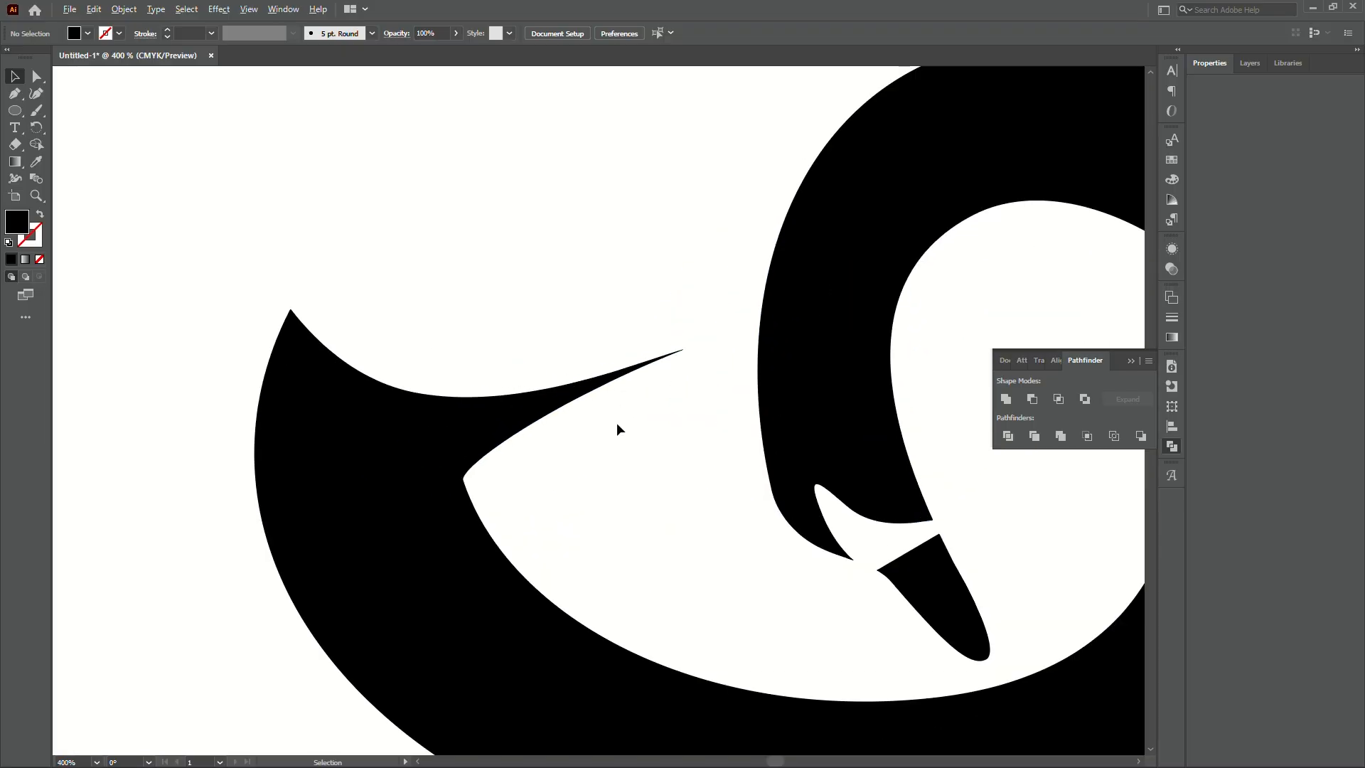
{"action": "scroll", "coordinate": [616, 422], "scroll_direction": "up", "scroll_amount": 1}
- Bend the left spike's straight lower edge segment into a curve
{"action": "key", "text": "a"}
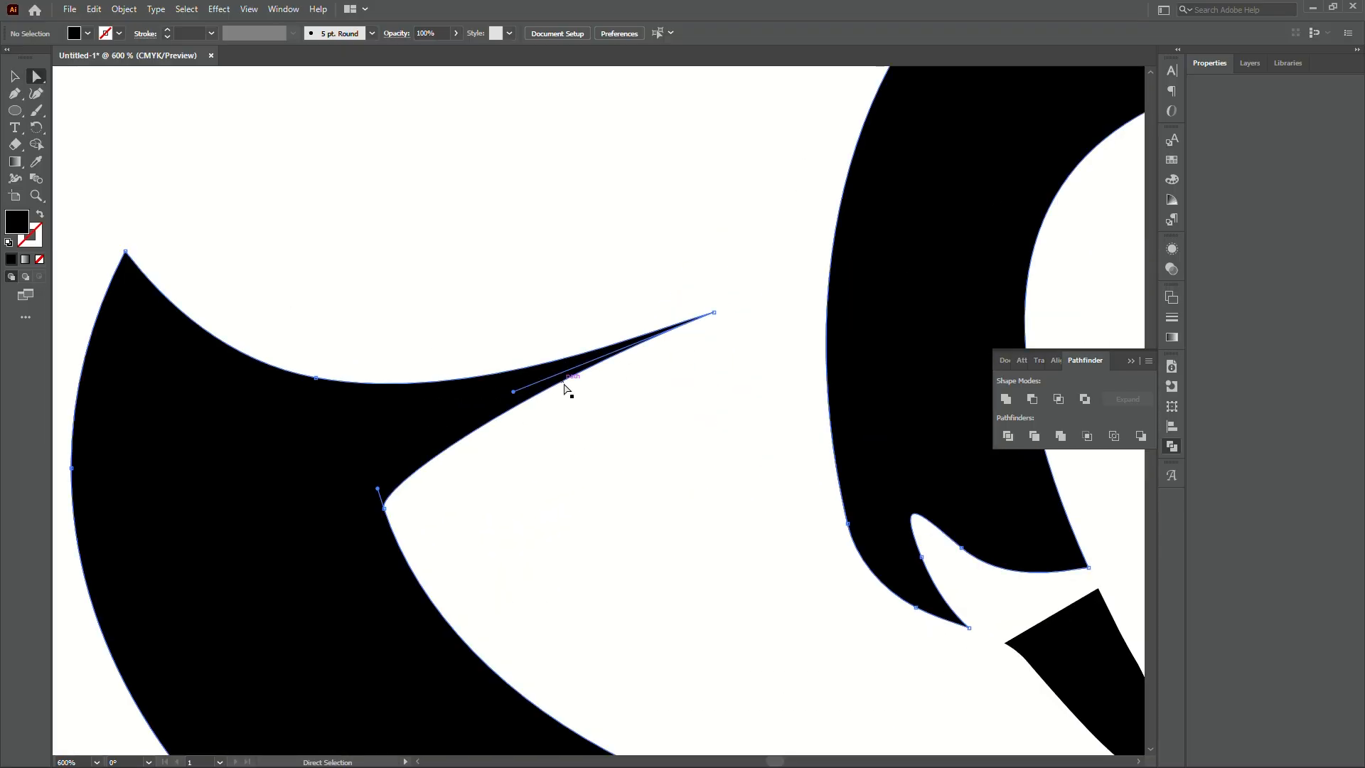
{"action": "left_click", "coordinate": [565, 388]}
{"action": "left_click_drag", "start_coordinate": [524, 388], "coordinate": [577, 440]}
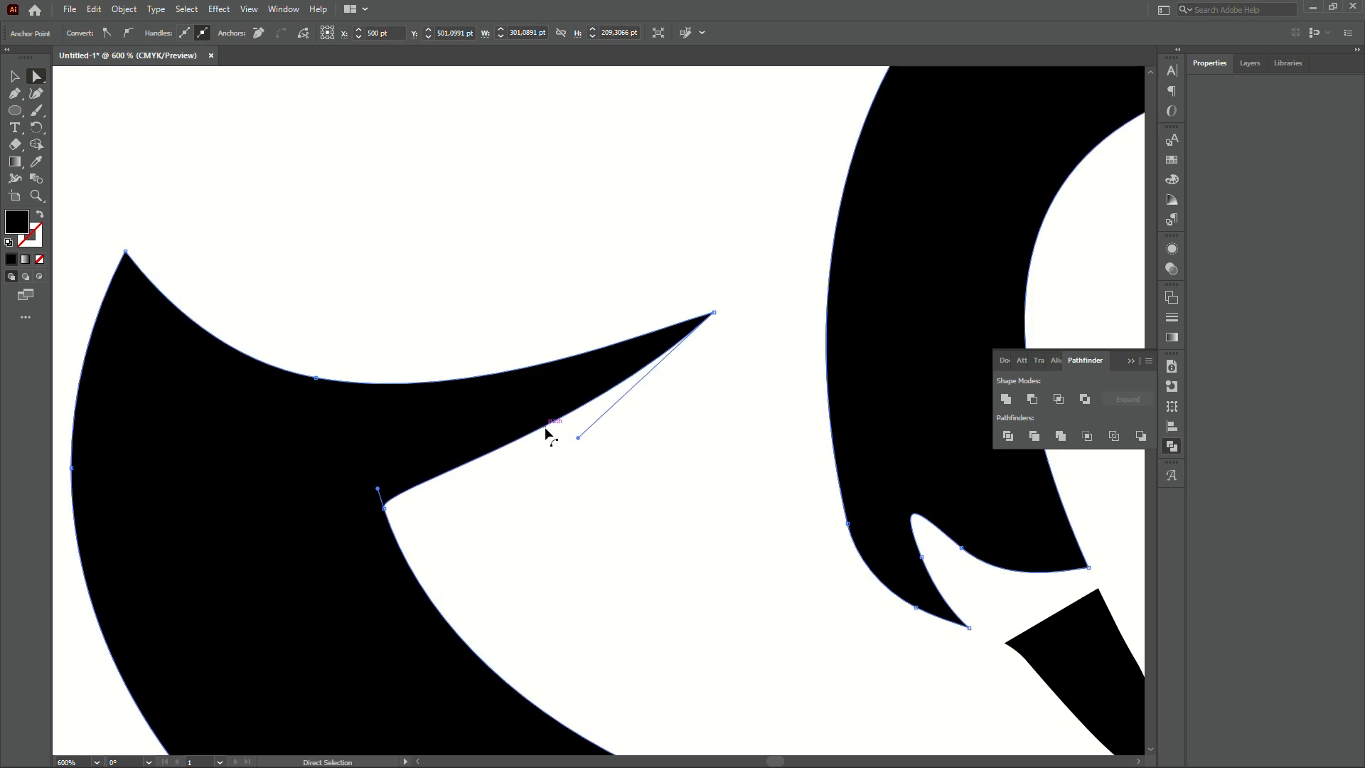
- Pull handles from the spike's lower anchor and move the upper handle right to taper the tip
{"action": "key", "text": "p"}
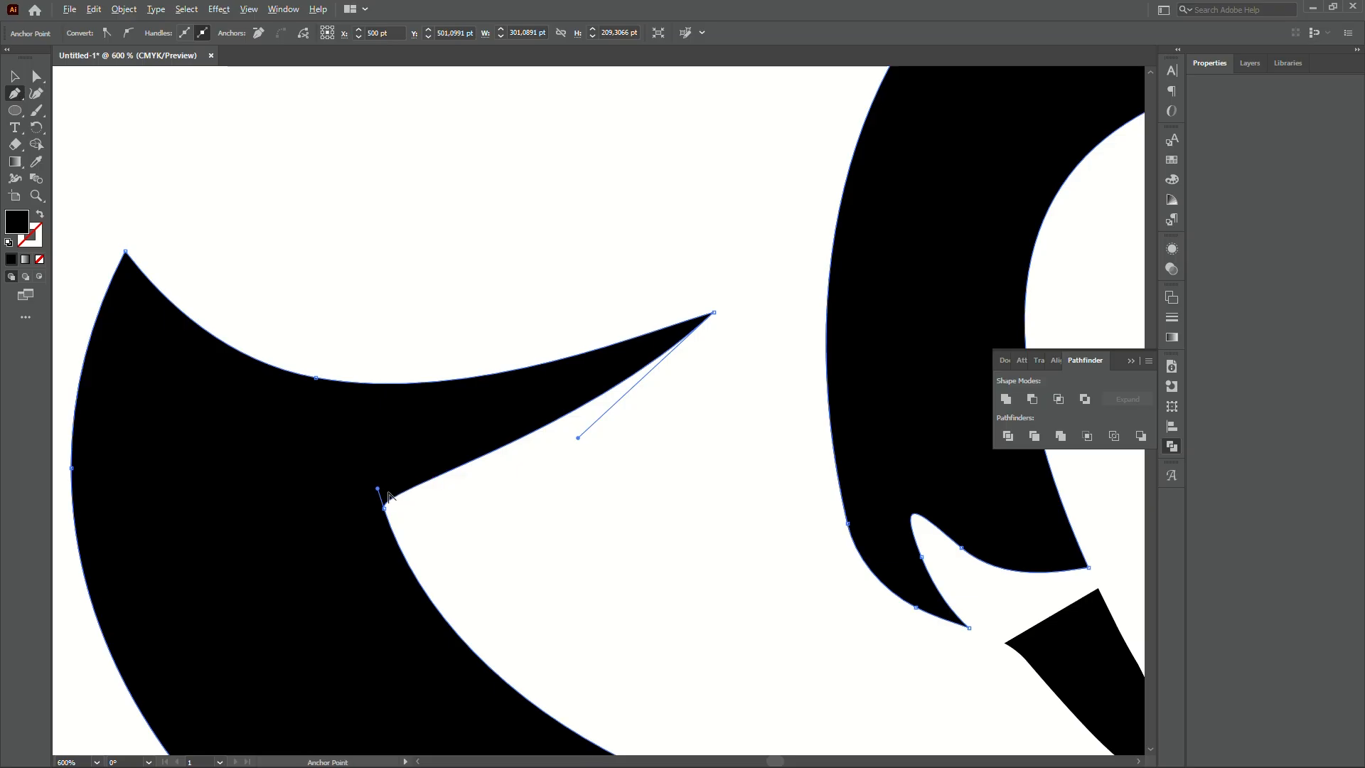
{"action": "left_click_drag", "start_coordinate": [379, 489], "coordinate": [496, 472]}
{"action": "key", "text": "a"}
{"action": "left_click_drag", "start_coordinate": [578, 438], "coordinate": [596, 438]}
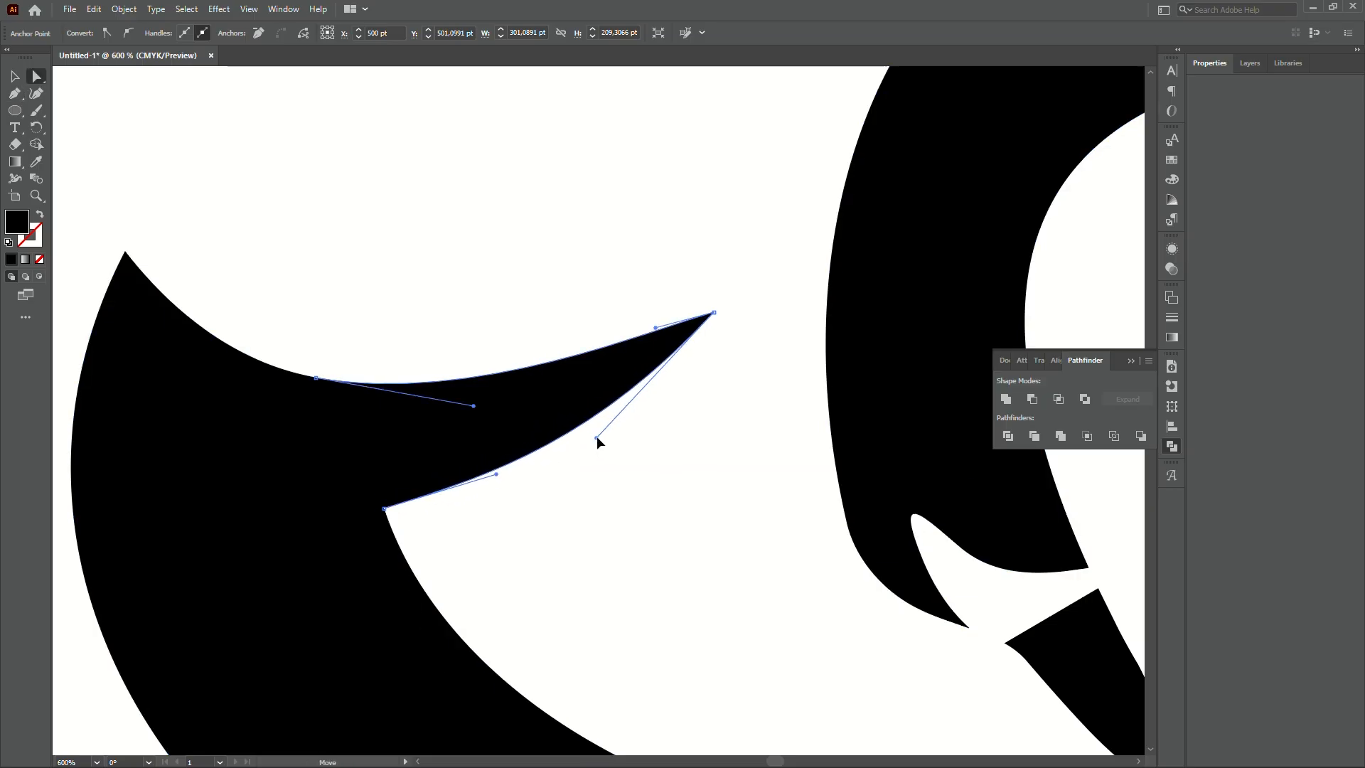
{"action": "left_click", "coordinate": [597, 441]}
{"action": "key", "text": "ctrl+1"}
{"action": "key", "text": "space"}
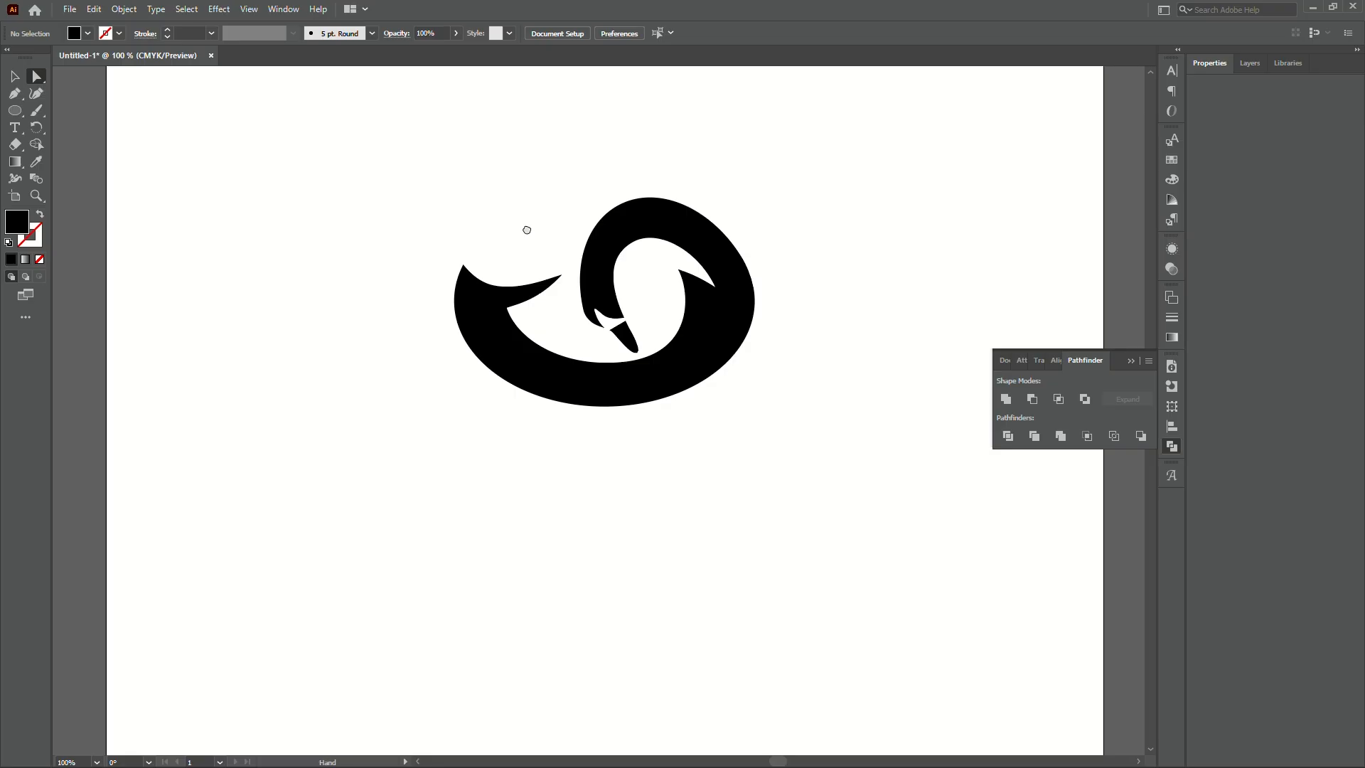
{"action": "left_click_drag", "start_coordinate": [527, 226], "coordinate": [526, 323]}
{"action": "key", "text": "v"}
{"action": "scroll", "coordinate": [528, 294], "scroll_direction": "down", "scroll_amount": 2}
{"action": "scroll", "coordinate": [518, 285], "scroll_direction": "up", "scroll_amount": 1}
- Marquee-select the swirl group and rotate it counter-clockwise to 347.17°, then recentre the view
{"action": "key", "text": "space"}
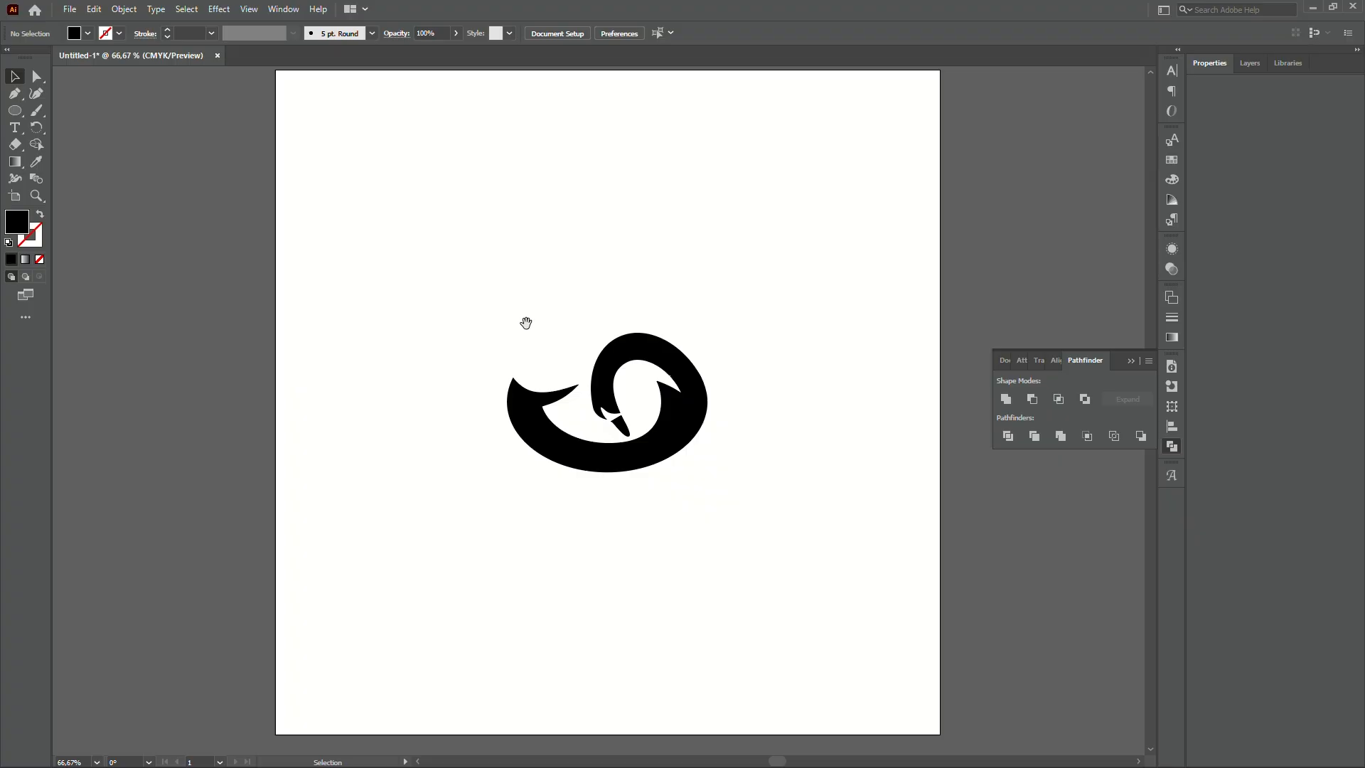
{"action": "scroll", "coordinate": [566, 302], "scroll_direction": "up", "scroll_amount": 1}
{"action": "left_click_drag", "start_coordinate": [495, 265], "coordinate": [788, 591]}
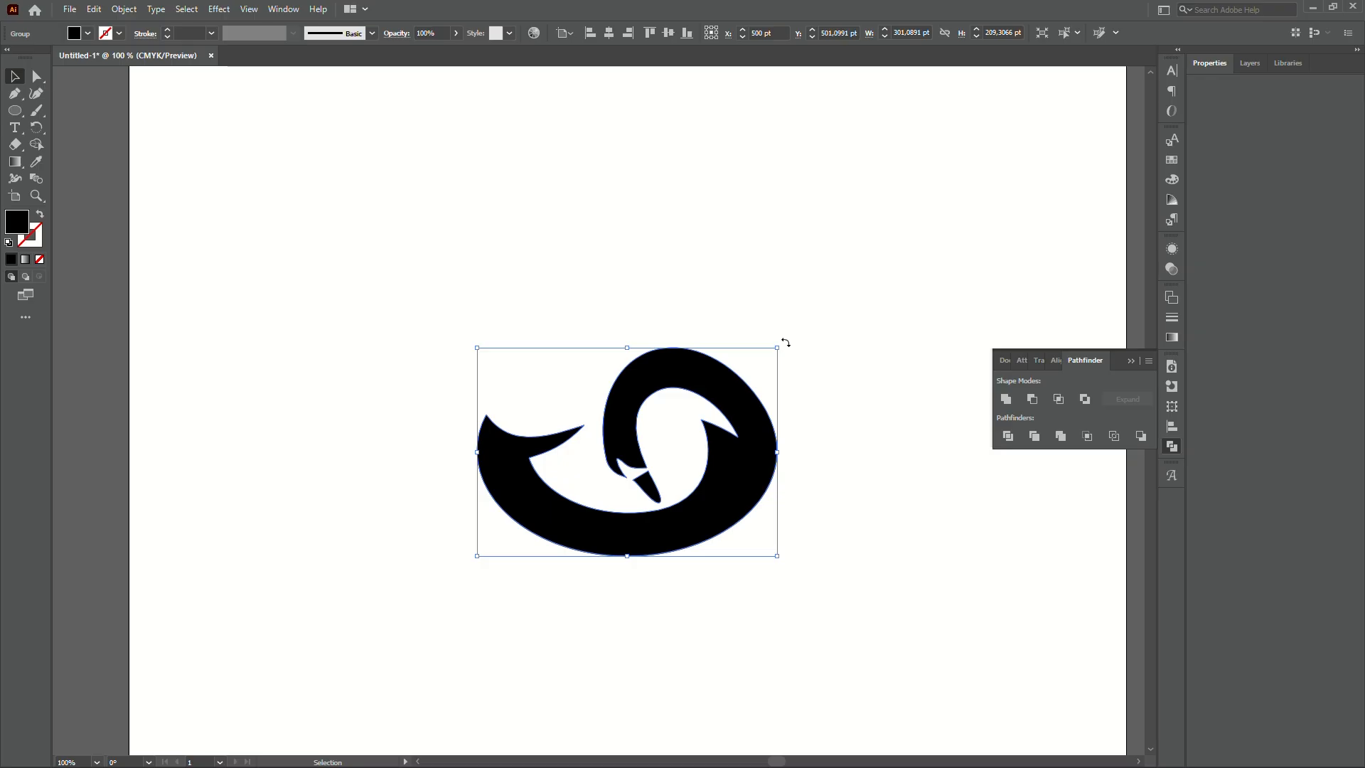
{"action": "left_click_drag", "start_coordinate": [785, 343], "coordinate": [817, 377]}
{"action": "left_click", "coordinate": [816, 376]}
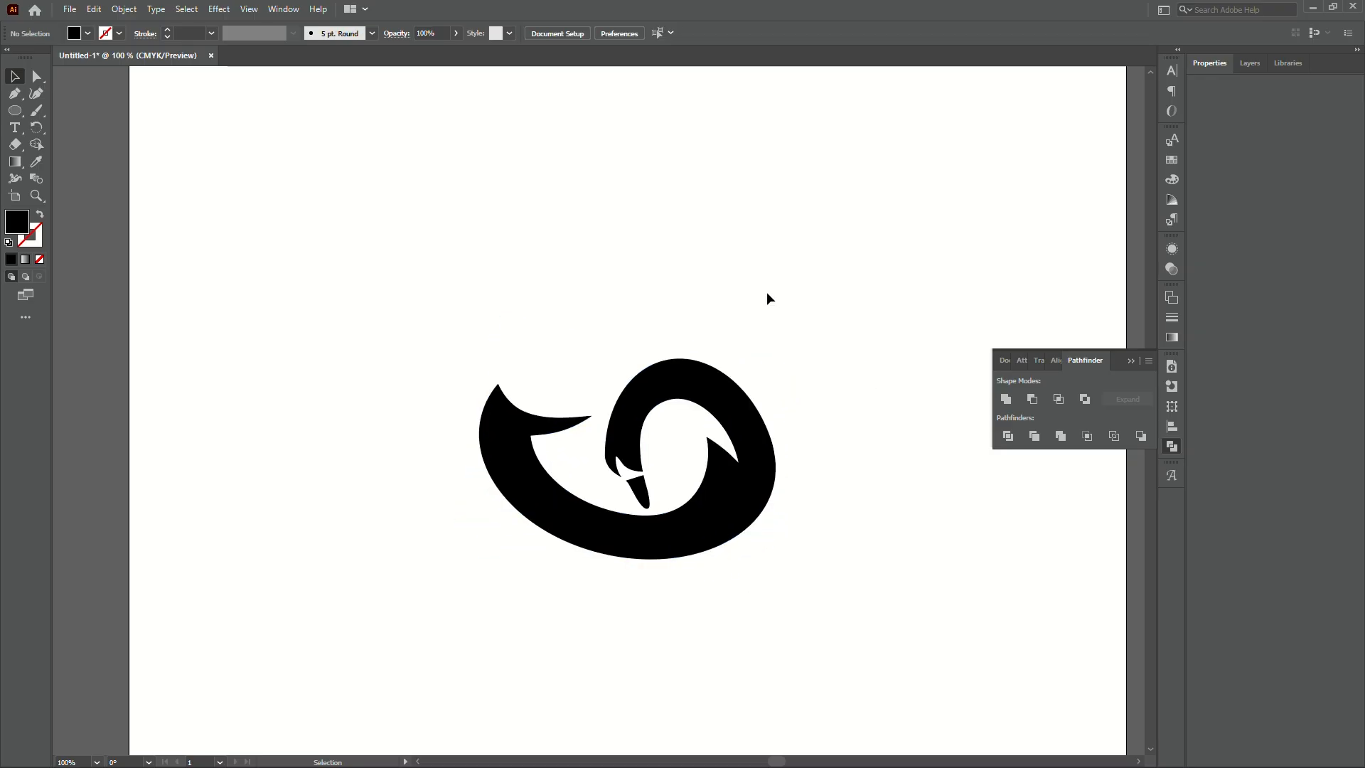
{"action": "key", "text": "space"}
{"action": "left_click_drag", "start_coordinate": [722, 310], "coordinate": [686, 281]}
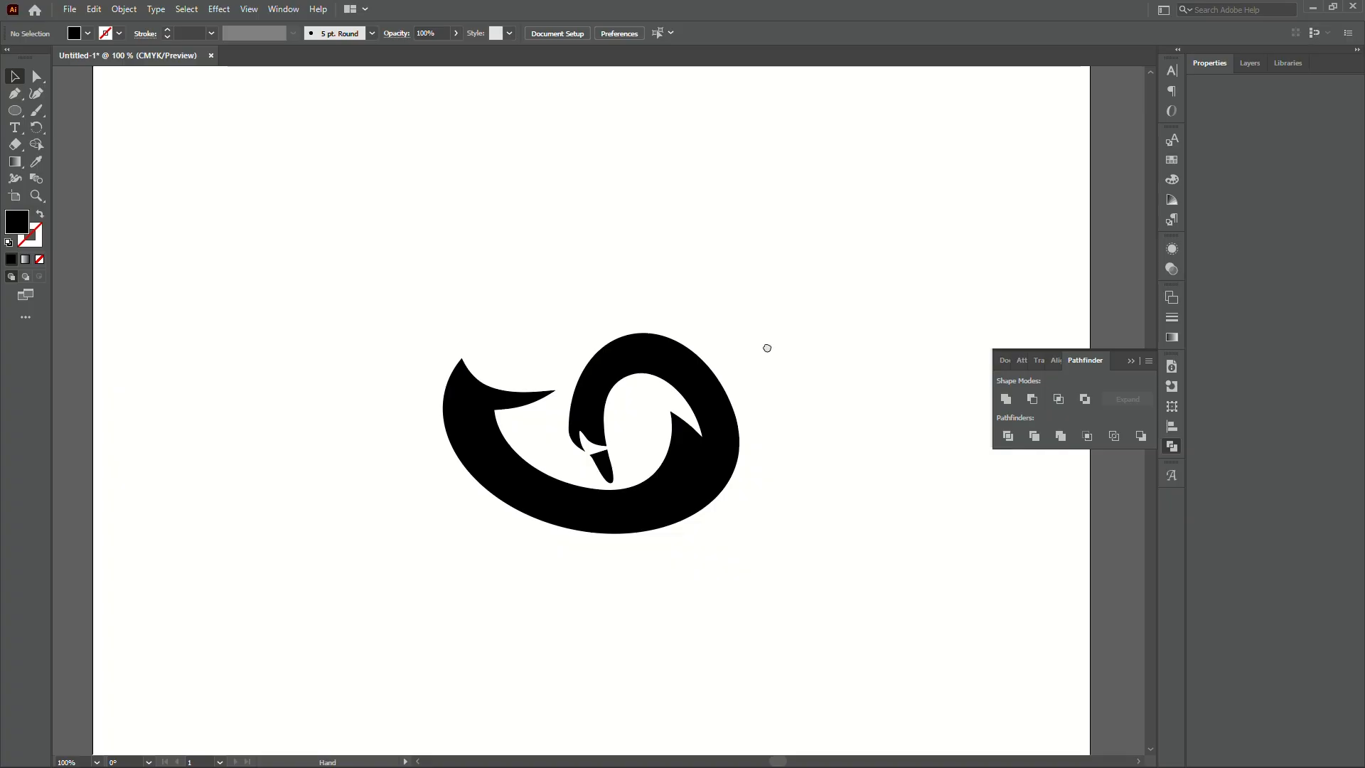
{"action": "left_click_drag", "start_coordinate": [766, 346], "coordinate": [773, 318]}
{"action": "scroll", "coordinate": [631, 369], "scroll_direction": "up", "scroll_amount": 1}
{"action": "left_click_drag", "start_coordinate": [640, 375], "coordinate": [671, 358]}
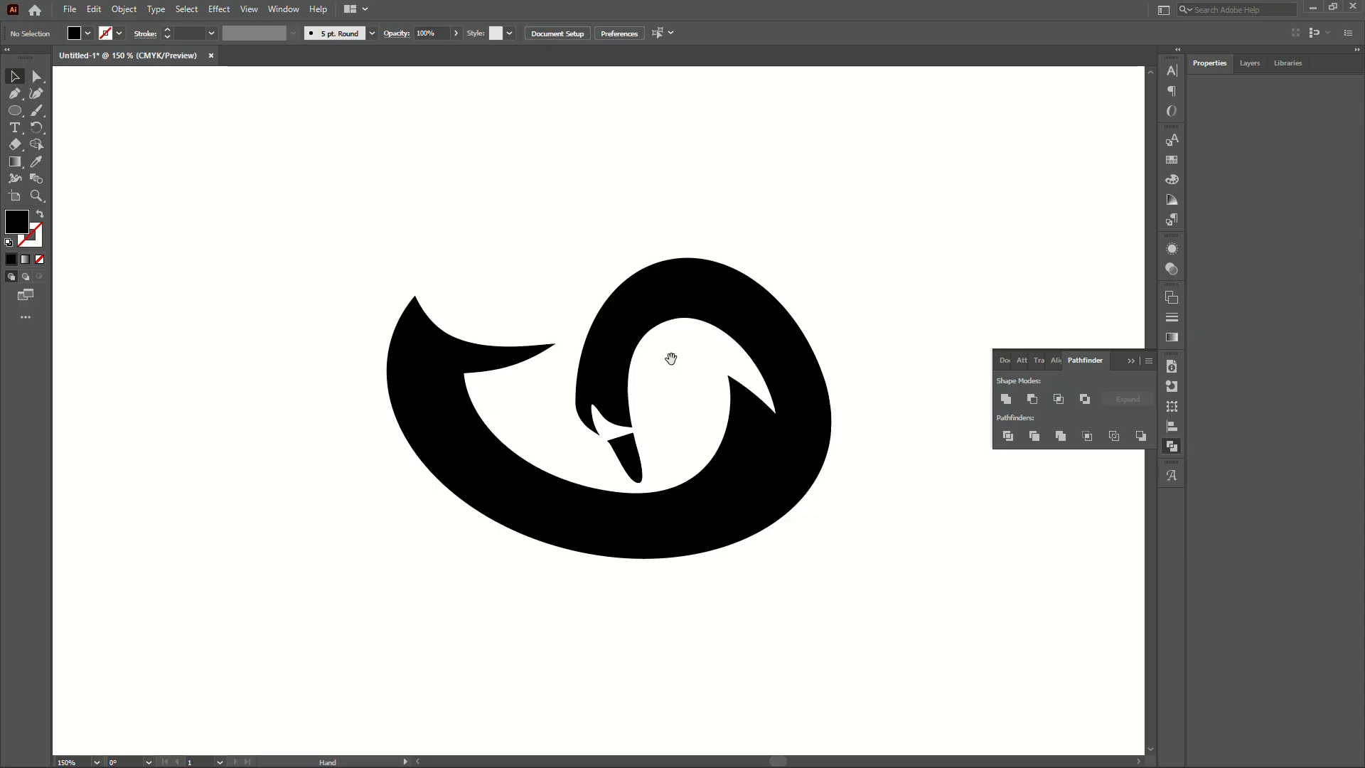
- Switch to Full Screen Mode and pan the emblem to the centre of the screen
{"action": "key", "text": "f"}
{"action": "key", "text": "f"}
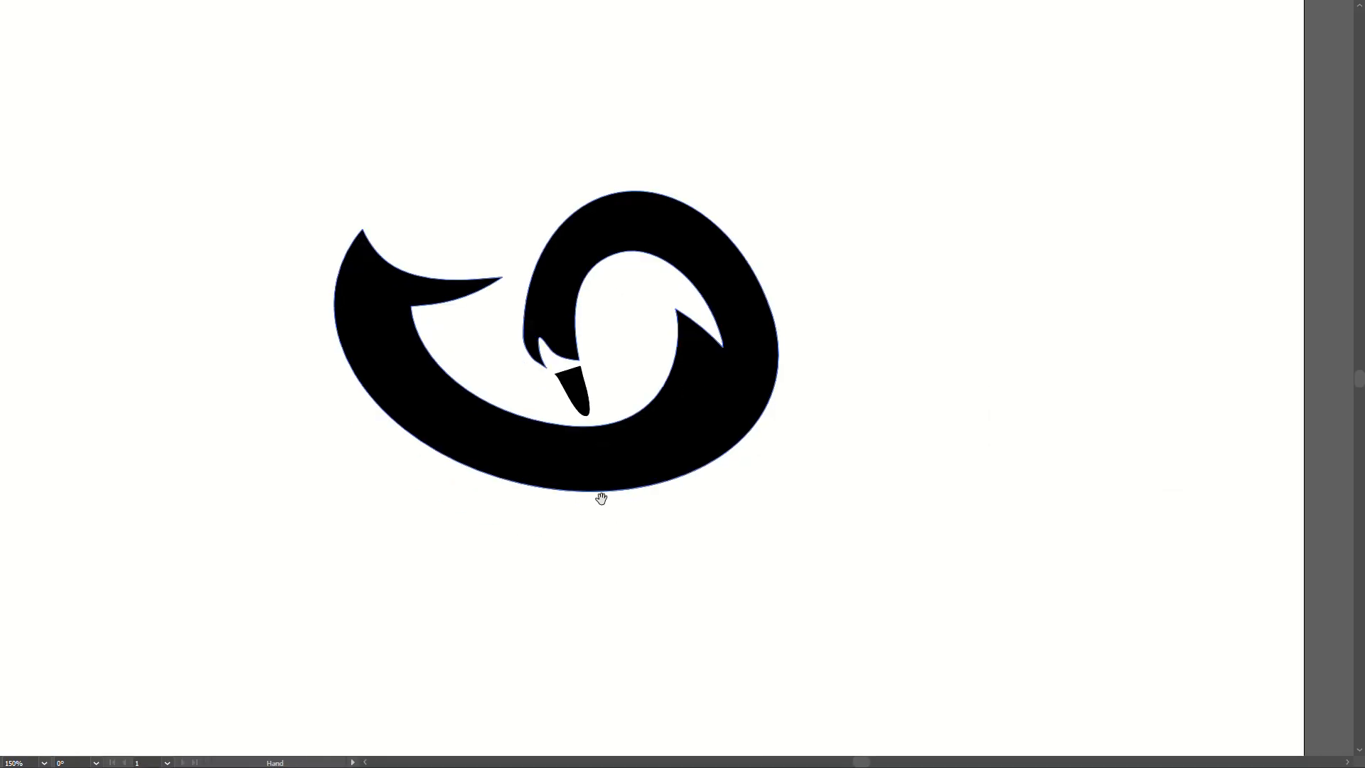
{"action": "left_click_drag", "start_coordinate": [600, 497], "coordinate": [675, 562]}
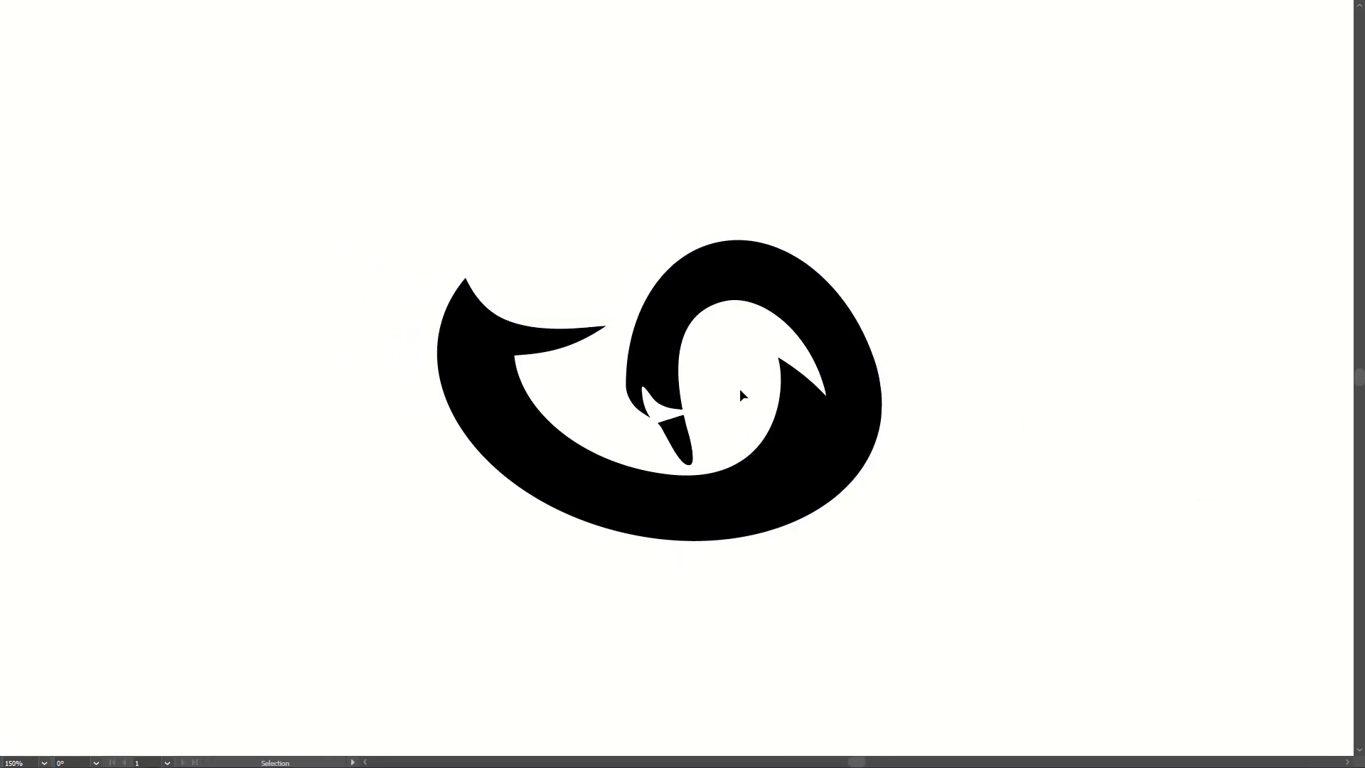
{"action": "scroll", "coordinate": [740, 387], "scroll_direction": "up", "scroll_amount": 1}
{"action": "left_click_drag", "start_coordinate": [725, 387], "coordinate": [754, 378]}
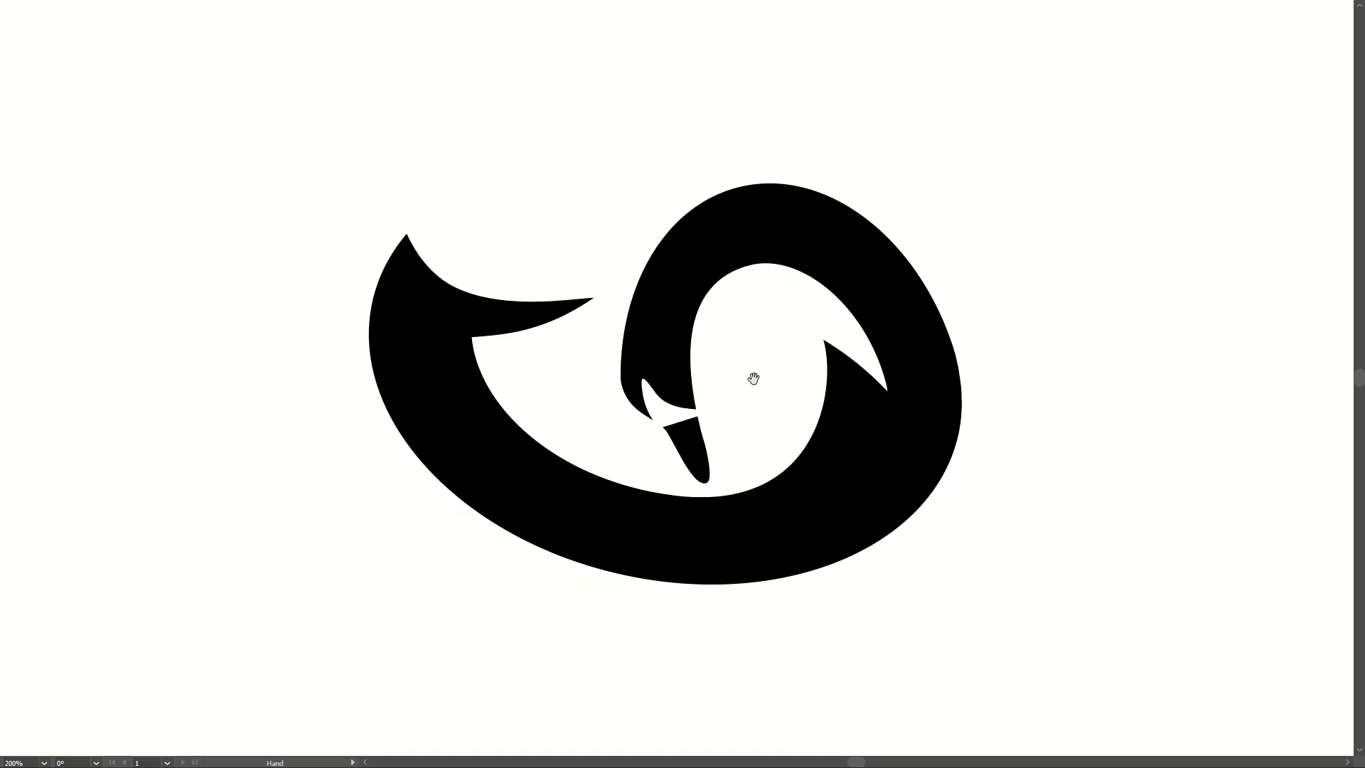